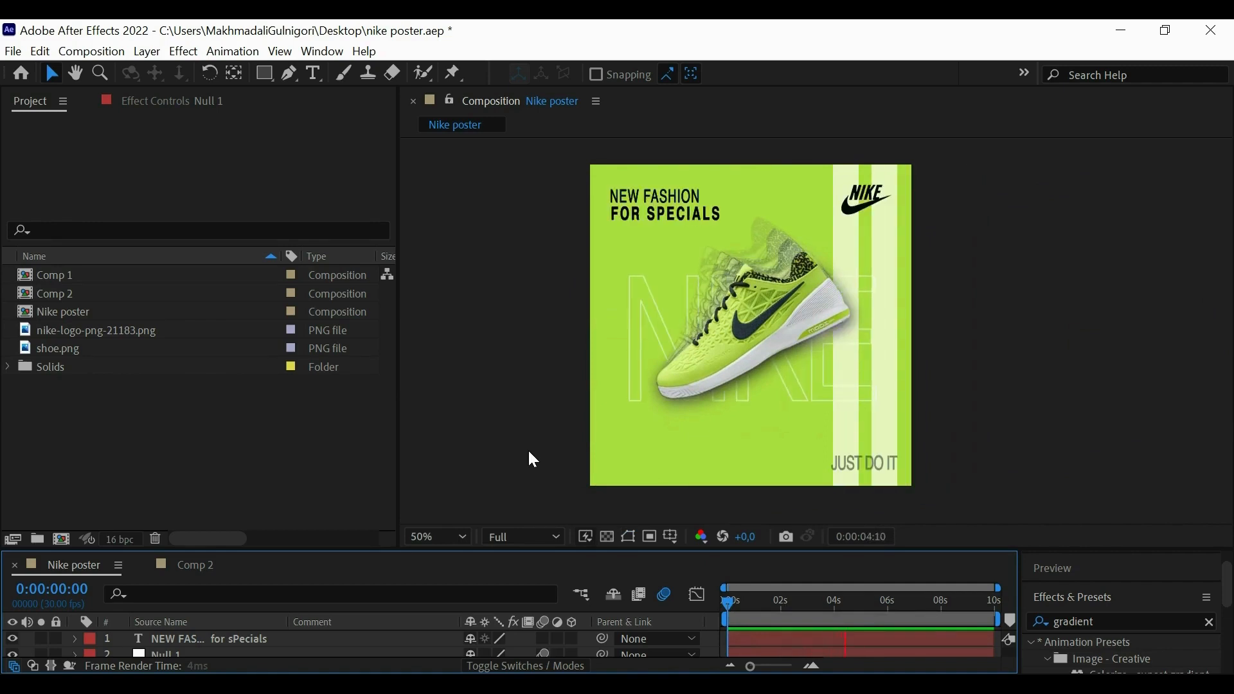
key("space")
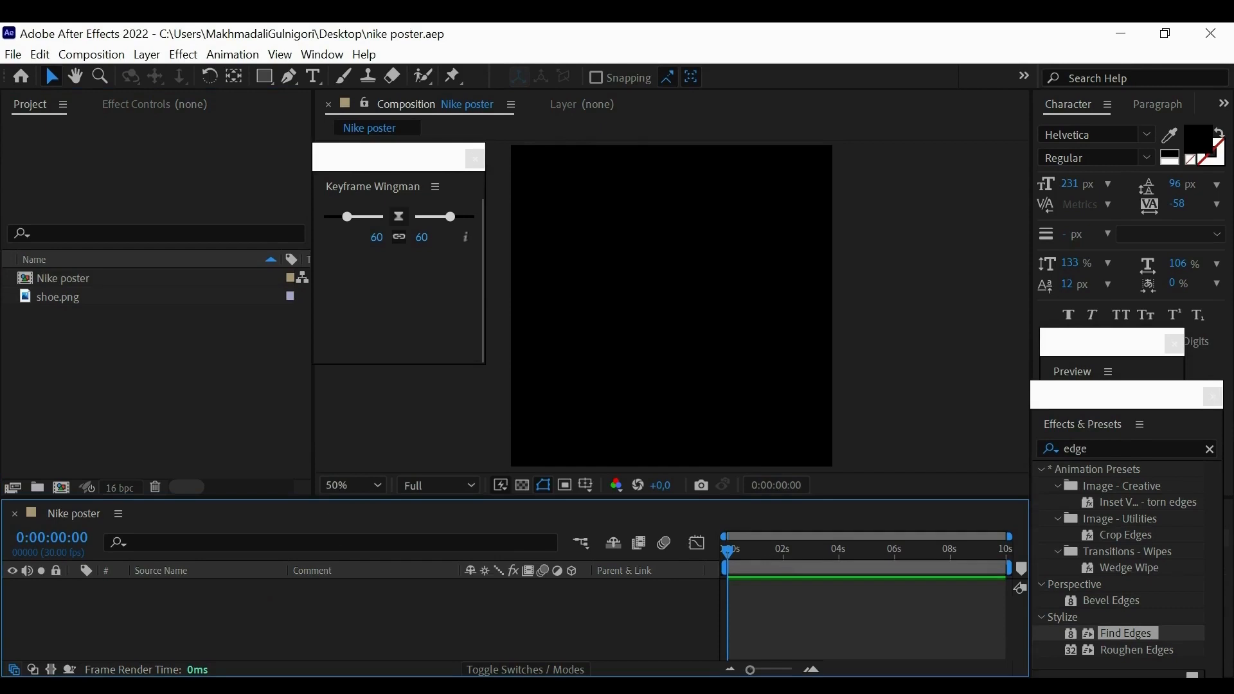
Create a 1000 × 1000 px lime green solid layer named BG in the Nike poster composition.
right_click(482, 614)
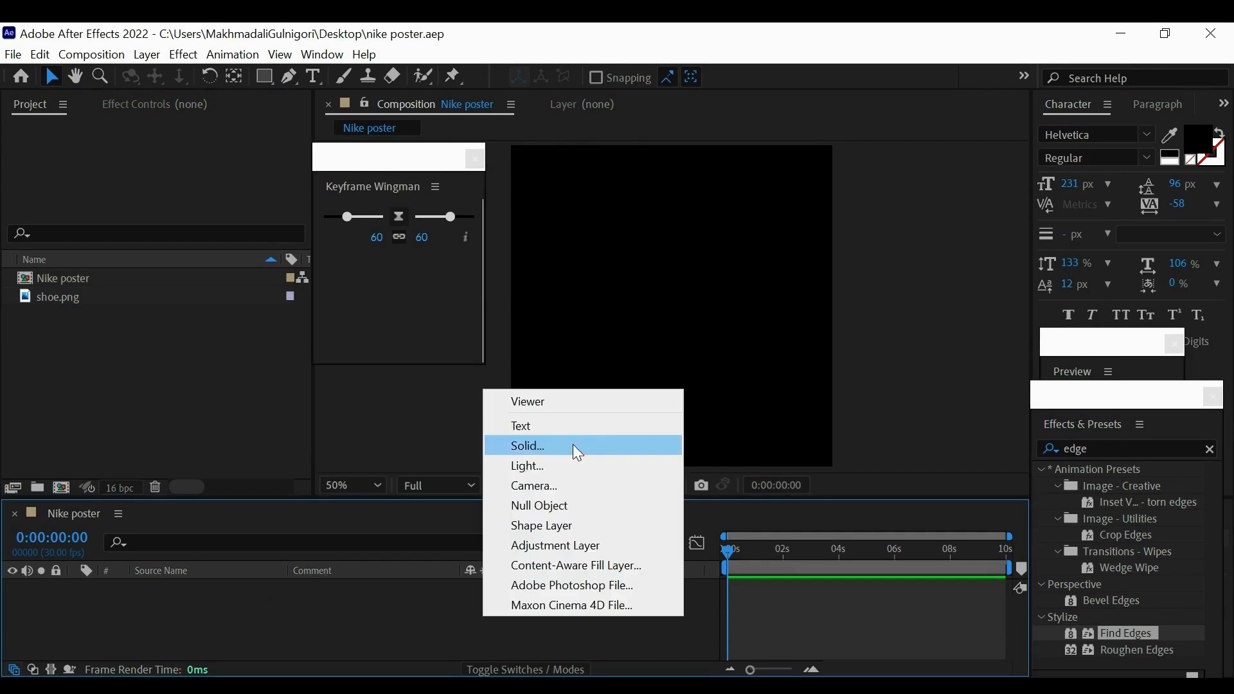
left_click(527, 443)
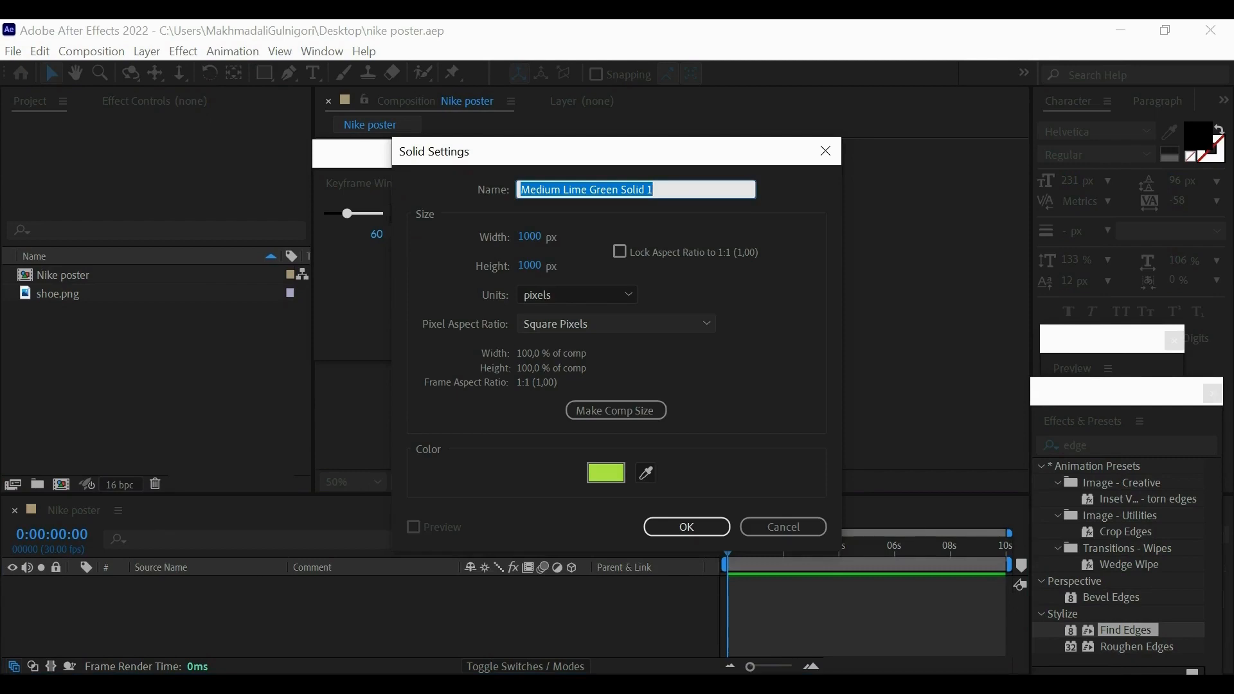
type("BG")
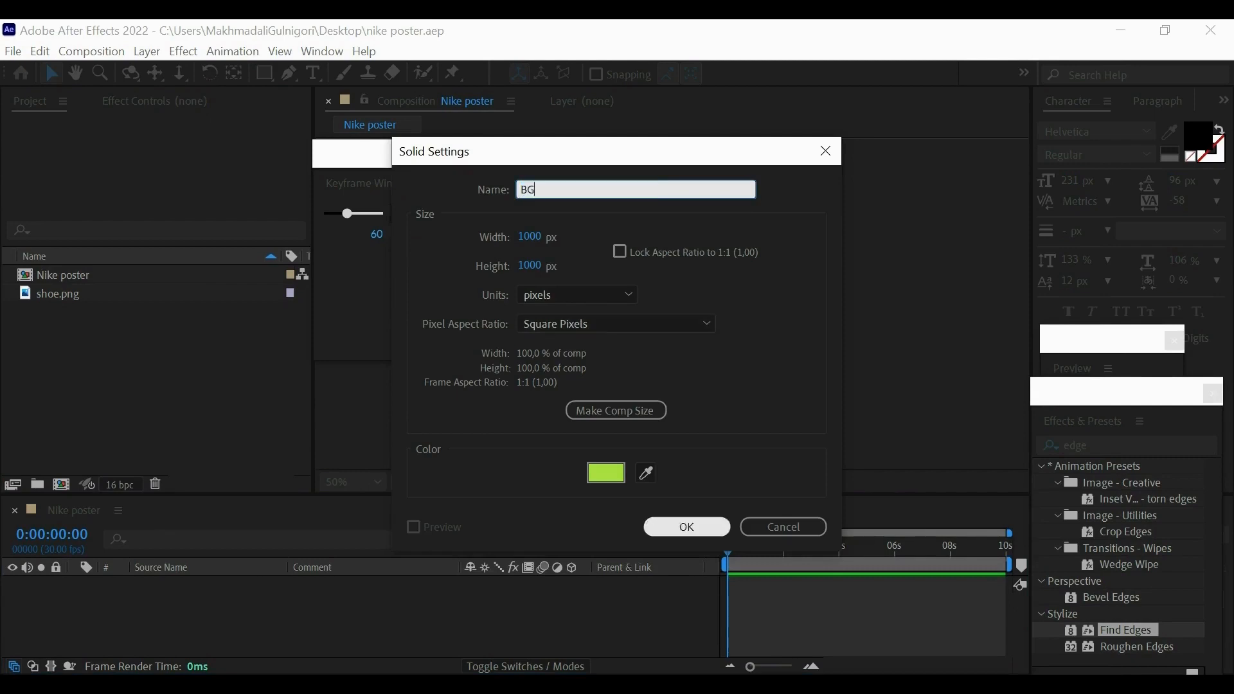
key("Return")
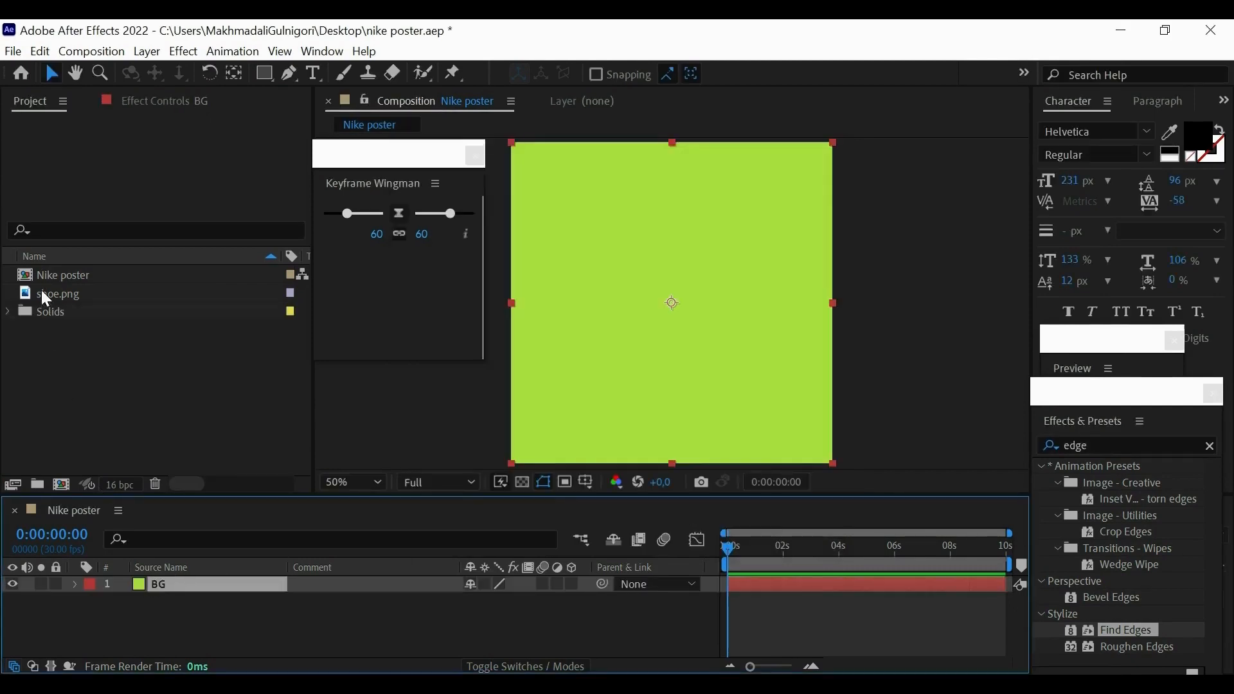
Add shoe.png to the composition above the BG layer and set its rotation to -14°.
left_click_drag(43, 292, 153, 577)
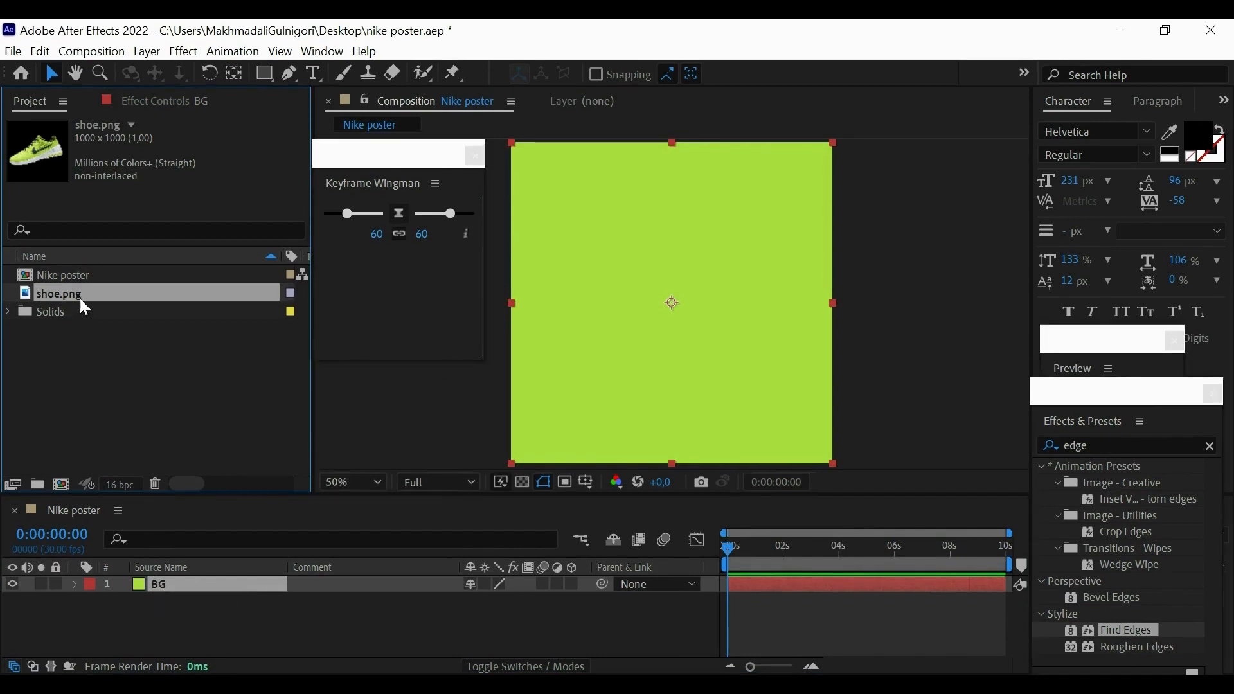
left_click_drag(78, 296, 168, 579)
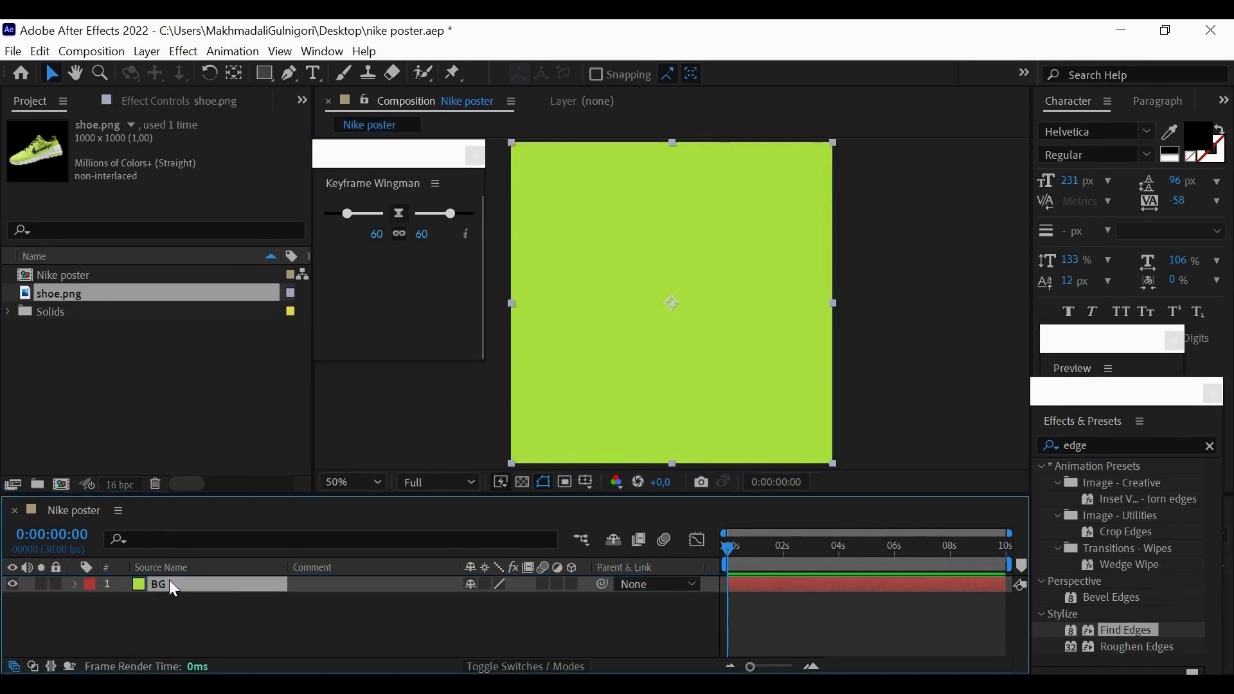
key("r")
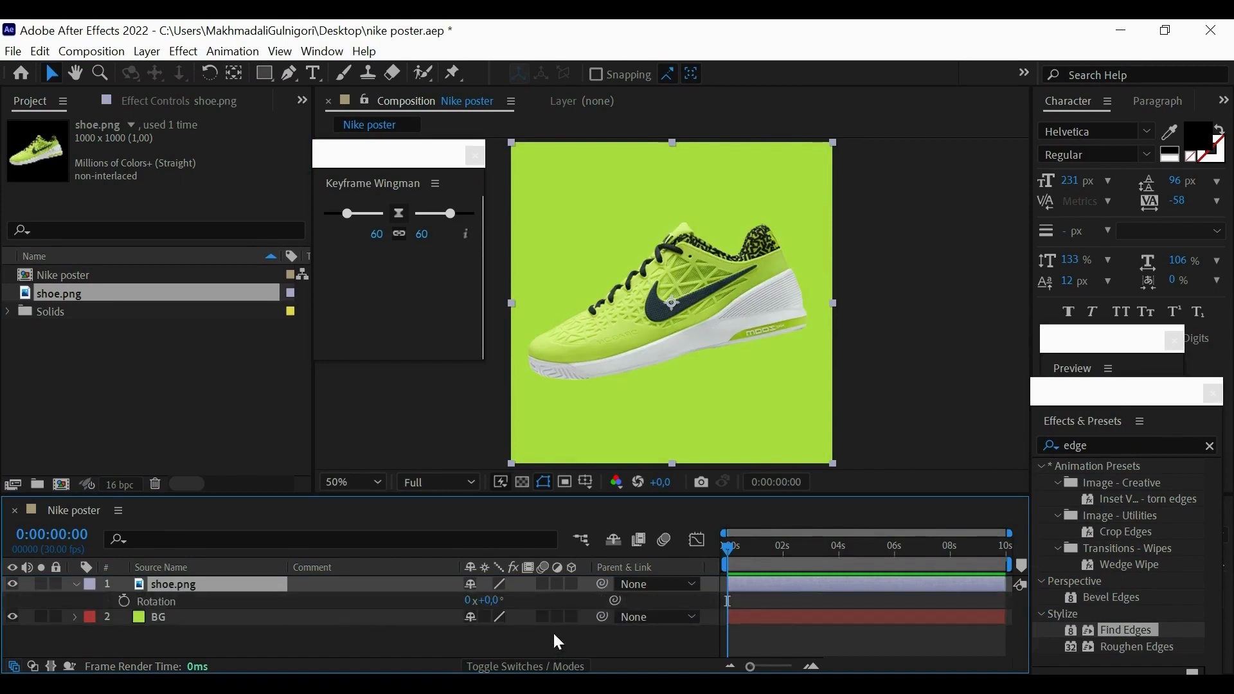
left_click_drag(488, 600, 481, 600)
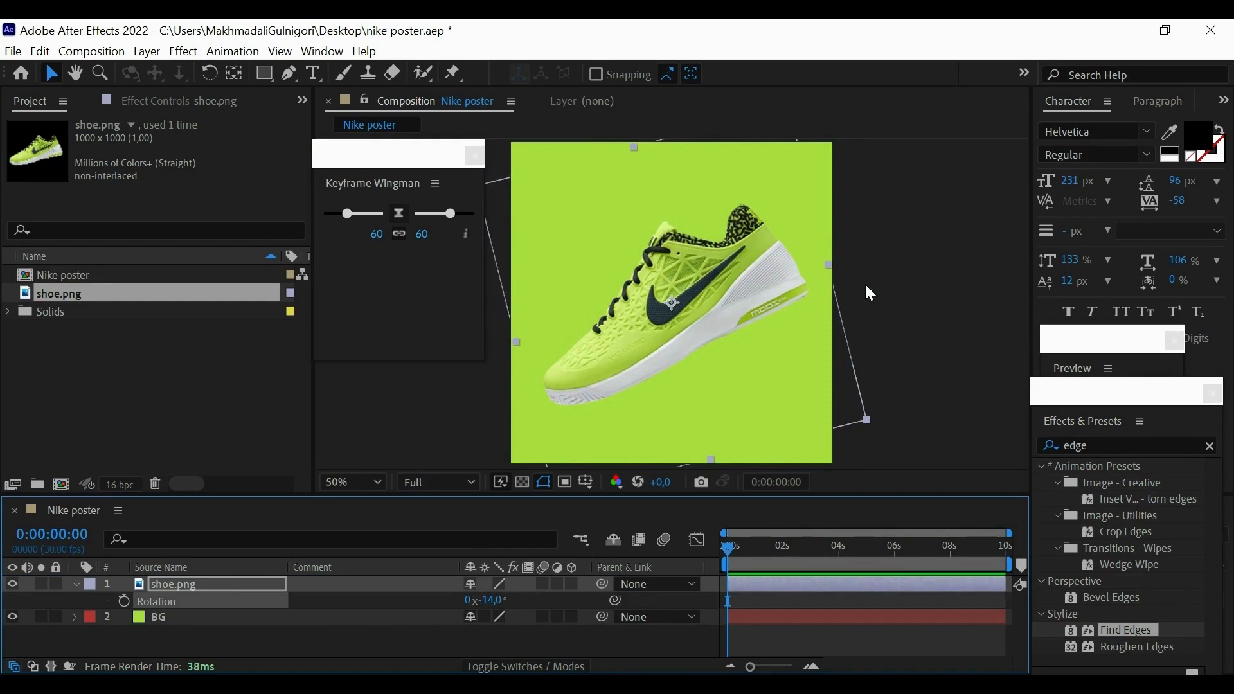
Scale the shoe.png layer to 85%.
key("comma")
key("comma")
key("period")
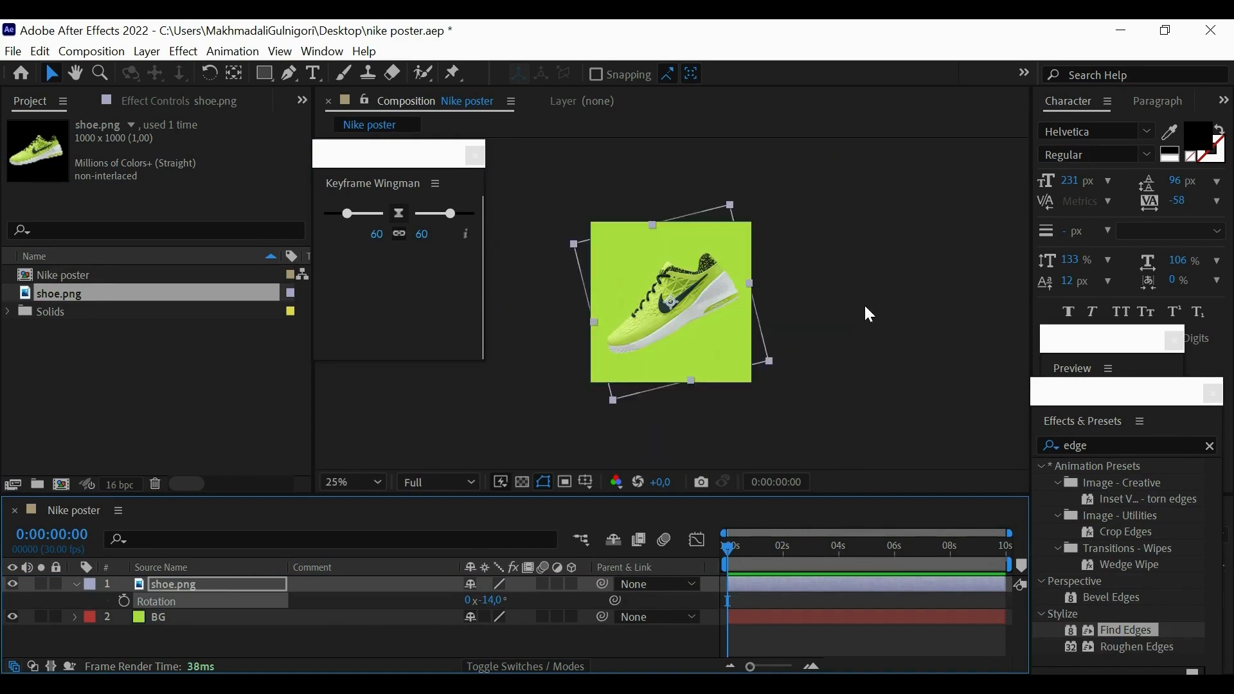
key("s")
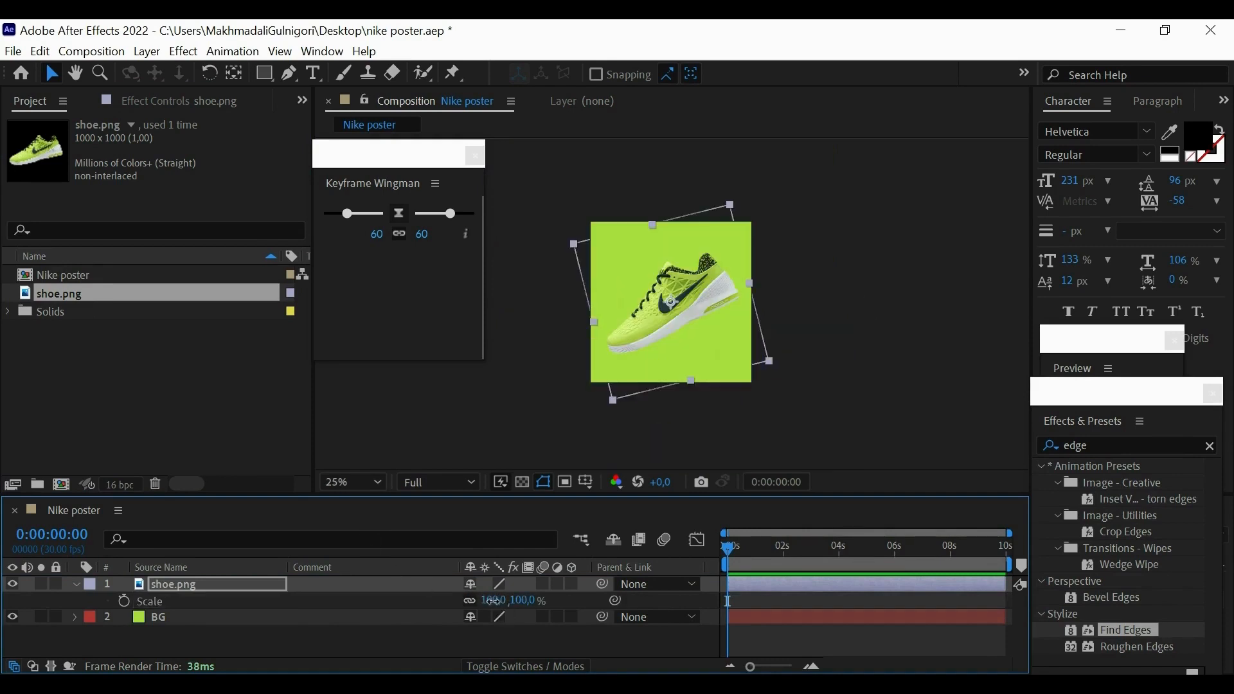
left_click_drag(489, 600, 481, 604)
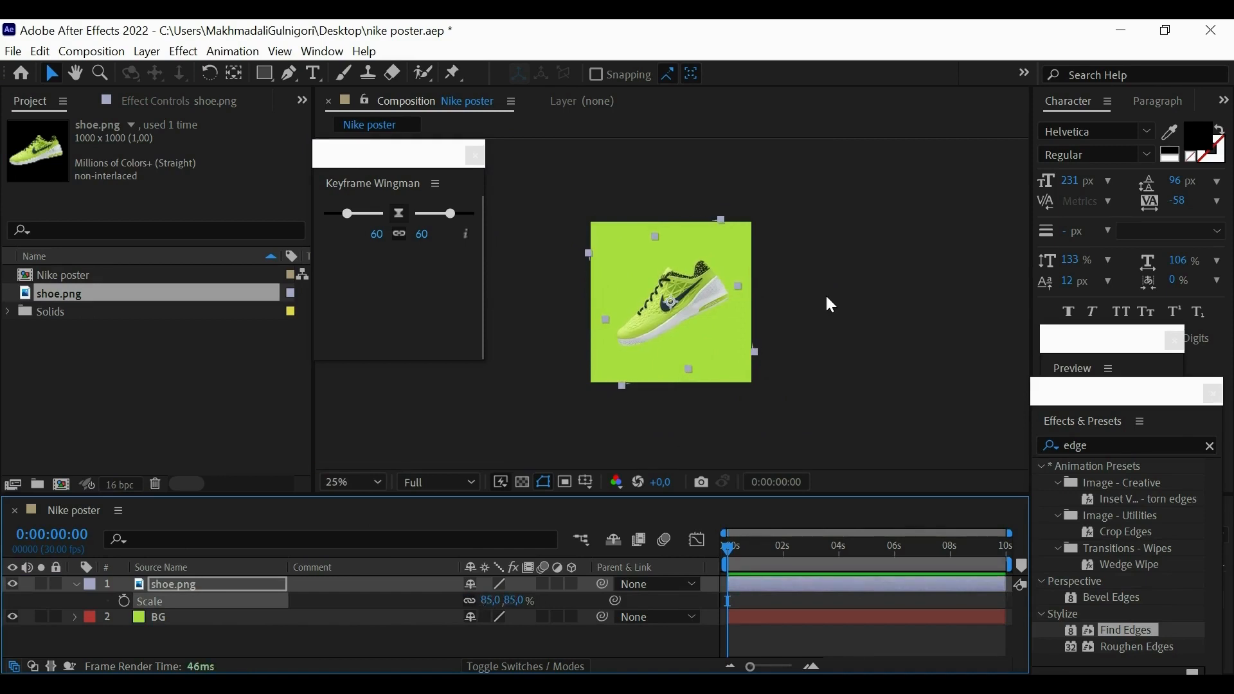
Duplicate the shoe.png layer and rename the lower copy "shadow".
left_click(1210, 445)
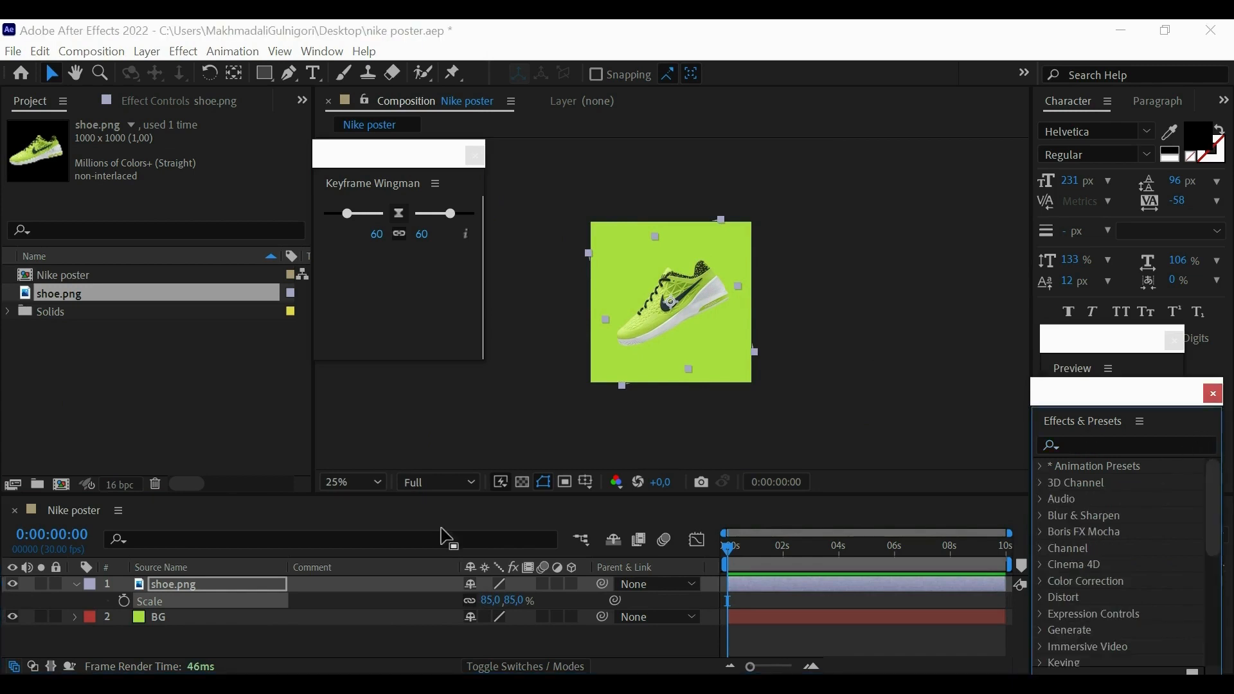
left_click(73, 585)
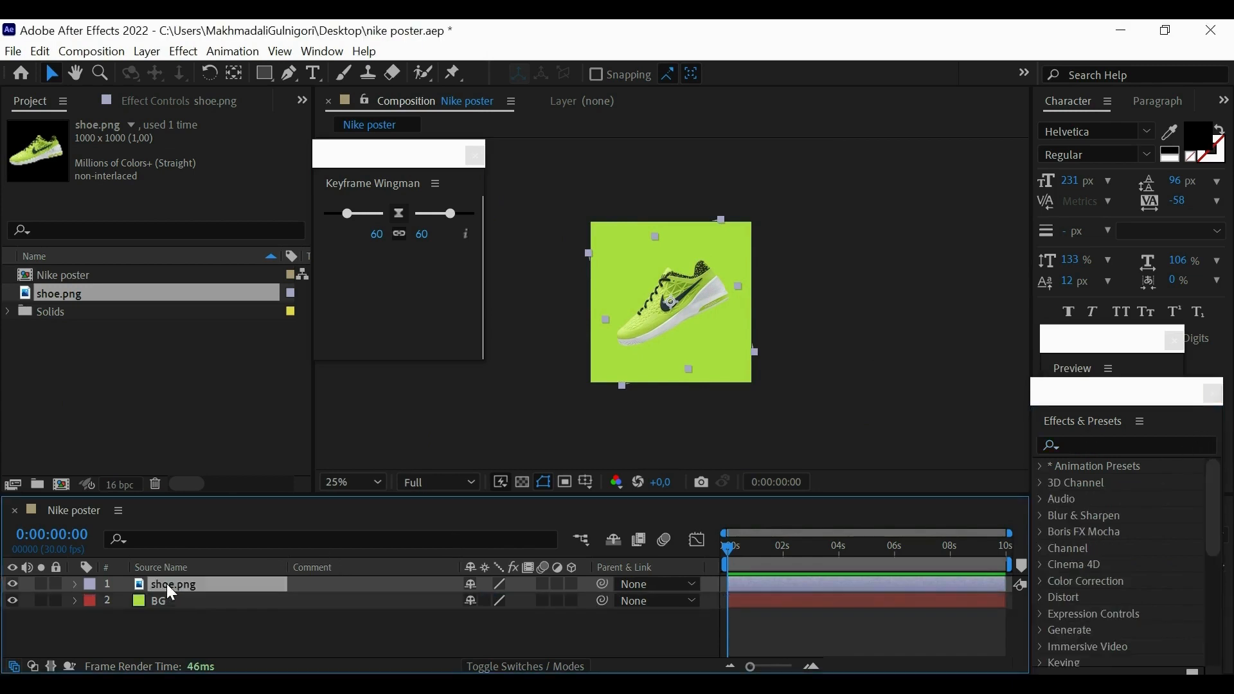
key("ctrl+d")
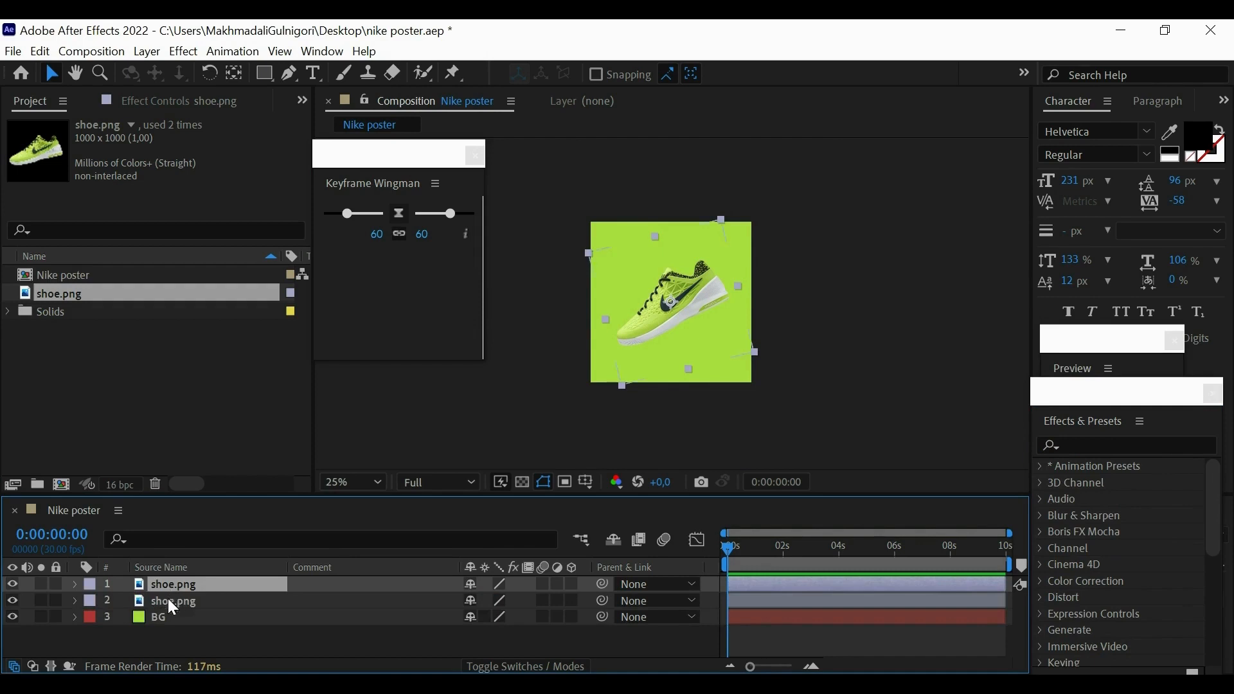
left_click(168, 599)
left_click(224, 569)
key("Return")
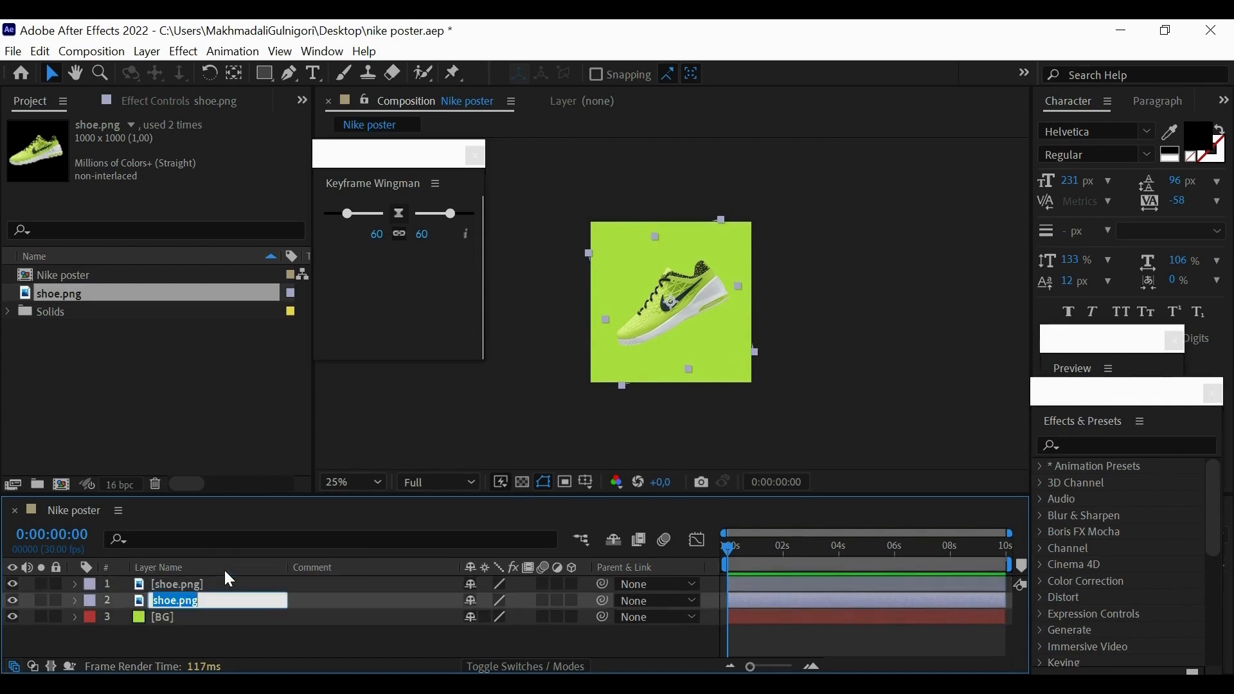
type("shadow")
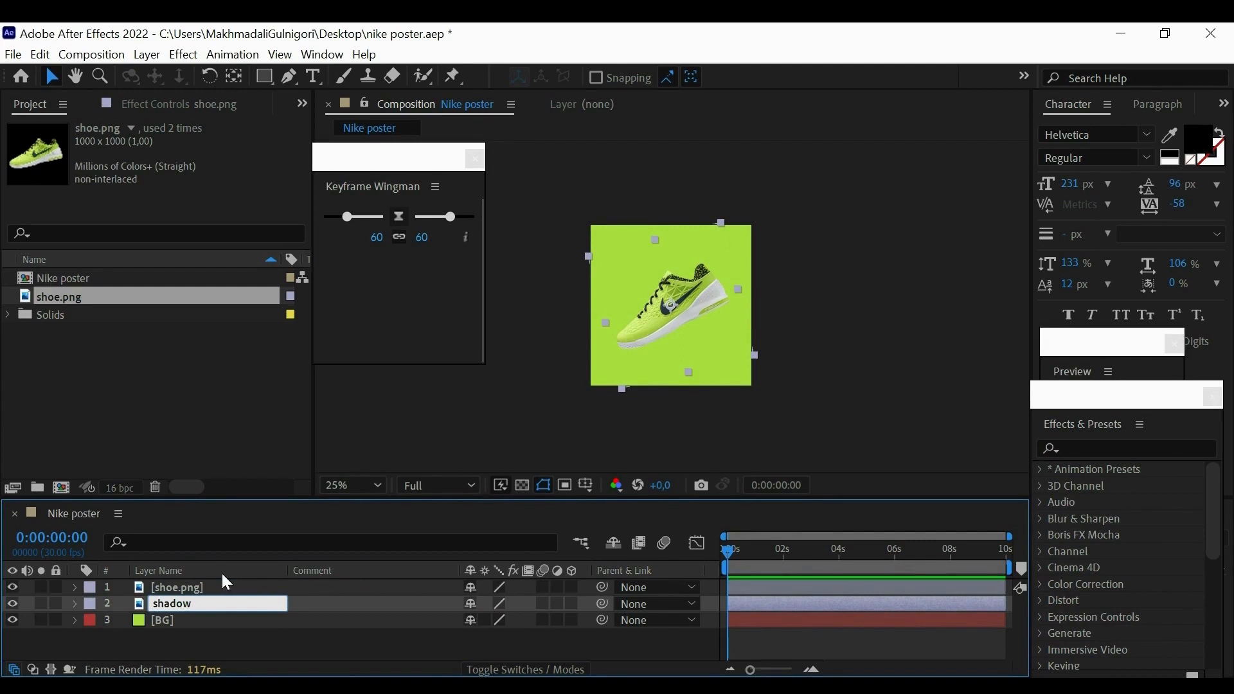
left_click(232, 641)
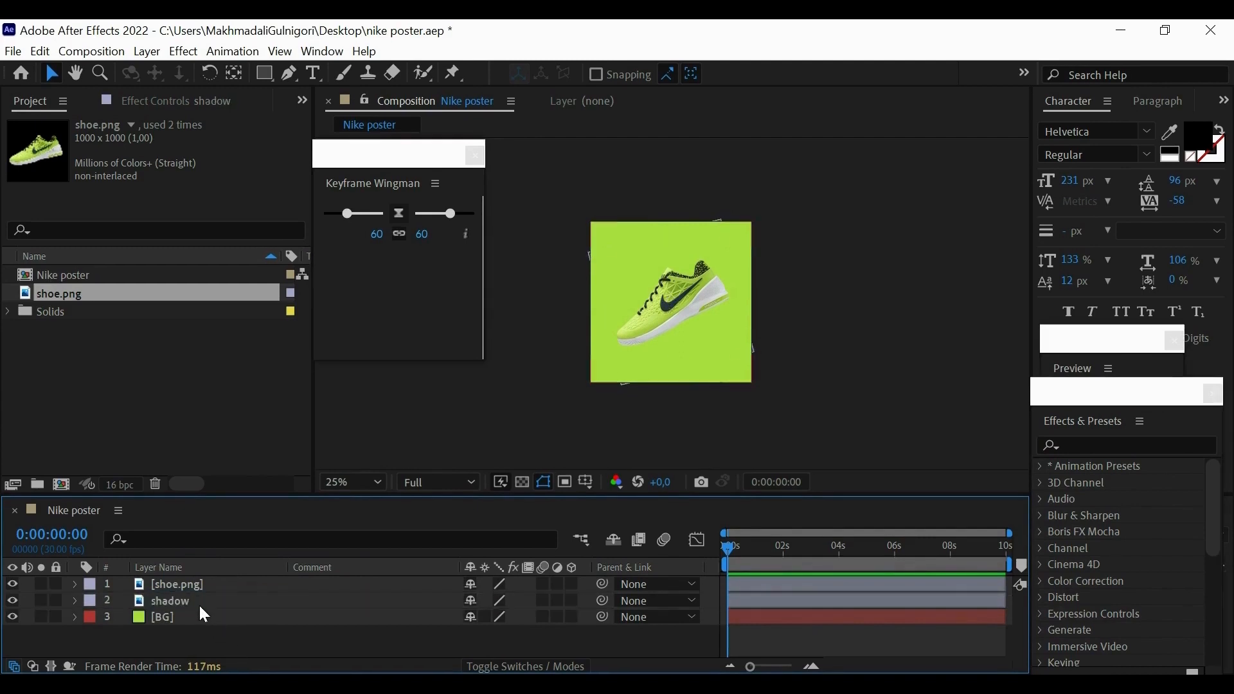
Find the Find Edges effect and apply it to the shadow layer.
left_click(197, 600)
left_click(1103, 444)
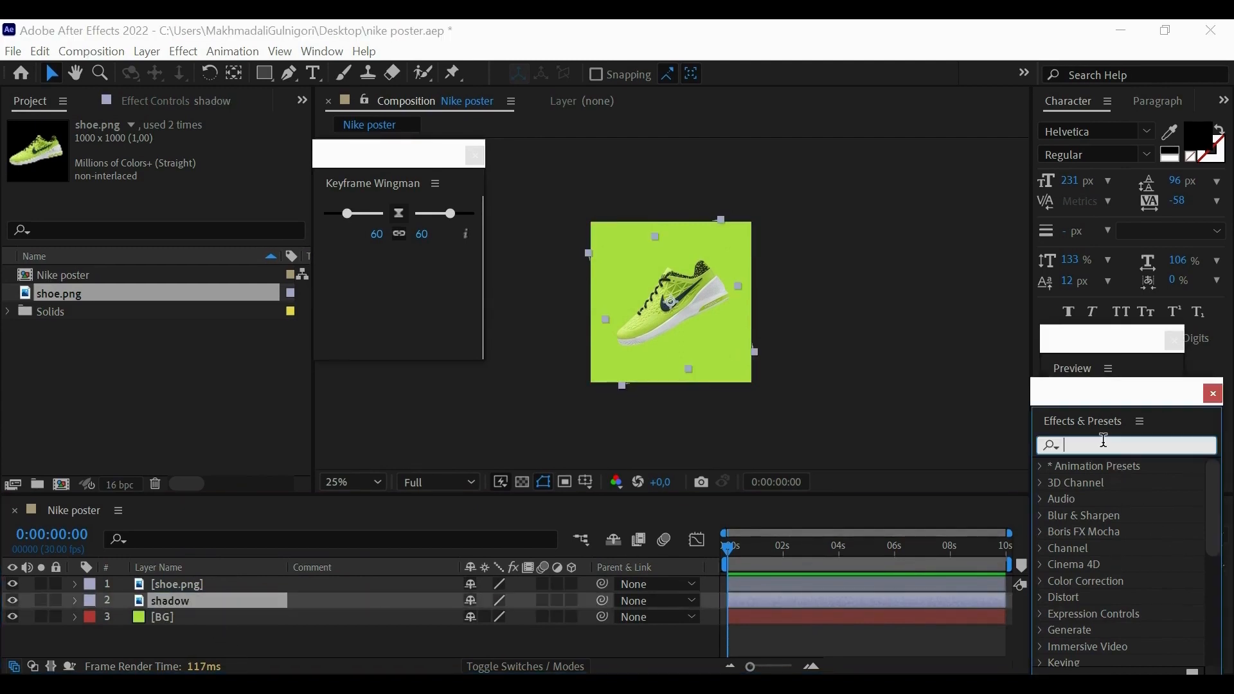
type("find")
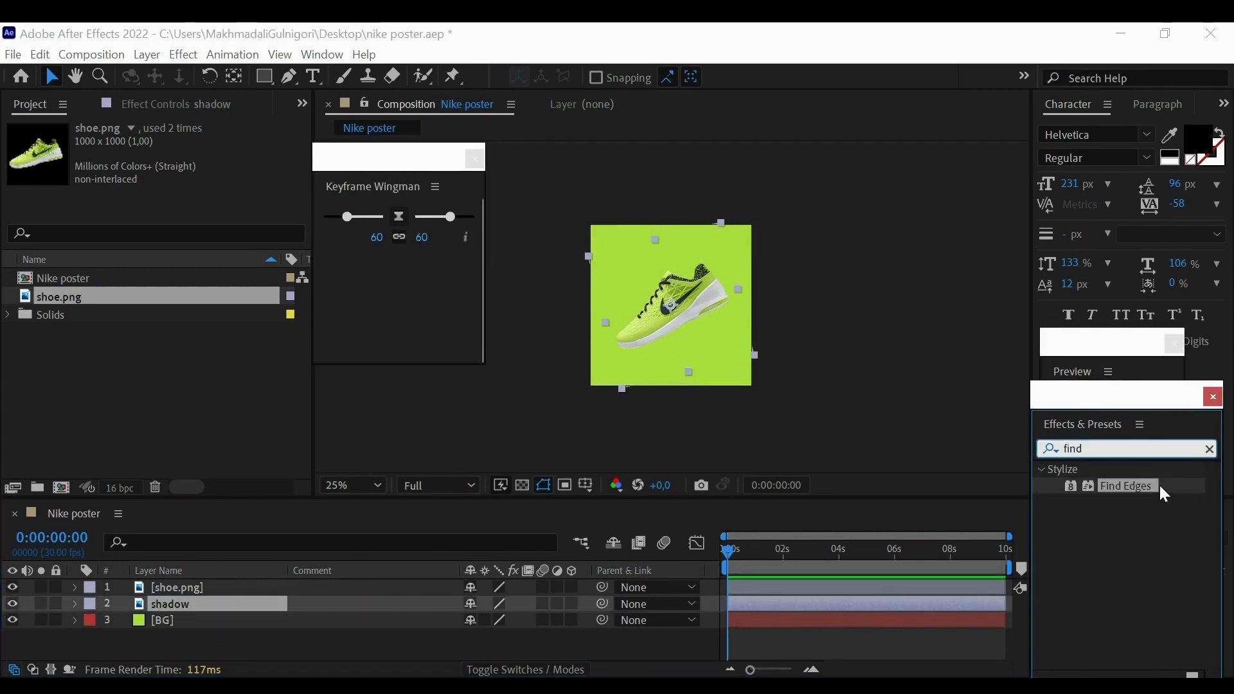
left_click_drag(1162, 490, 162, 601)
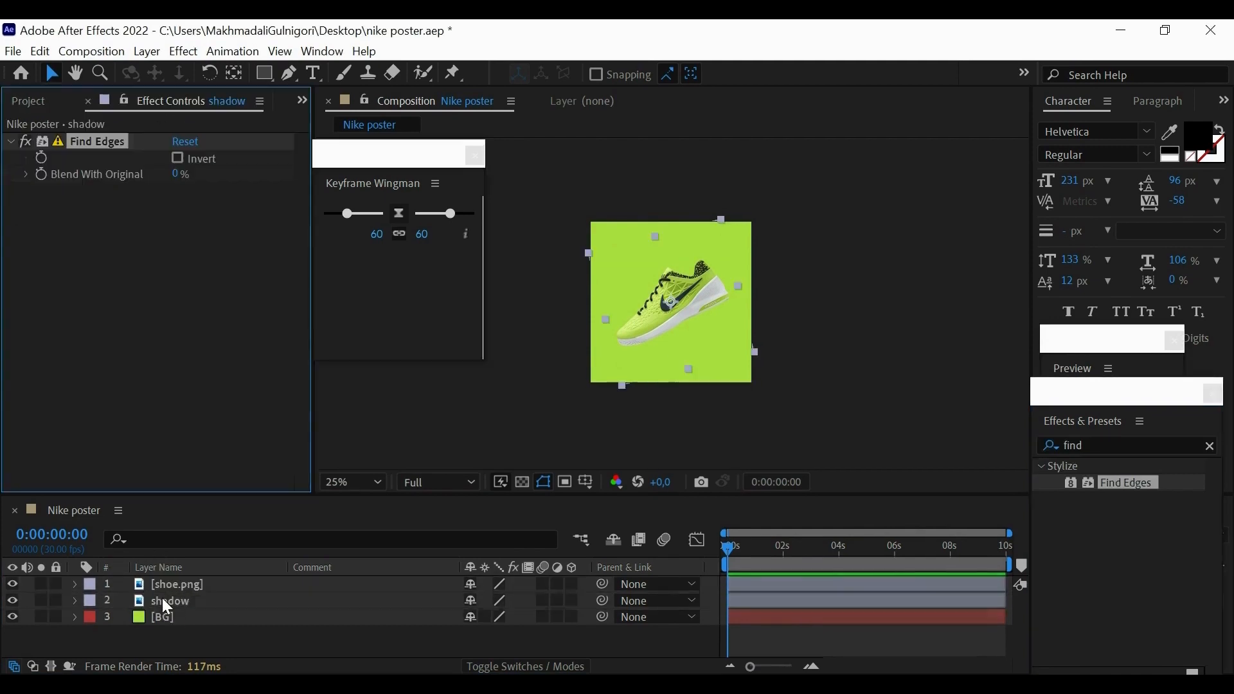
left_click(162, 601)
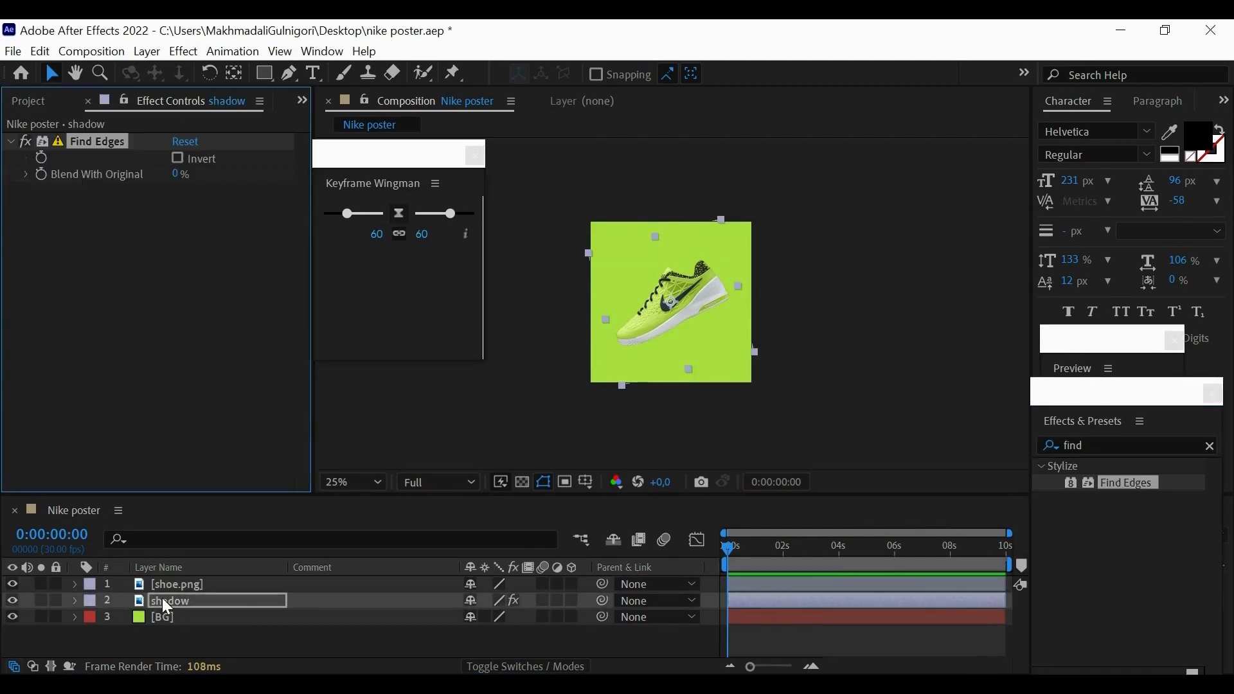
Hide the shoe.png layer and turn on Invert for the shadow layer's Find Edges effect.
left_click(13, 584)
left_click(178, 158)
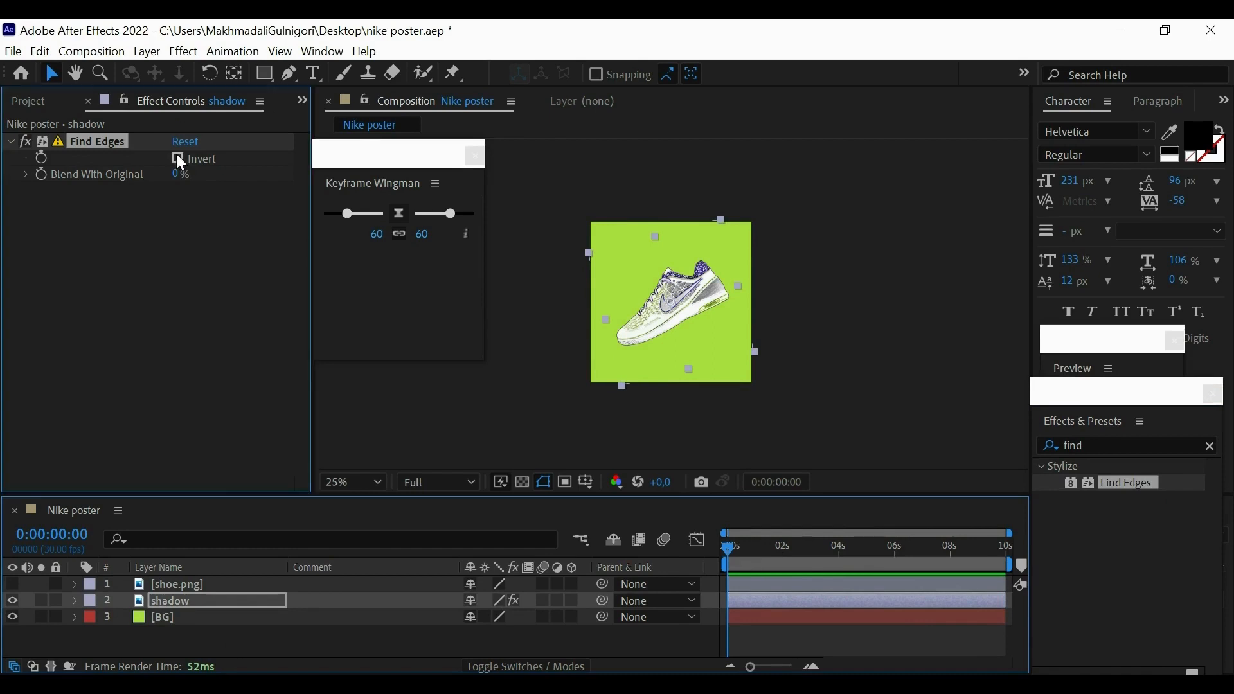
left_click(187, 585)
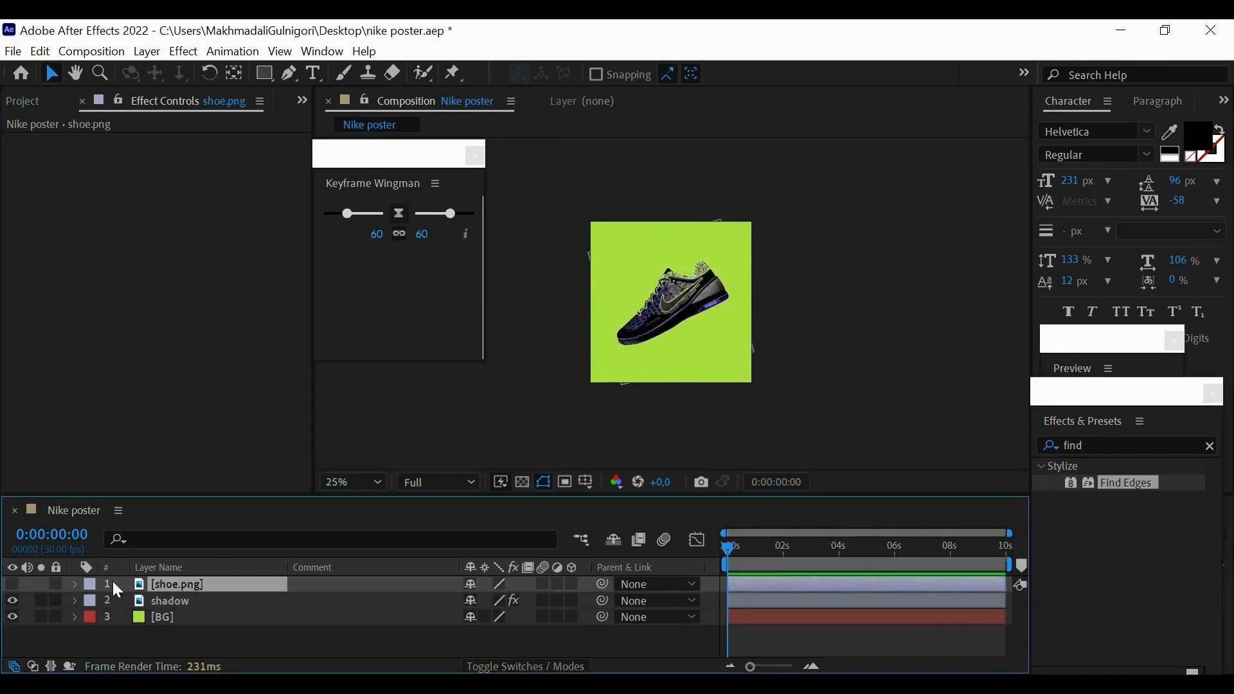
Apply Fast Box Blur with a blur radius of 24 to the shadow layer and show the shoe.png layer again.
left_click(1122, 449)
key("BackSpace")
key("BackSpace")
key("BackSpace")
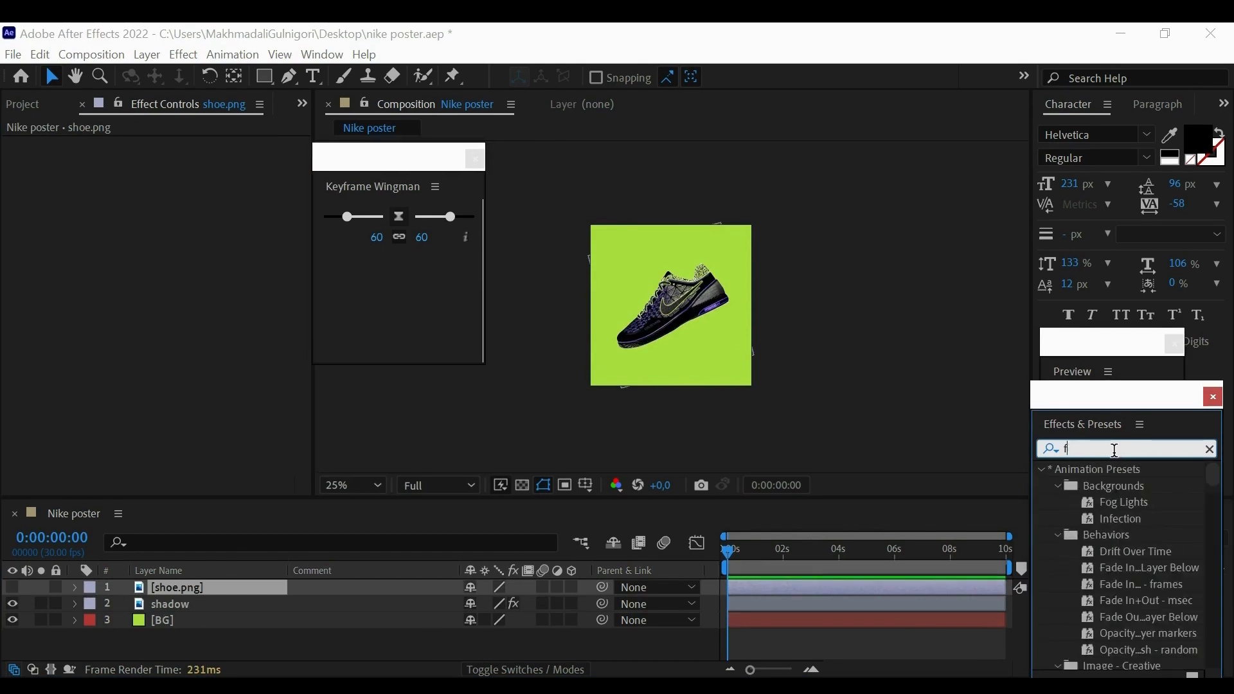
type("ast")
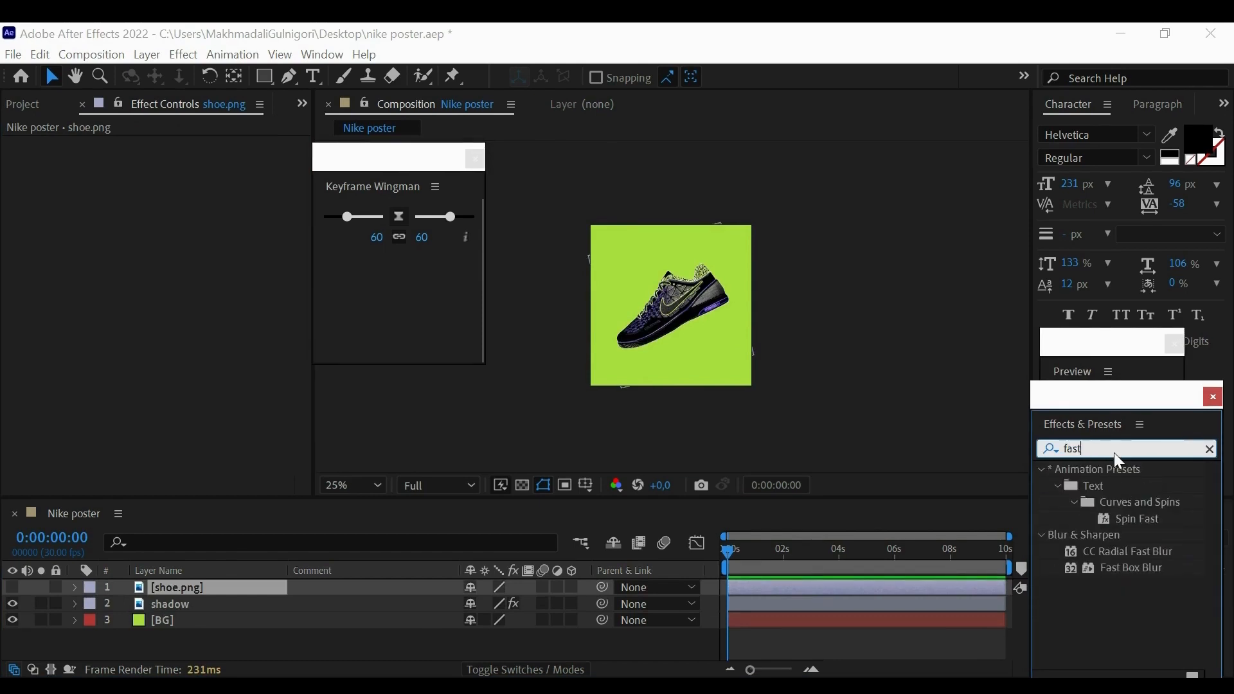
left_click_drag(1132, 568, 156, 602)
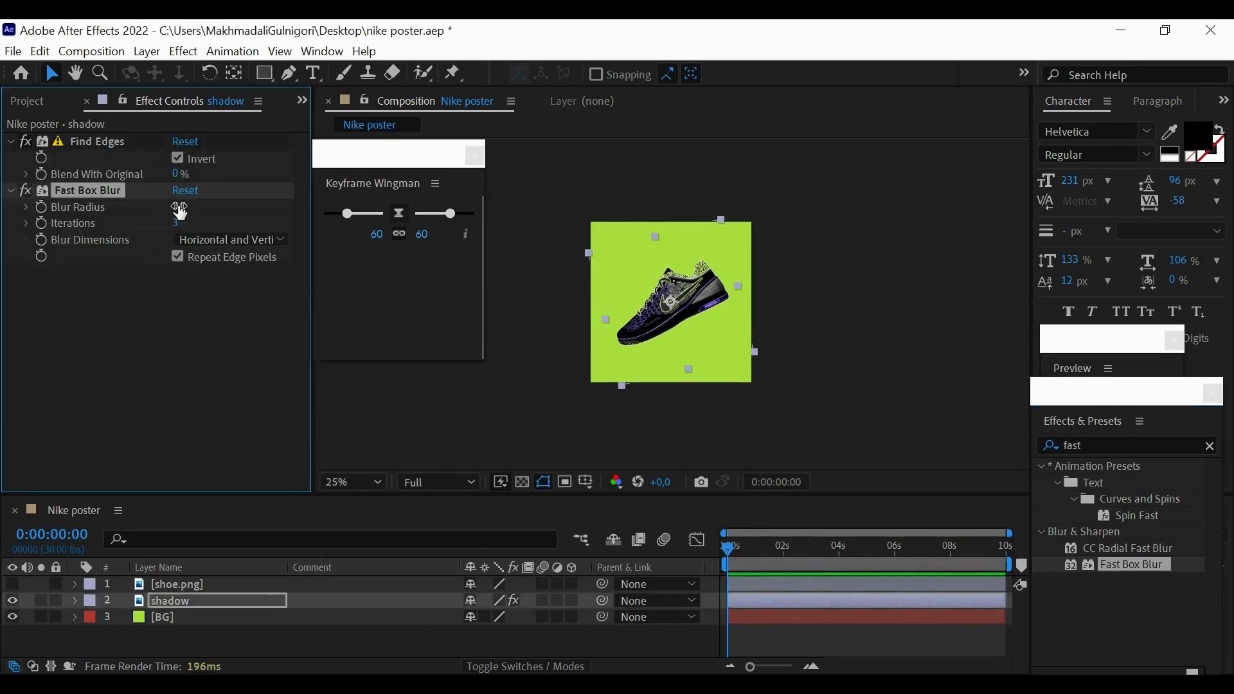
left_click_drag(178, 206, 204, 207)
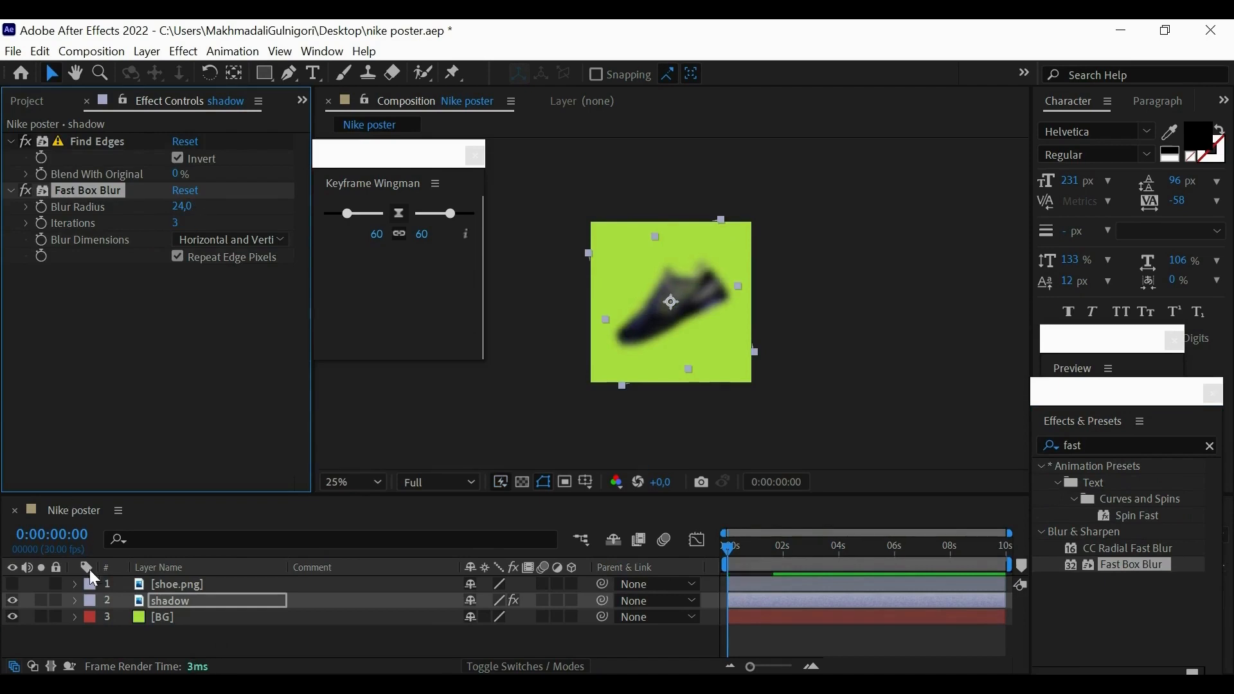
left_click(12, 584)
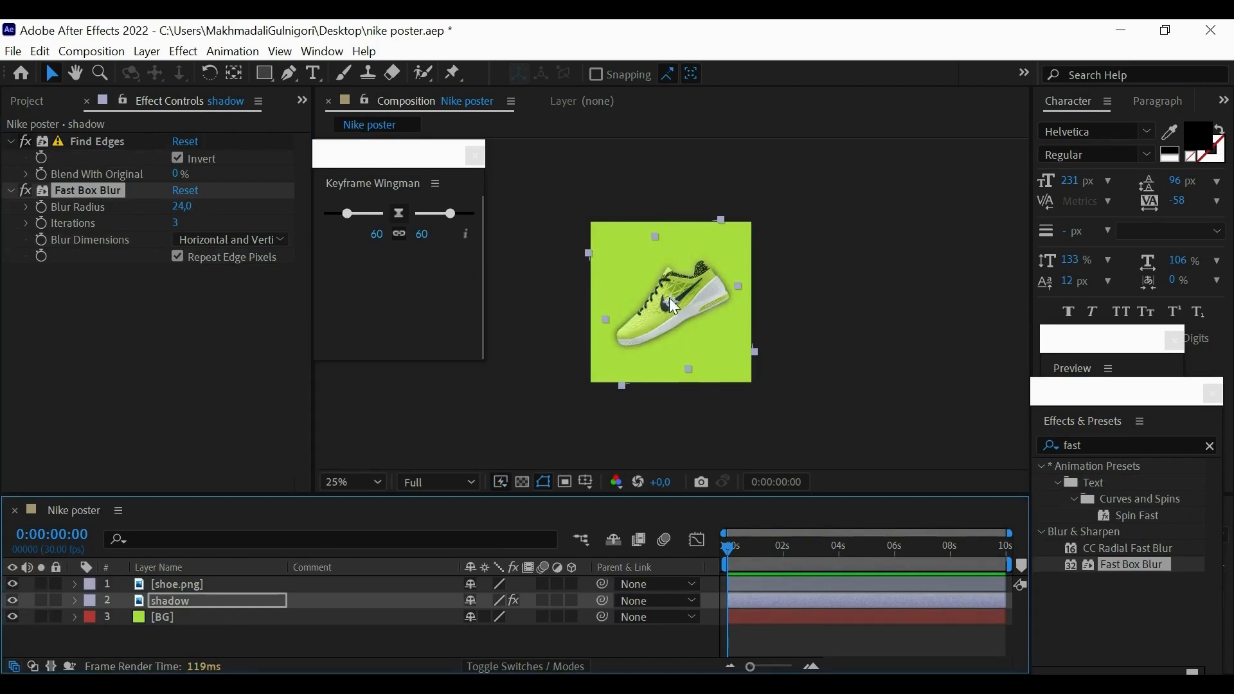
Move the anchor points of both the shadow and shoe.png layers to the tip of the shoe's toe.
left_click(234, 73)
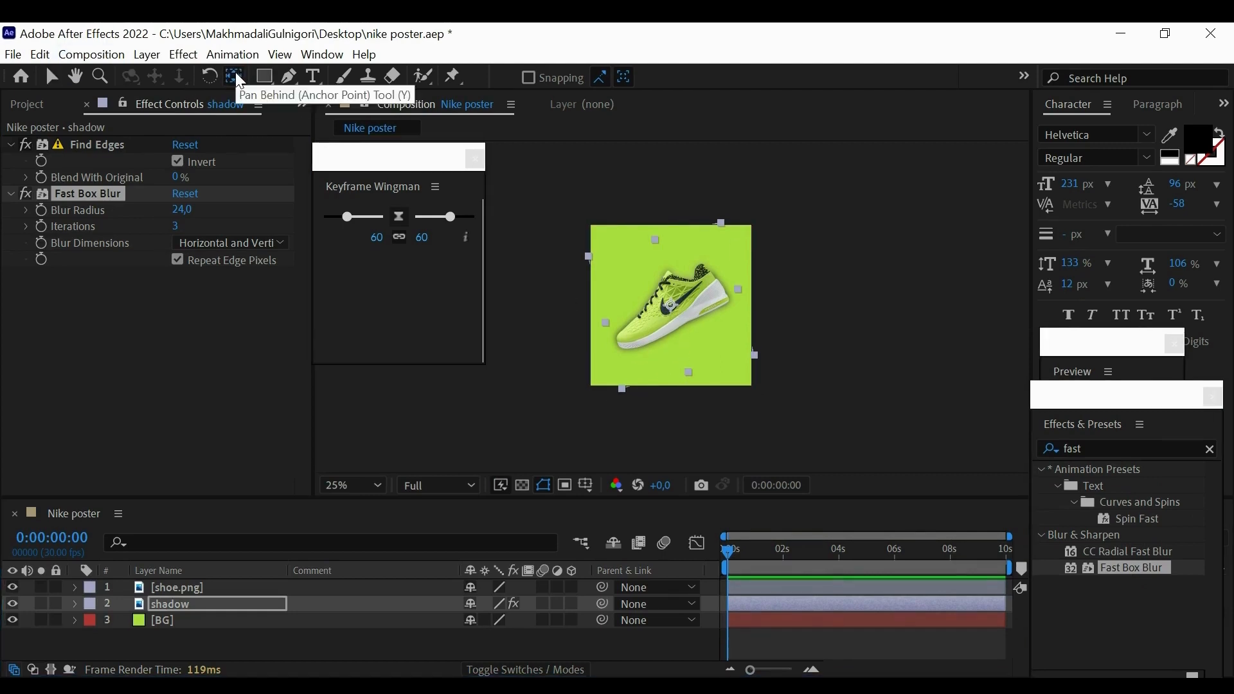
left_click_drag(670, 305, 623, 337)
scroll(645, 346, "down", 1)
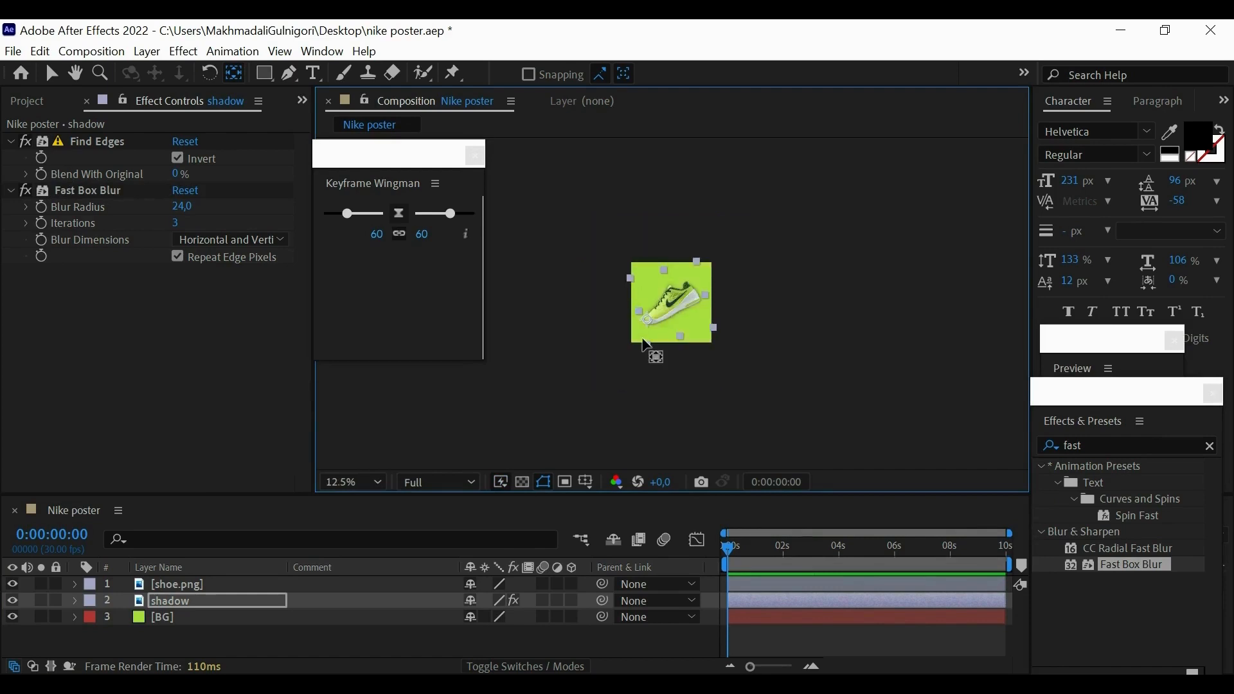
scroll(643, 342, "up", 1)
scroll(642, 339, "down", 1)
scroll(646, 346, "up", 3)
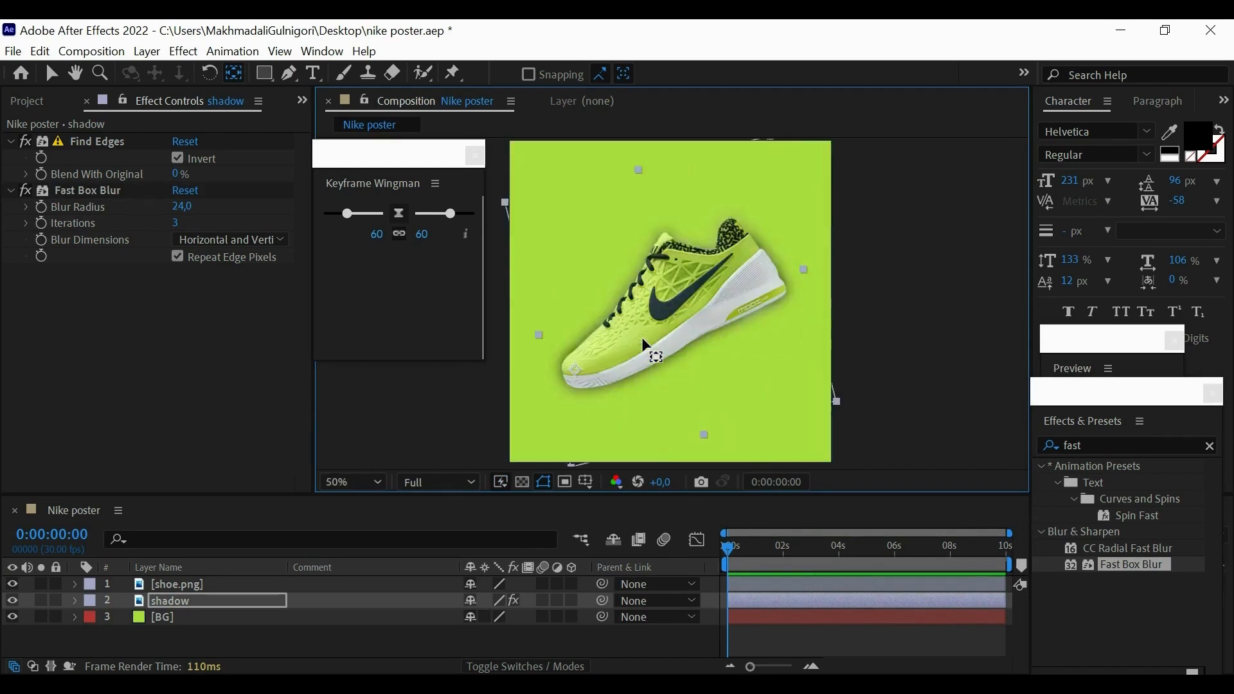
left_click_drag(474, 435, 457, 434)
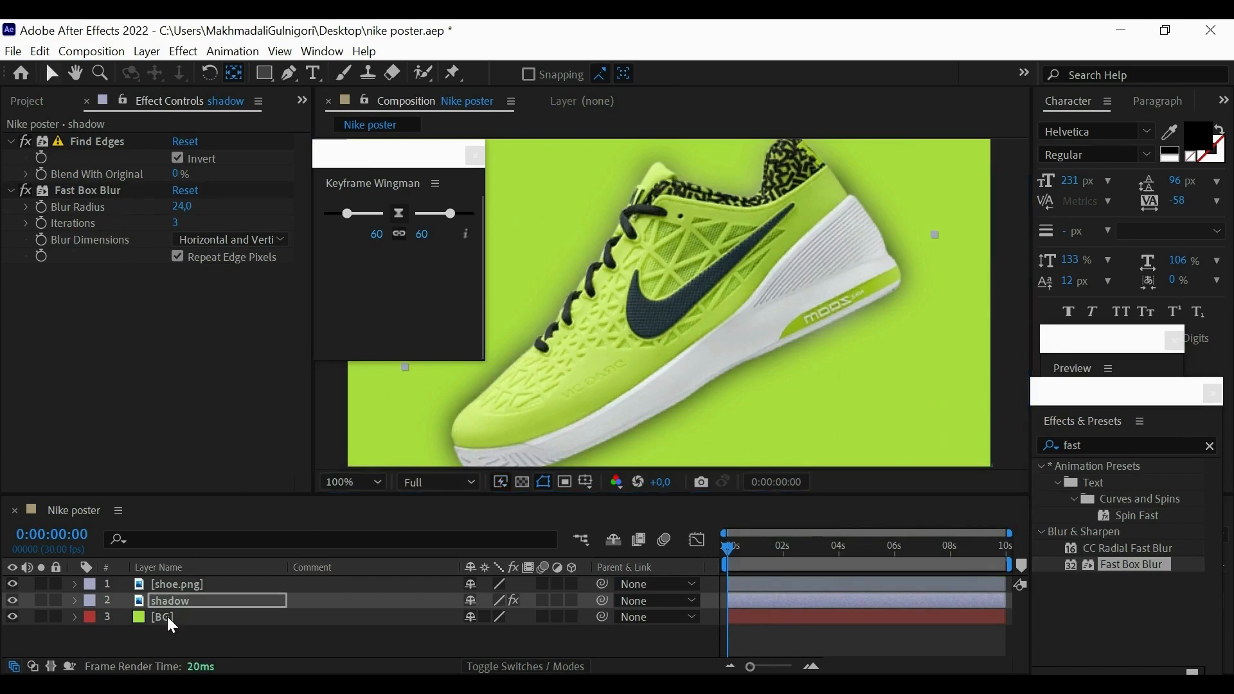
left_click(157, 584)
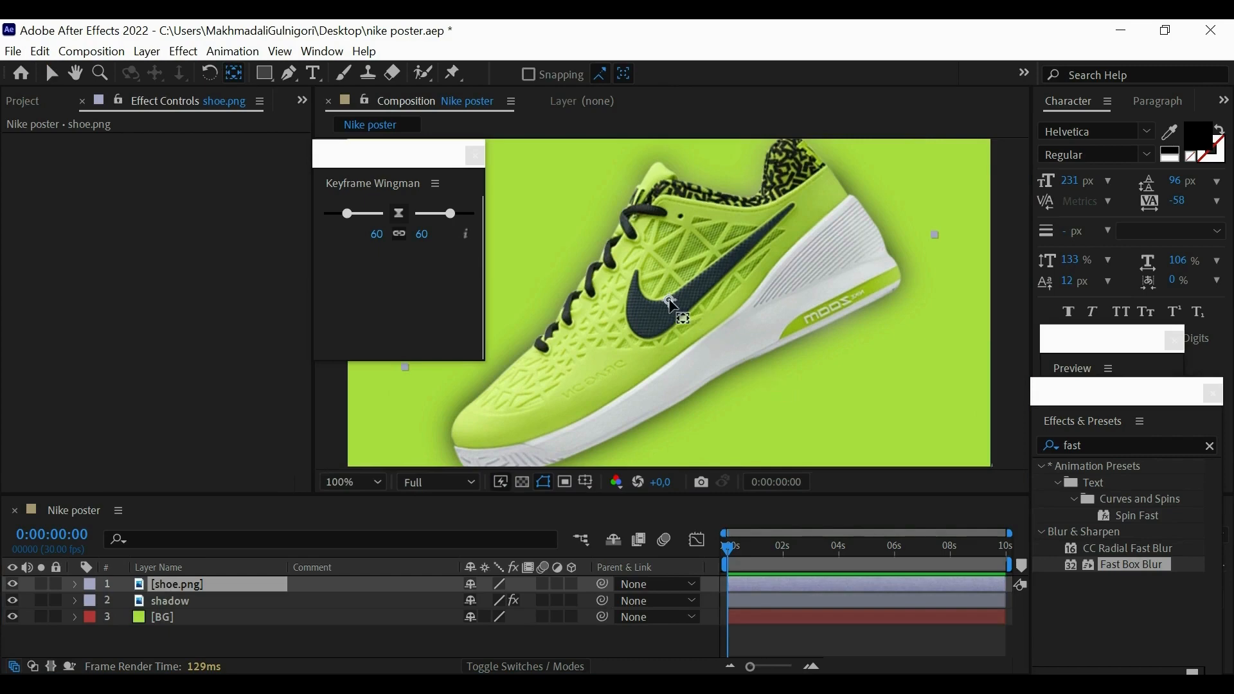
left_click_drag(672, 302, 461, 446)
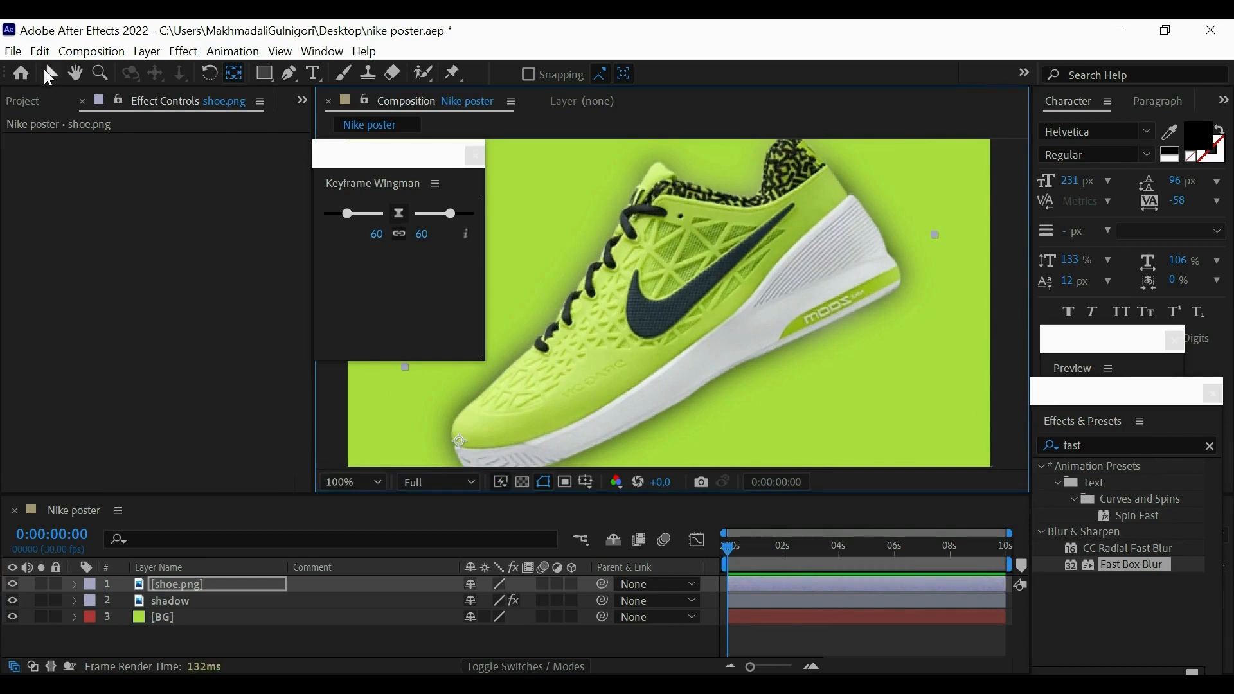
Offset the shadow layer slightly down and to the right of the shoe and reduce its Fast Box Blur radius.
left_click(50, 74)
left_click(156, 600)
key("comma")
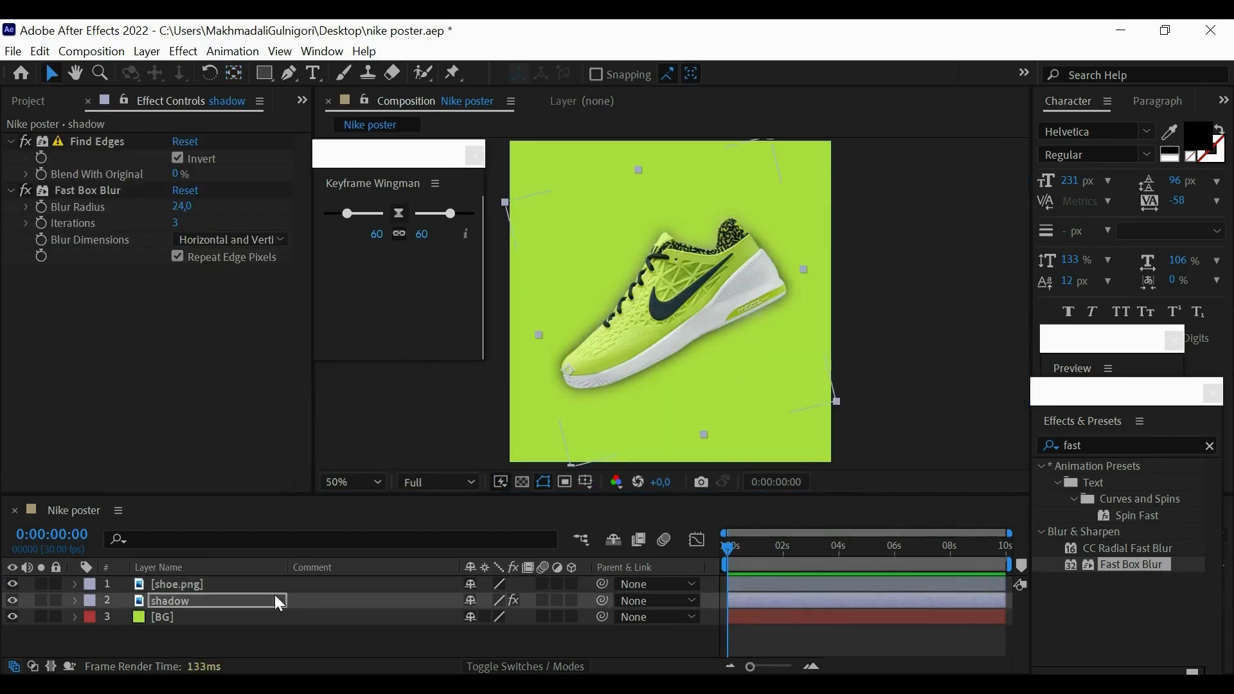
left_click(251, 585)
left_click(239, 598)
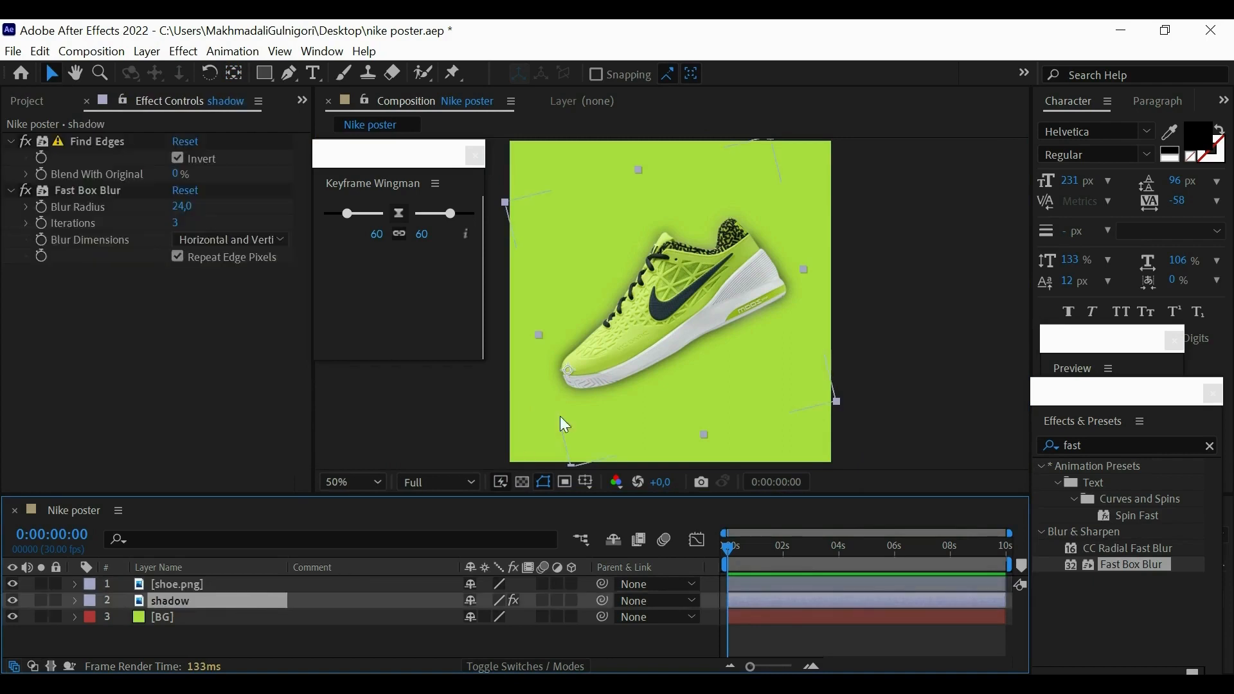
left_click_drag(677, 315, 682, 320)
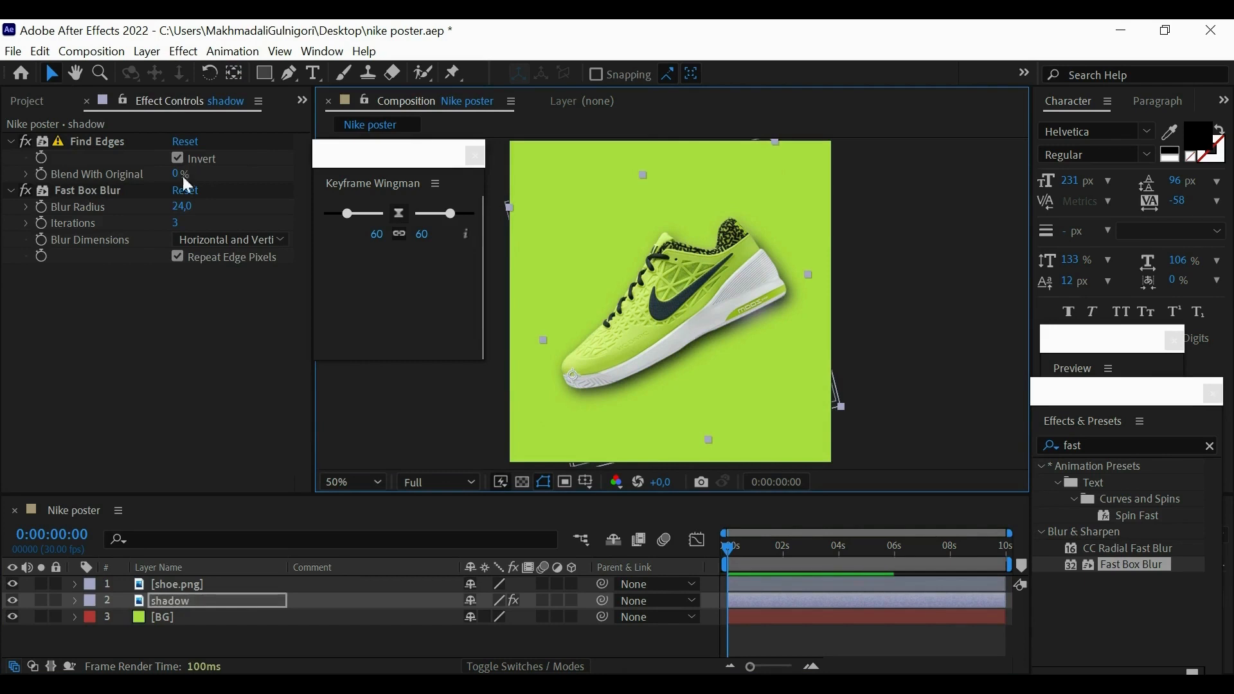
mouse_move(183, 207)
left_mouse_down()
mouse_move(203, 209)
mouse_move(165, 213)
left_mouse_up()
Duplicate the shoe.png layer and rename the copy effect.
left_click(141, 583)
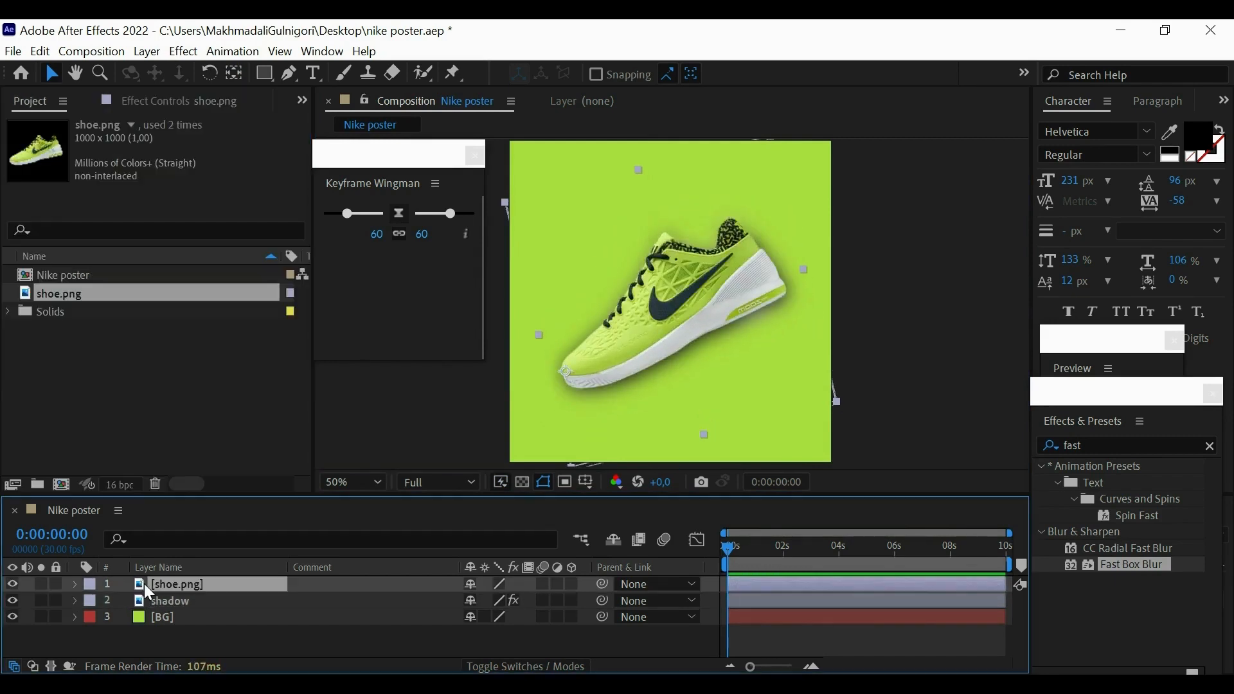
key("ctrl+d")
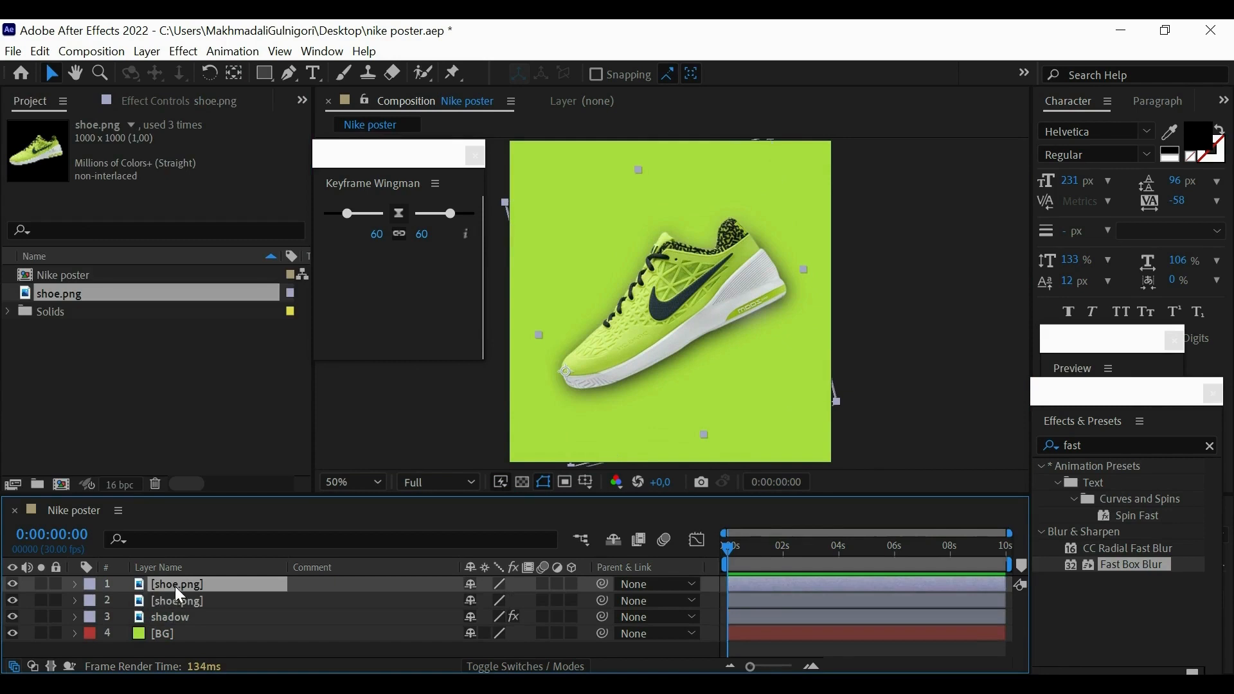
key("Return")
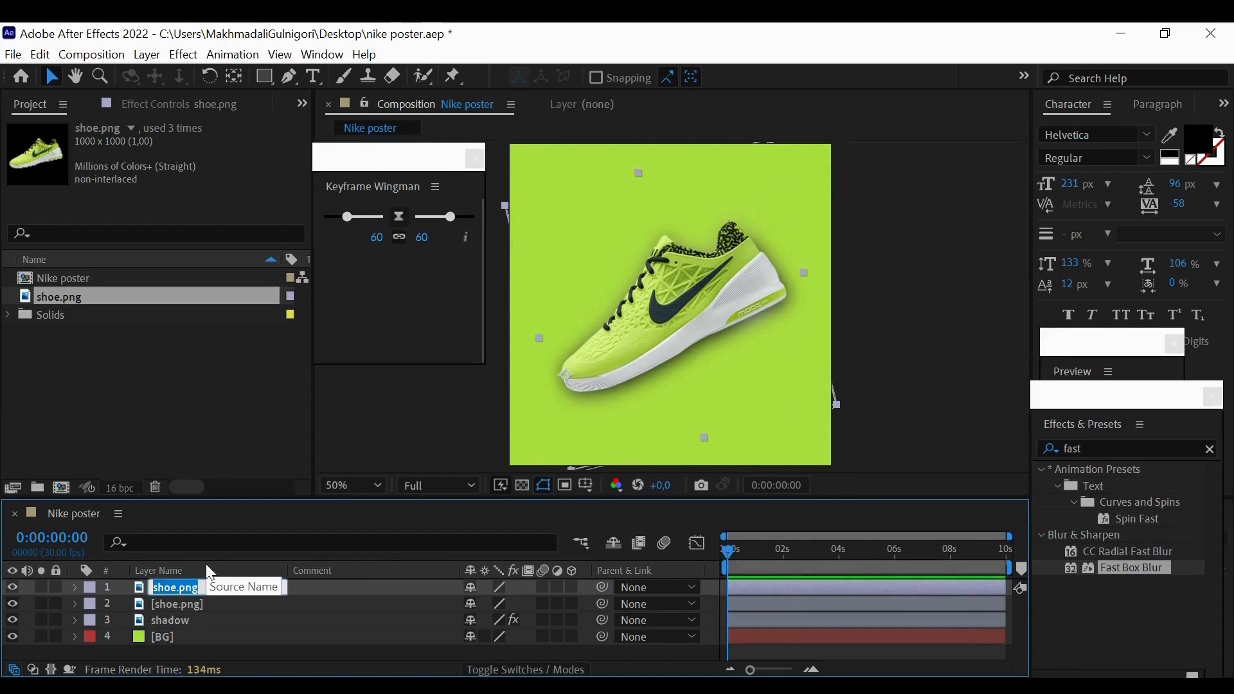
type("effect")
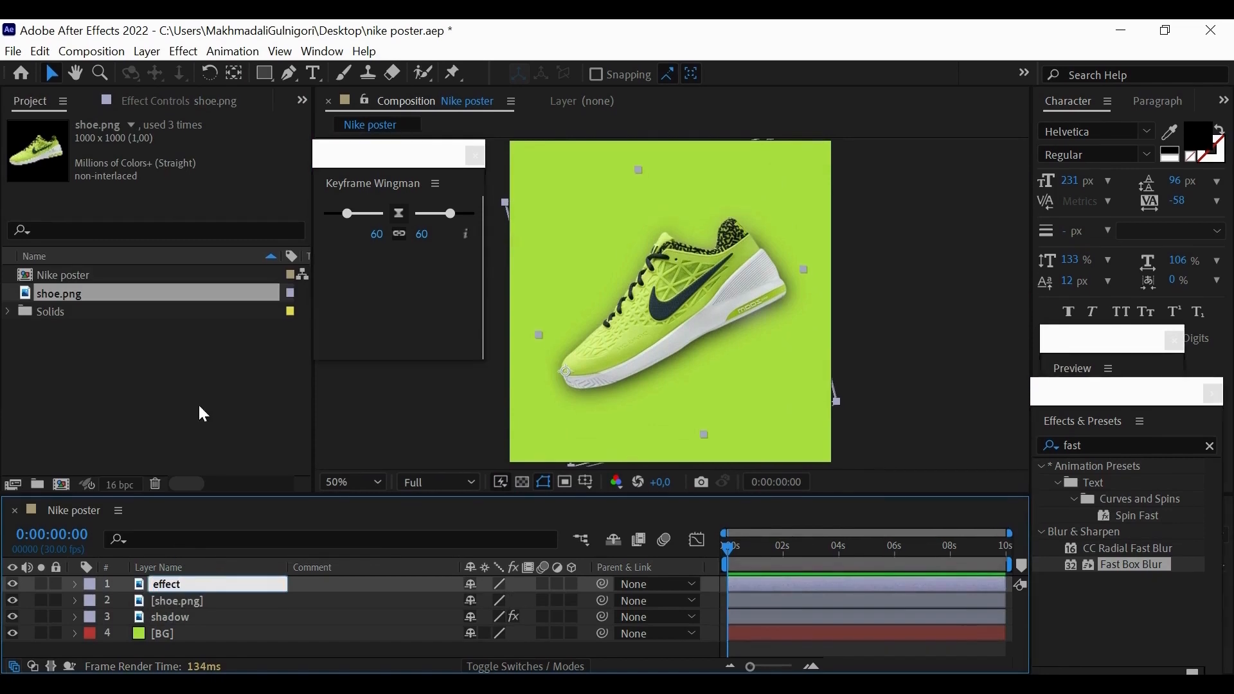
left_click(197, 406)
Duplicate the effect layer twice to get the layers effect 2 and effect 3.
left_click(172, 584)
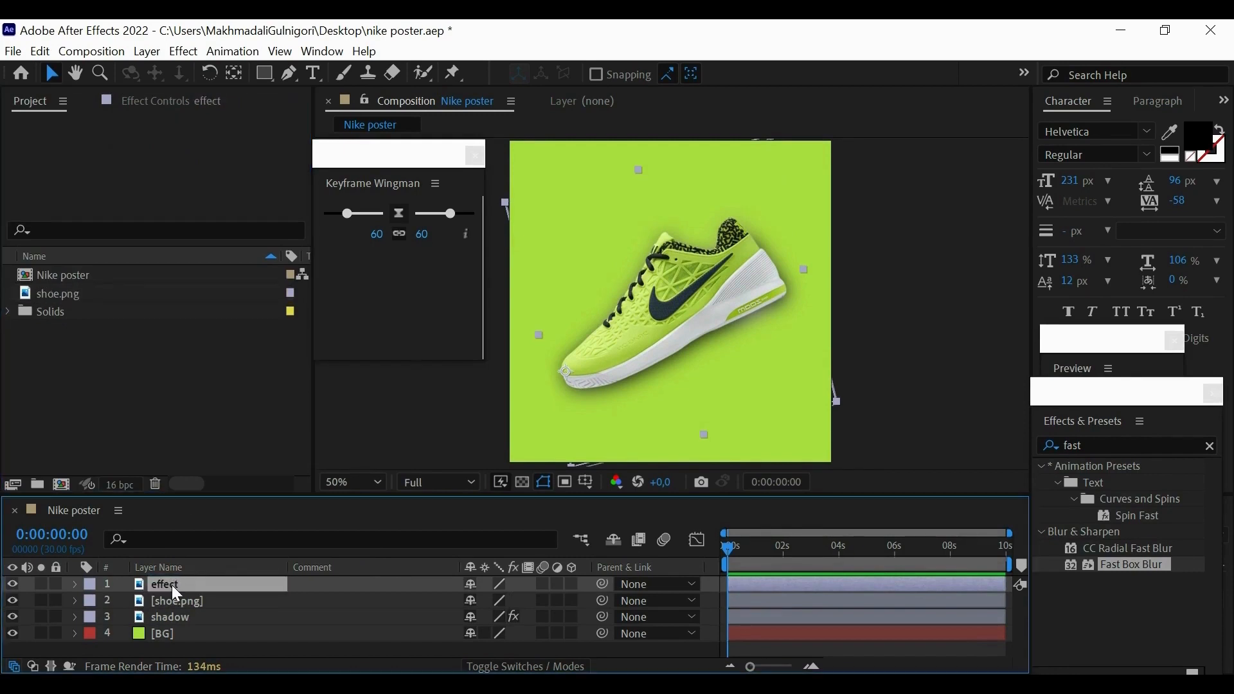
key("ctrl+d")
key("ctrl+d")
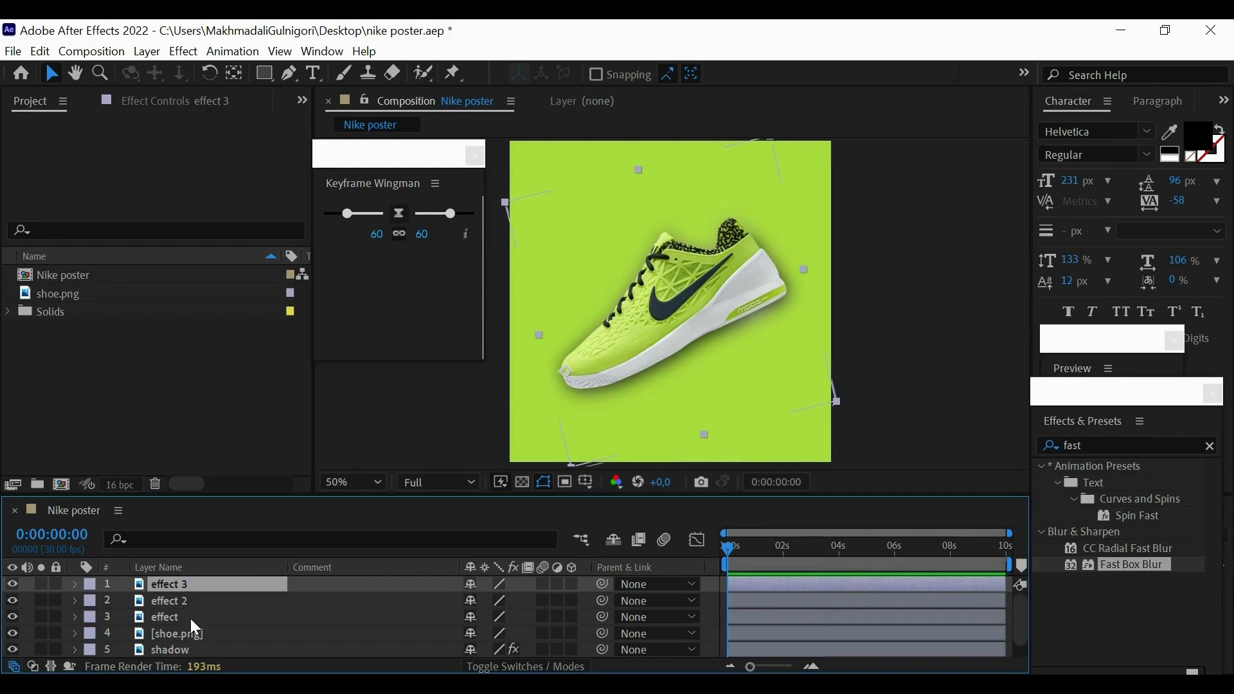
Apply the Find Edges effect to the effect, effect 2 and effect 3 layers, checking the first one soloed.
left_click(190, 618)
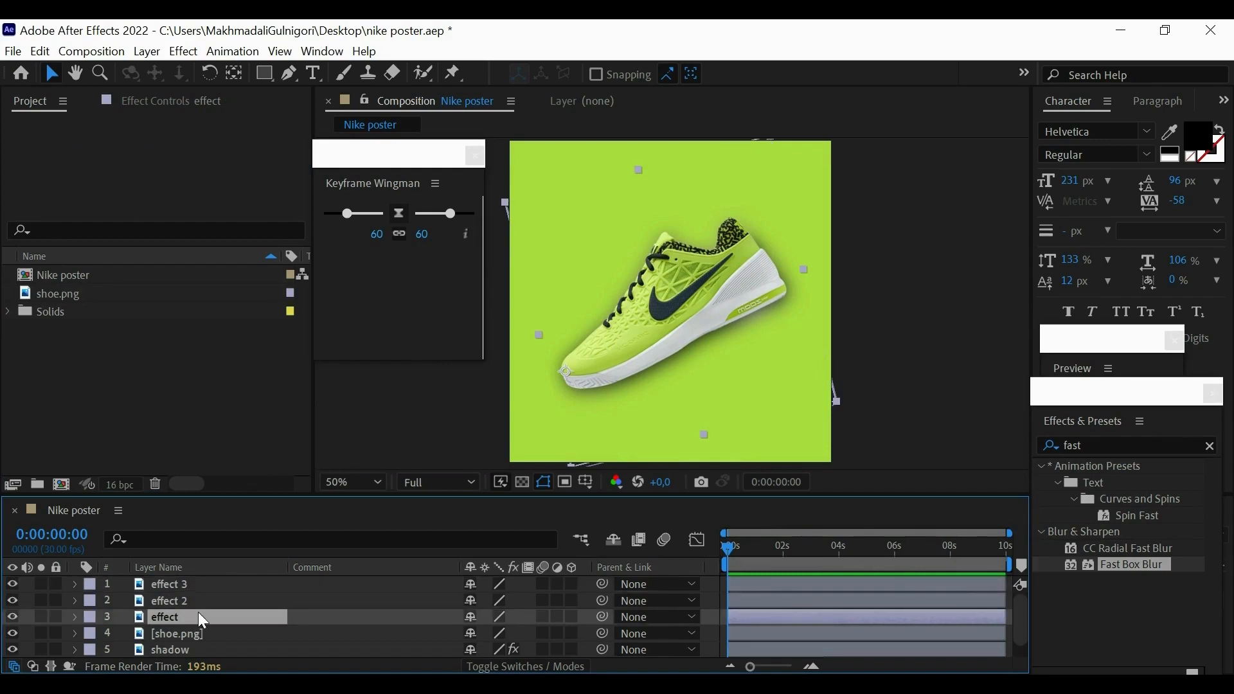
left_click(1098, 442)
key("BackSpace")
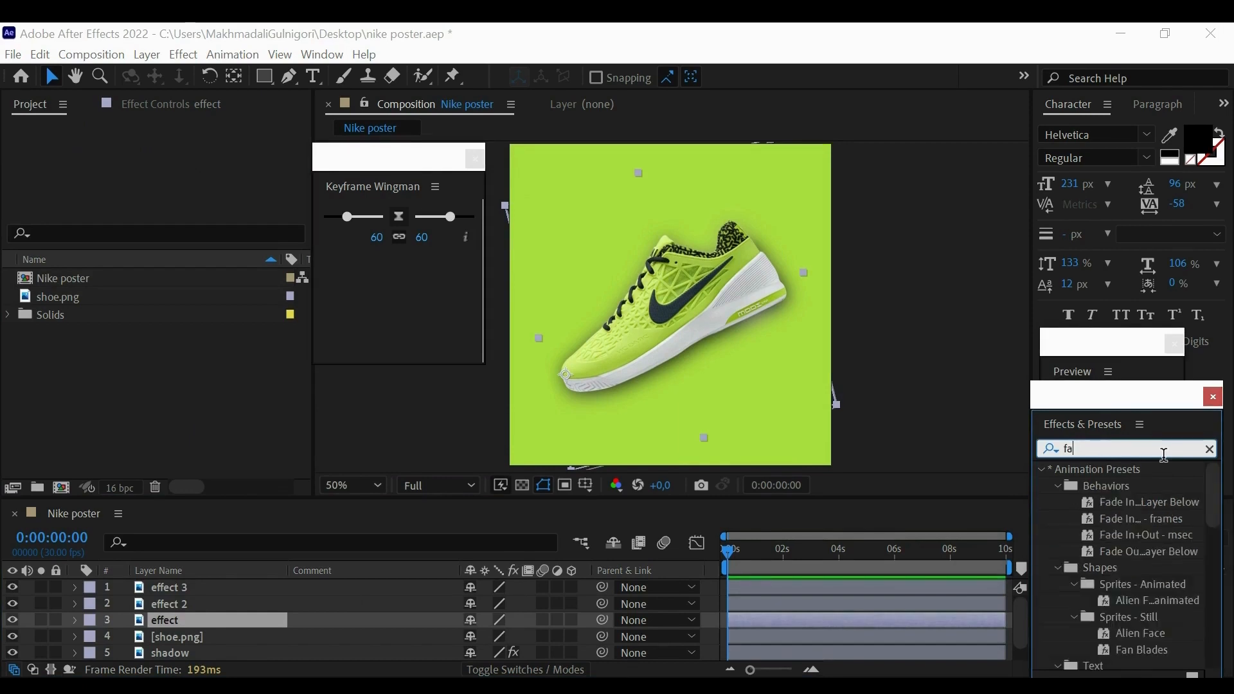
type("ind")
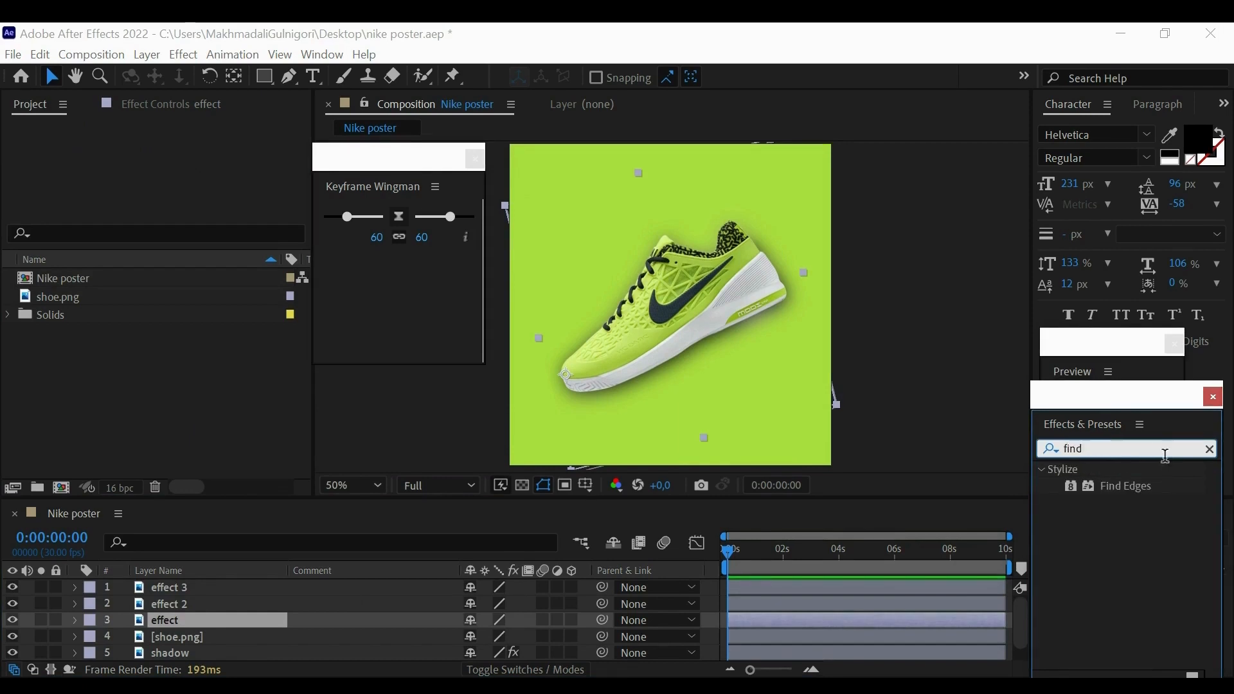
left_click_drag(1149, 483, 178, 623)
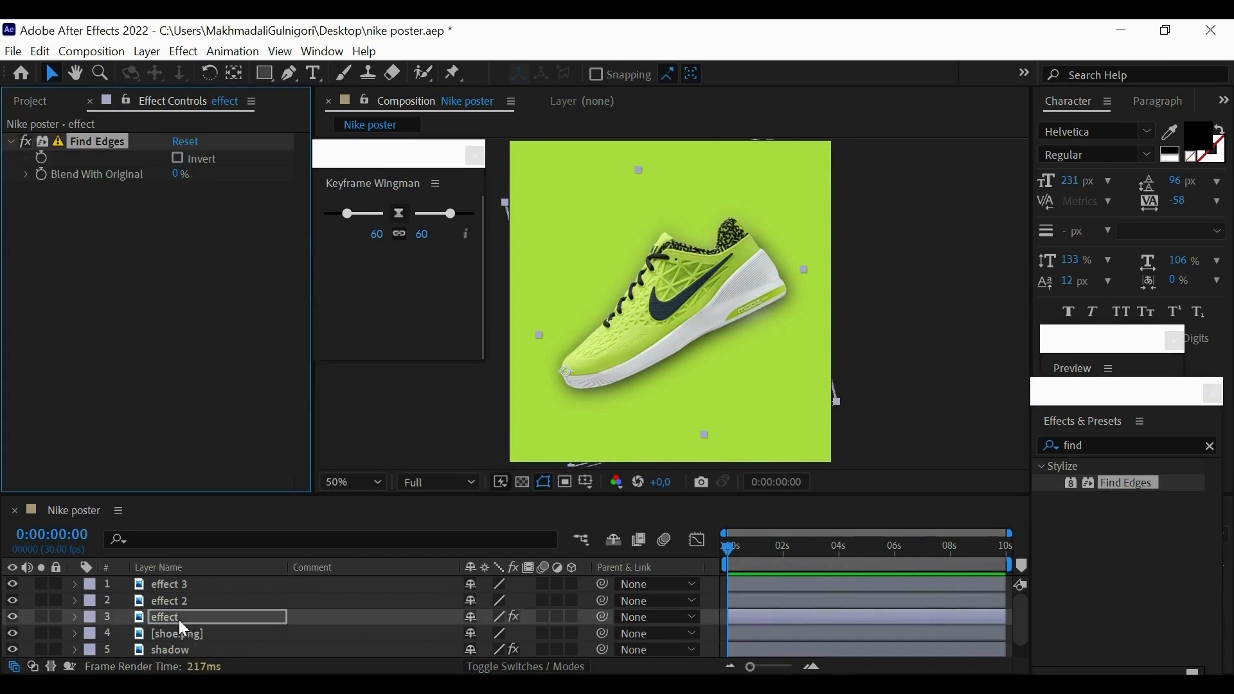
left_click(41, 617)
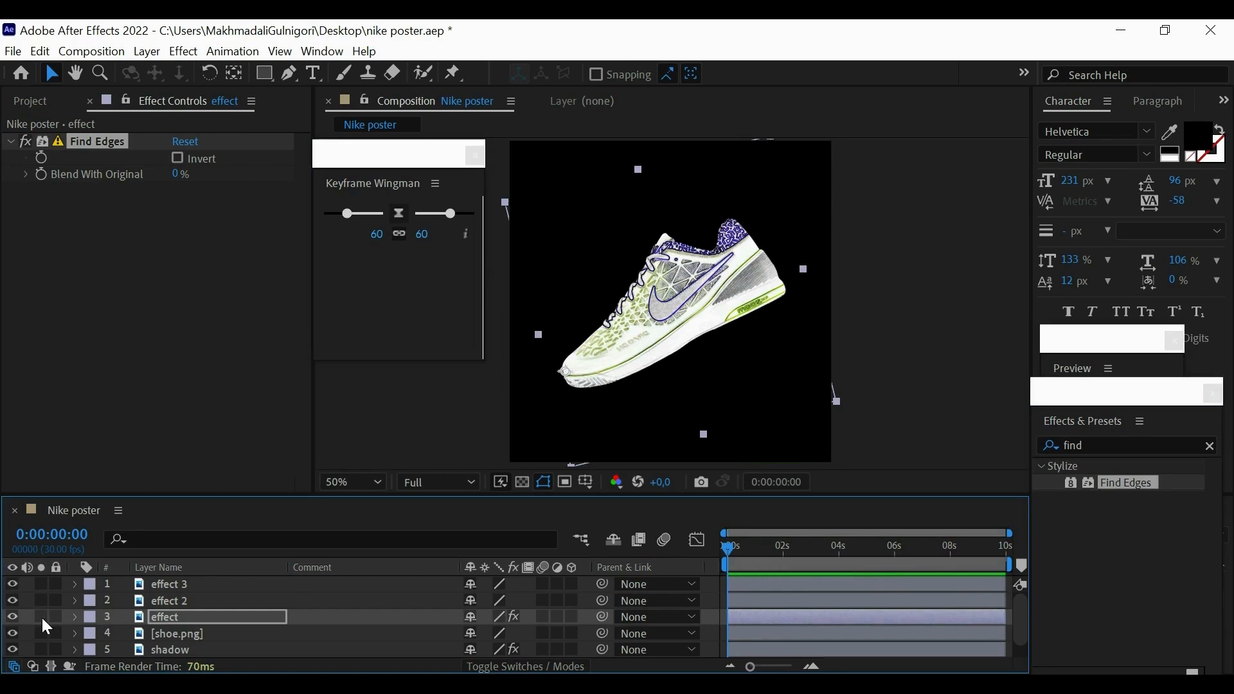
left_click(42, 616)
left_click_drag(1131, 484, 194, 607)
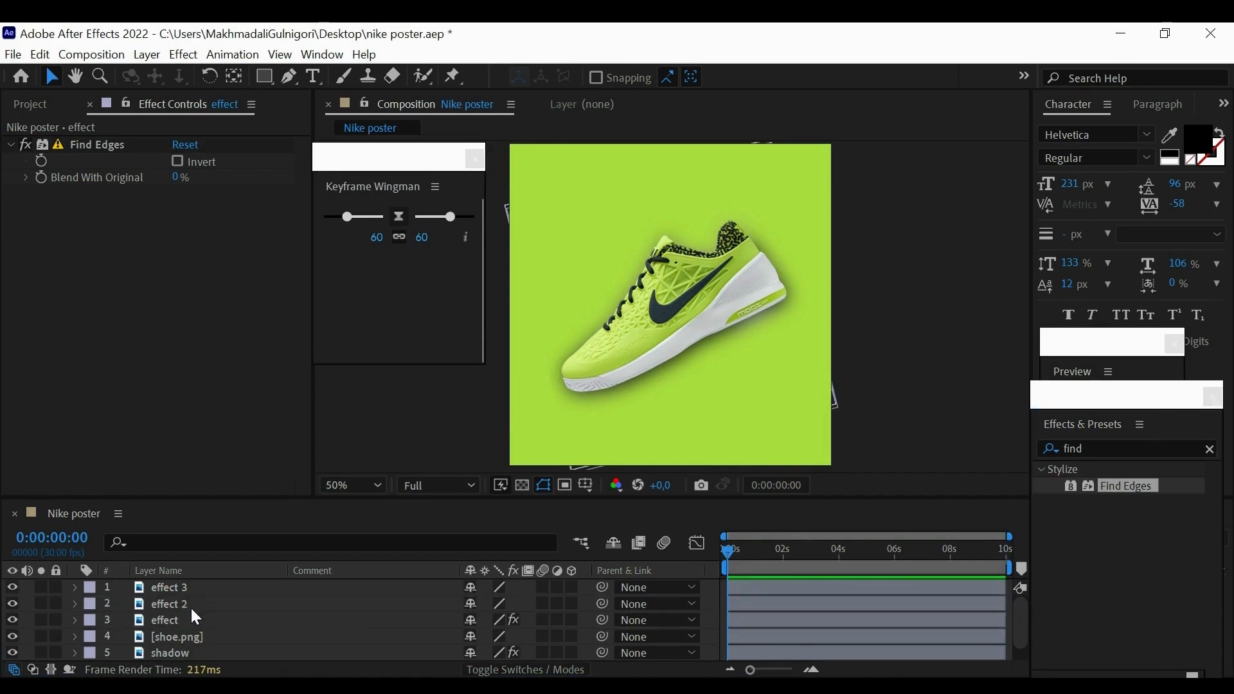
left_click_drag(1128, 483, 192, 585)
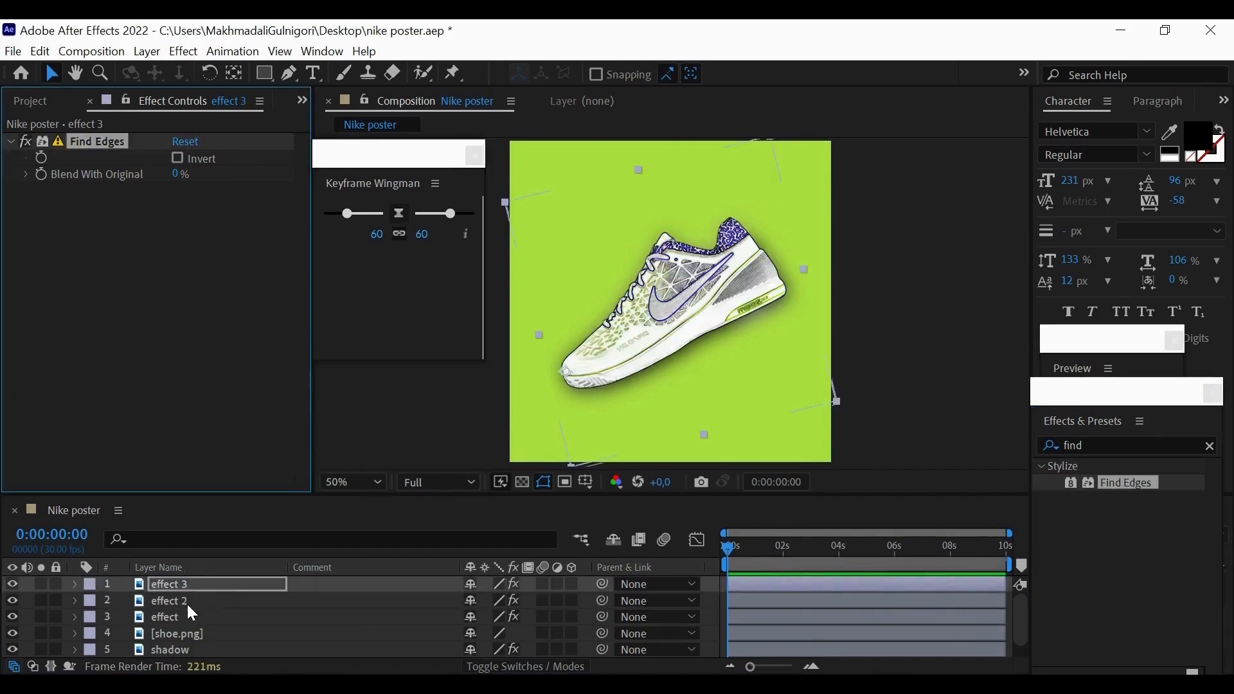
Move the three effect layers together below the shadow layer, directly above the BG layer.
left_click(189, 615, "shift")
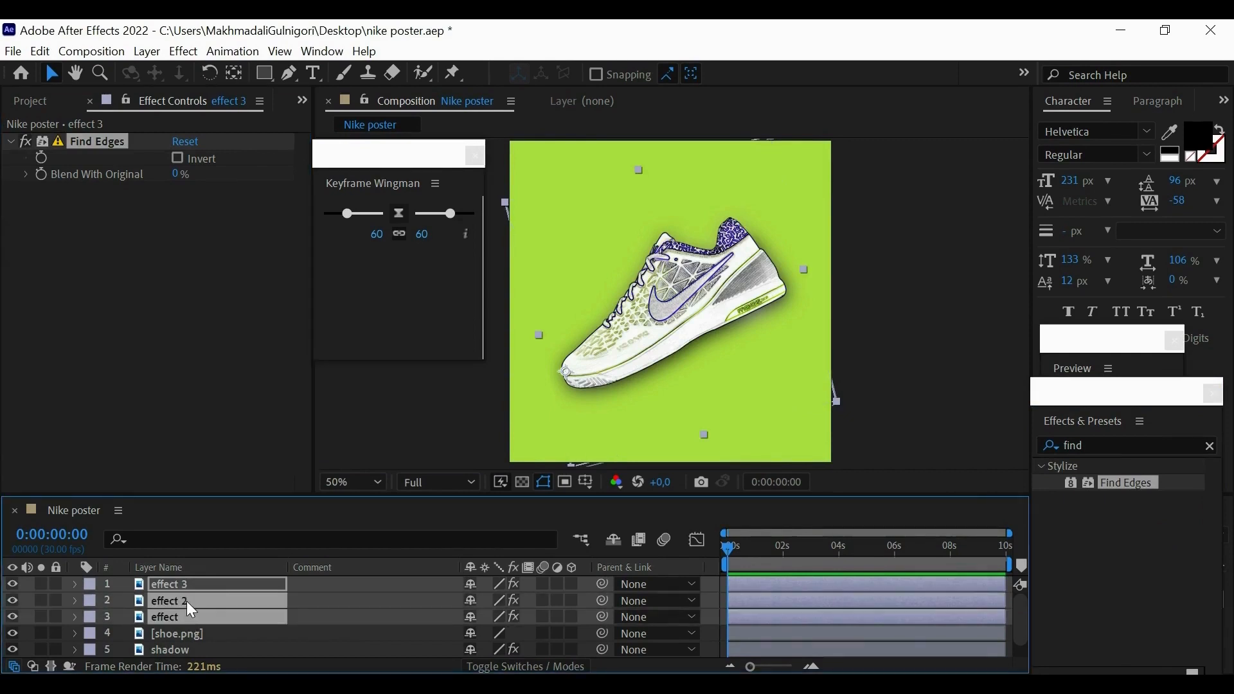
left_click_drag(187, 602, 184, 644)
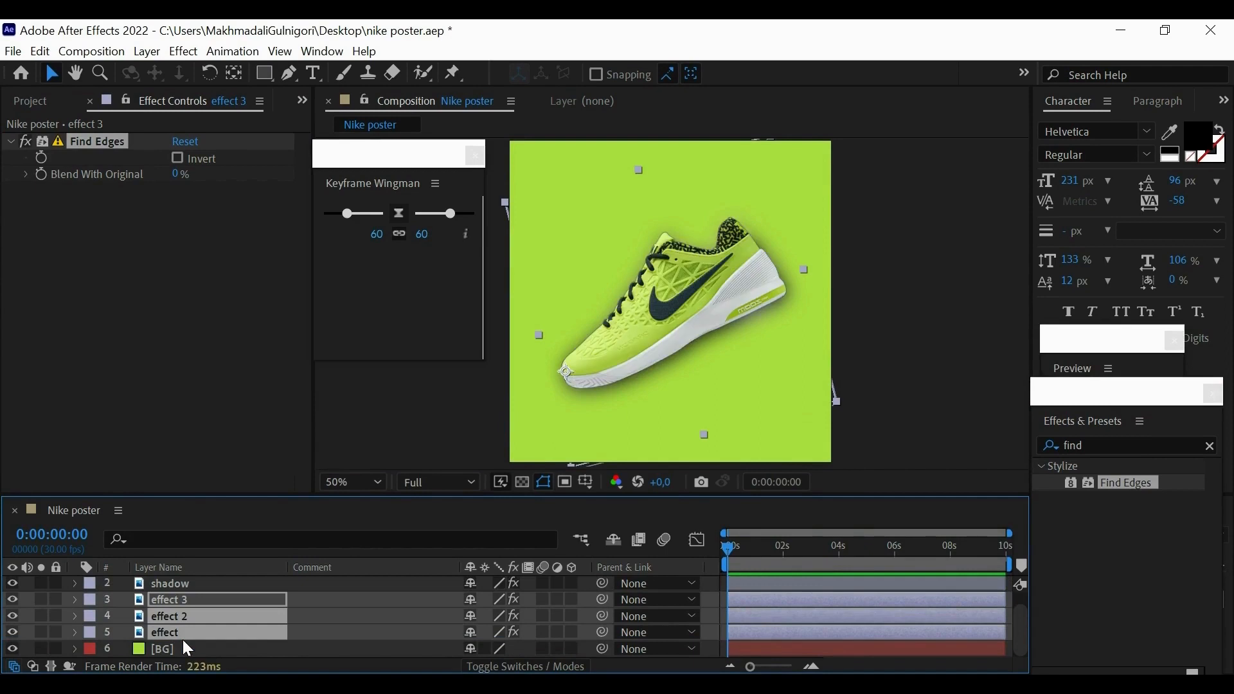
left_click(160, 468)
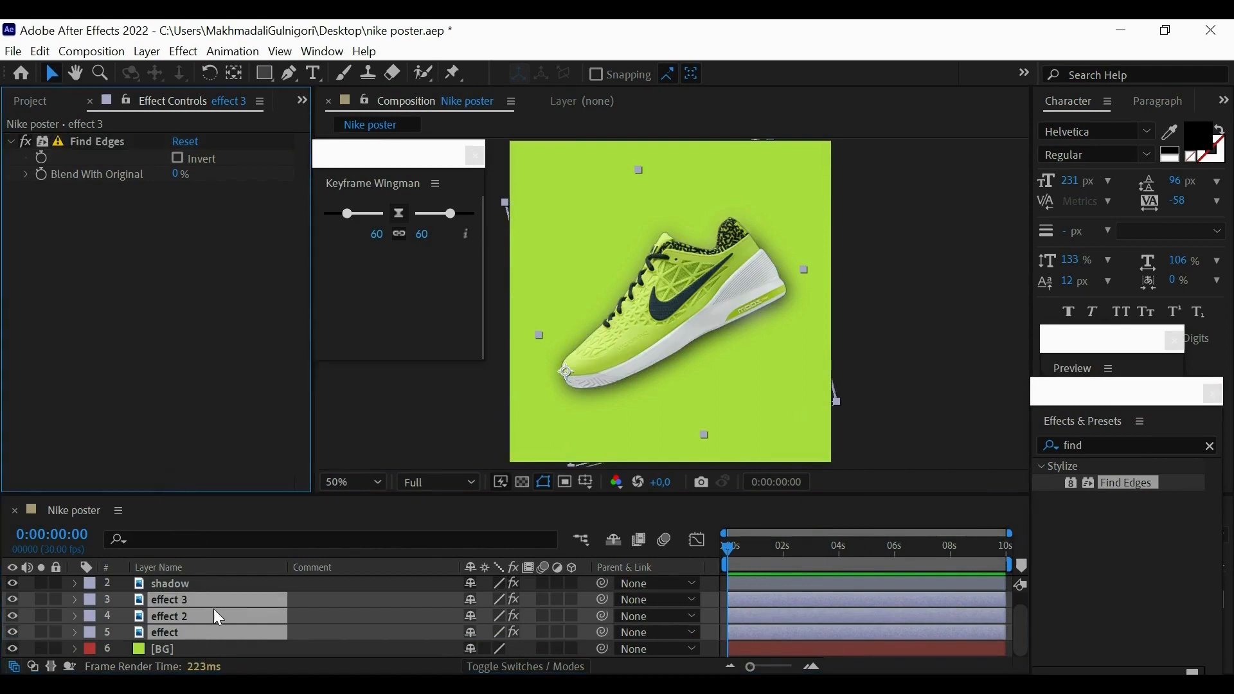
scroll(214, 608, "up", 1)
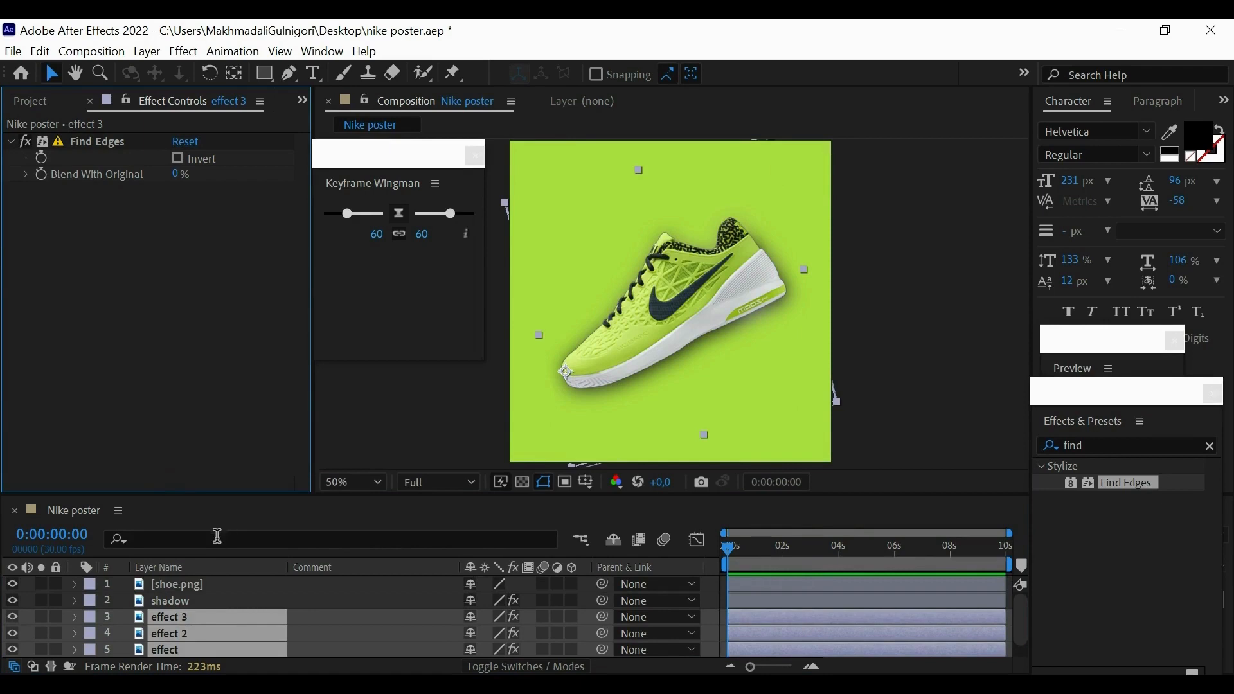
Add a null object named control and place it above all other layers.
left_click_drag(220, 491, 218, 449)
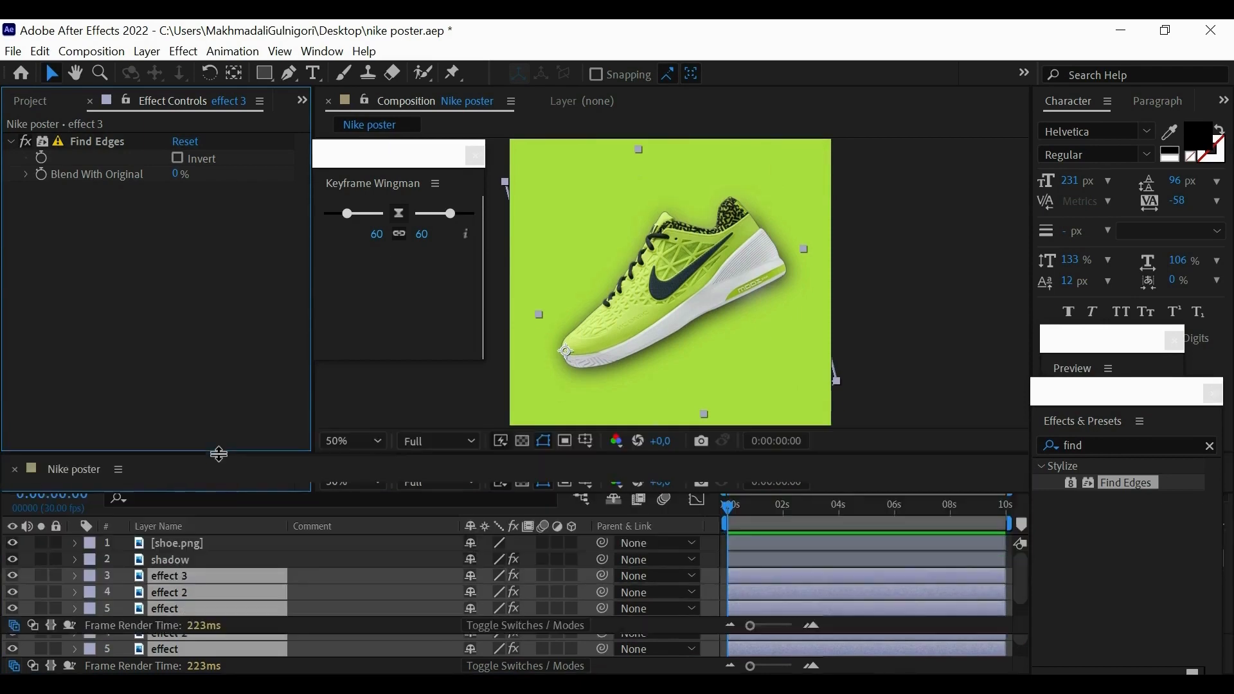
right_click(221, 646)
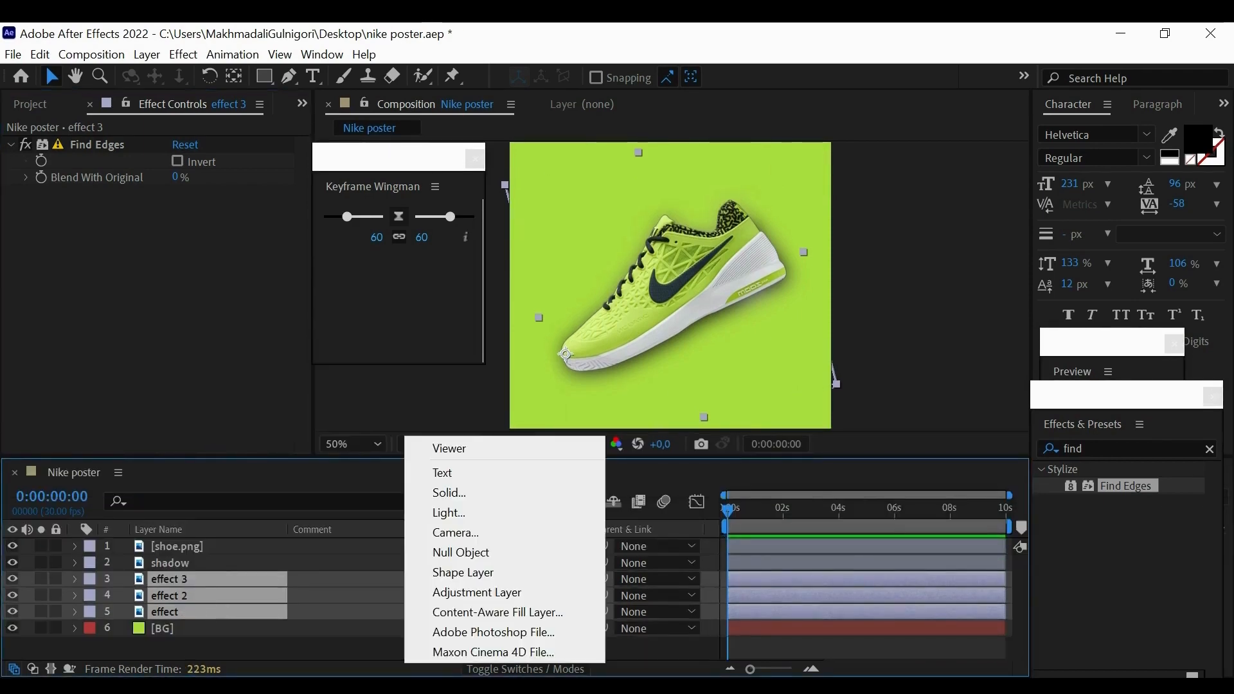
left_click(452, 545)
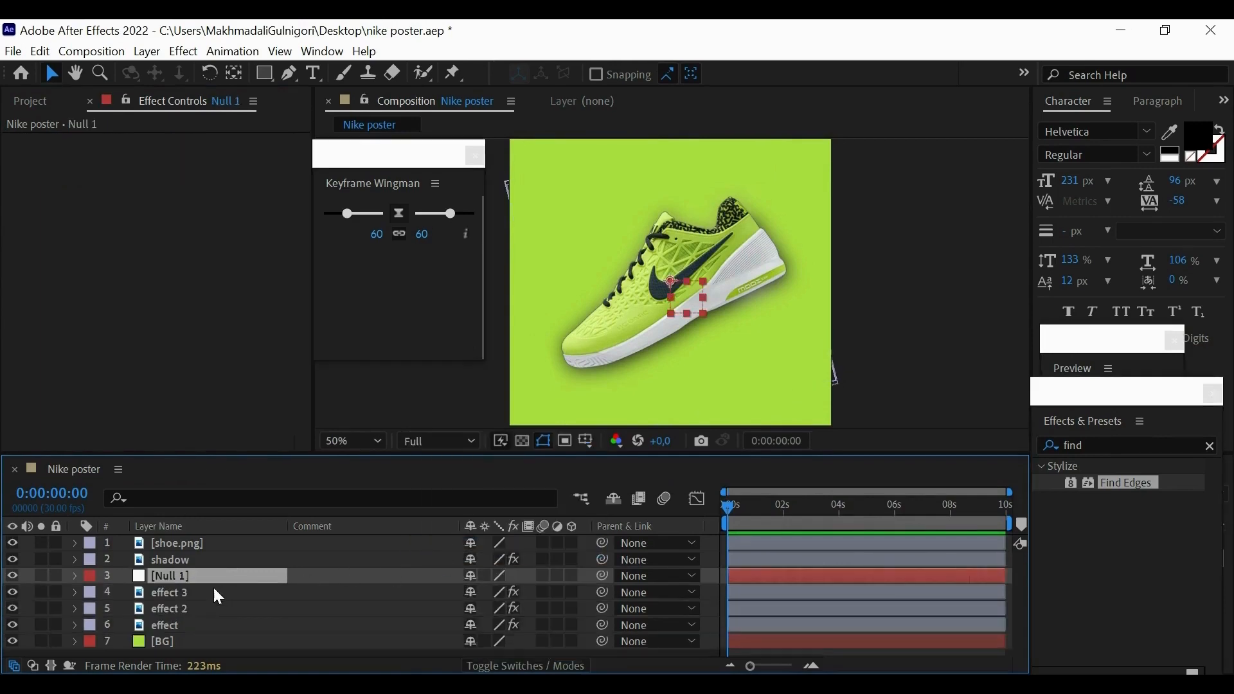
key("Return")
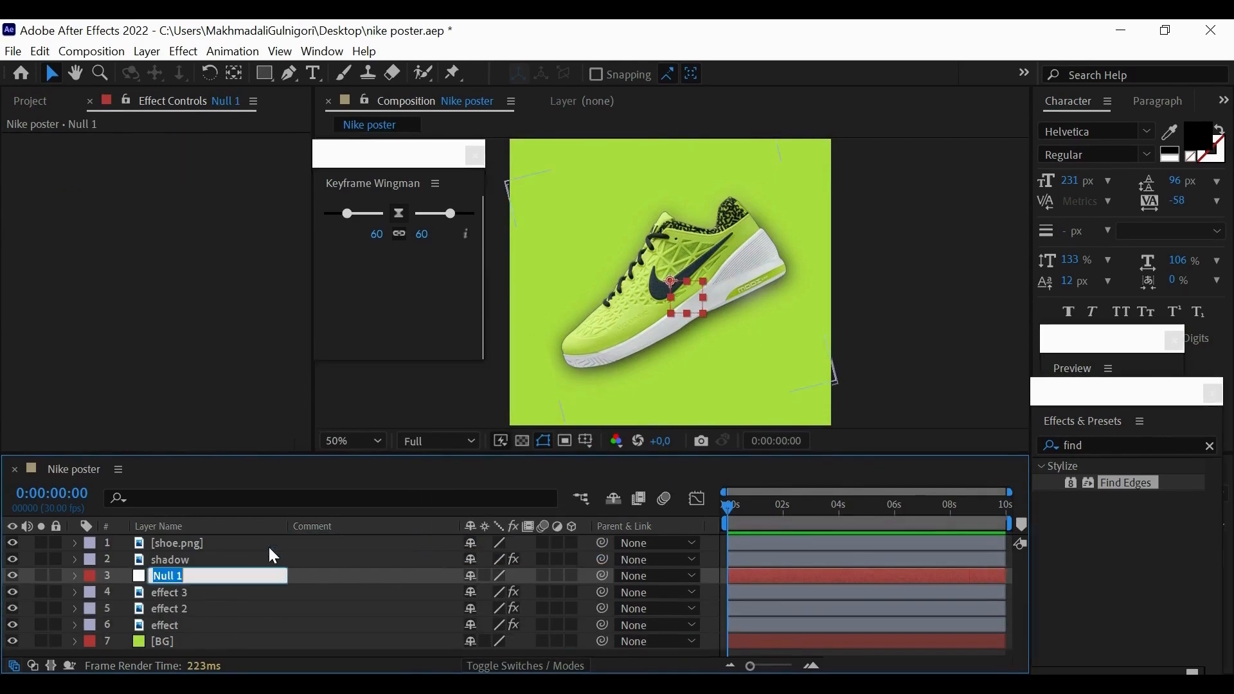
type("control")
left_click_drag(158, 453, 183, 646)
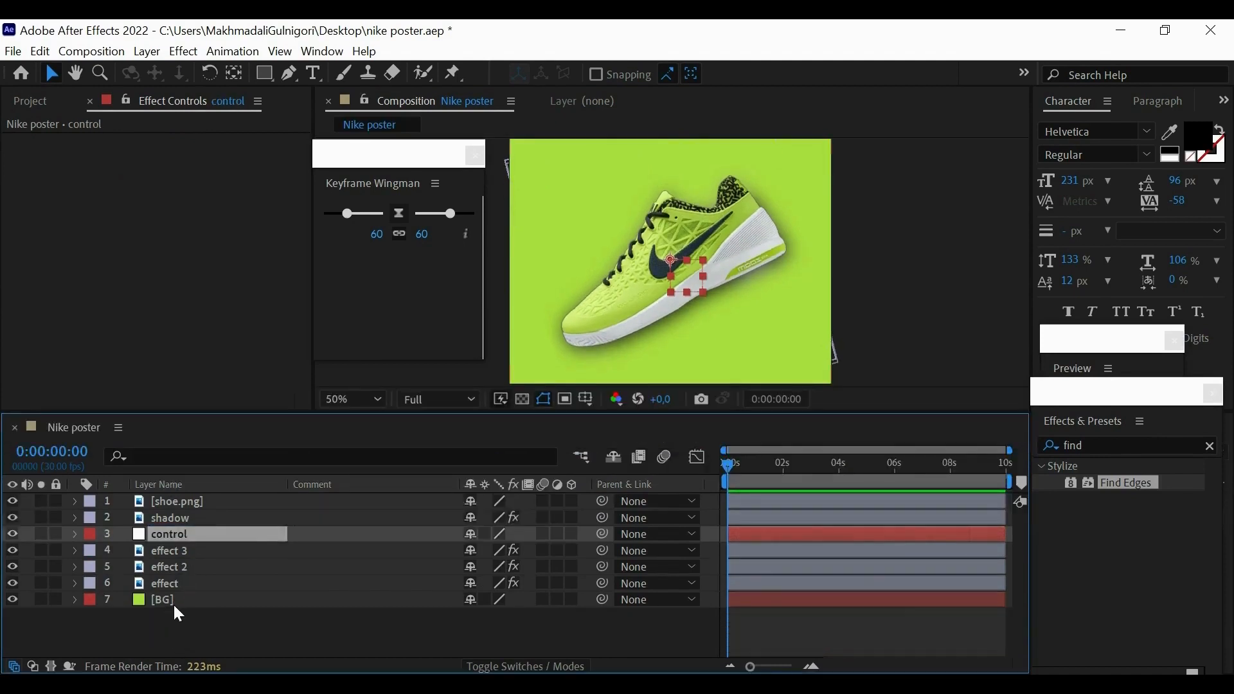
left_click_drag(167, 534, 165, 497)
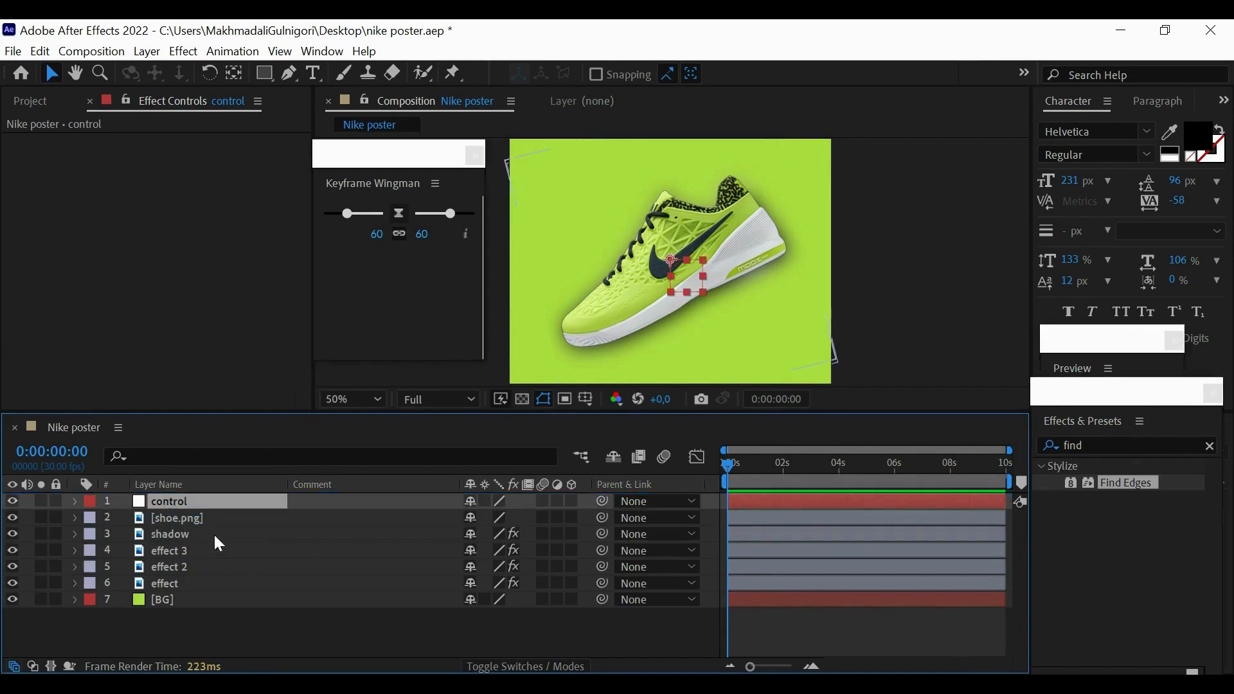
Parent the shoe.png, shadow, effect 3, effect 2 and effect layers to the control null.
left_click(170, 522)
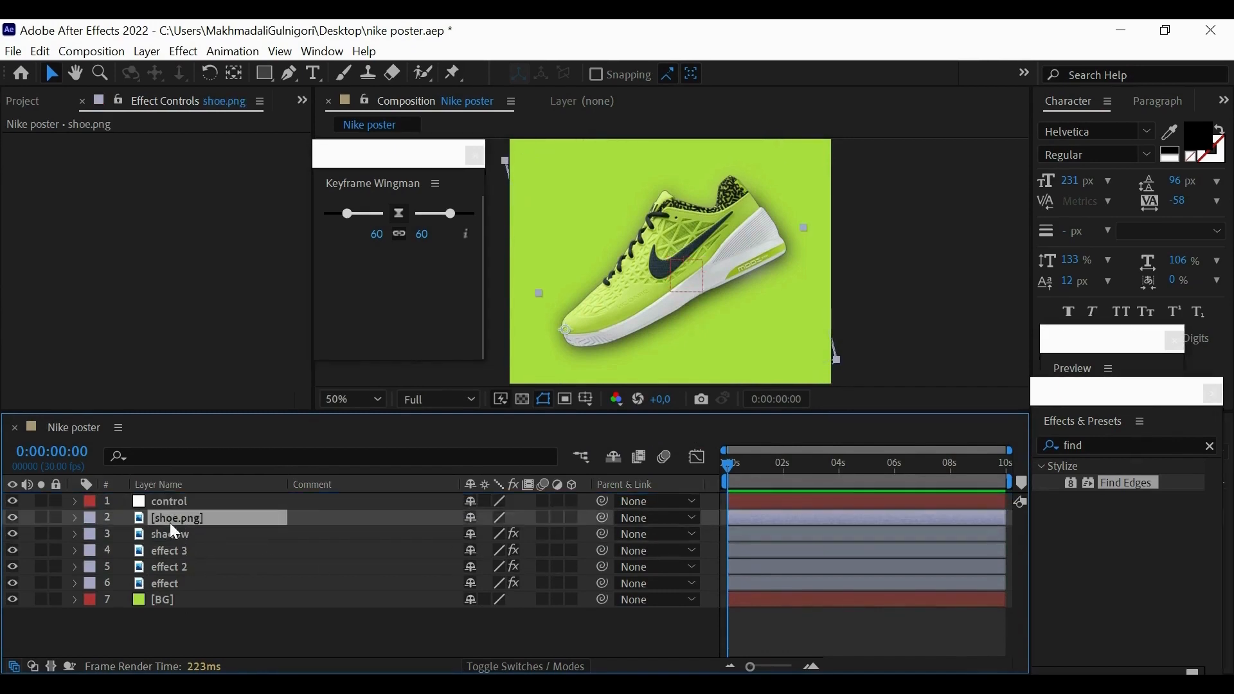
left_click(177, 584, "shift")
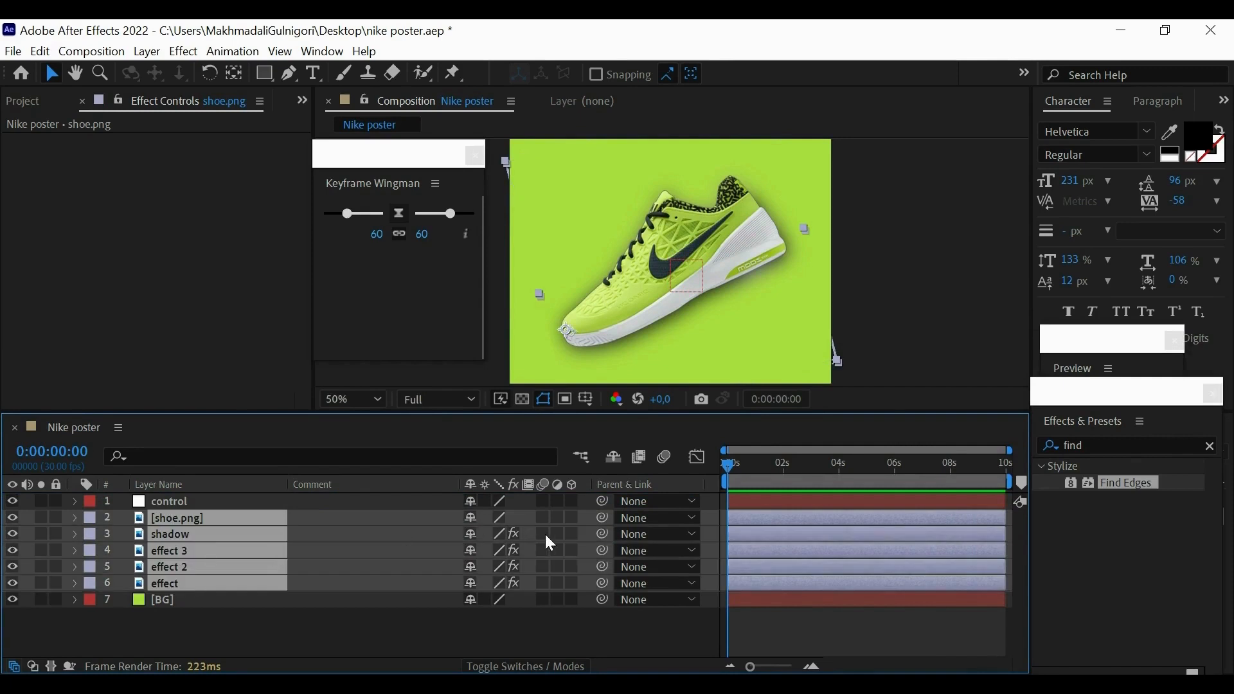
left_click_drag(600, 519, 155, 507)
left_click(211, 638)
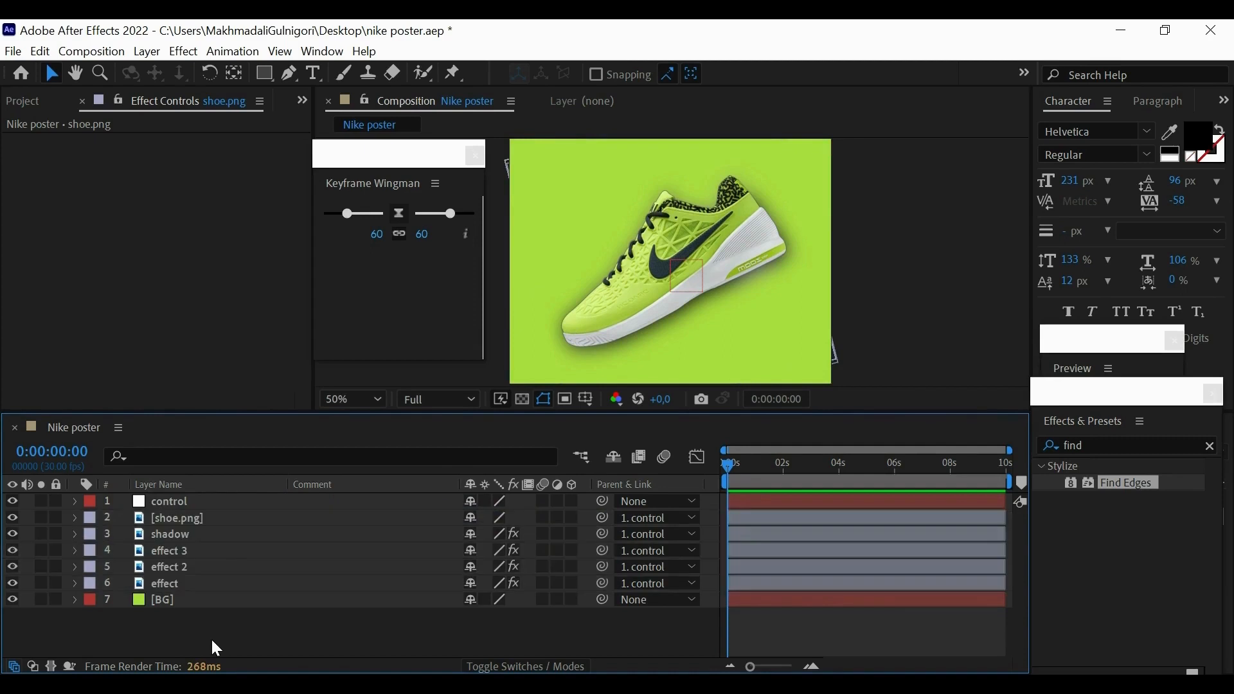
left_click(178, 584)
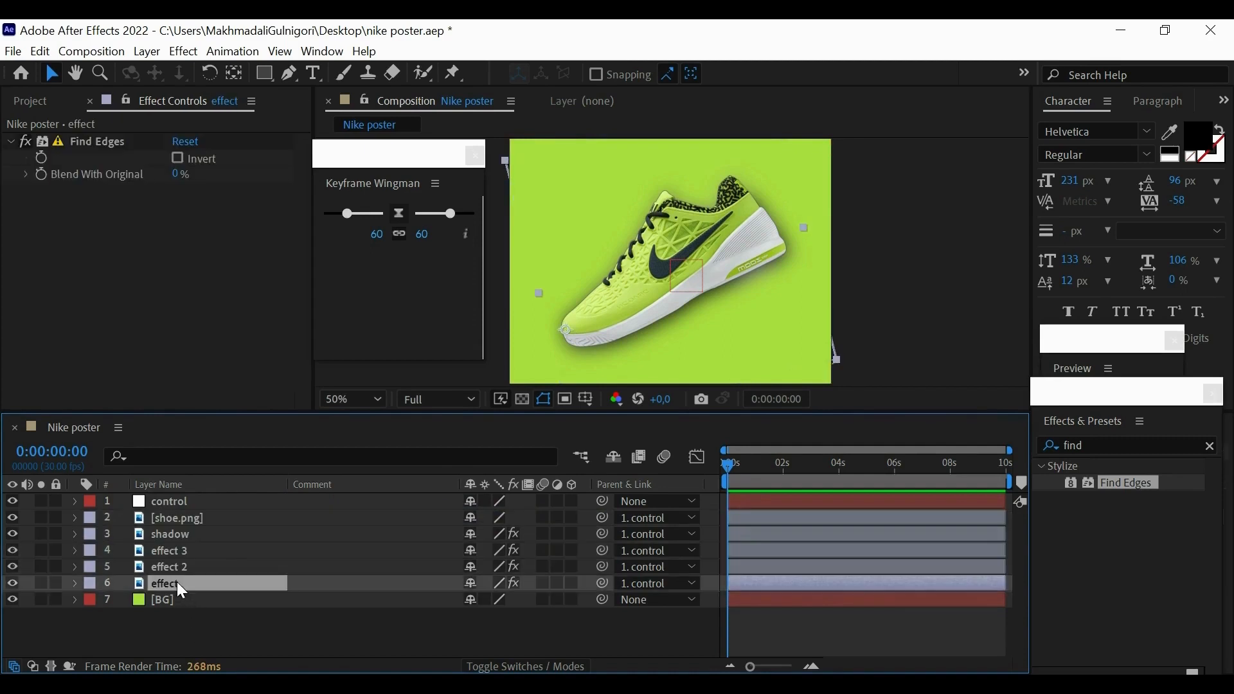
Add a Position keyframe to the control null and shift it to just under 3 seconds on the timeline.
left_click(147, 504)
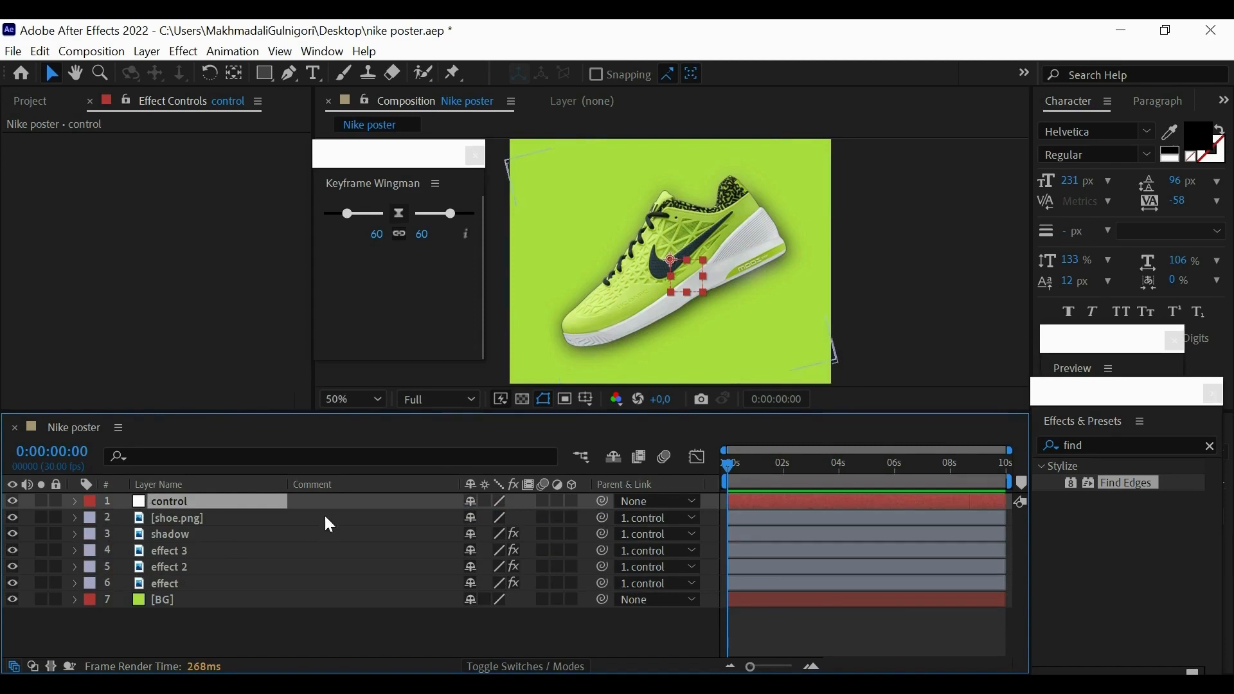
key("p")
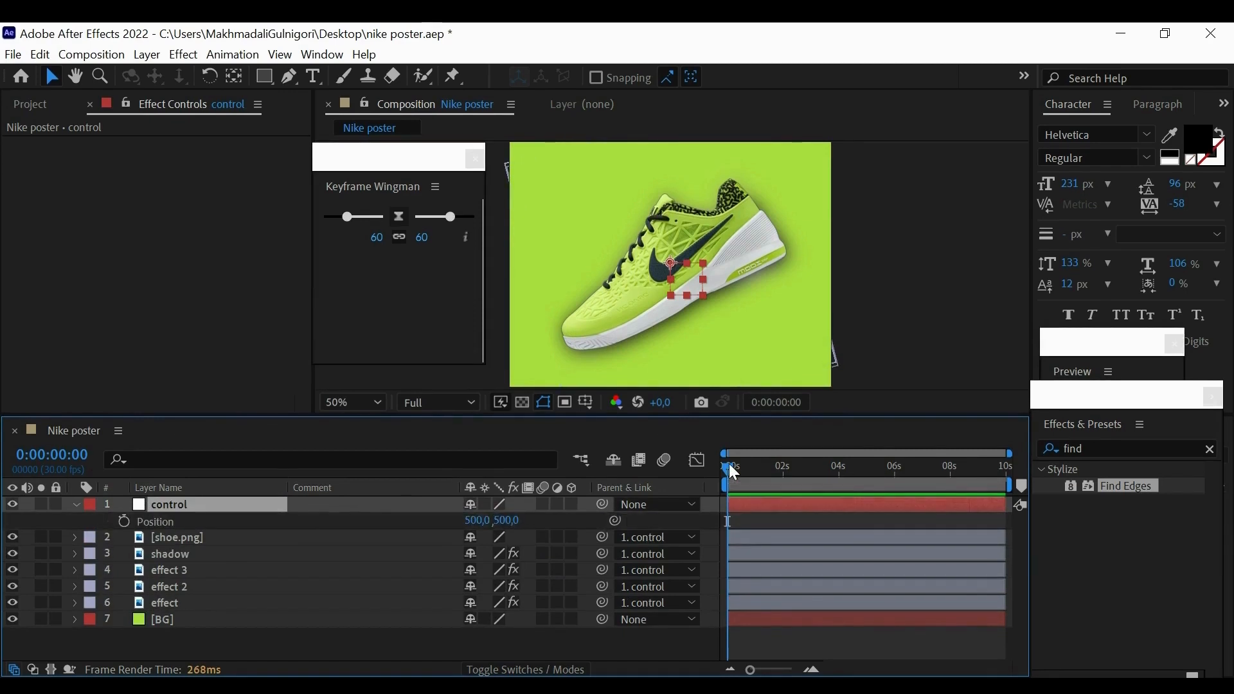
left_click(124, 521)
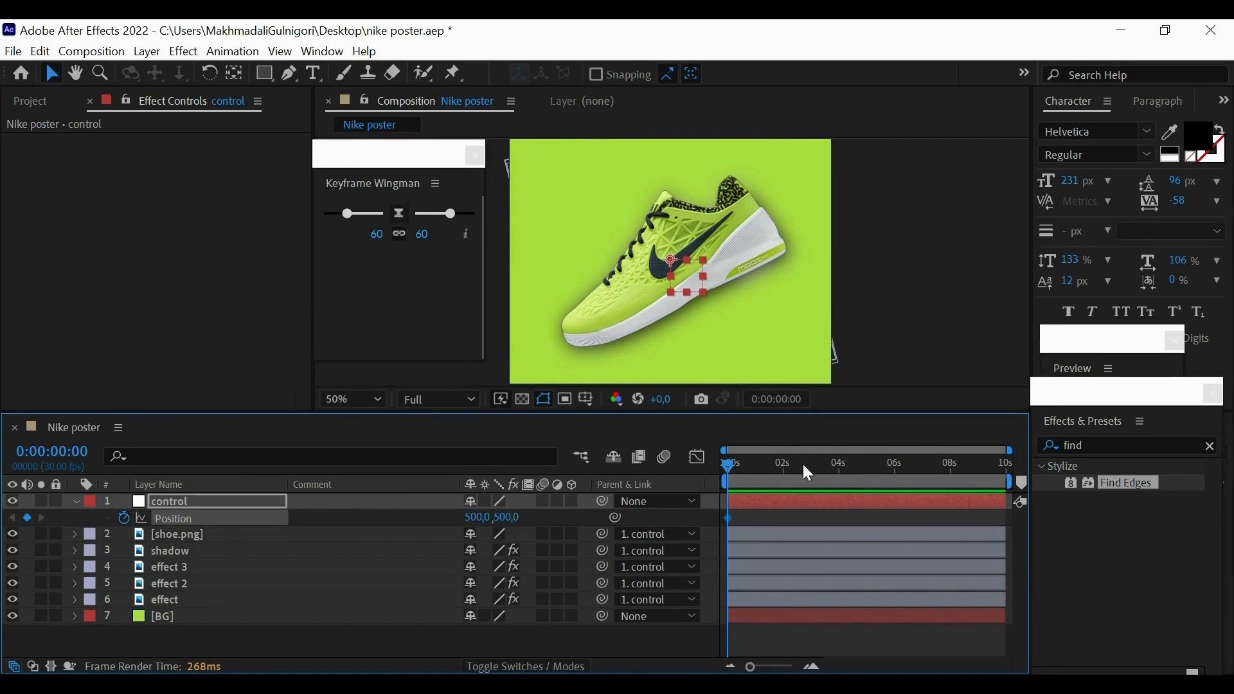
left_click_drag(726, 518, 807, 522)
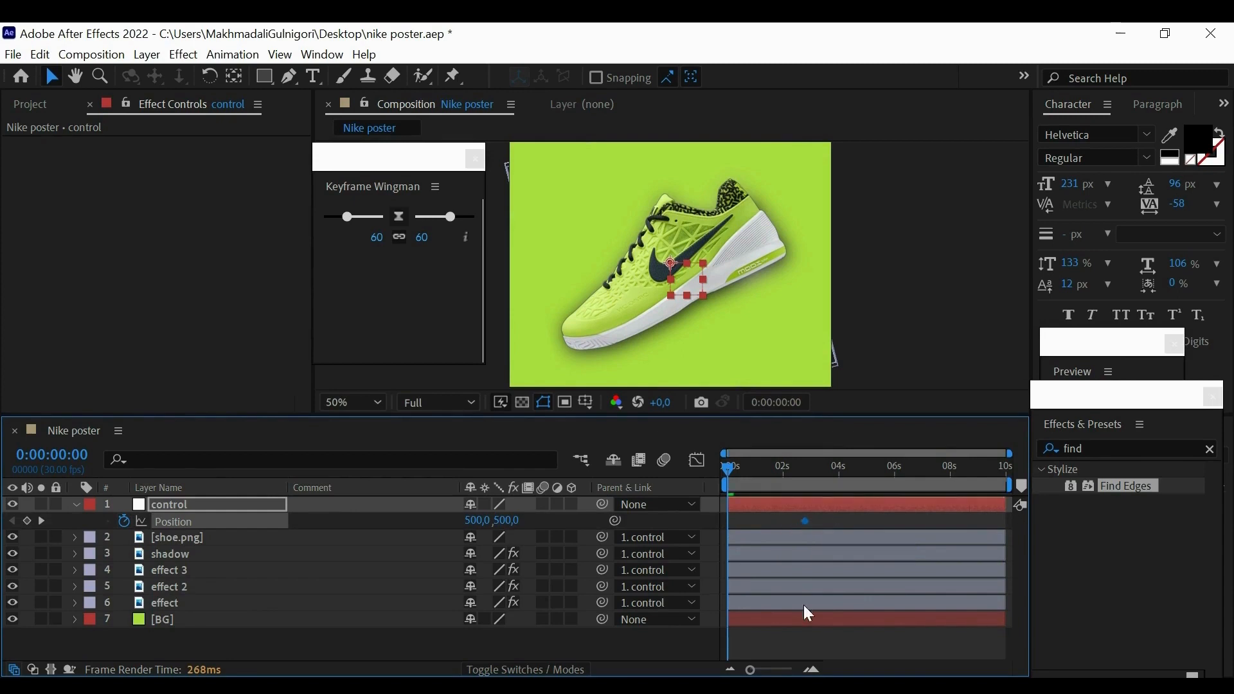
left_click_drag(750, 670, 779, 669)
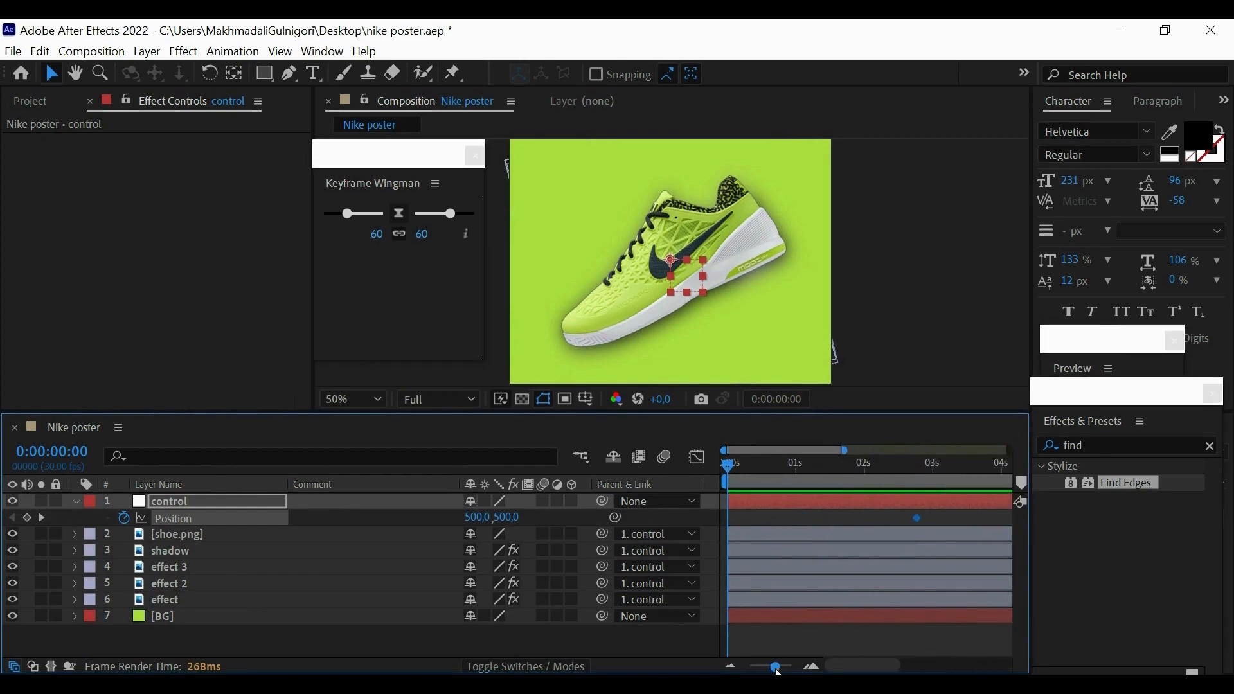
Move the control null's Position keyframe to about 2 seconds and add another at 1 second with the position at 1497, 500.
left_click_drag(917, 517, 867, 517)
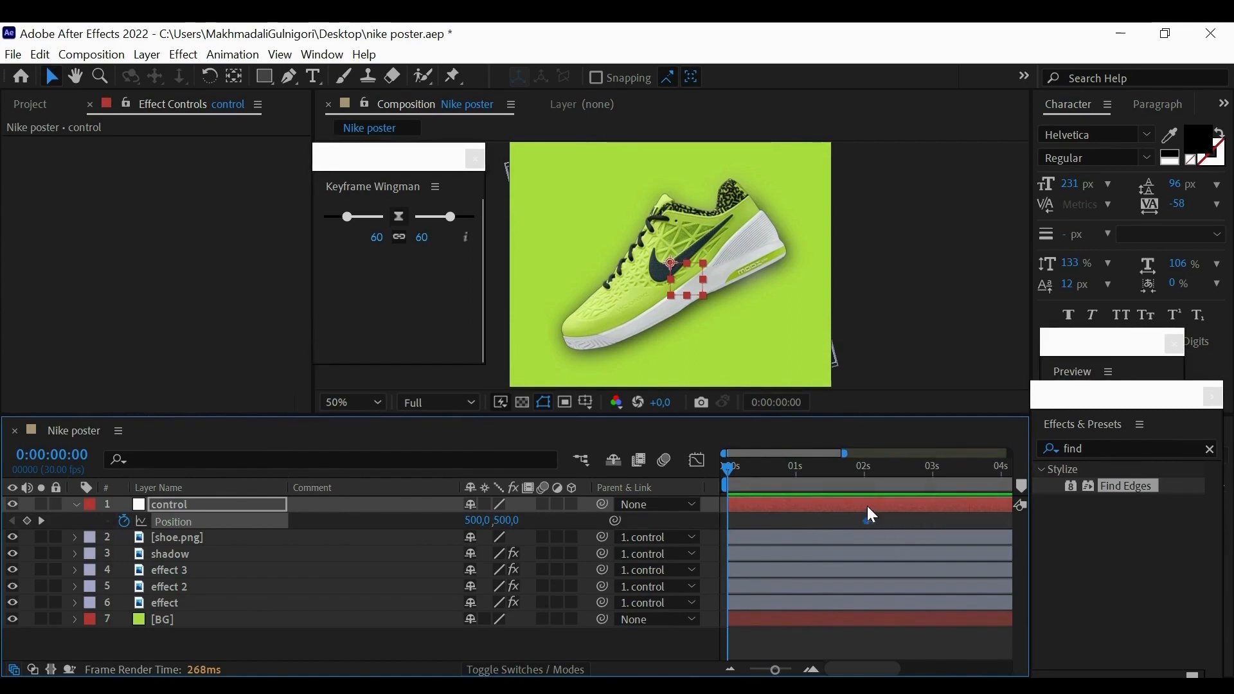
left_click(796, 478)
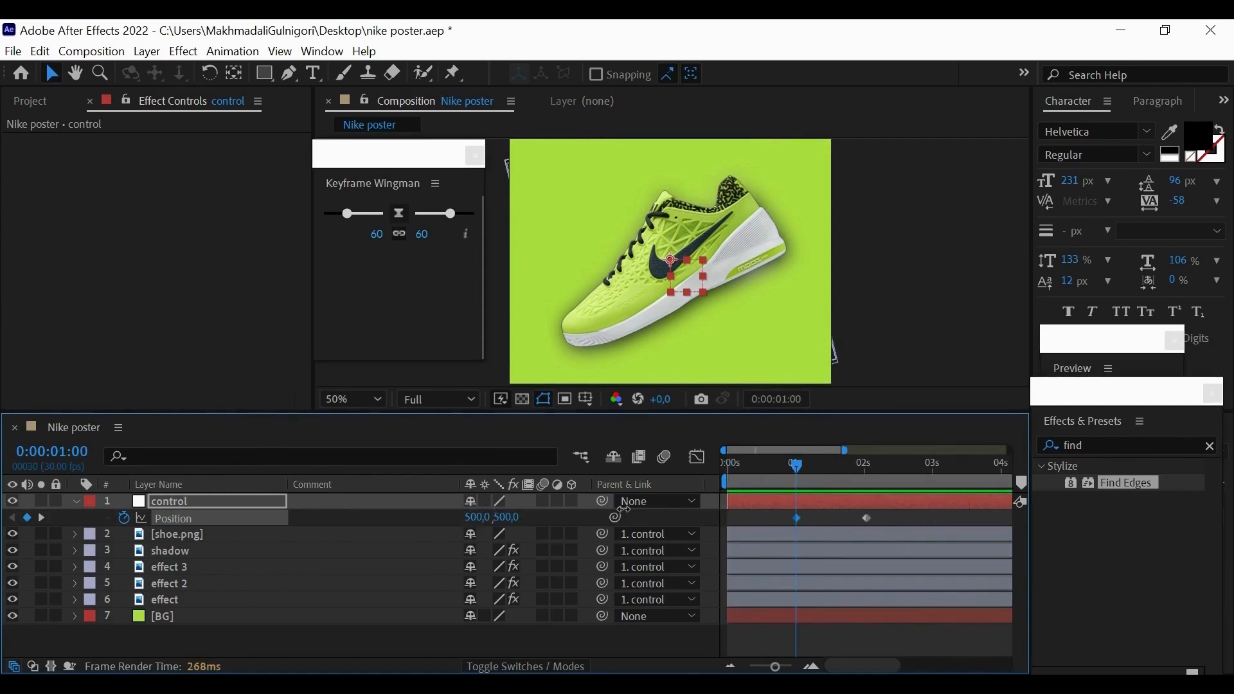
left_click_drag(475, 517, 1093, 472)
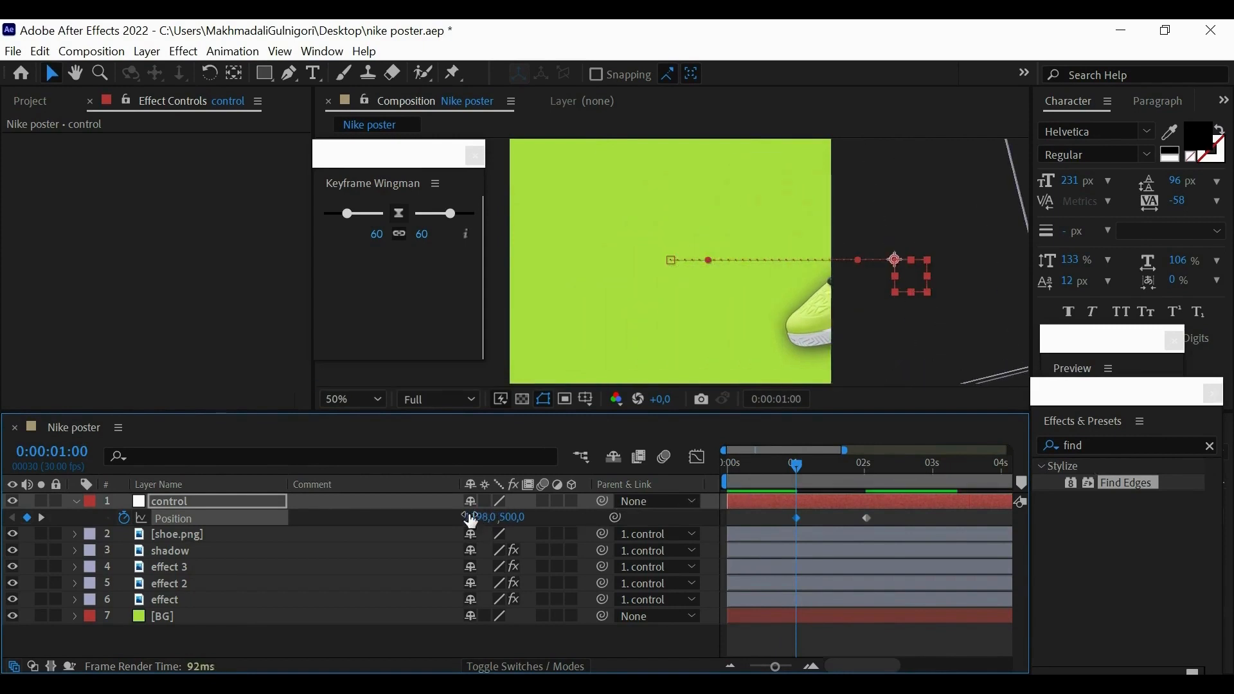
left_click_drag(471, 516, 728, 485)
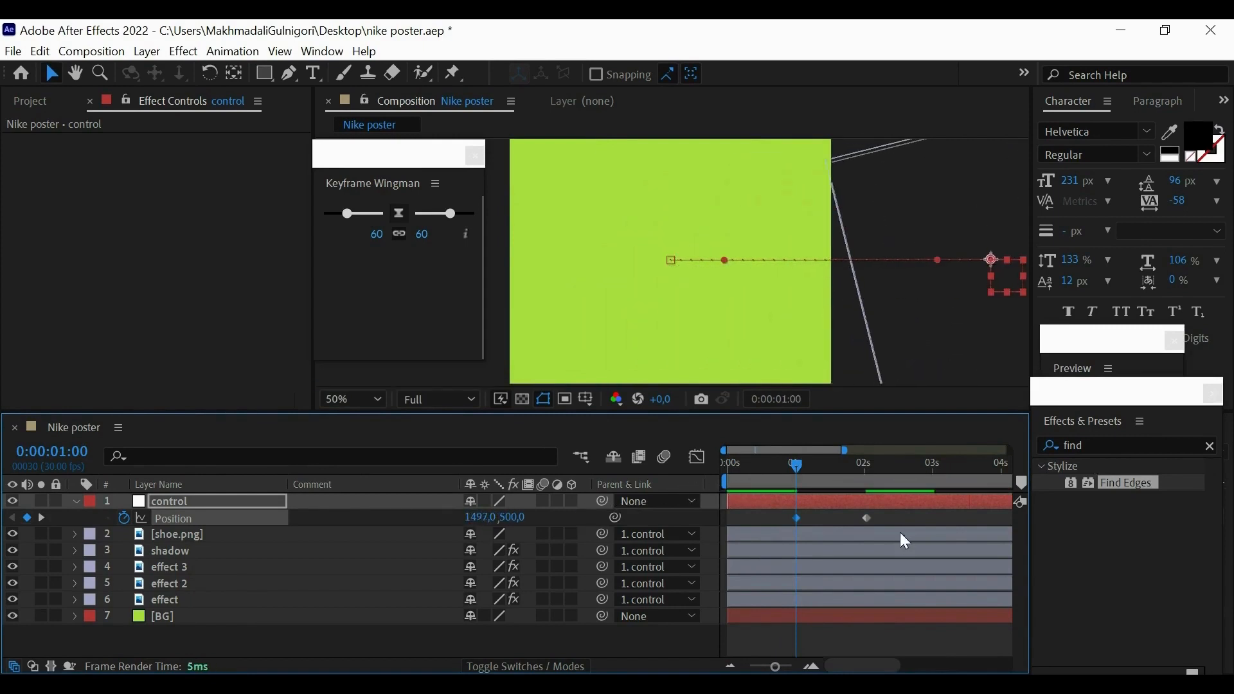
Ease both Position keyframes of the control null to 93 with Keyframe Wingman and inspect their speed graph.
left_click_drag(885, 515, 657, 516)
left_click_drag(450, 210, 473, 217)
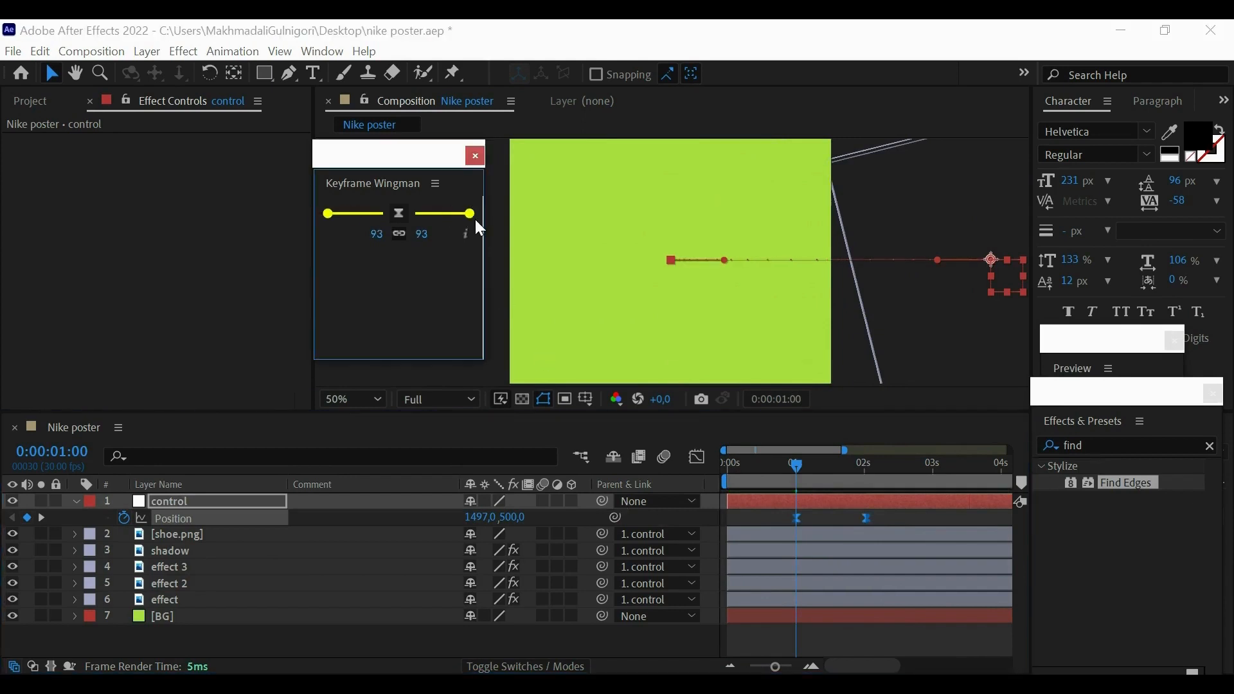
left_click(698, 458)
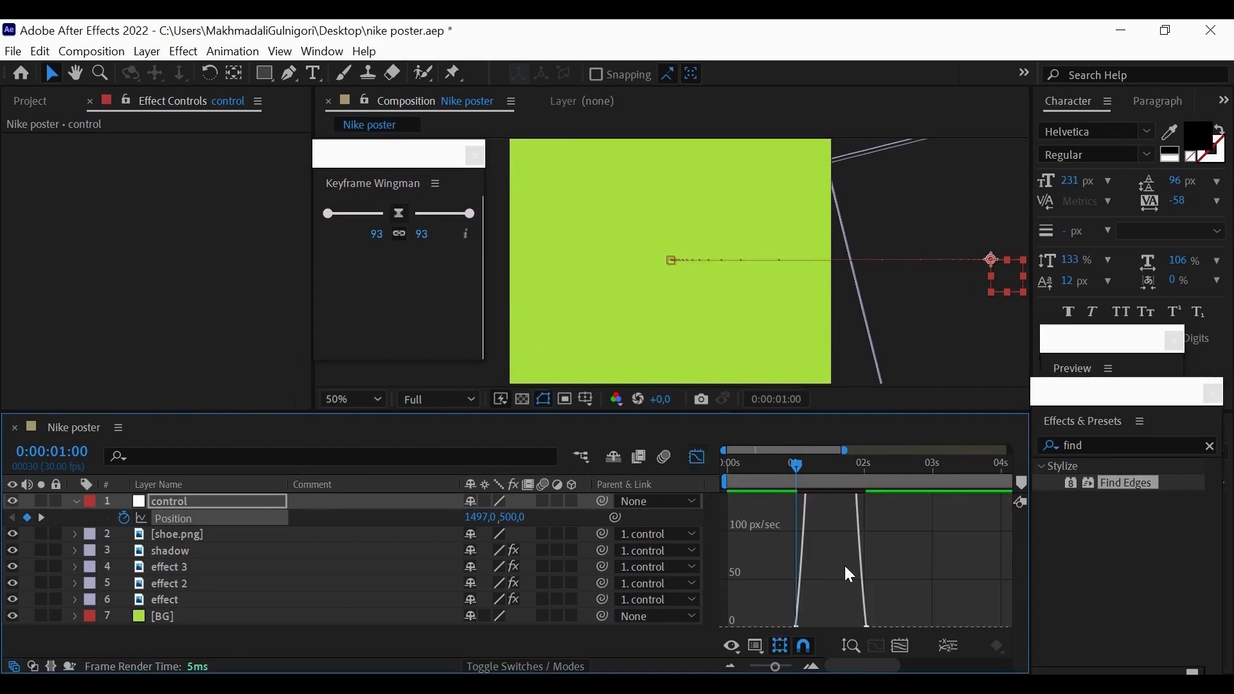
scroll(851, 575, "down", 2)
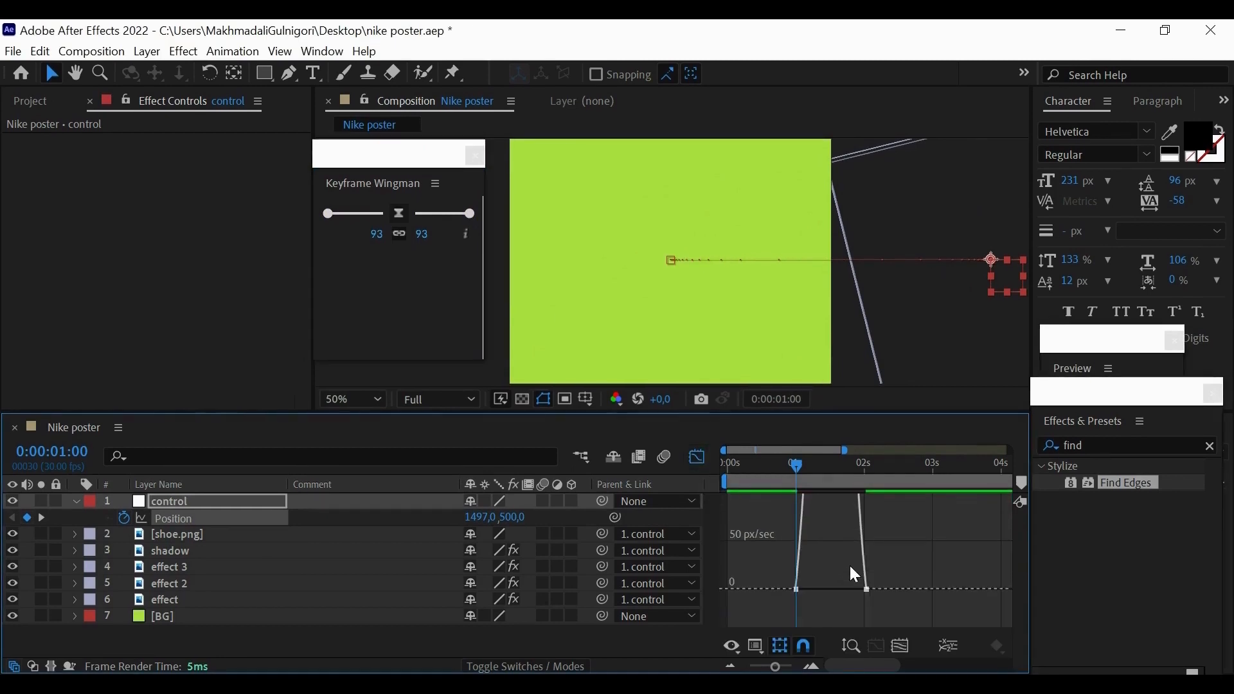
scroll(849, 565, "up", 2)
left_click(698, 458)
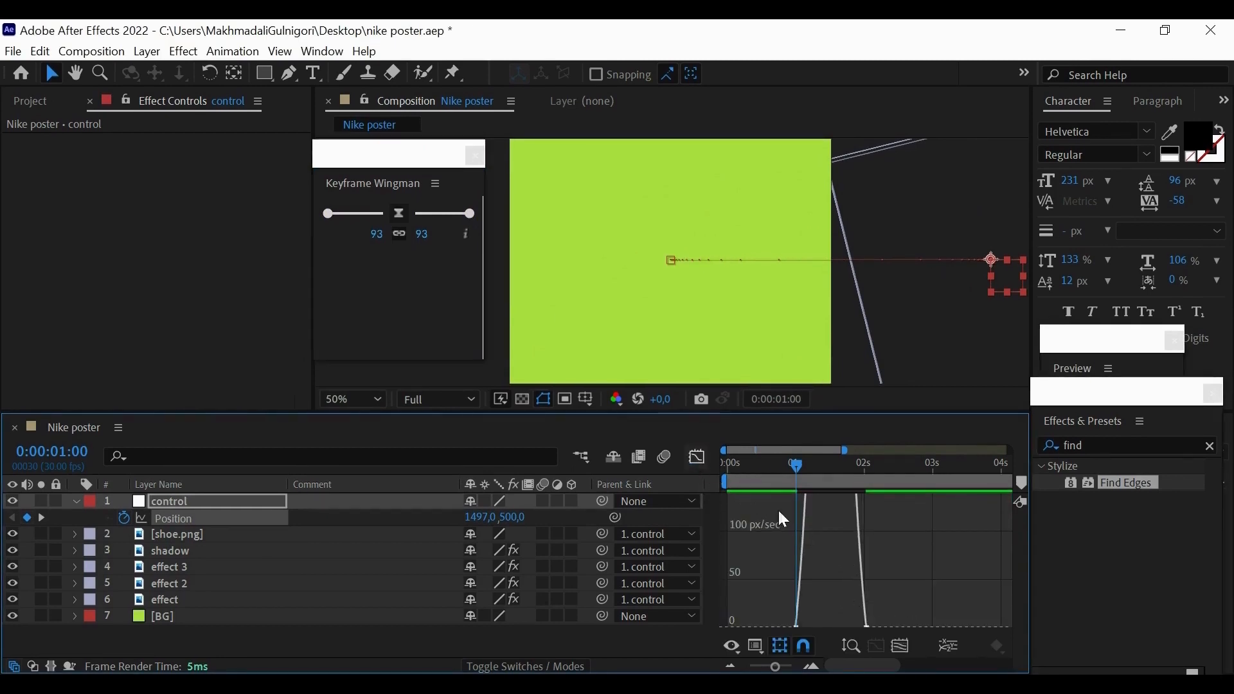
Preview the shoe's slide-in animation from the start of the composition and replay it from about 1 second.
left_click(873, 517)
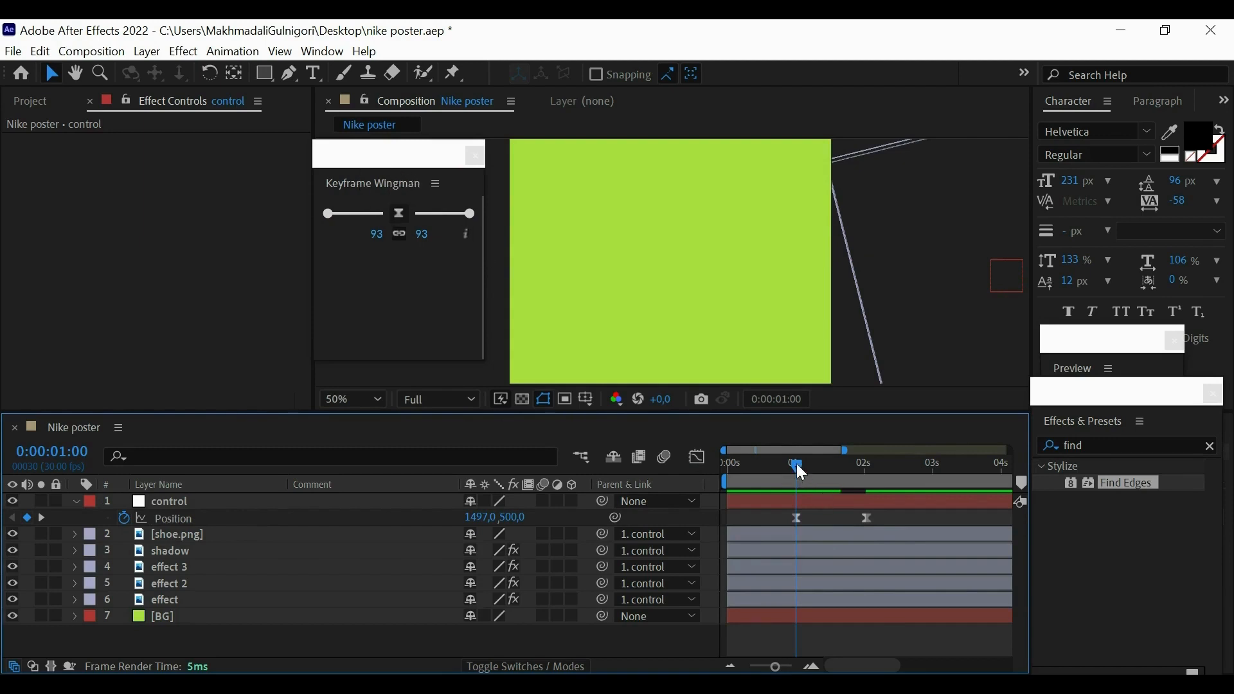
key("Home")
left_click(868, 350)
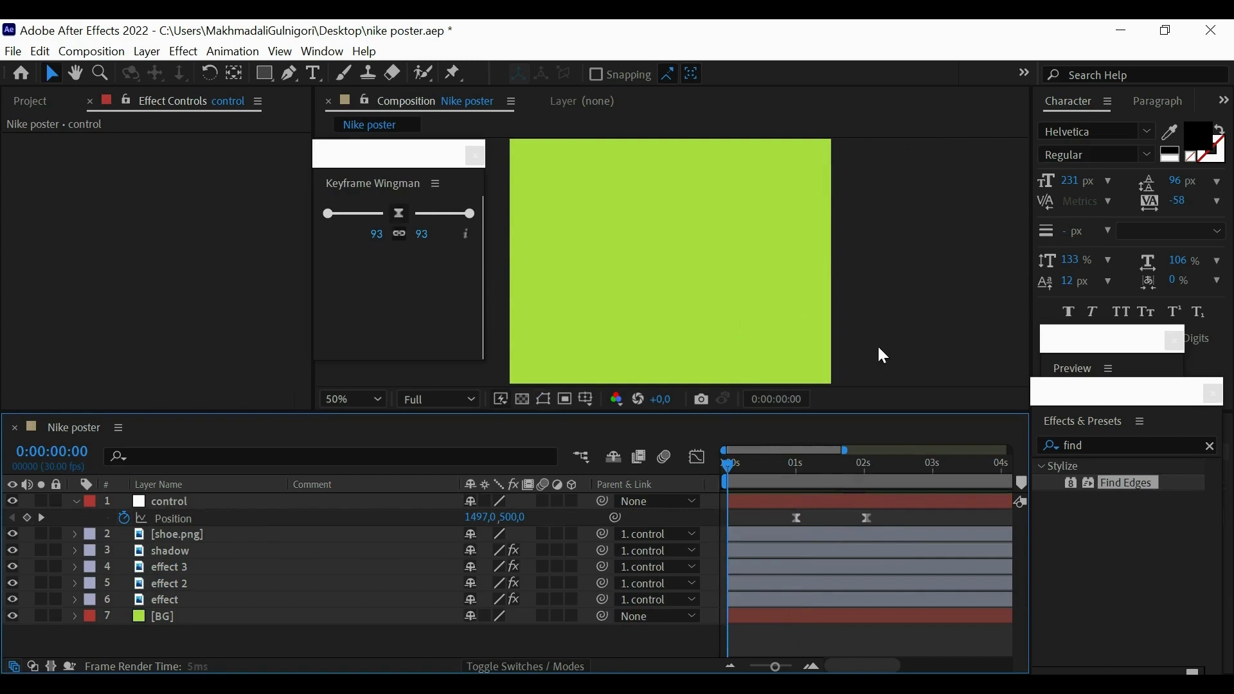
key("space")
key("space")
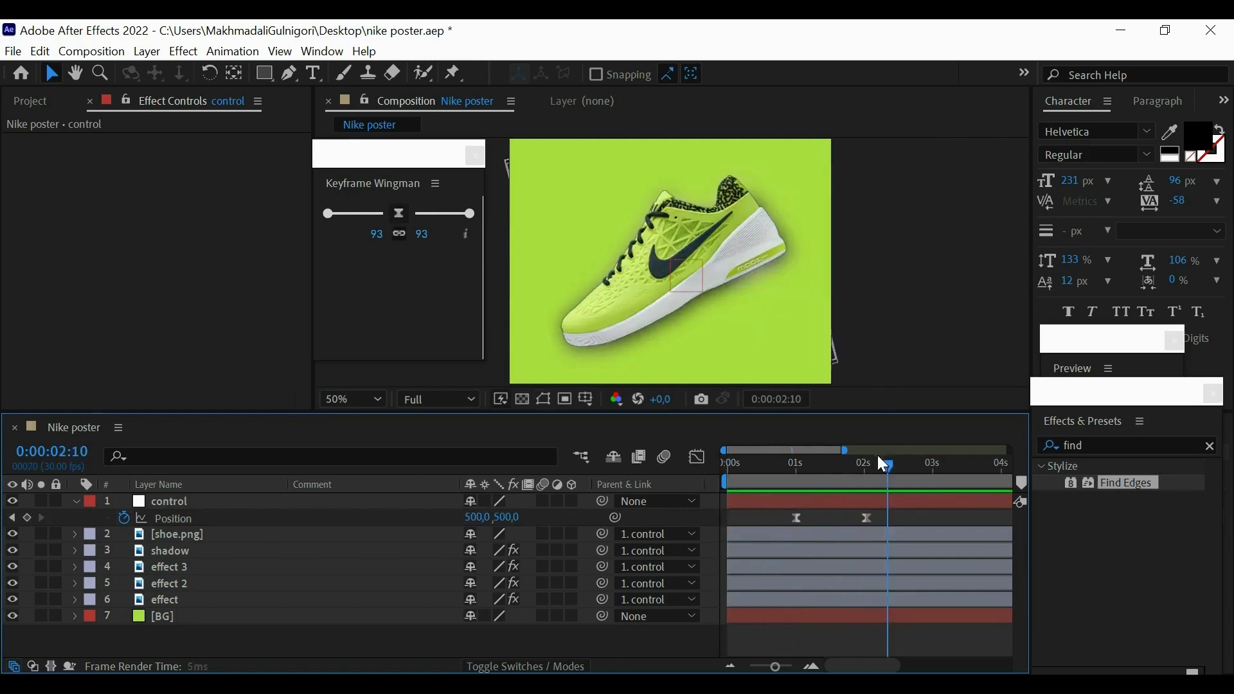
left_click_drag(879, 460, 792, 490)
key("space")
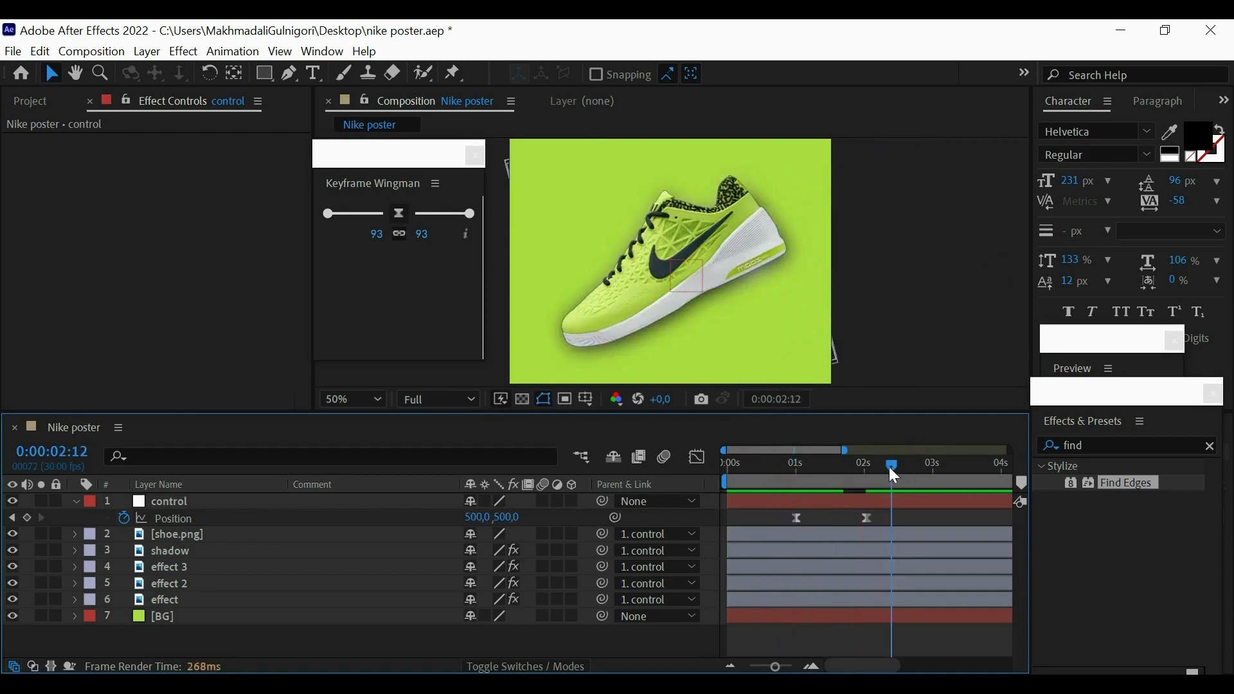
Move the control null's second Position keyframe to 0:00:01:29.
left_click_drag(889, 467, 862, 465)
left_click(860, 519)
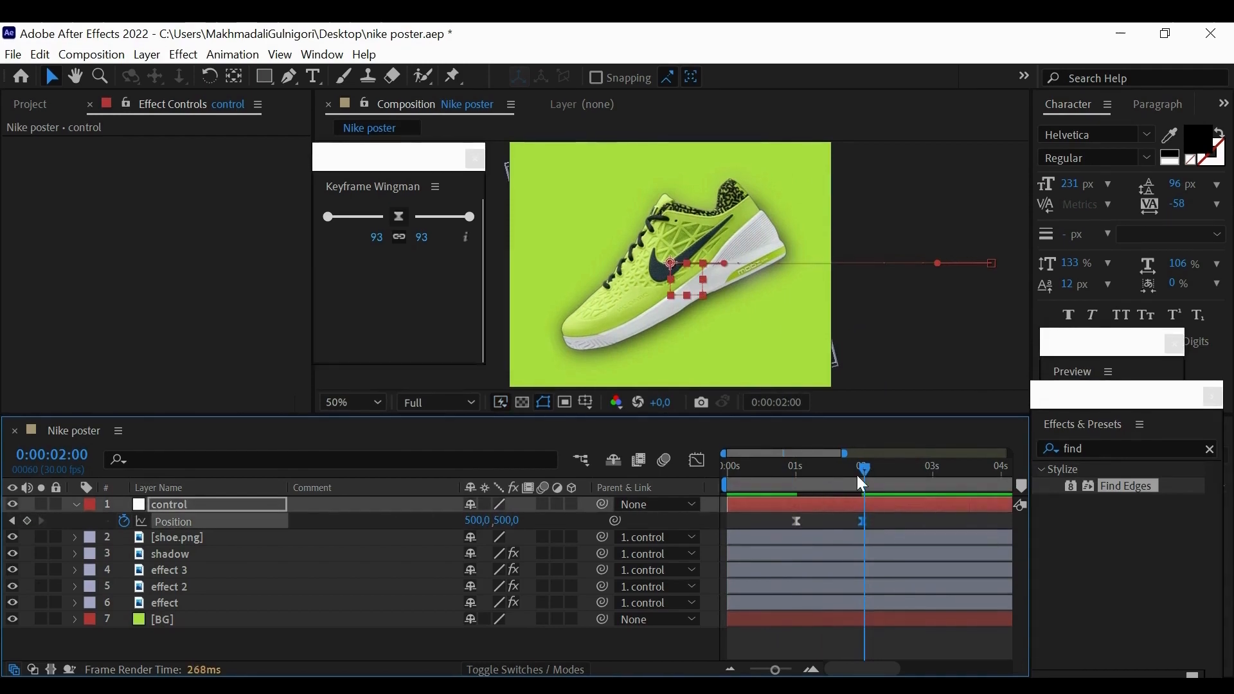
key("Page_Up")
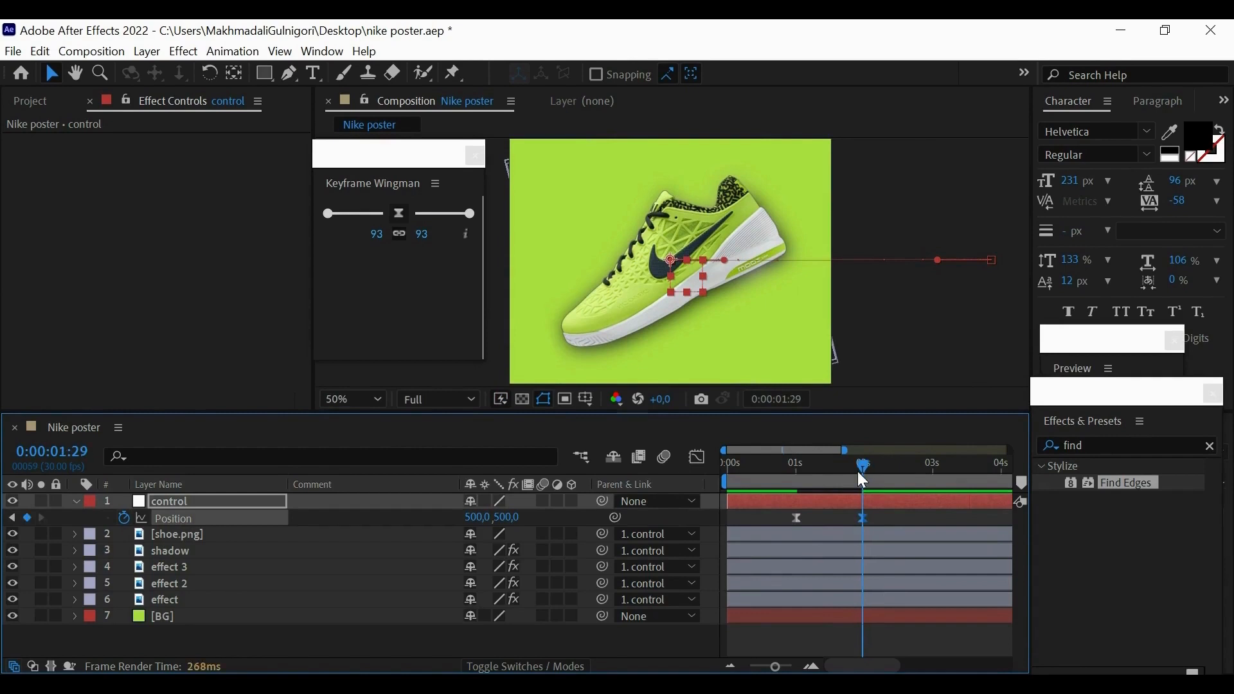
Try rotating the effect layer to -21°.
left_click(185, 602)
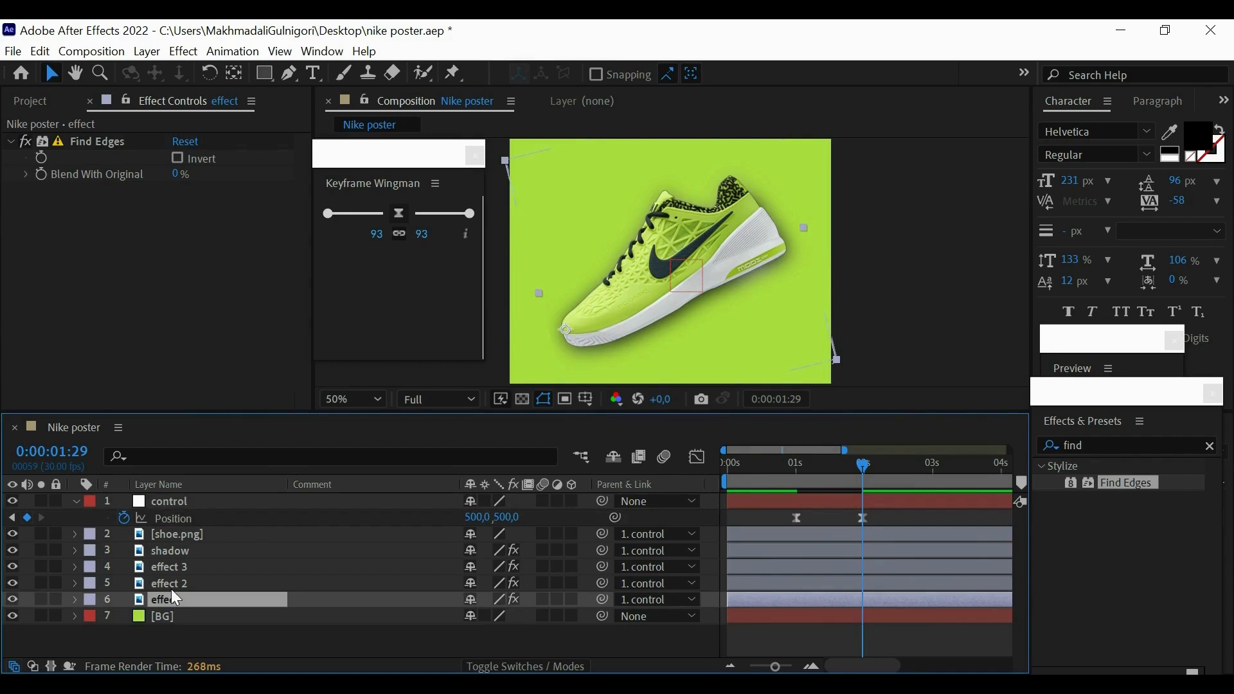
key("r")
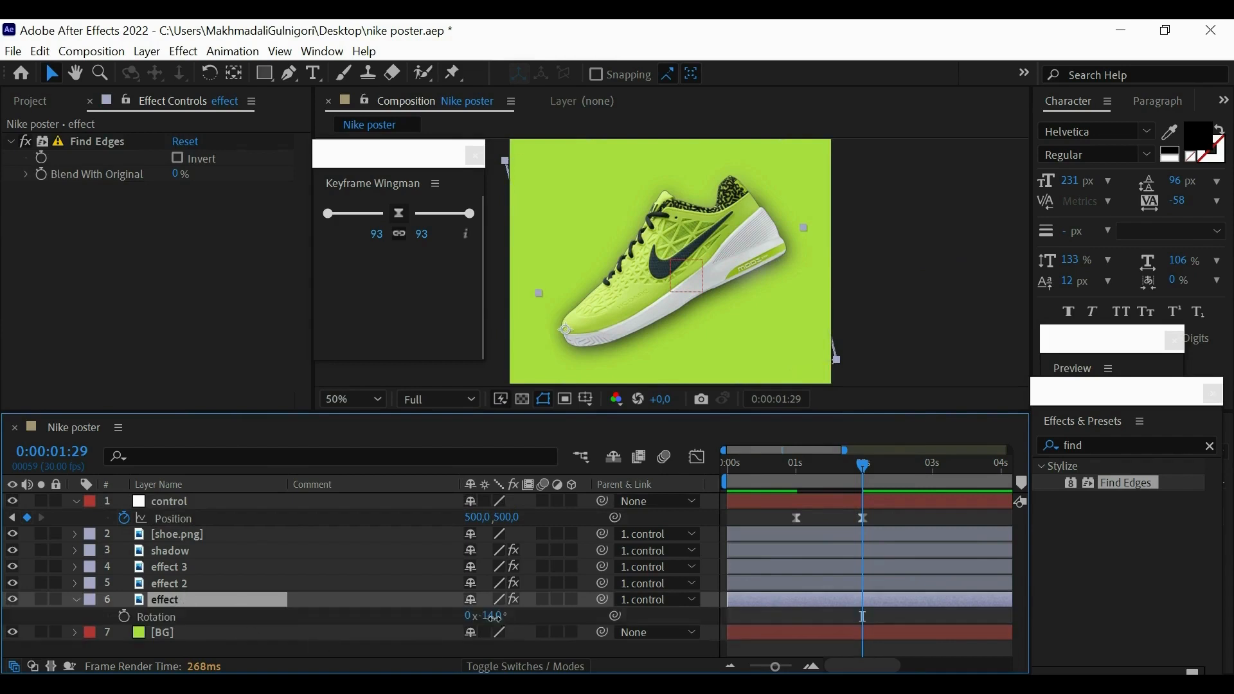
left_click_drag(494, 616, 472, 602)
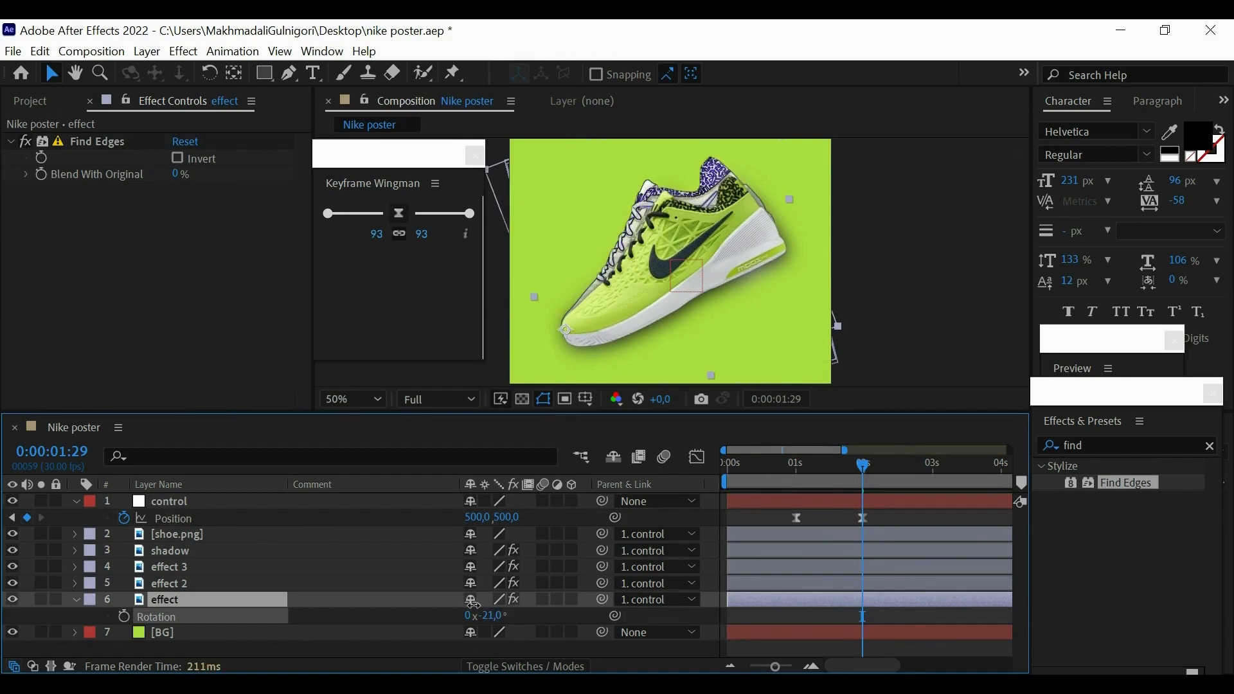
left_click_drag(475, 607, 480, 607)
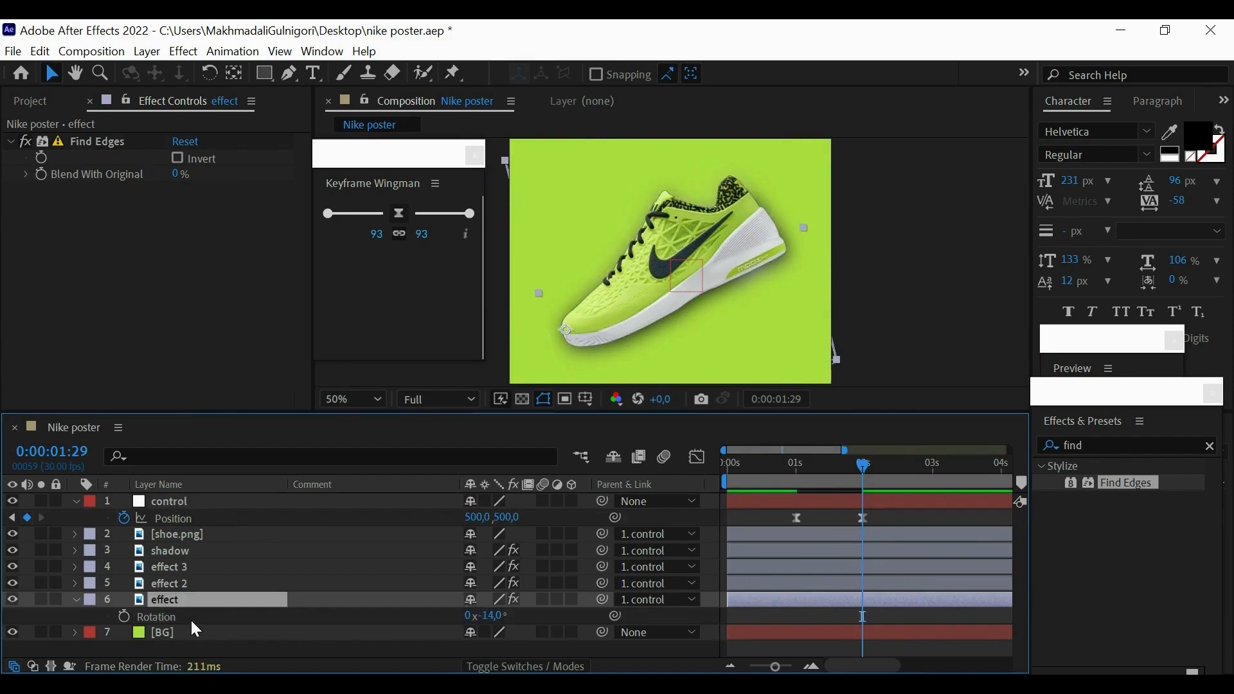
Add Rotation keyframes to the effect, effect 2 and effect 3 layers at 0:00:01:24 and go to 0:00:02:02.
left_click(161, 568, "shift")
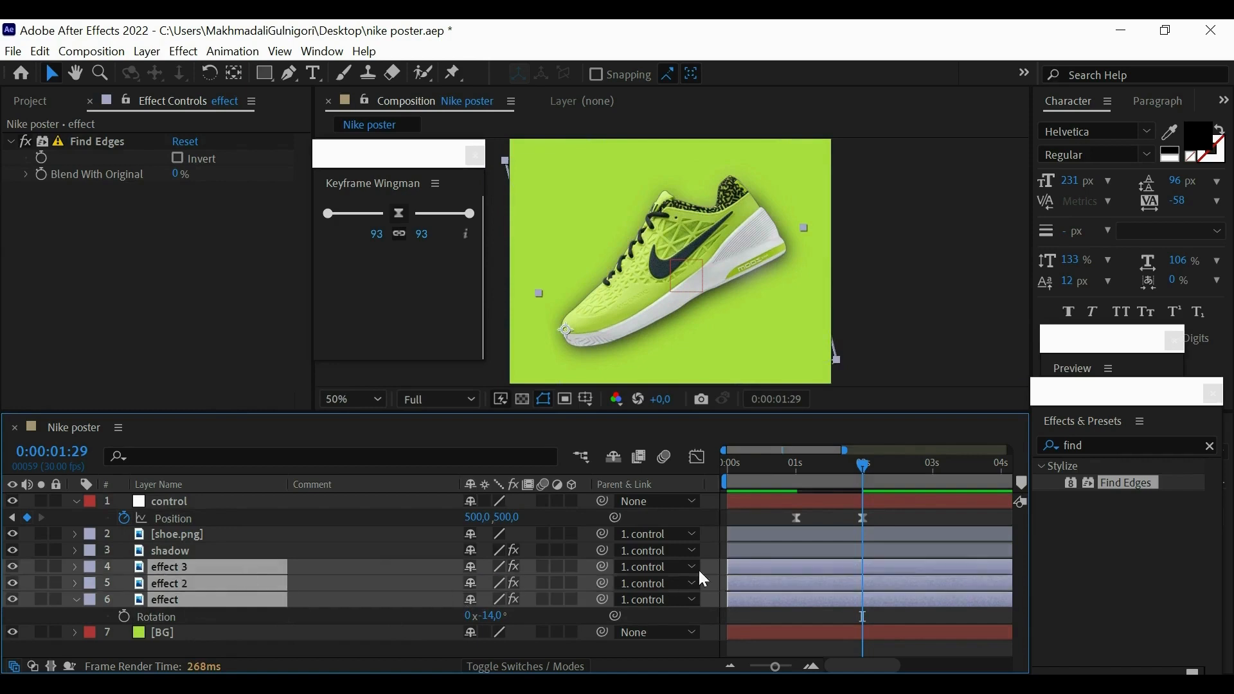
left_click(800, 464)
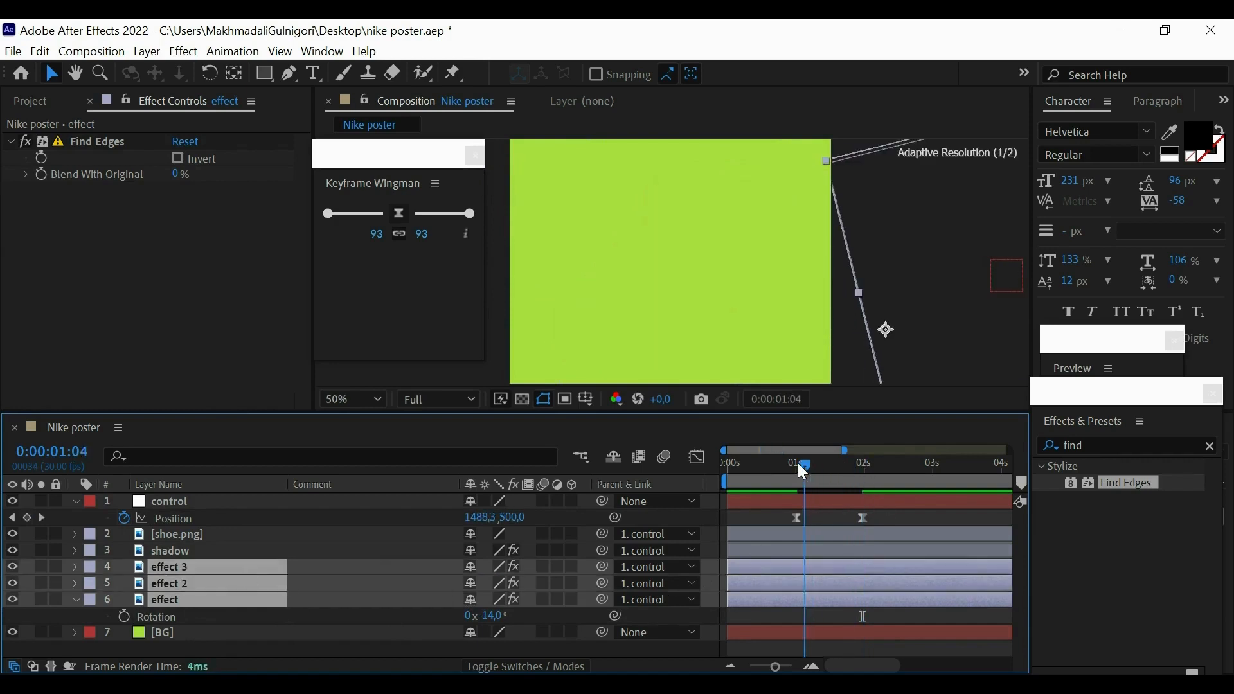
left_click_drag(838, 475, 850, 477)
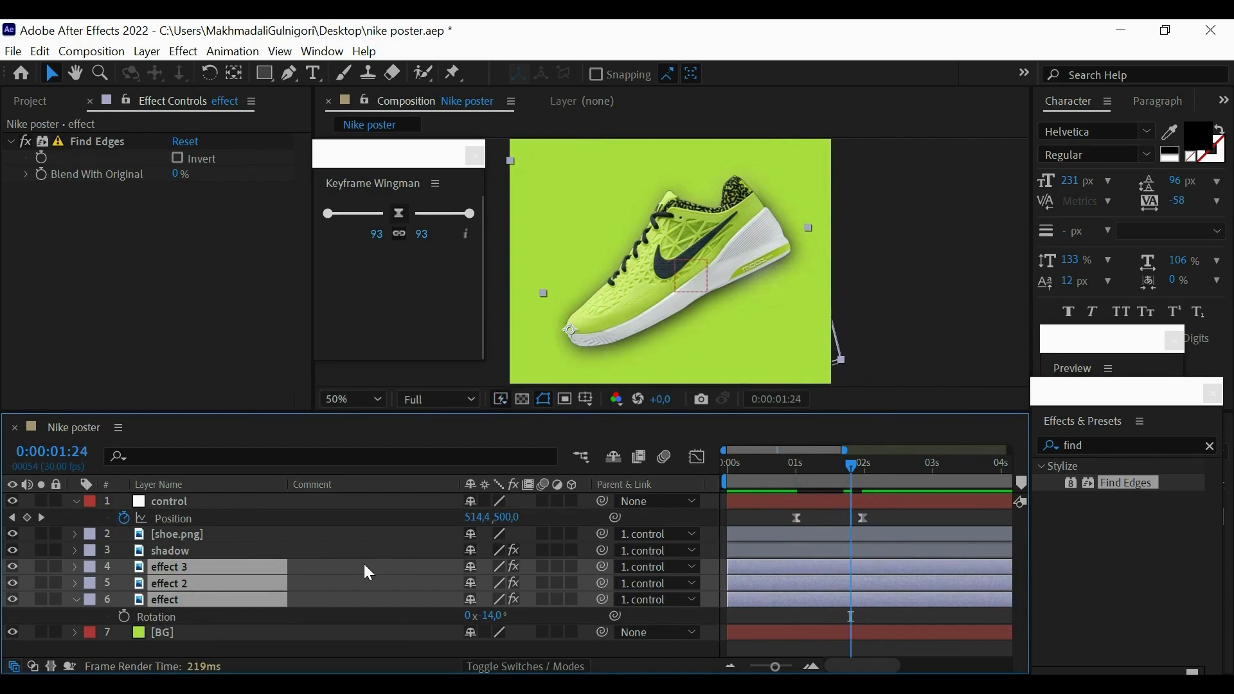
key("u")
key("r")
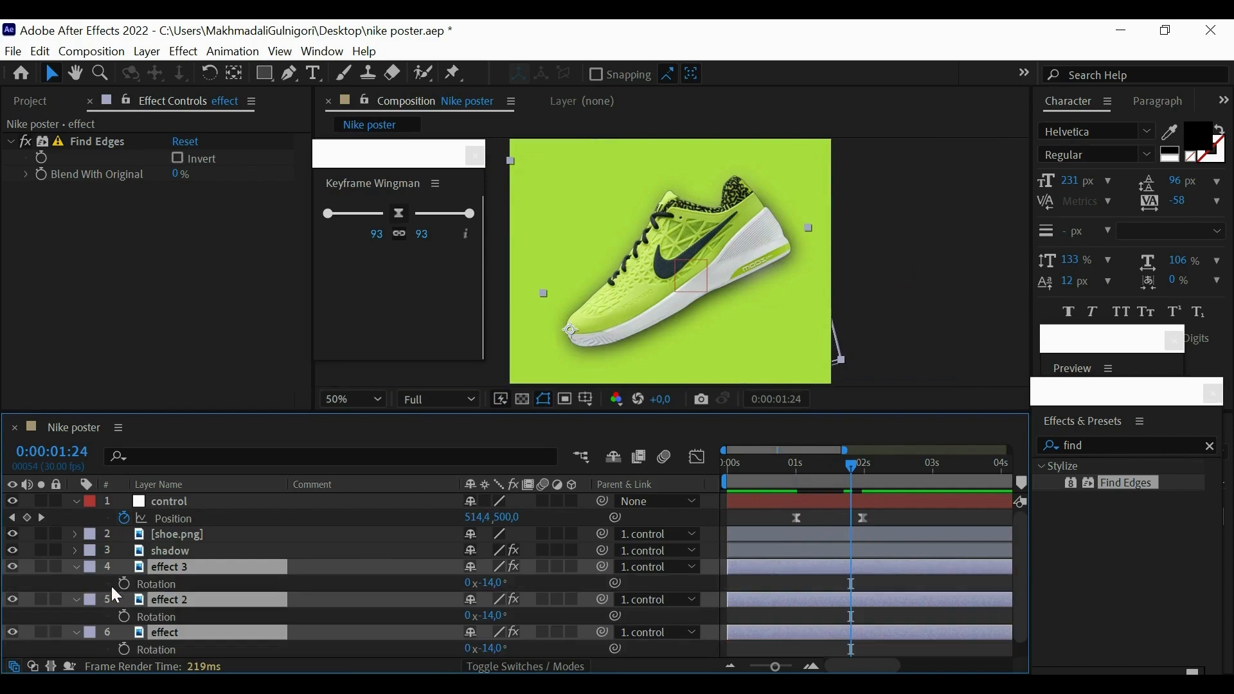
left_click(122, 584)
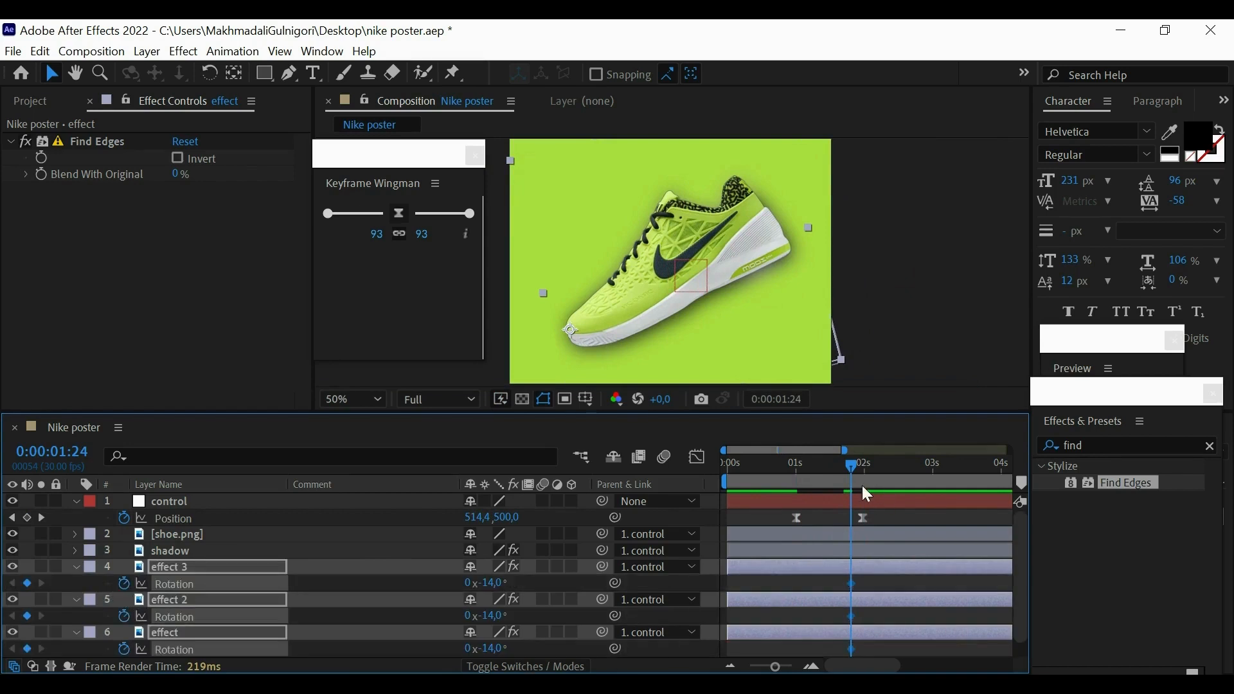
left_click_drag(855, 480, 871, 481)
left_click(184, 338)
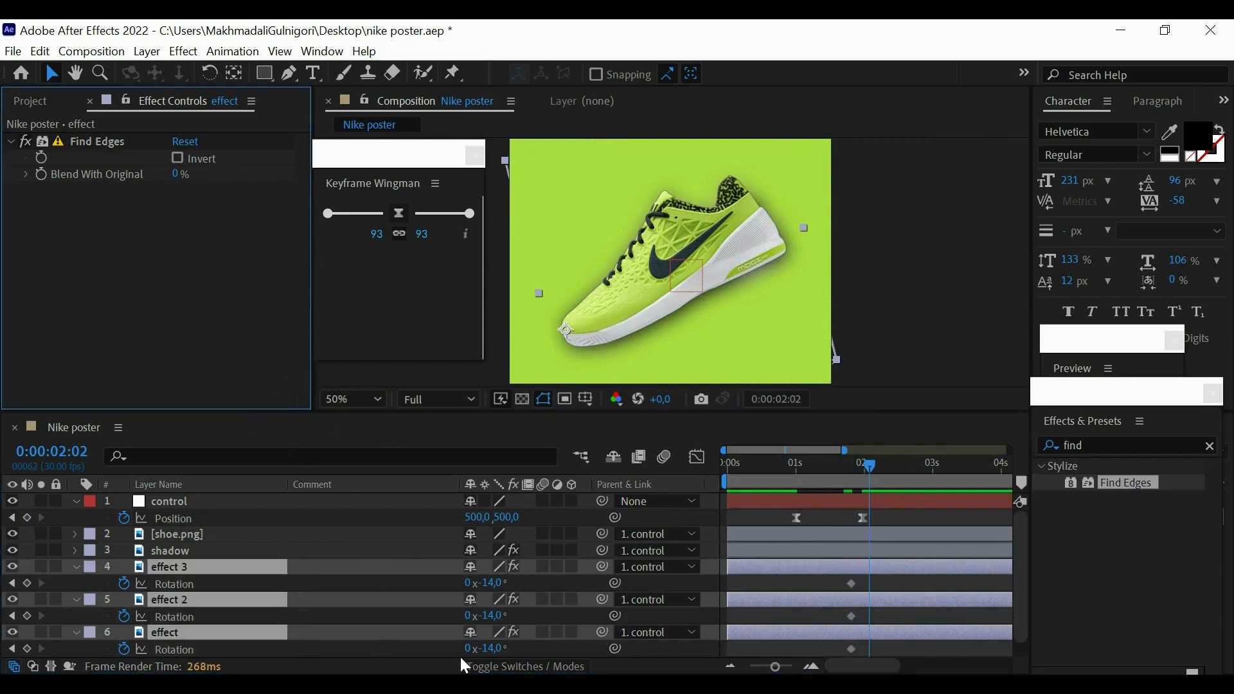
Try rotating all three effect layers together to -26°.
left_click_drag(489, 647, 480, 648)
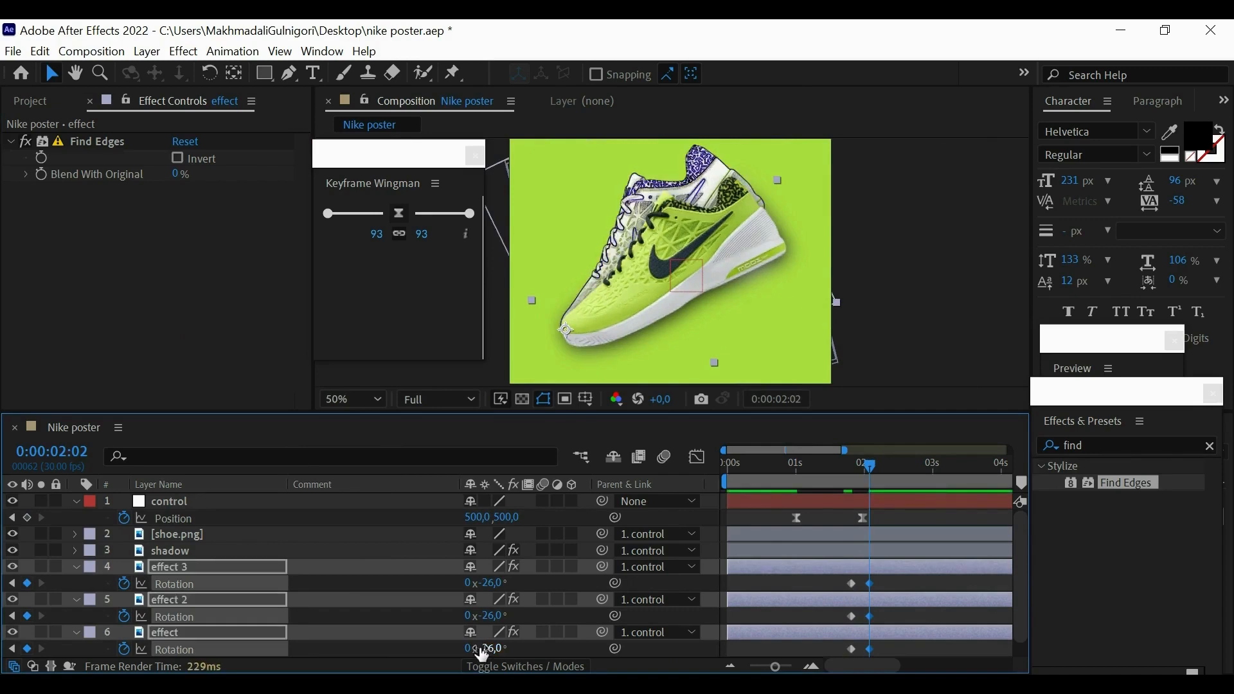
left_click(165, 377)
key("ctrl+z")
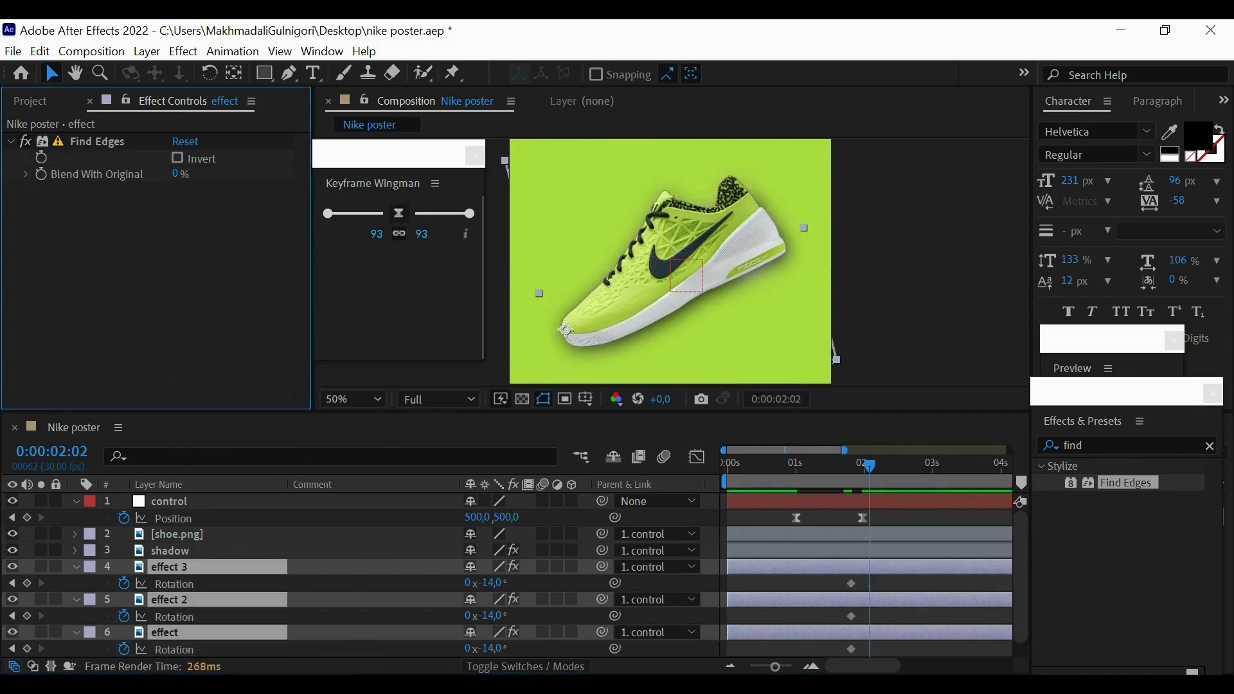
Set the effect layer's rotation to -18° at 0:00:02:02 and its opacity to 50%.
left_click(213, 531)
left_click(217, 636)
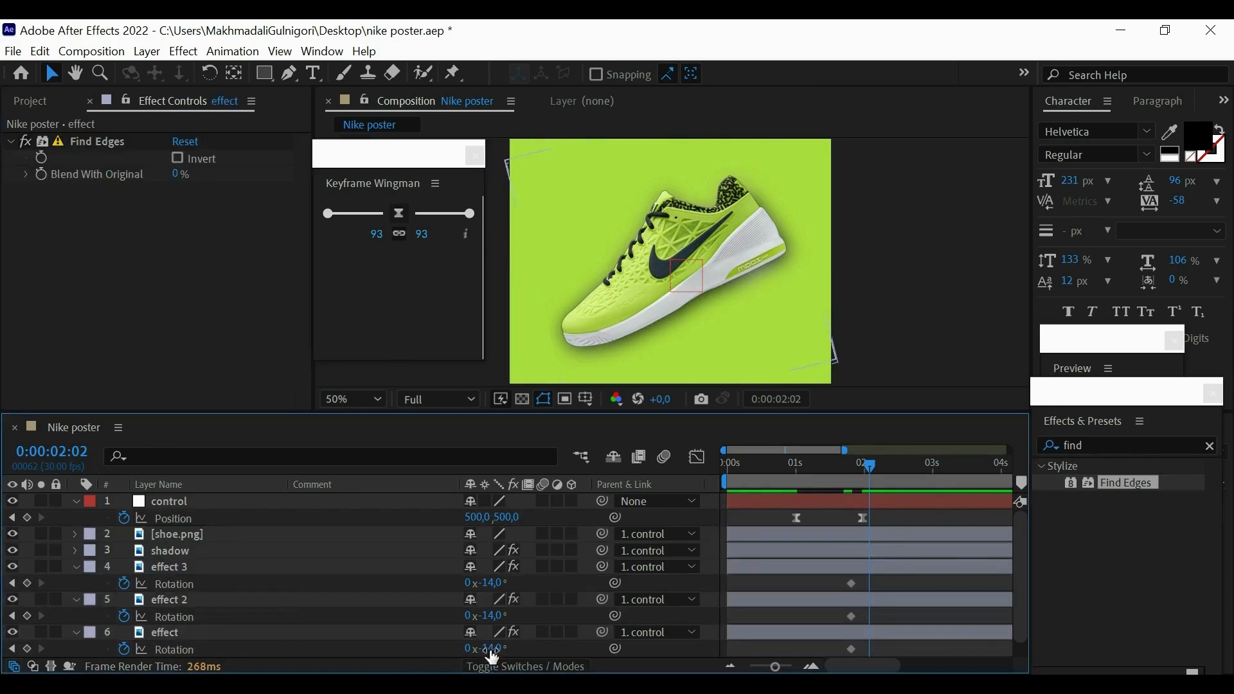
left_click_drag(487, 649, 478, 644)
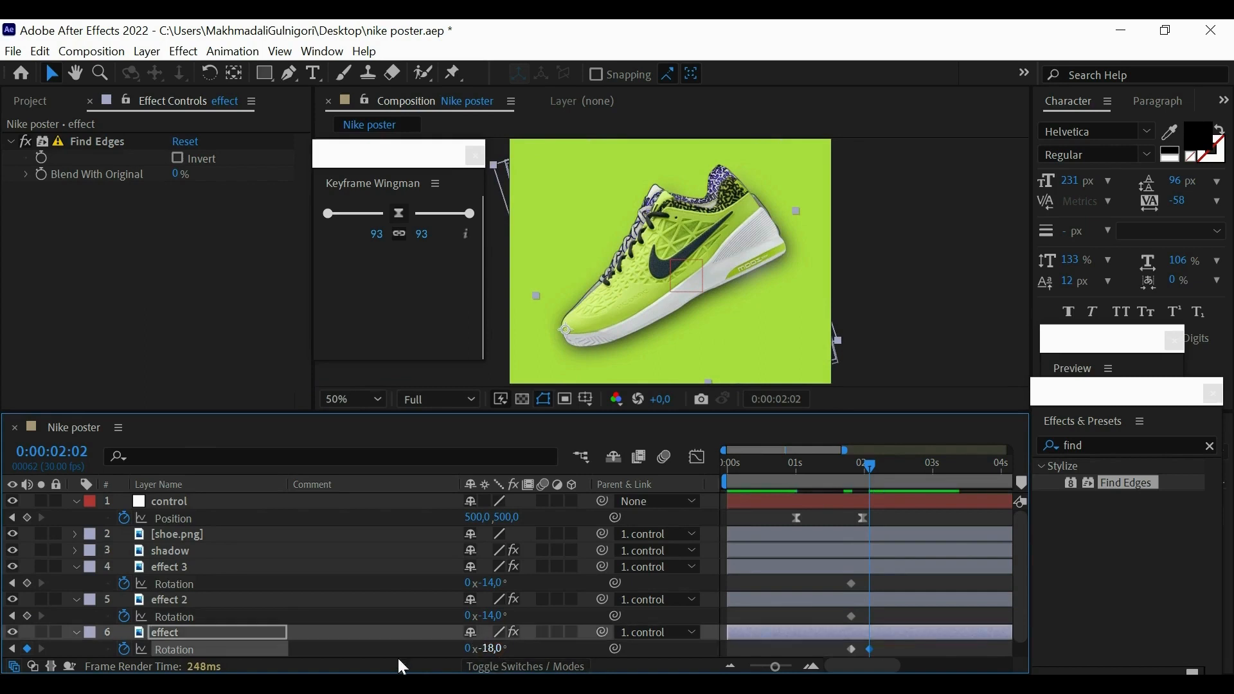
key("t")
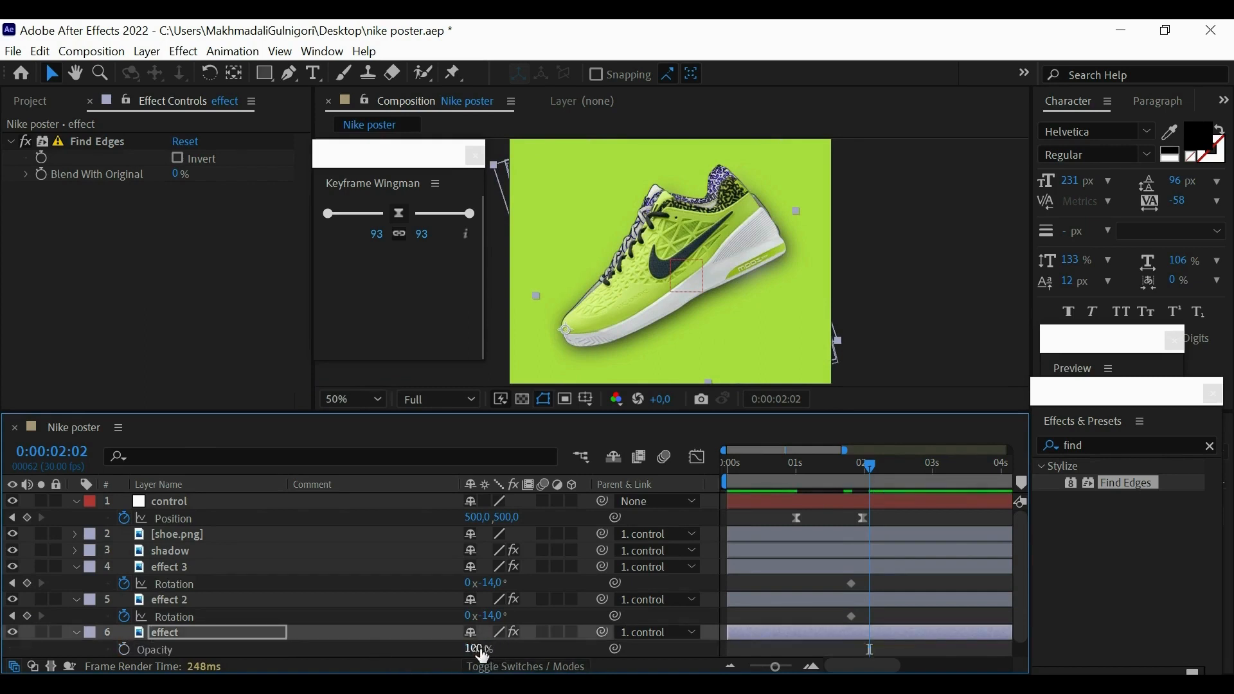
left_click_drag(478, 649, 454, 659)
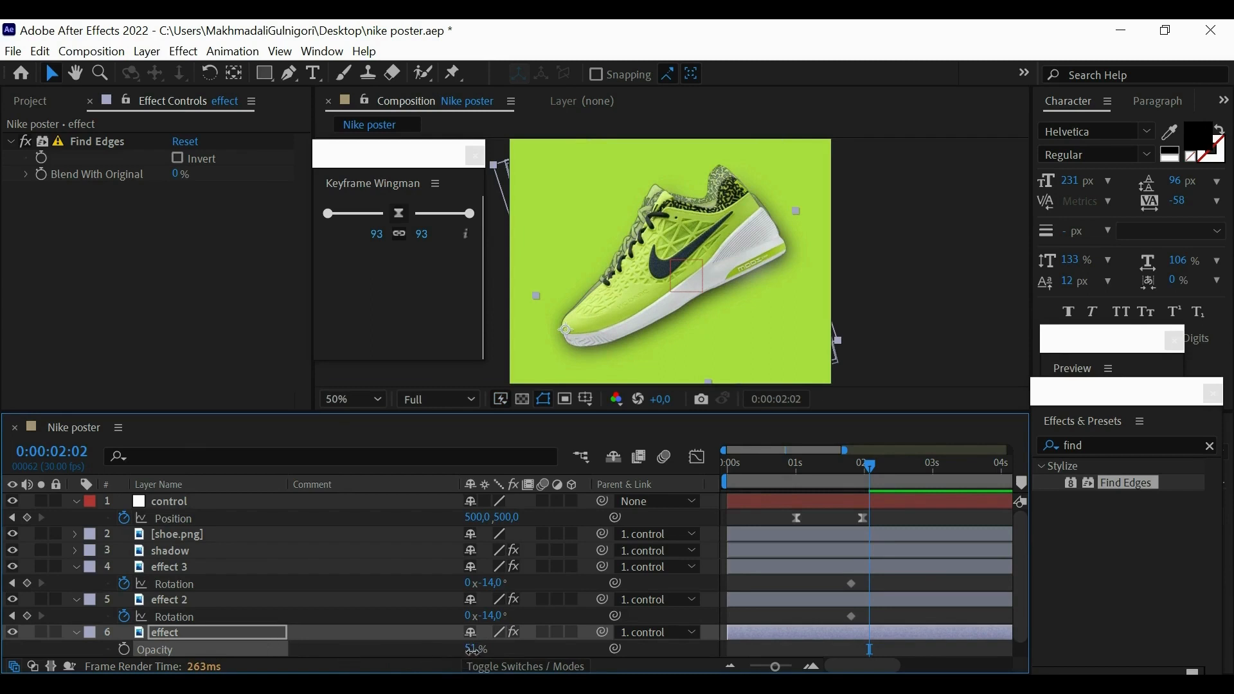
type("50")
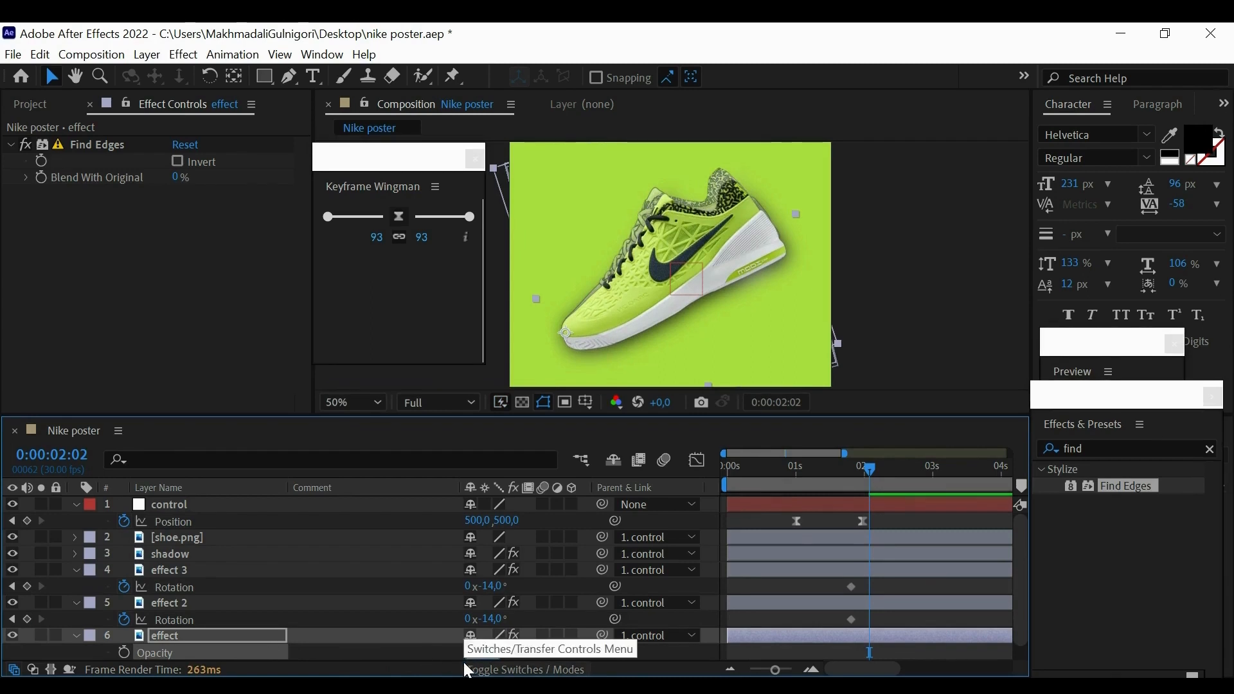
left_click(114, 384)
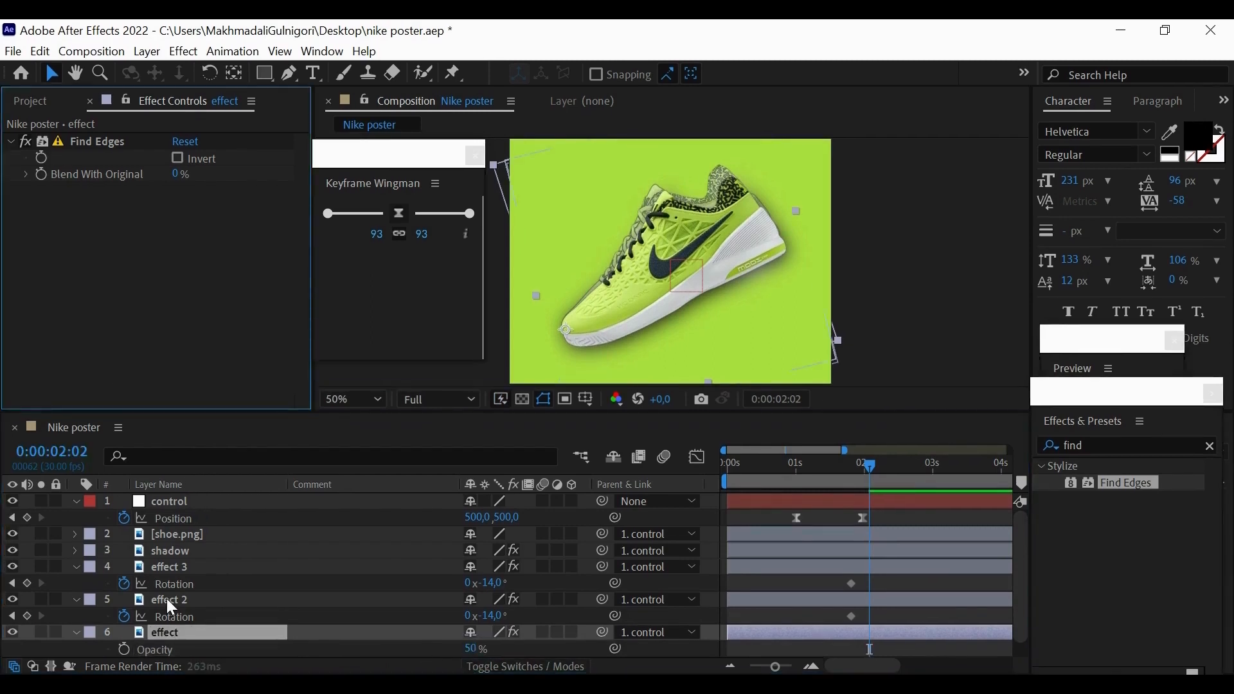
Set the effect 2 layer's rotation to -23° at 0:00:02:02.
left_click(167, 599)
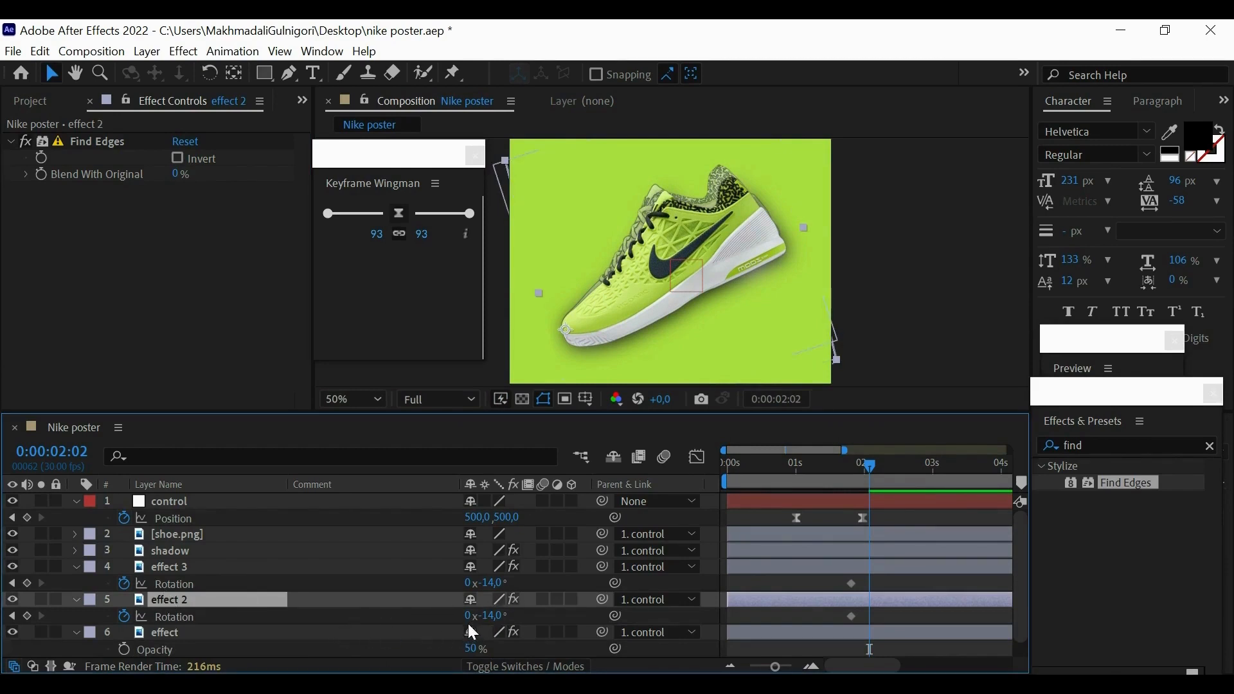
left_click_drag(489, 617, 479, 616)
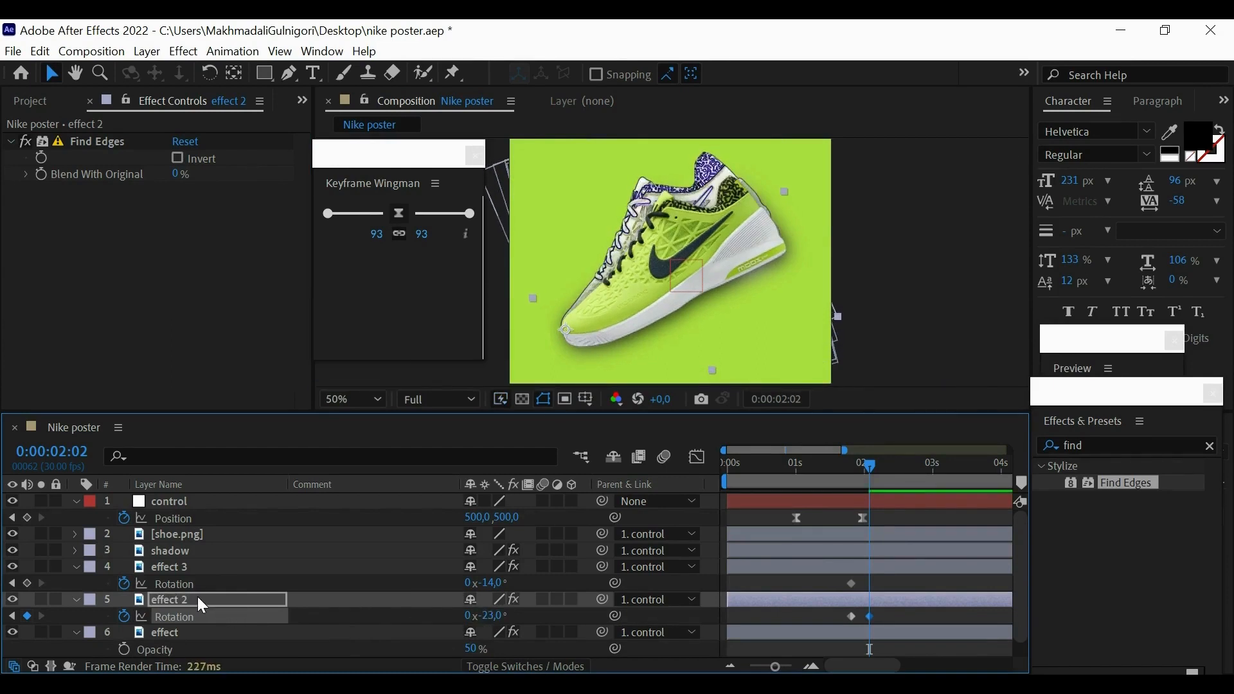
left_click(145, 388)
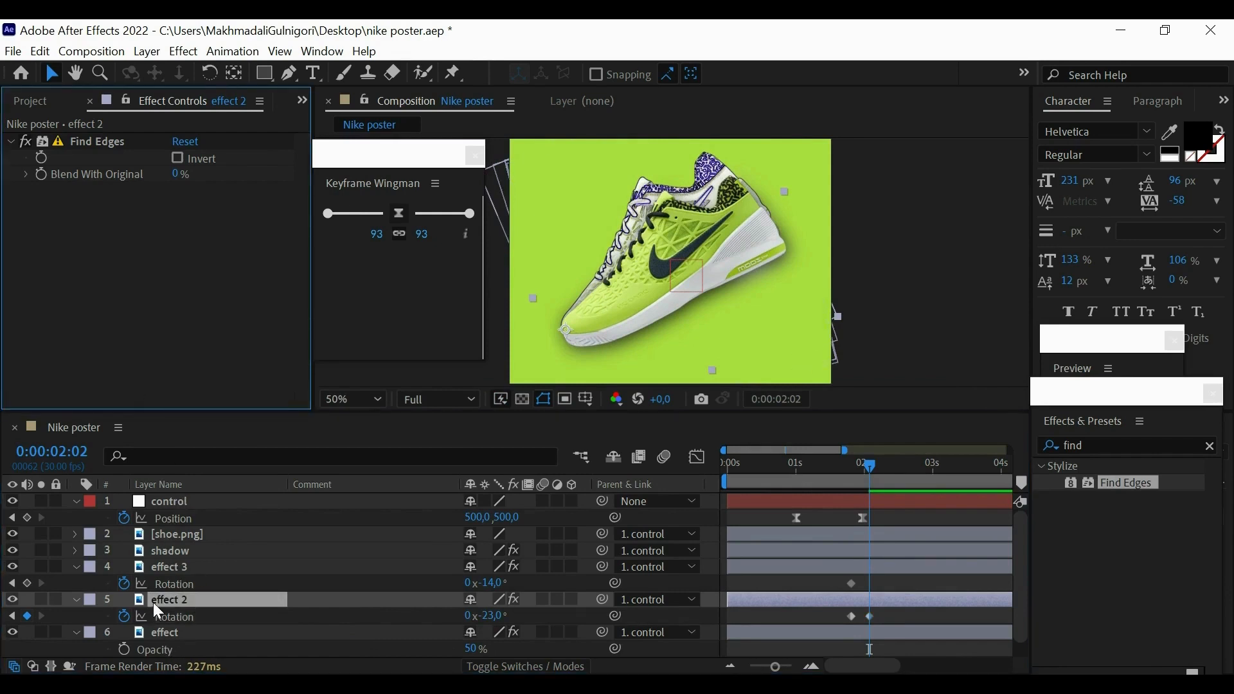
Move the effect 2 layer below the effect layer and set its rotation to -21° at 0:00:02:02.
left_click_drag(153, 602, 162, 646)
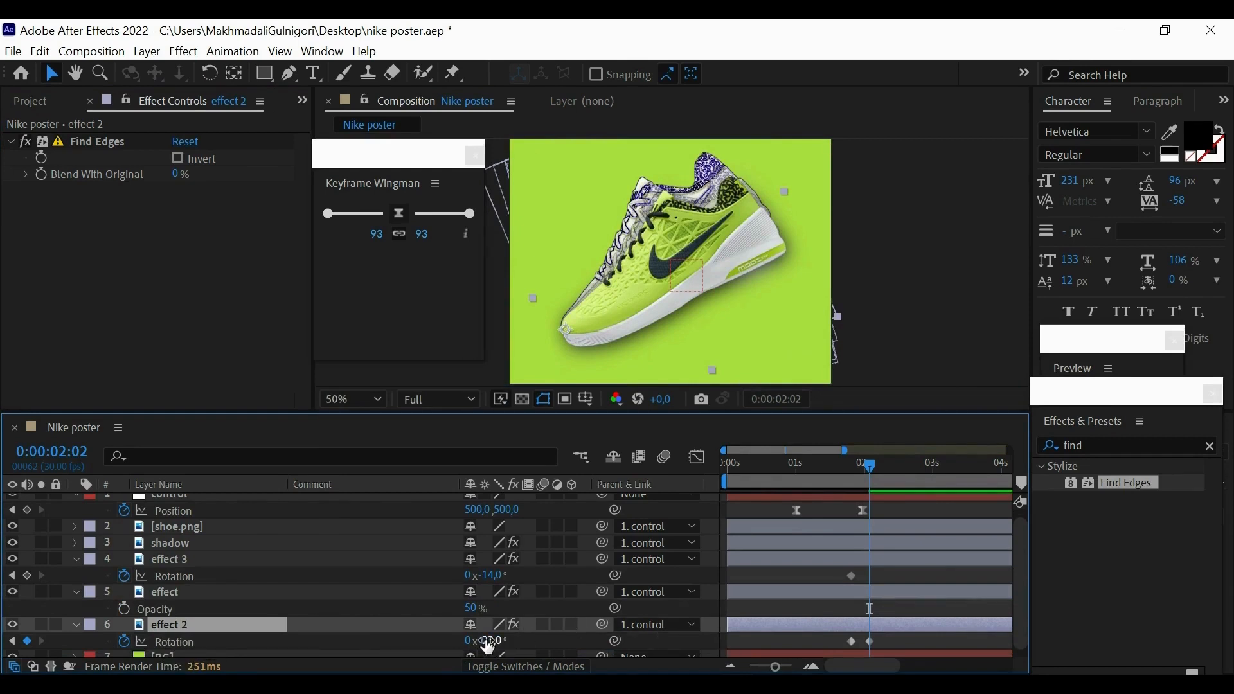
left_click_drag(486, 640, 486, 640)
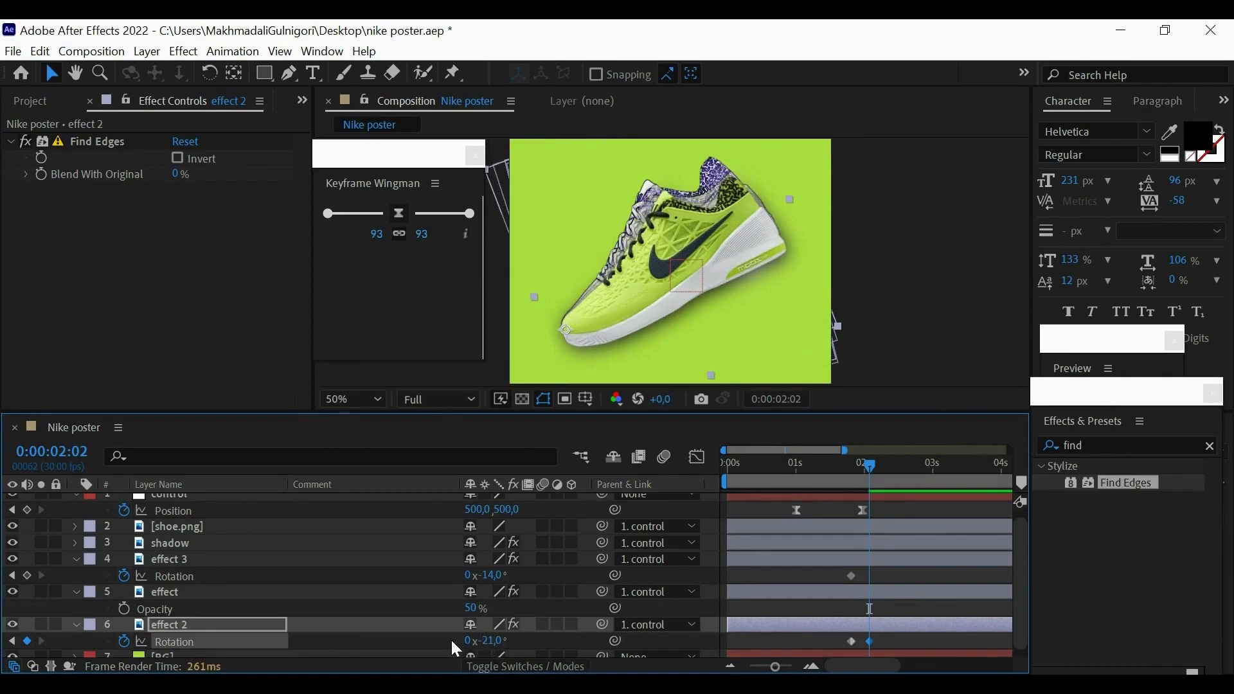
Set the effect 2 layer's opacity to 30%.
key("t")
left_click(478, 640)
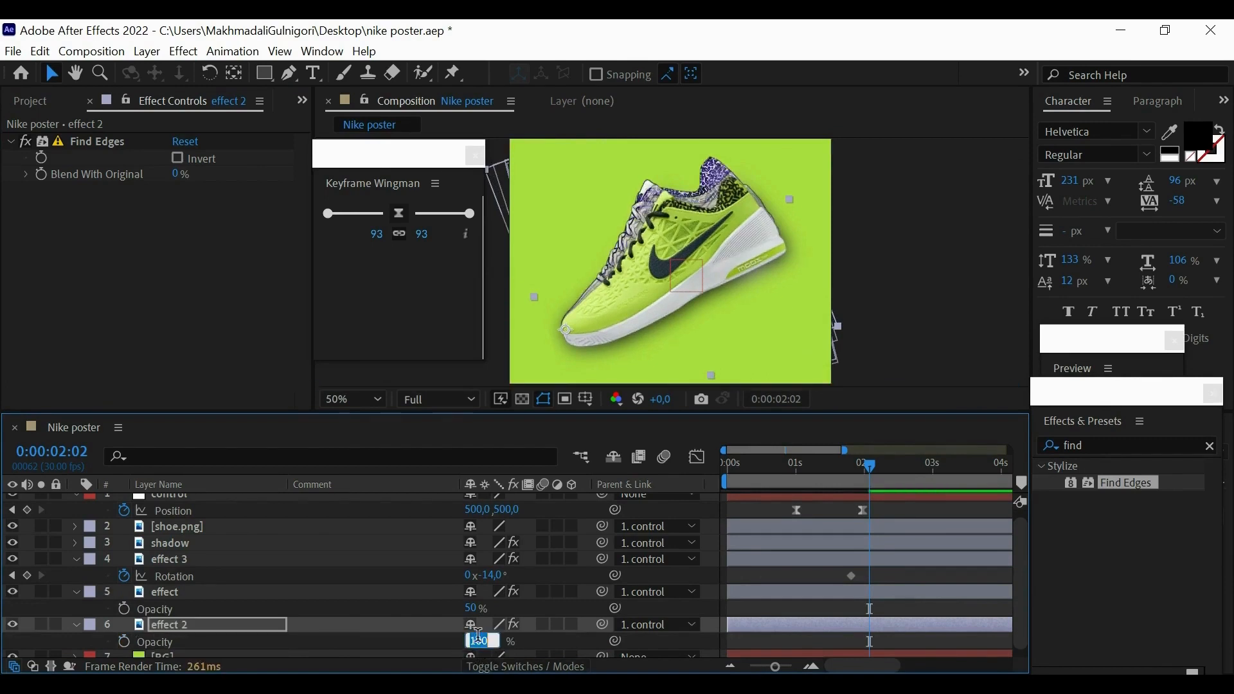
type("30")
left_click(198, 363)
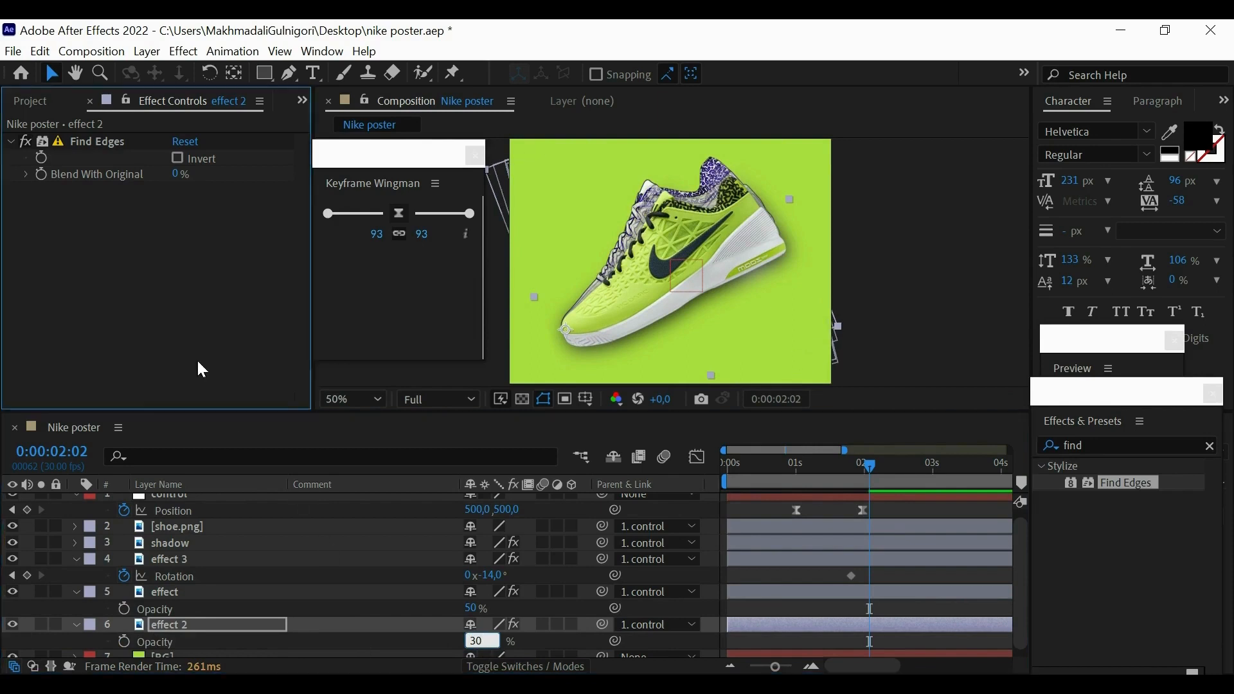
Move the effect 3 layer below effect 2 and set its rotation to -21° at 0:00:02:02.
left_click(175, 559)
left_click_drag(175, 578, 171, 643)
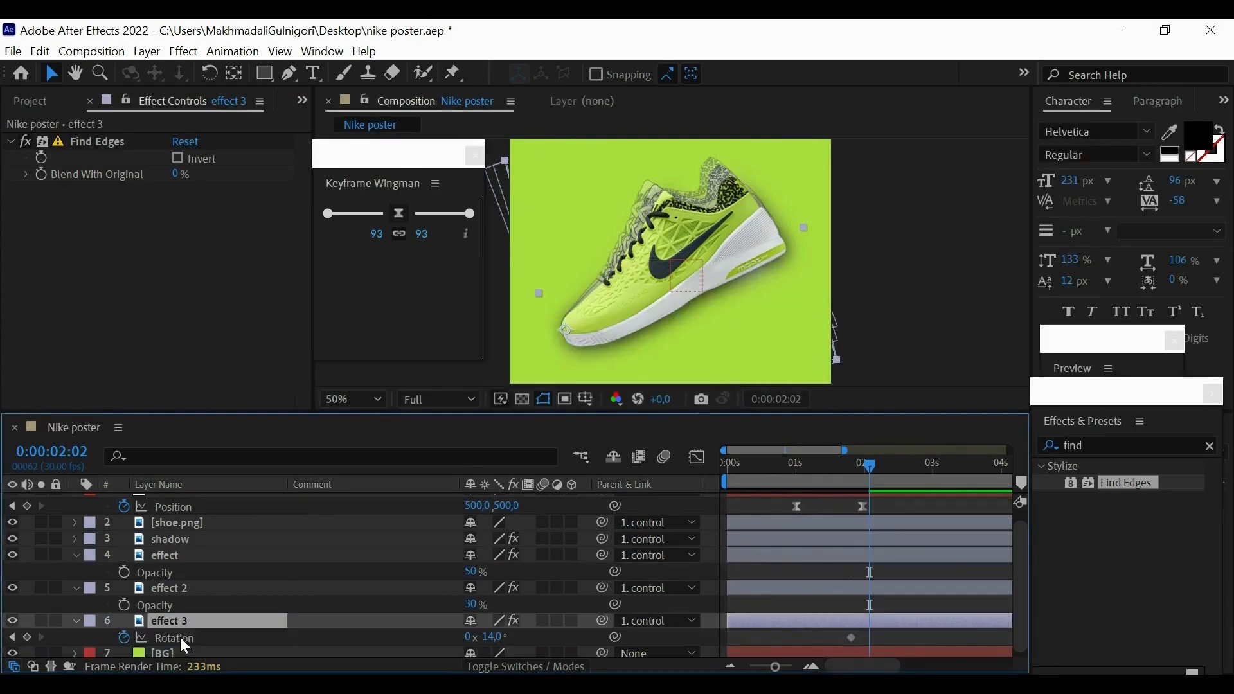
left_click_drag(484, 637, 474, 636)
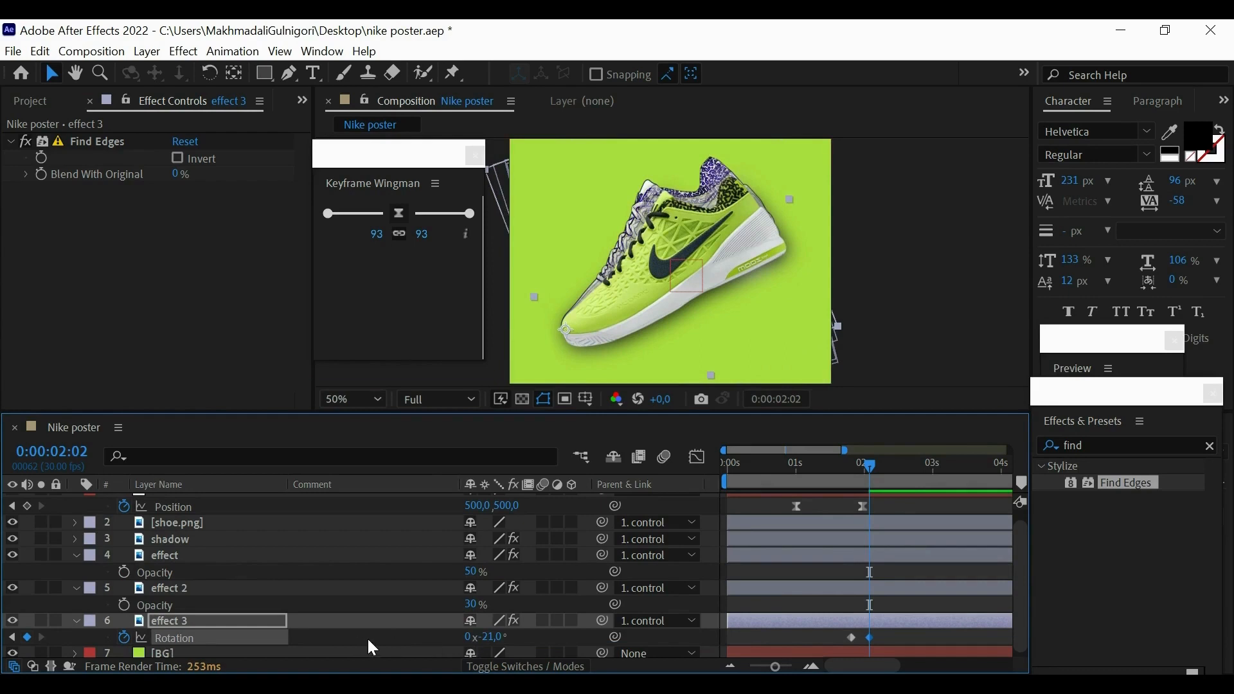
Set the effect 3 layer's opacity to 20%.
key("t")
left_click(478, 638)
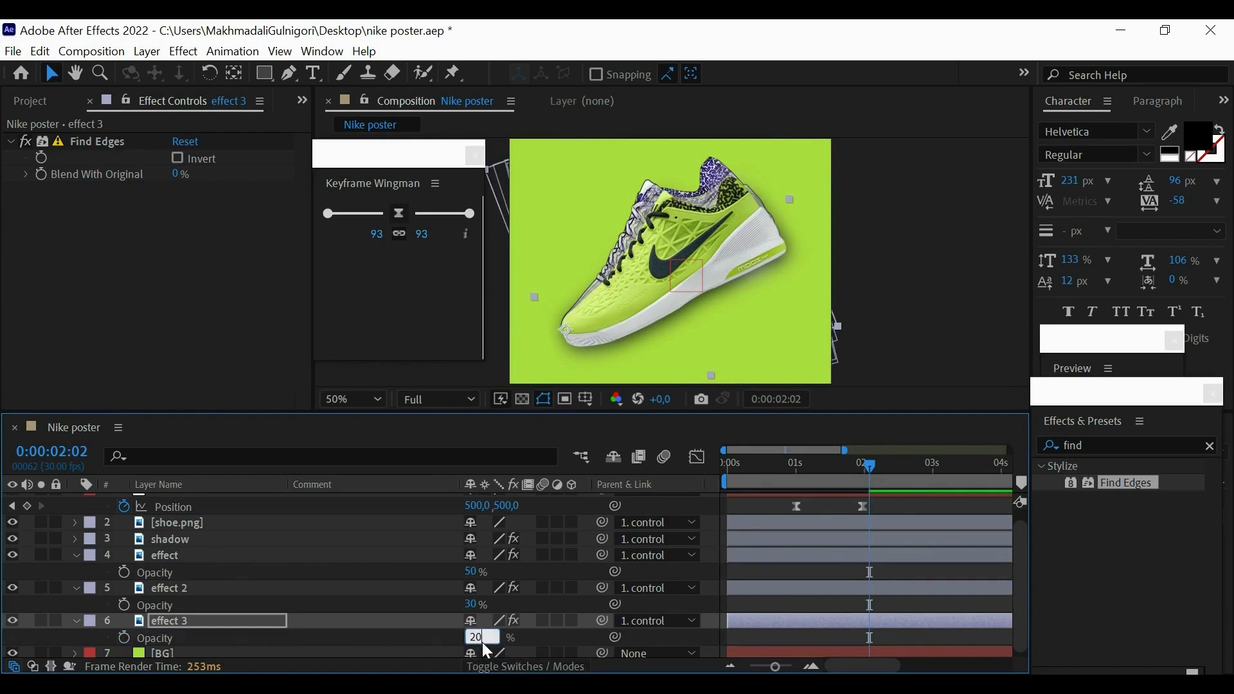
type("20")
left_click(217, 373)
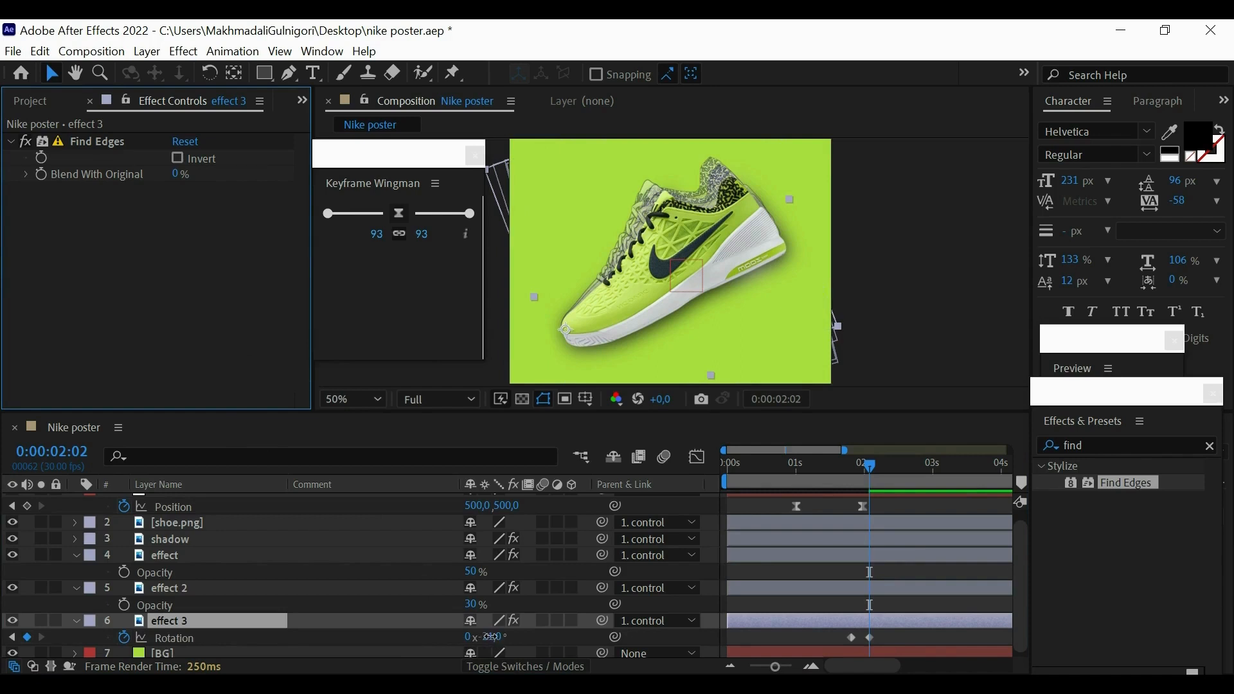
Set the effect 3 layer's rotation to -24° at 0:00:02:02 and play the animation.
left_click_drag(492, 638, 476, 633)
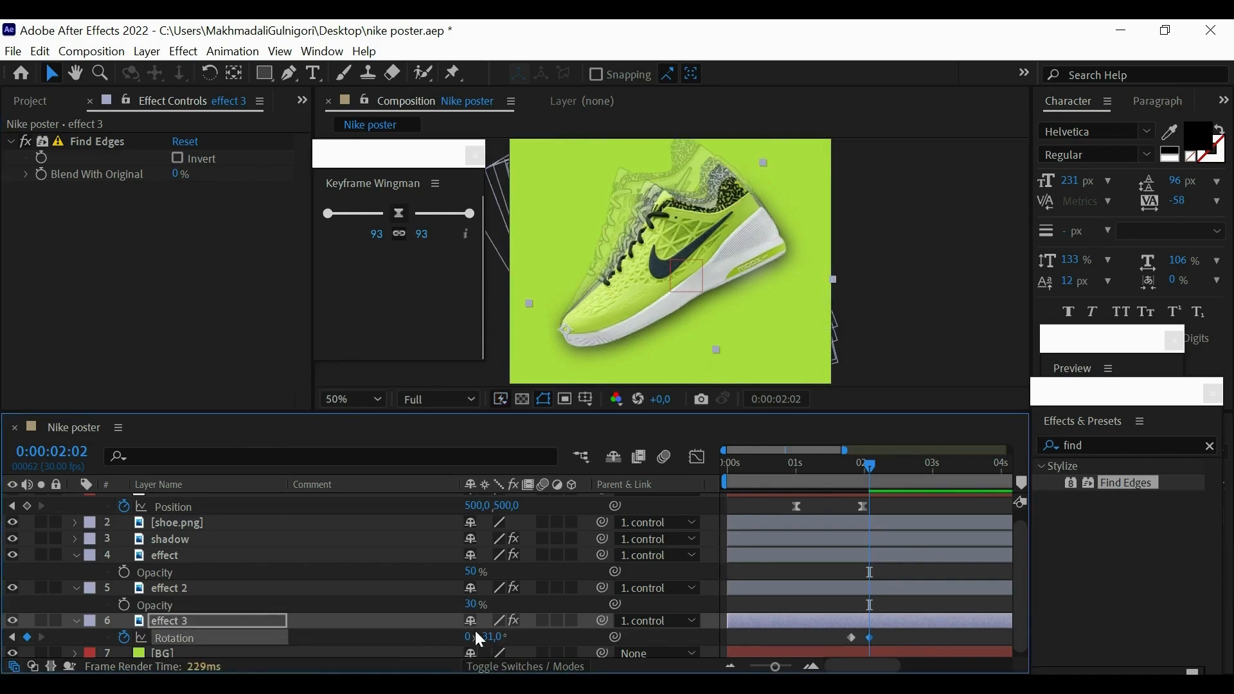
left_click_drag(479, 638, 495, 639)
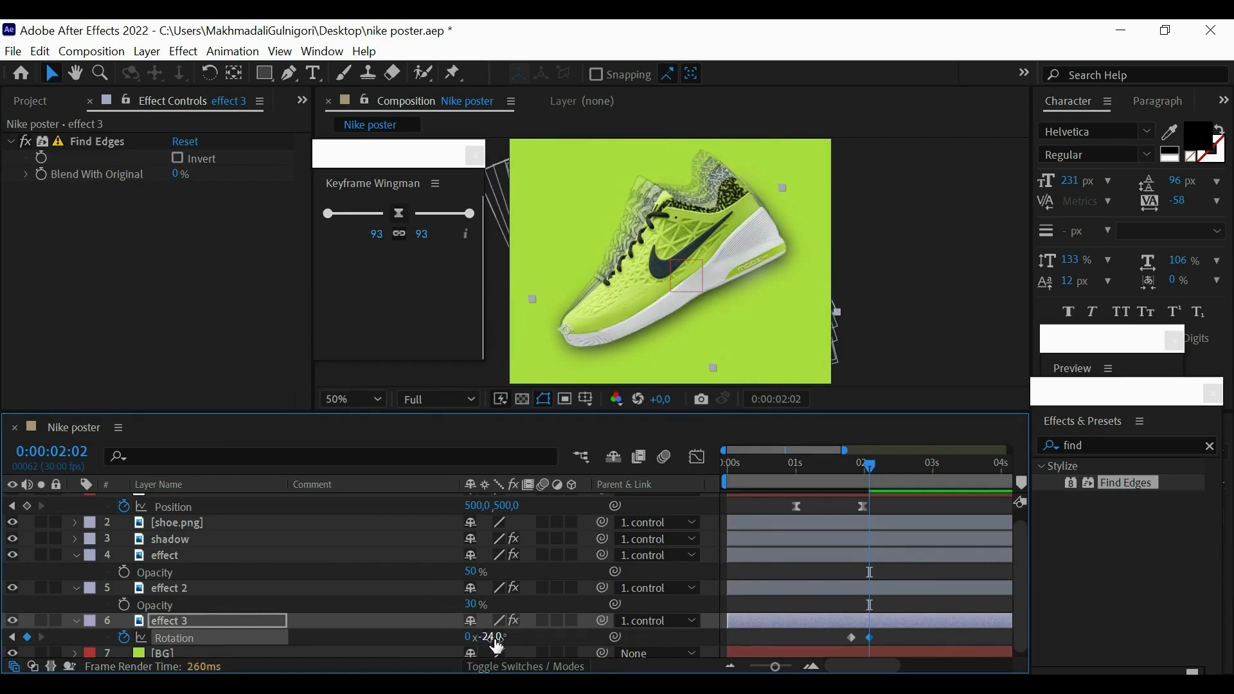
scroll(746, 183, "down", 3)
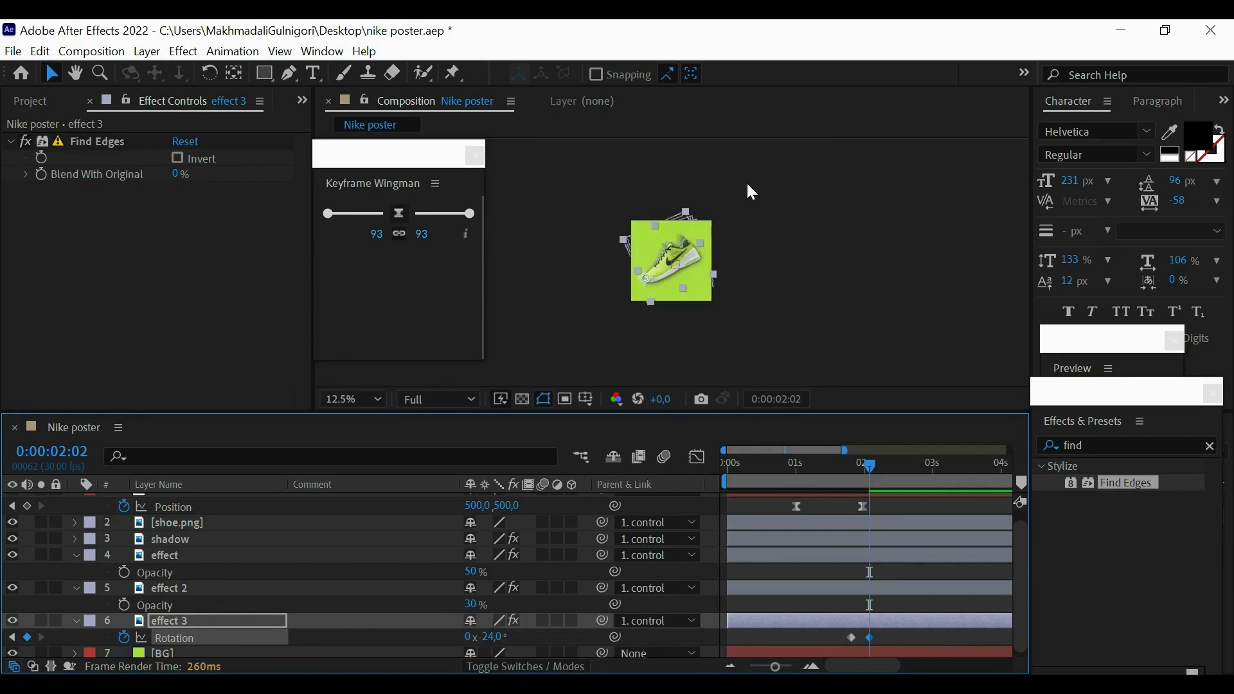
scroll(766, 222, "up", 1)
scroll(768, 225, "up", 2)
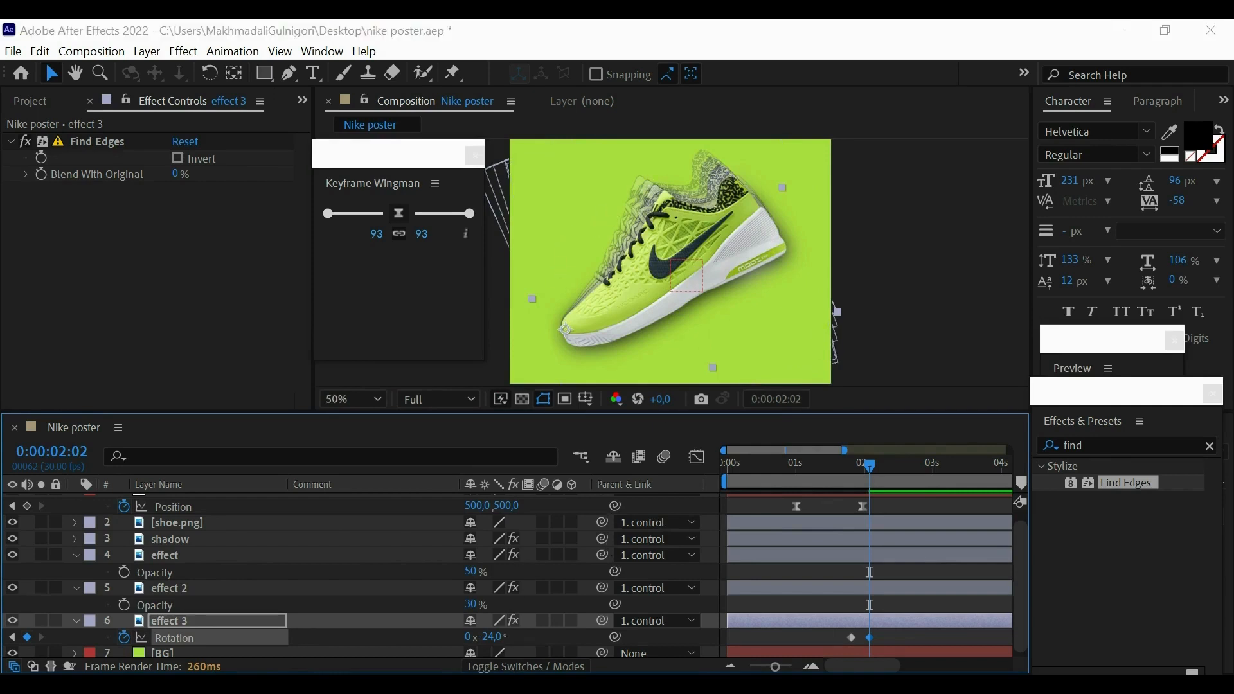
key("space")
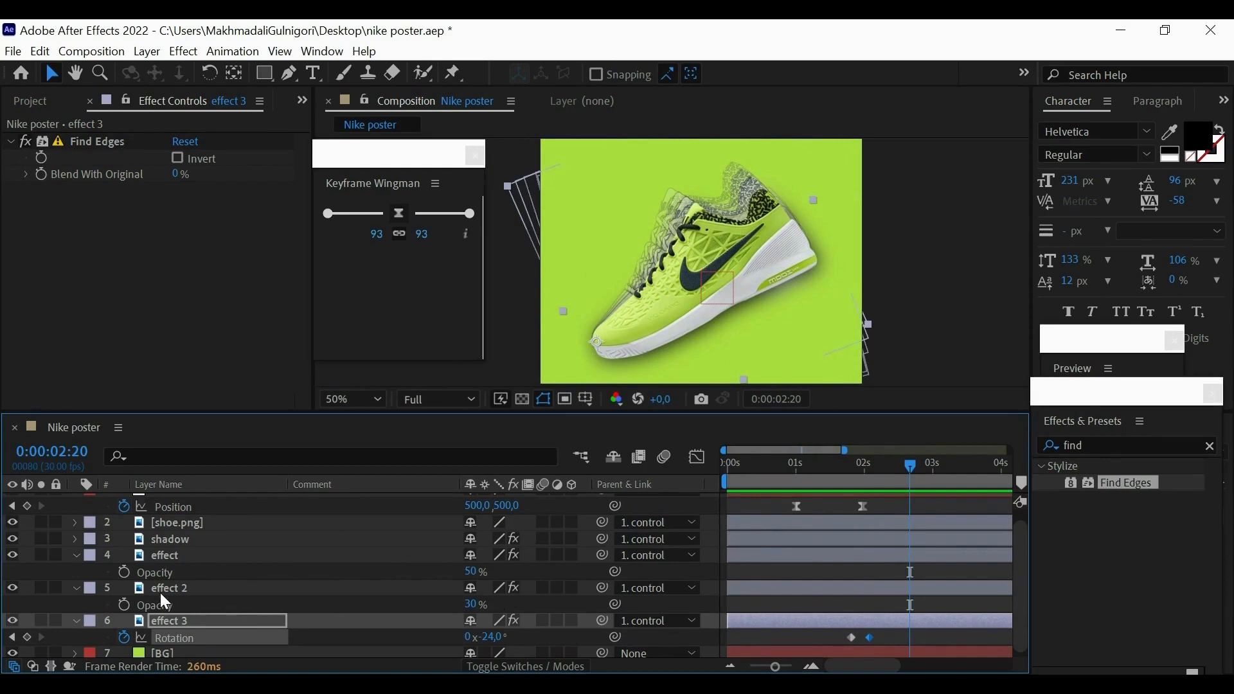
Lower the opacity of the effect layer to 30% and of the effect 2 layer to 20%.
left_click(155, 553)
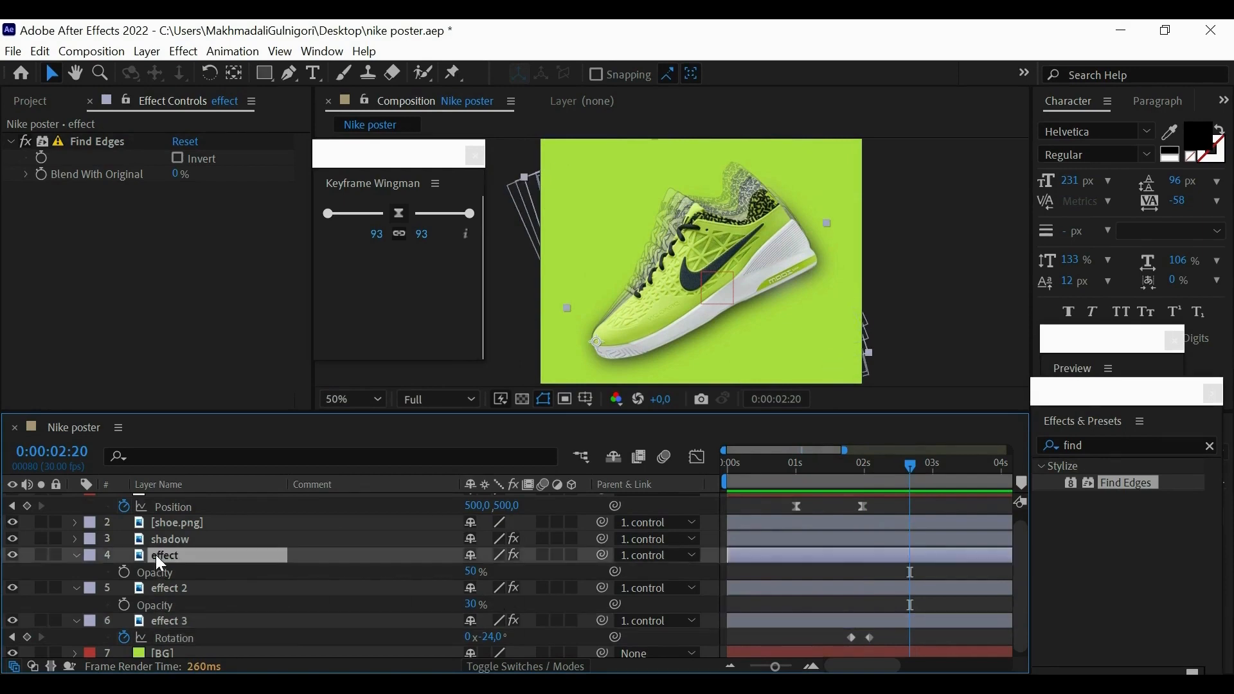
left_click(471, 575)
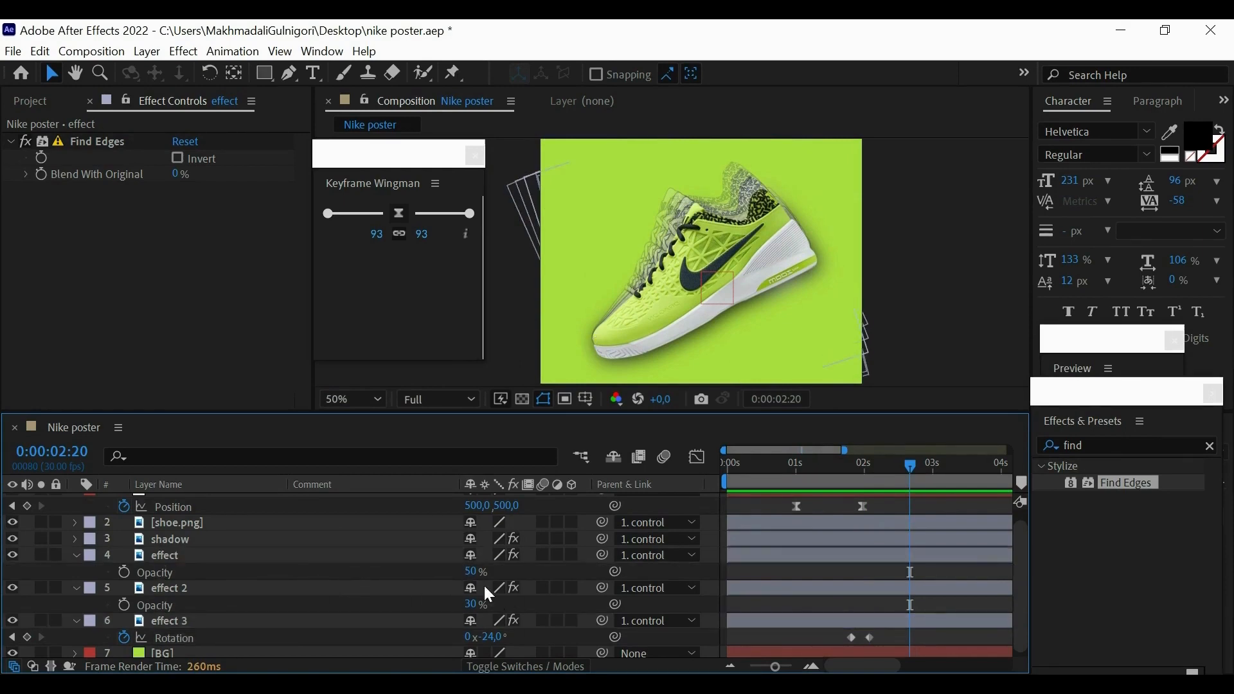
left_click(475, 572)
left_click(209, 338)
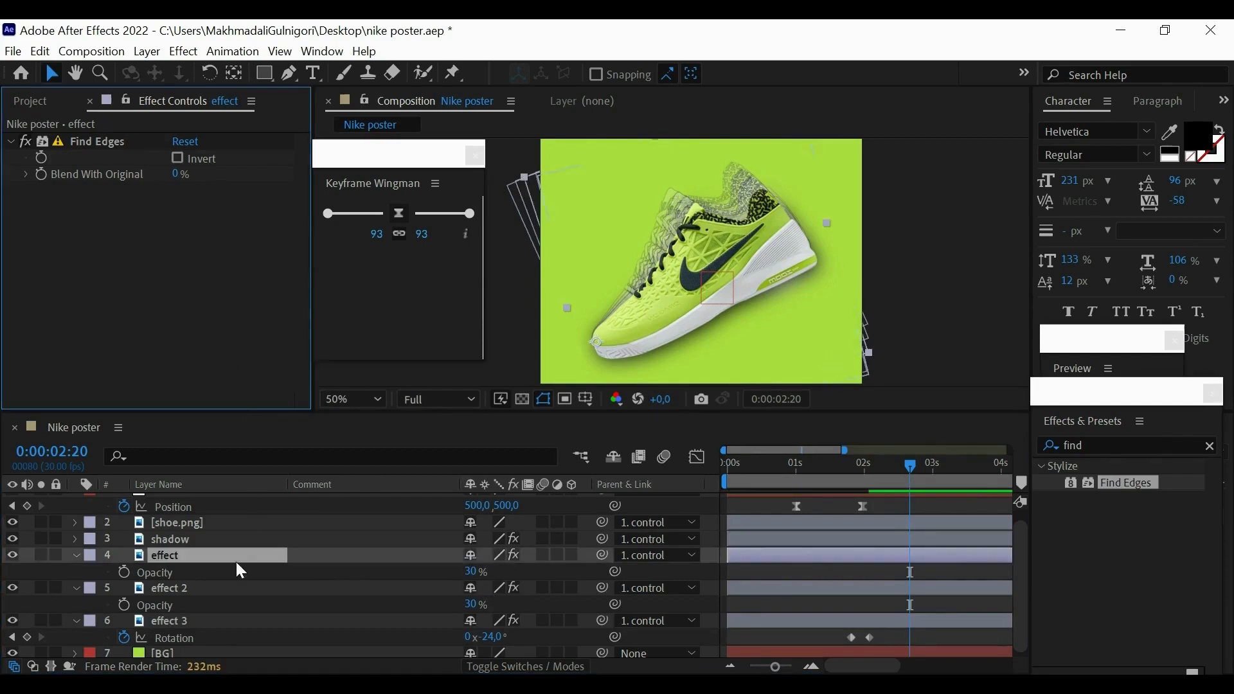
left_click(211, 590)
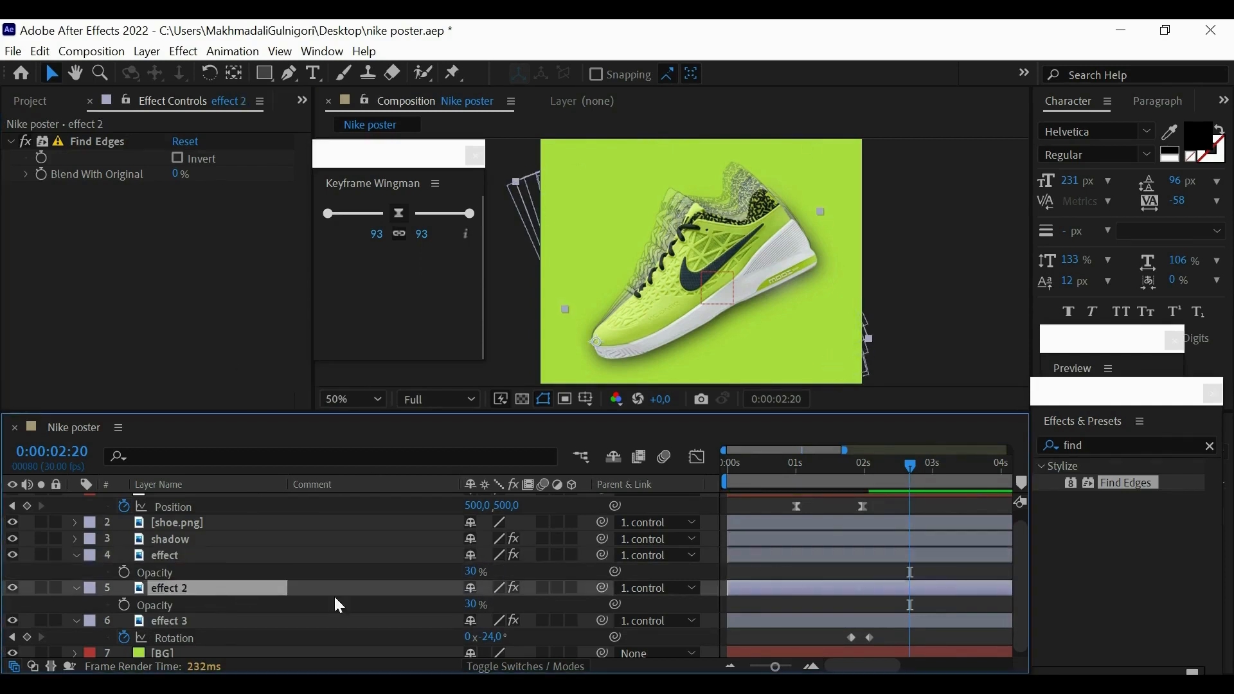
left_click(475, 605)
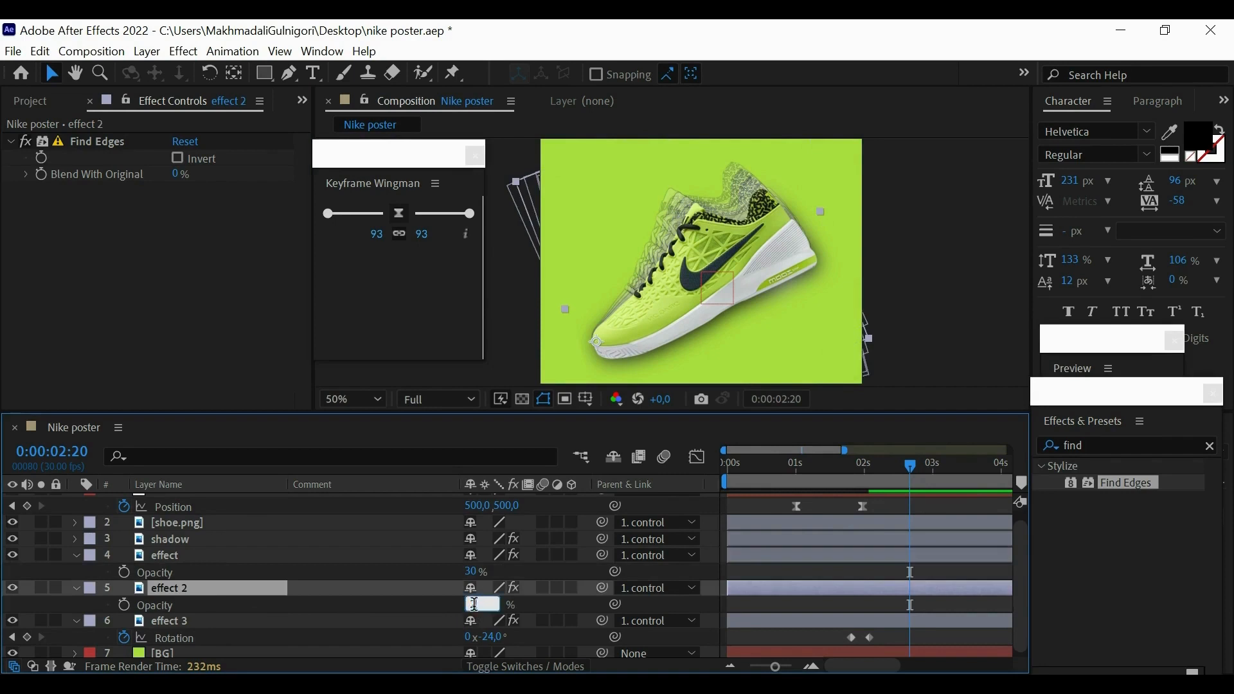
left_click(273, 330)
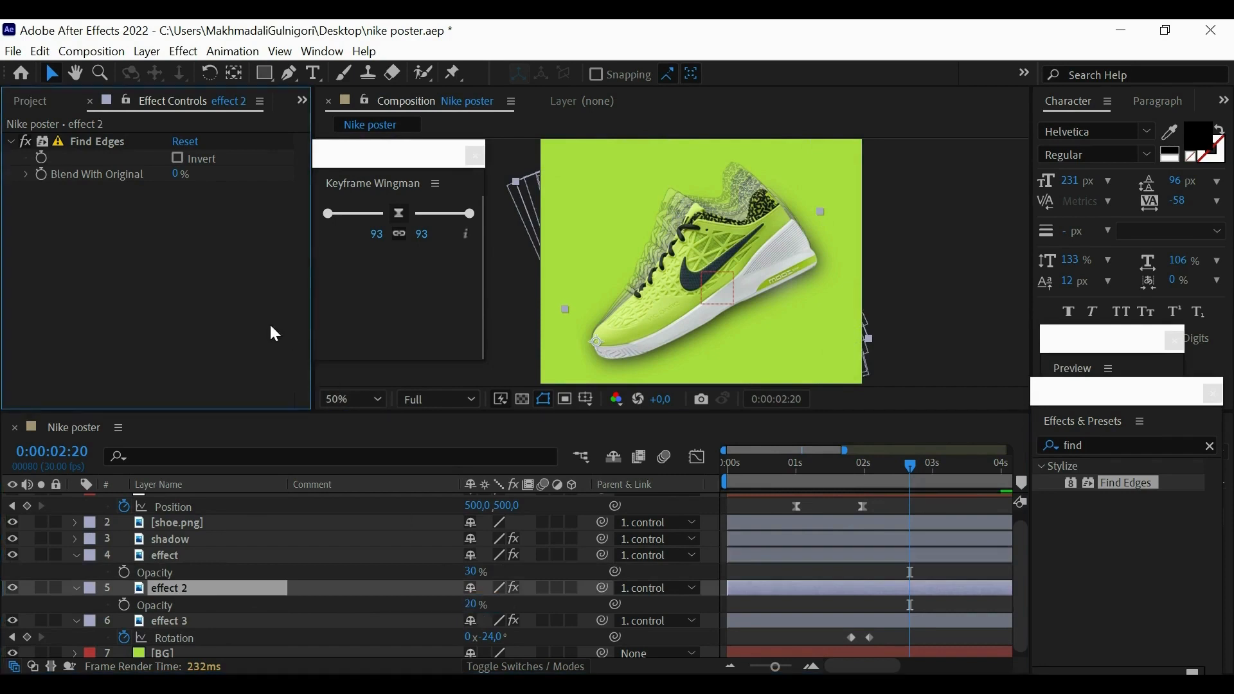
Lower the effect 3 layer's opacity to 10% and deselect the layer.
left_click(205, 623)
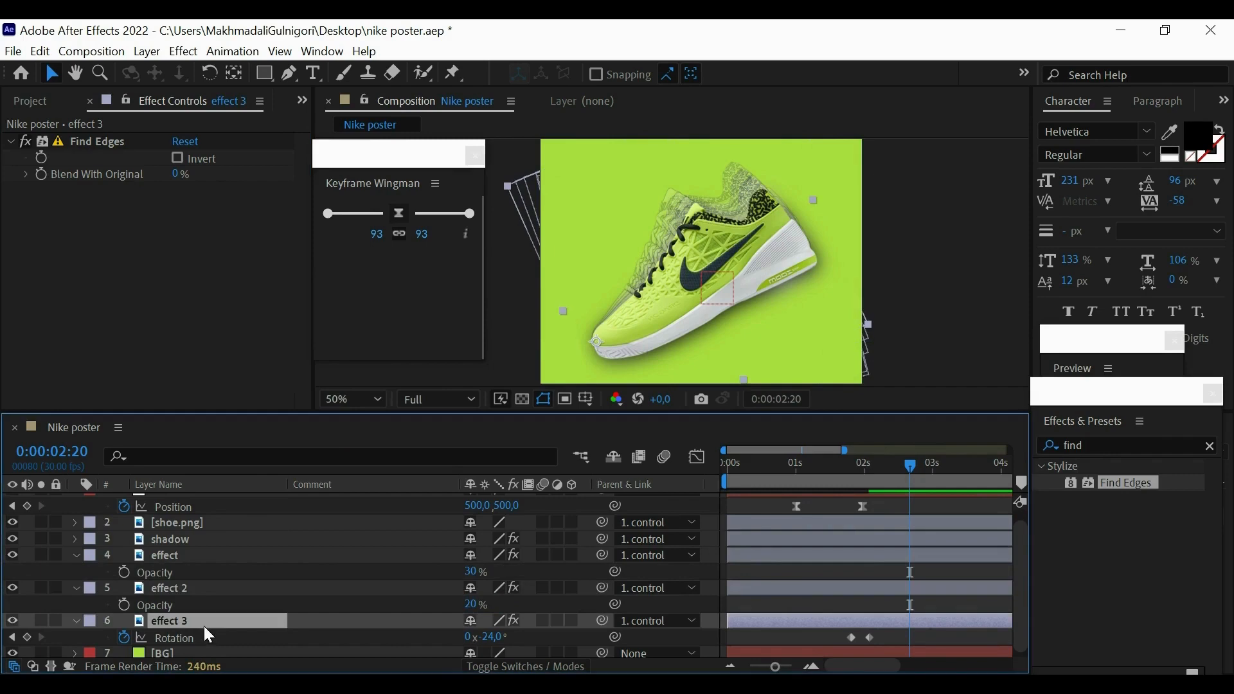
key("t")
left_click(474, 637)
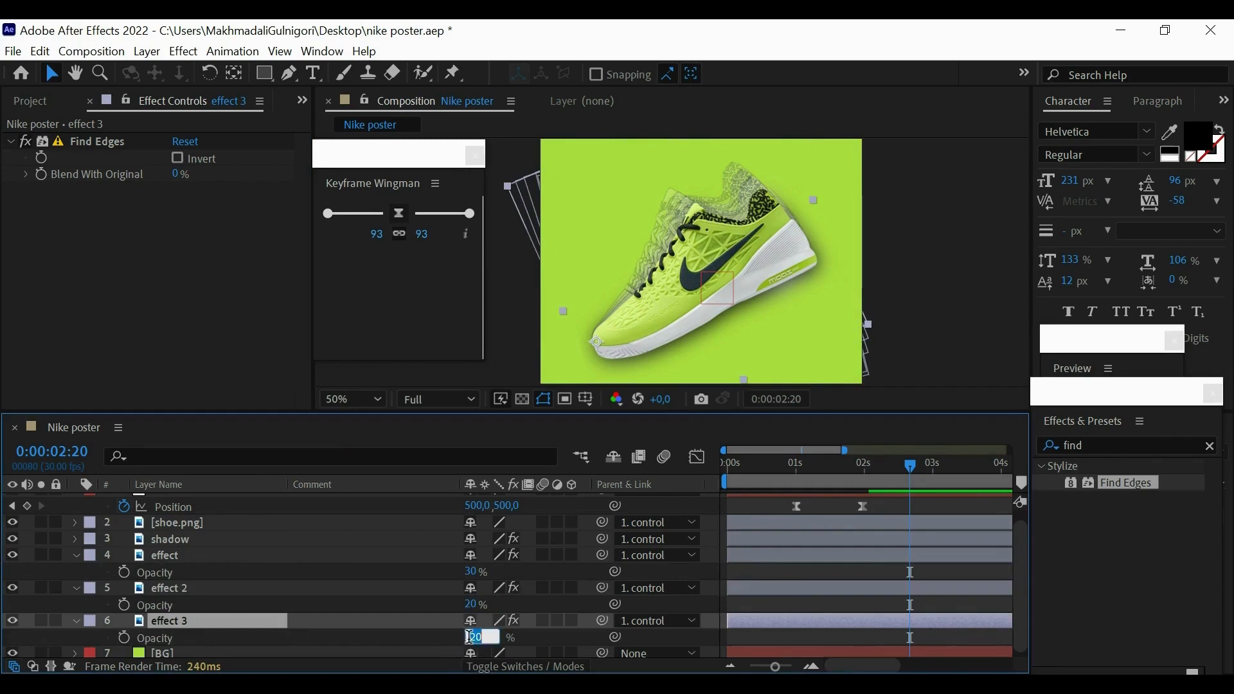
type("10")
left_click(174, 341)
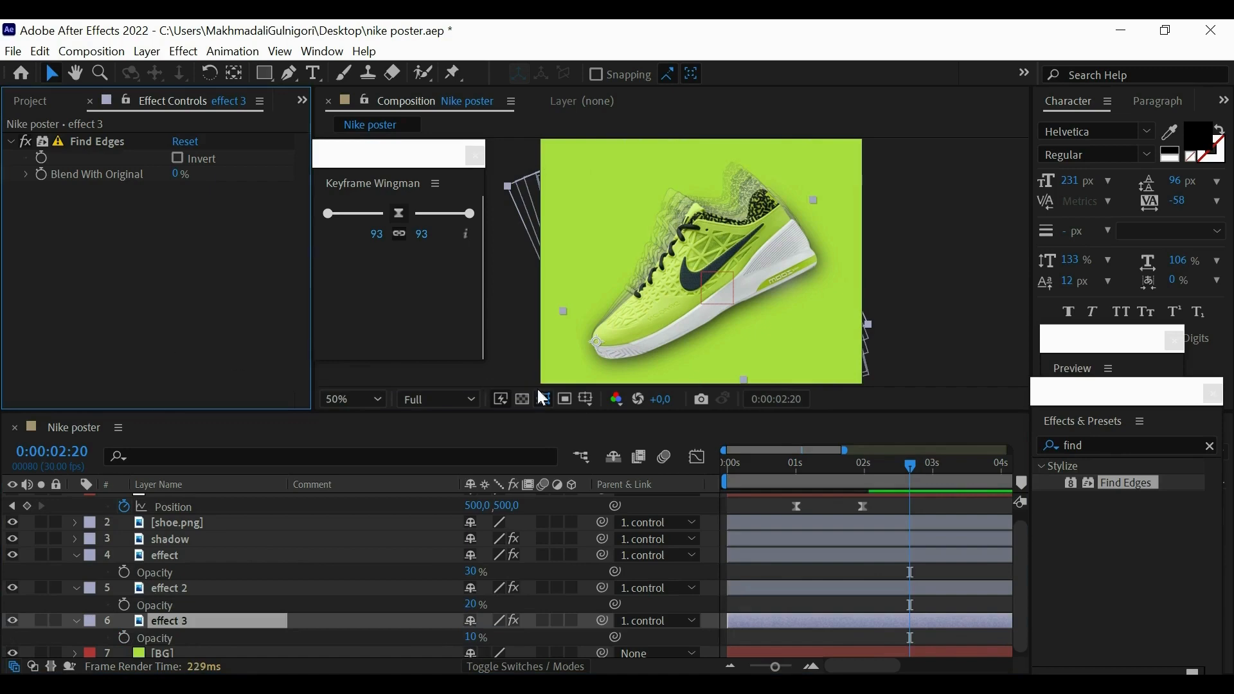
left_click(941, 313)
Ease all Rotation keyframes of the three effect layers to 100 with Keyframe Wingman and preview from 0:00:00:27.
scroll(988, 595, "up", 1)
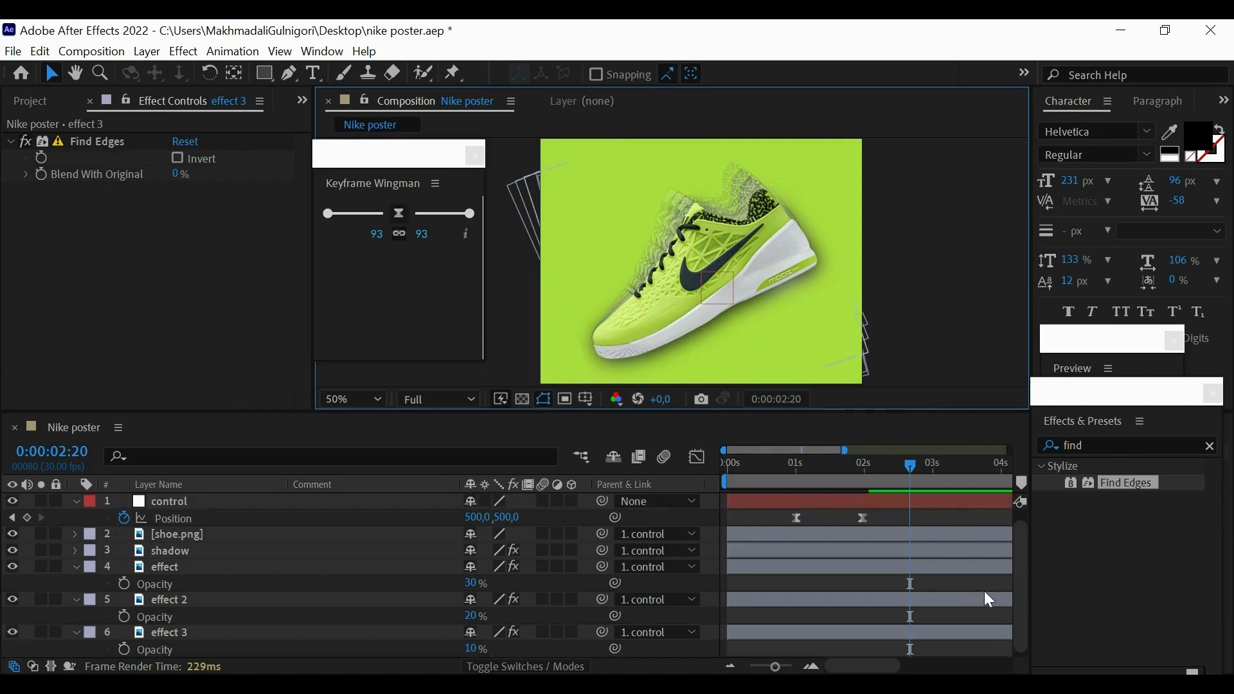
scroll(971, 586, "down", 1)
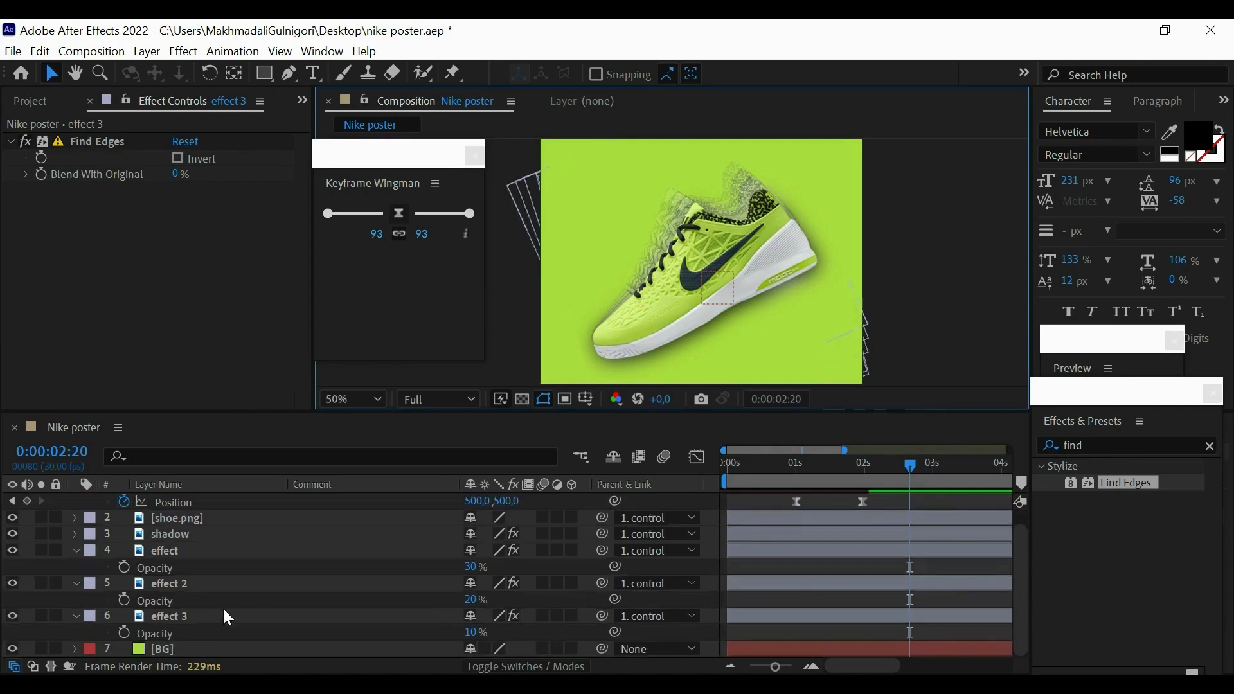
left_click(169, 550)
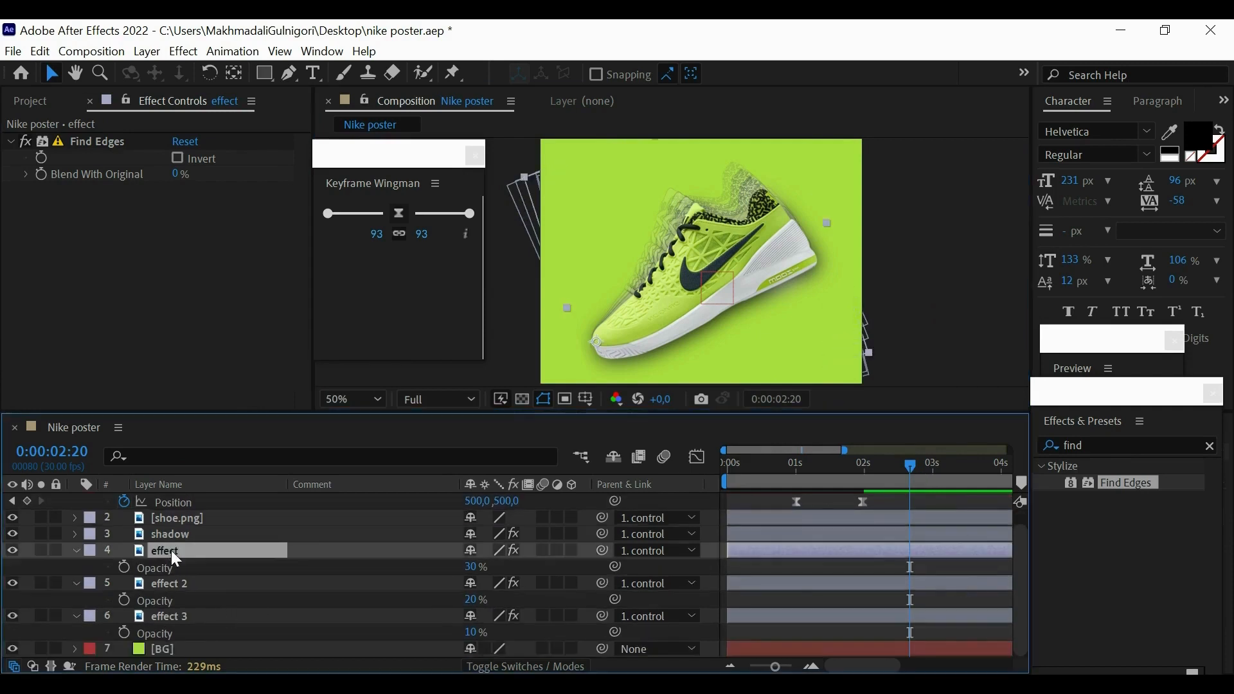
left_click(186, 618, "shift")
key("r")
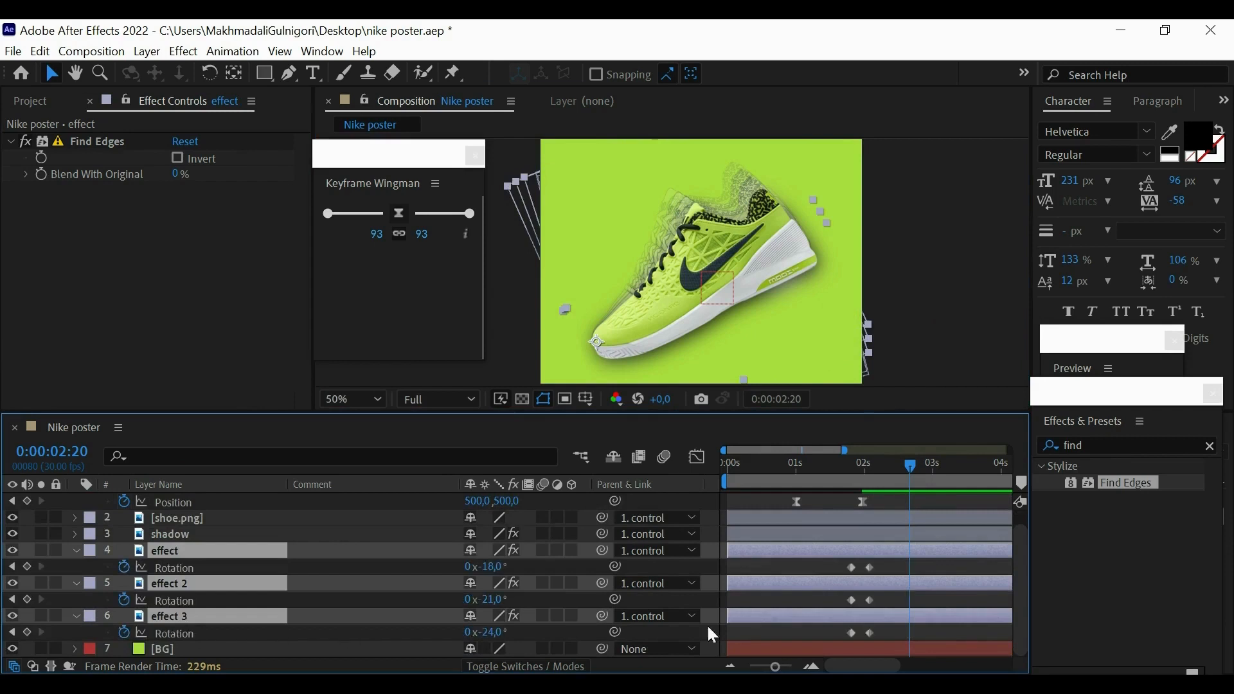
left_click_drag(839, 563, 878, 632)
left_click_drag(465, 221, 492, 210)
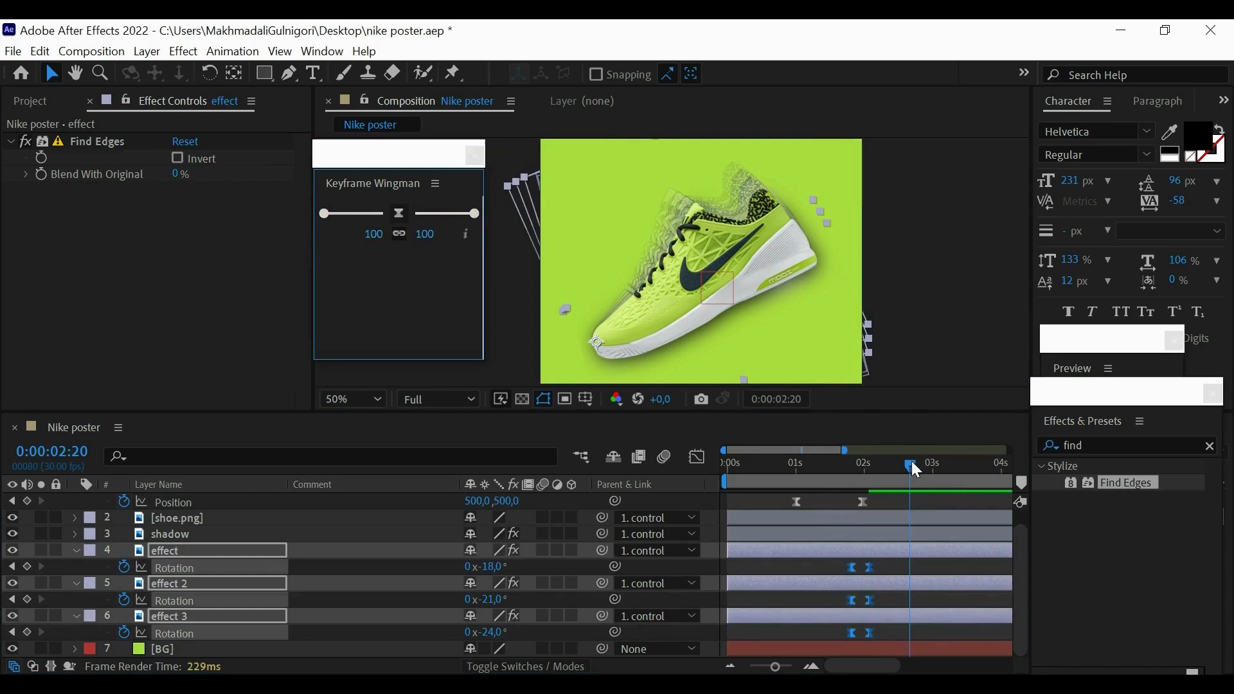
left_click_drag(912, 465, 791, 462)
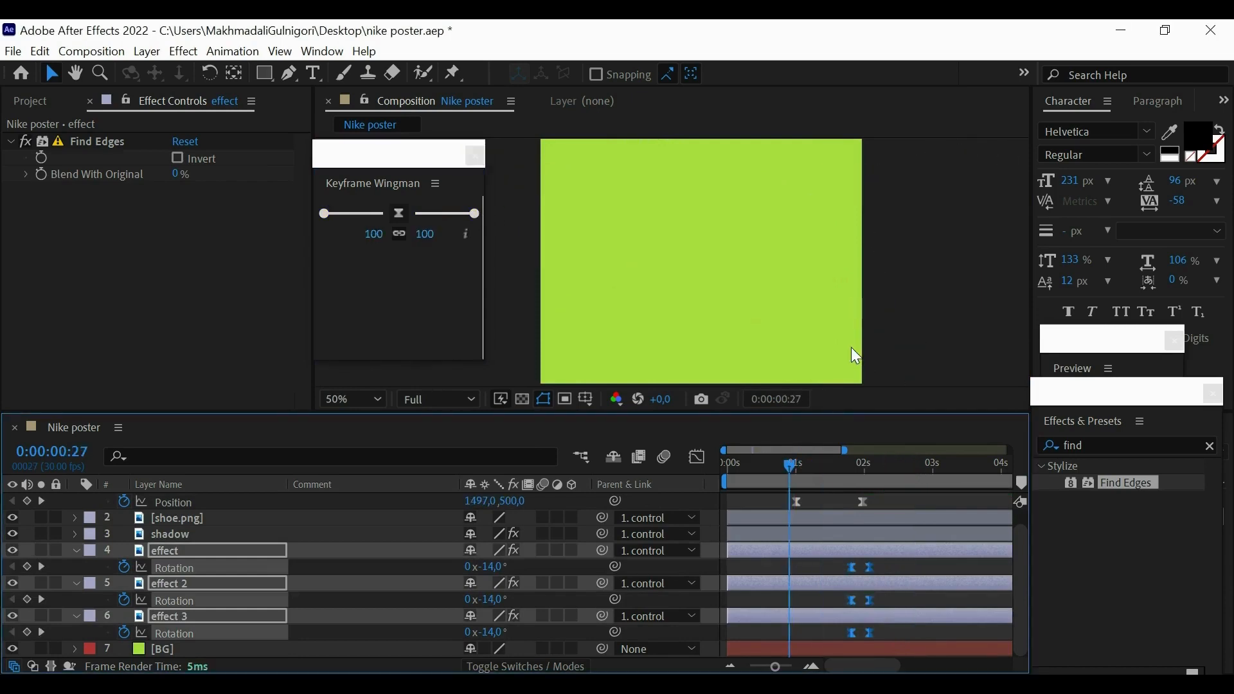
key("space")
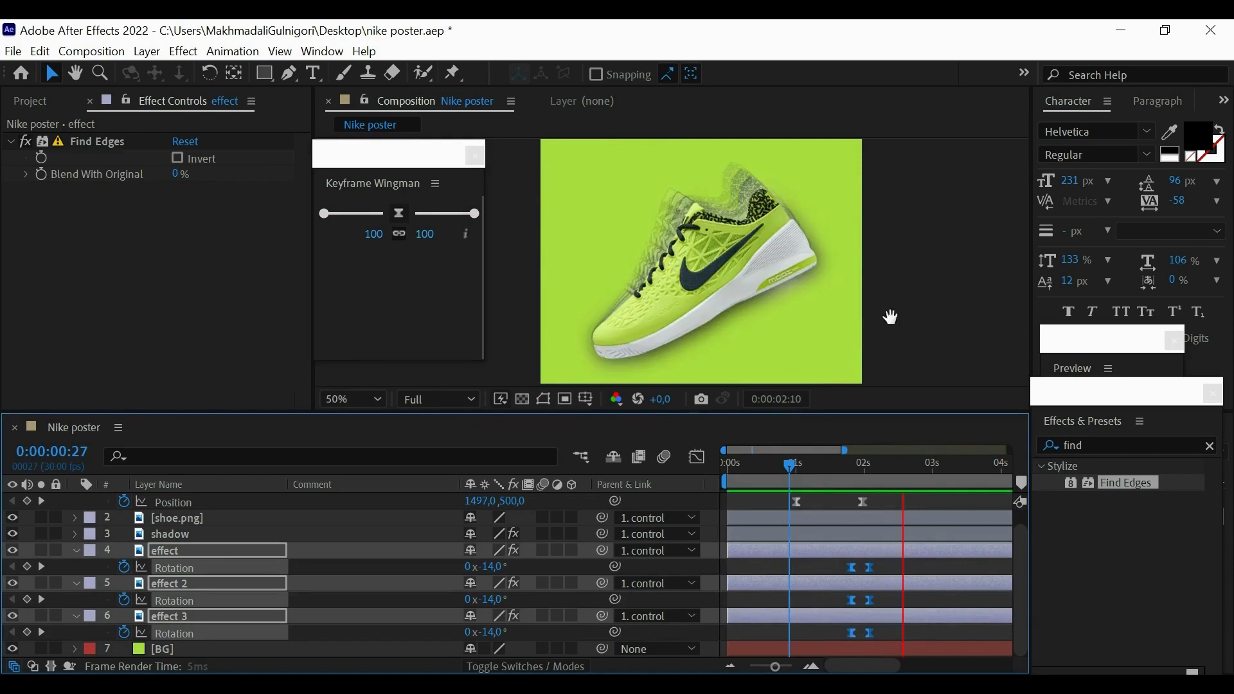
Move the end Rotation keyframes of all three effect layers to about 0:00:02:13 and preview from 0:00:00:23.
left_click(892, 568)
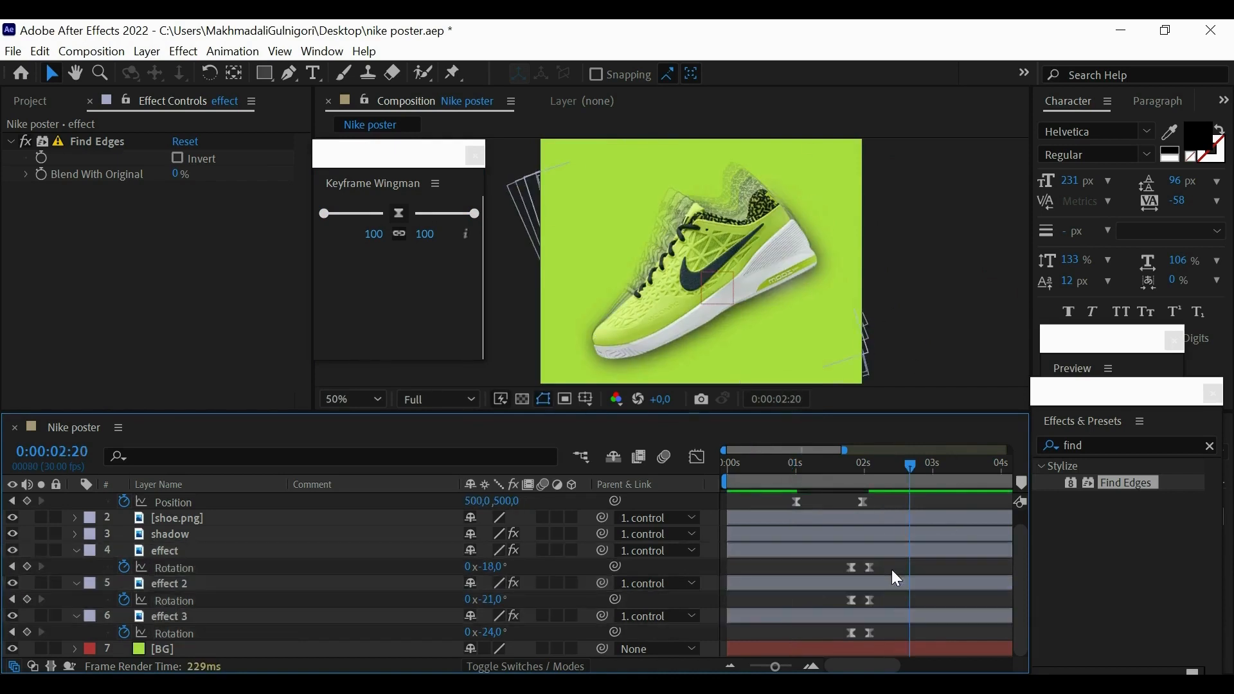
left_click_drag(866, 627, 894, 639)
left_click_drag(802, 436, 782, 430)
key("space")
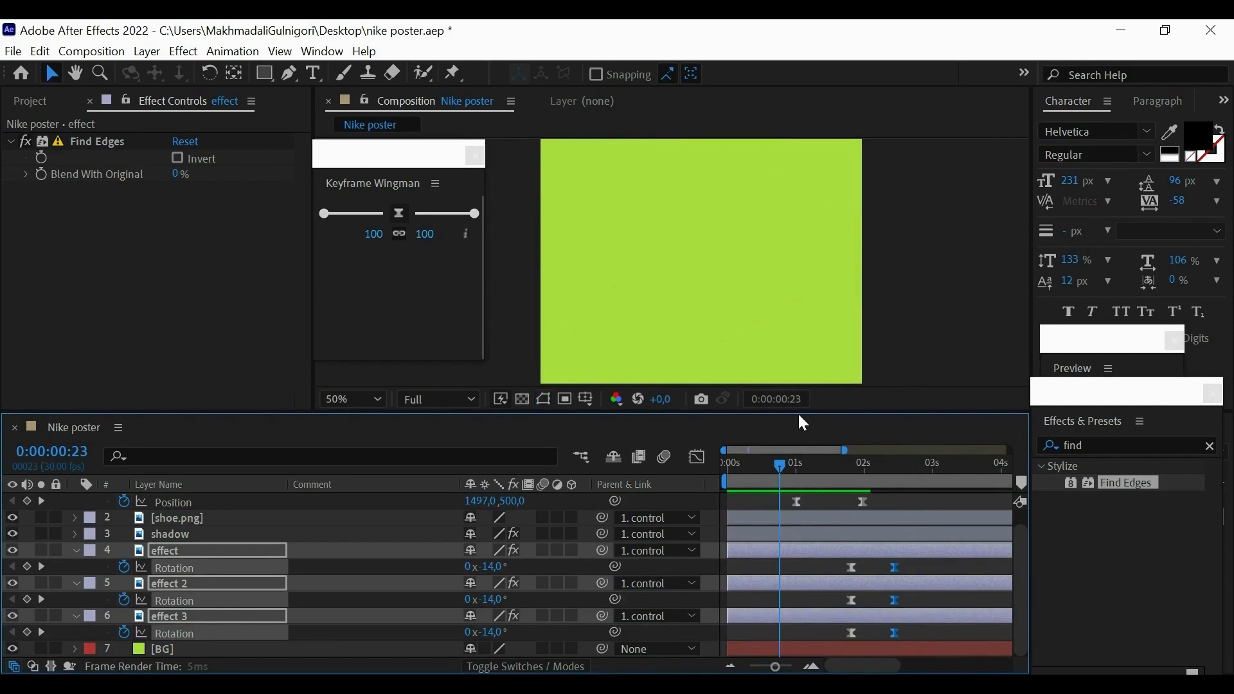
key("space")
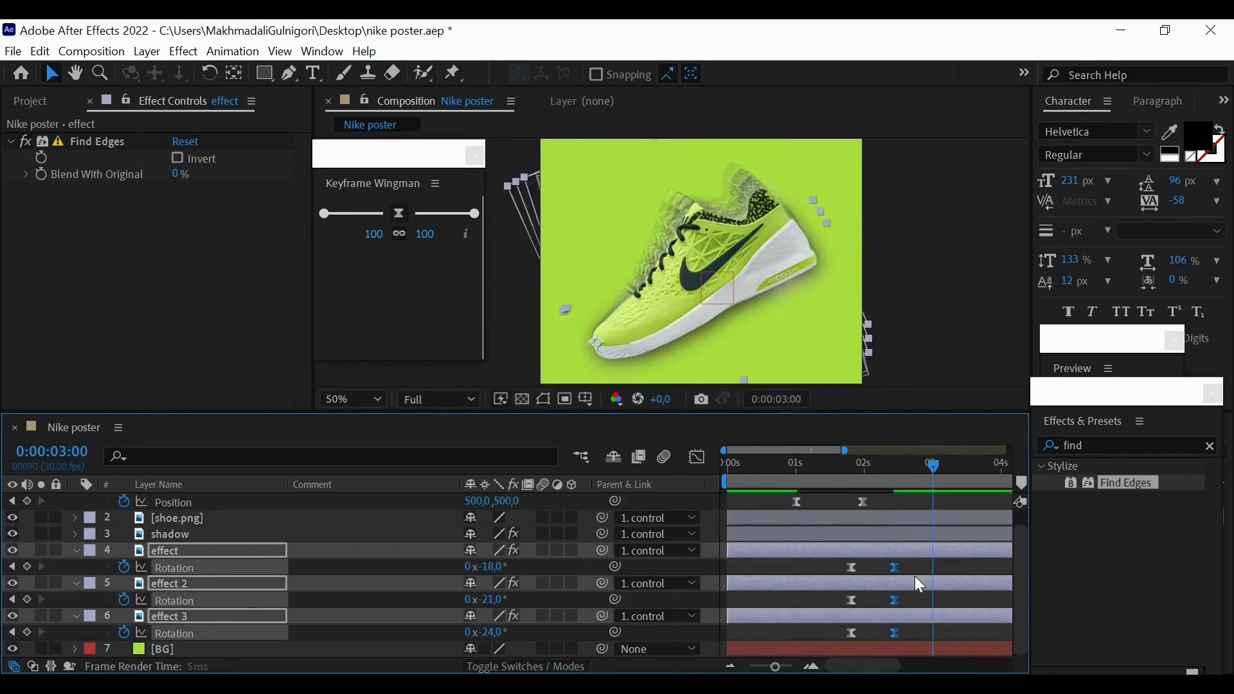
Shift the end Rotation keyframes of the three effect layers together to about 0:00:02:17.
left_click_drag(881, 566, 916, 634)
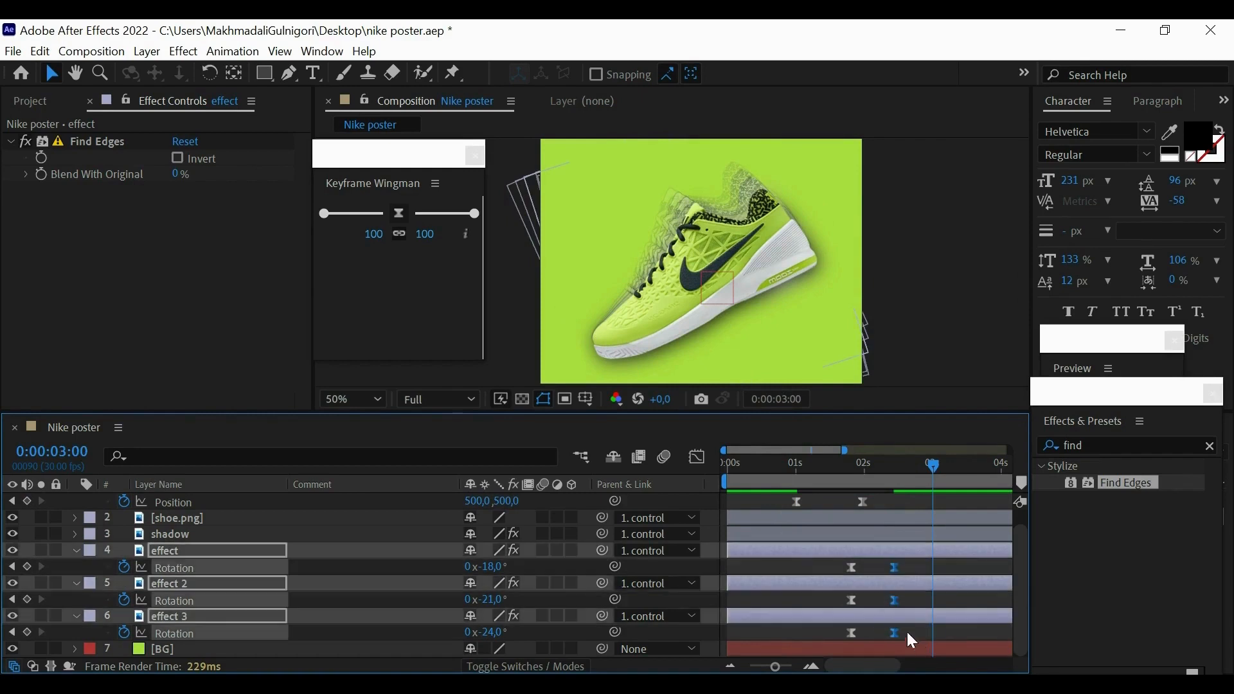
left_click(889, 569)
left_click(894, 569)
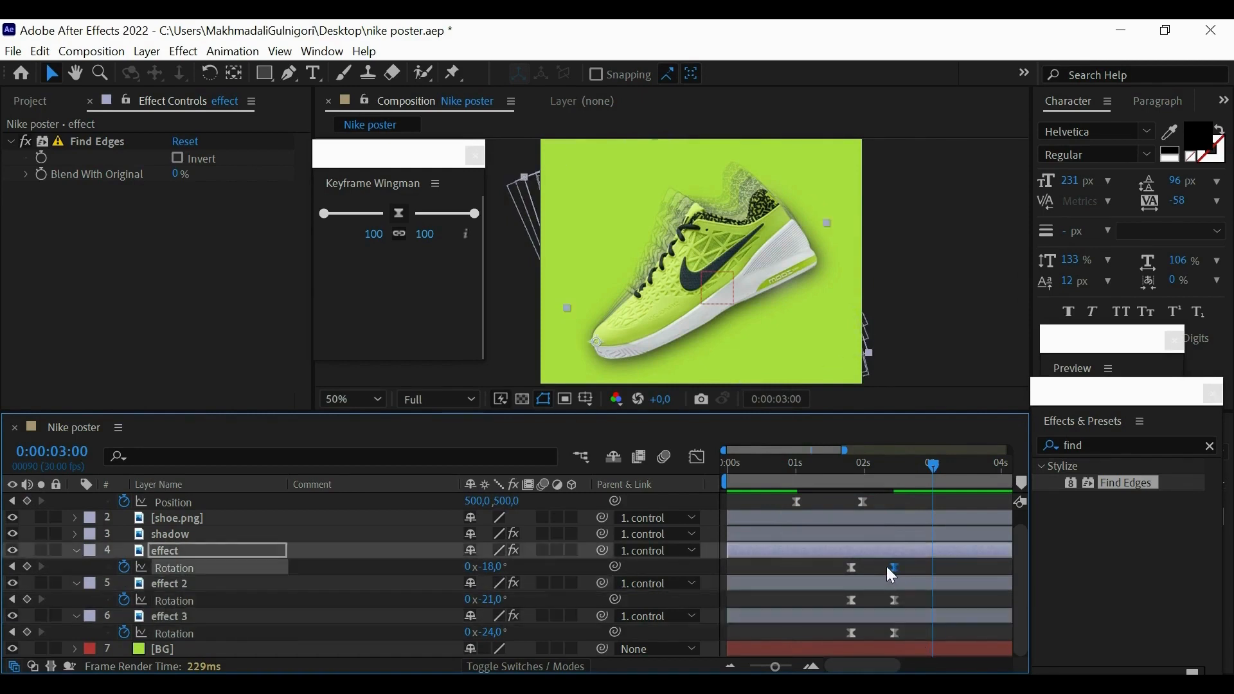
left_click_drag(892, 576, 912, 641)
left_click_drag(897, 568, 908, 574)
key("ctrl+z")
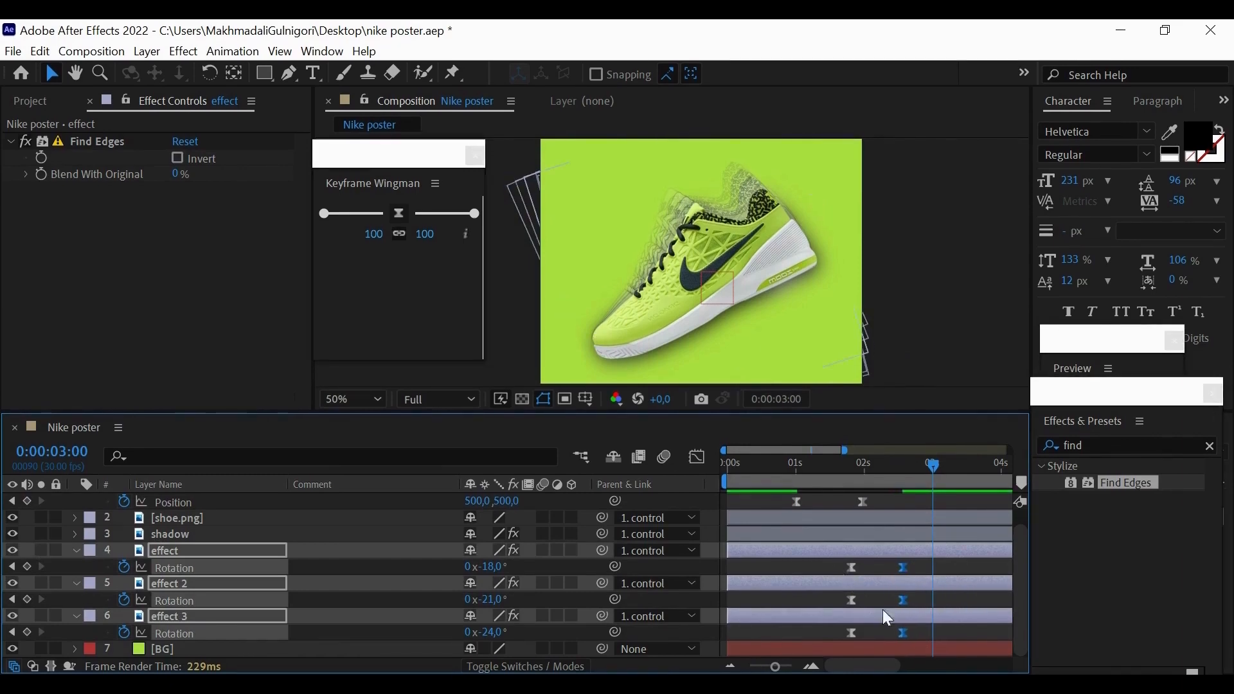
Shift all Rotation keyframes of the three effect layers to start at about 0:00:01:15 and ease them in Keyframe Wingman with 100 and 0.
left_click_drag(835, 564, 880, 629)
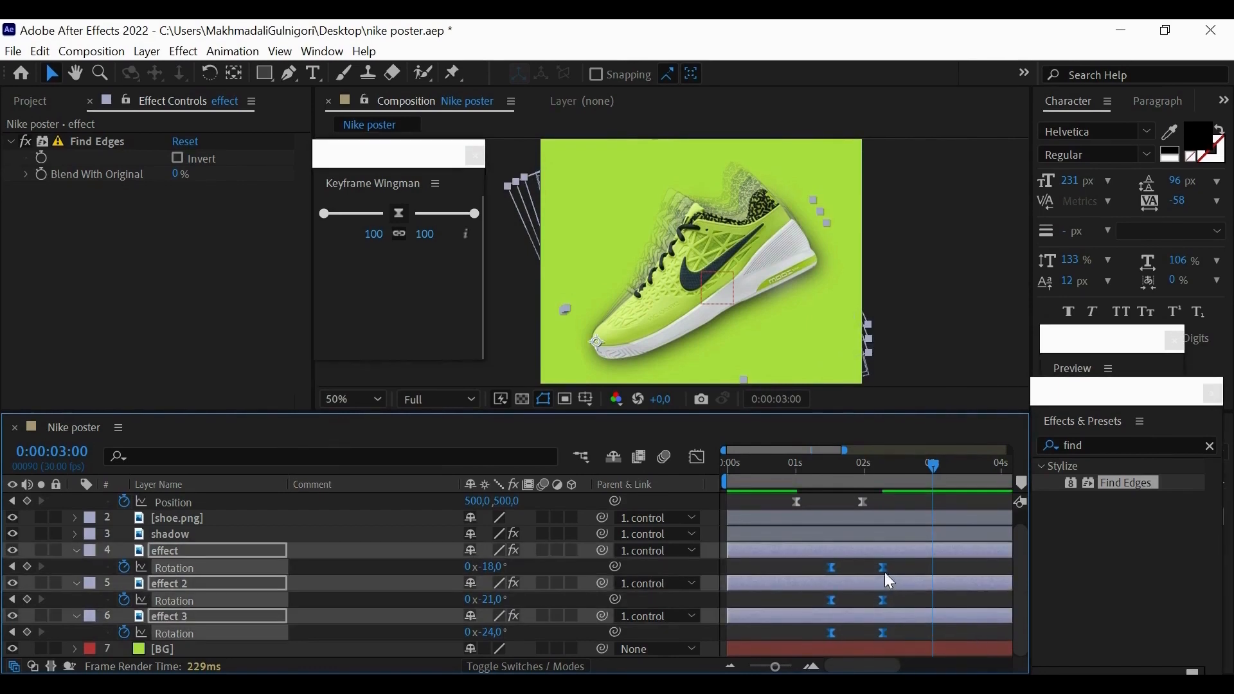
mouse_move(473, 211)
left_mouse_down()
mouse_move(455, 207)
mouse_move(477, 210)
left_mouse_up()
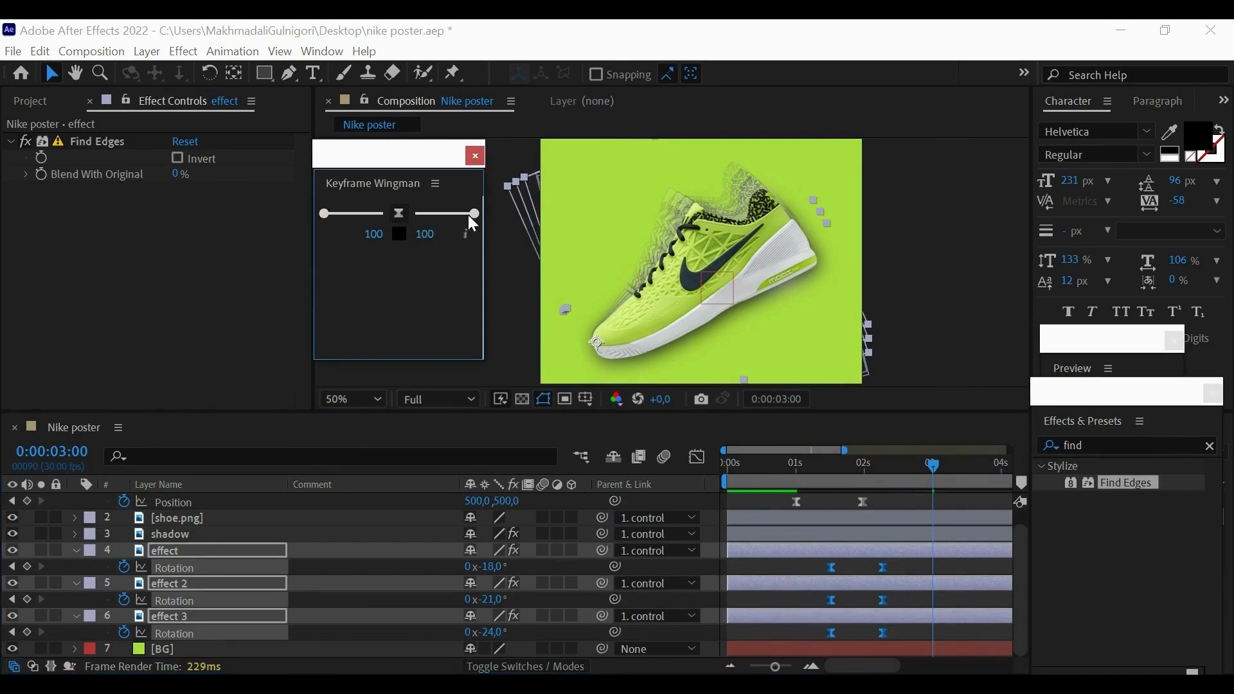
left_click_drag(916, 466, 787, 456)
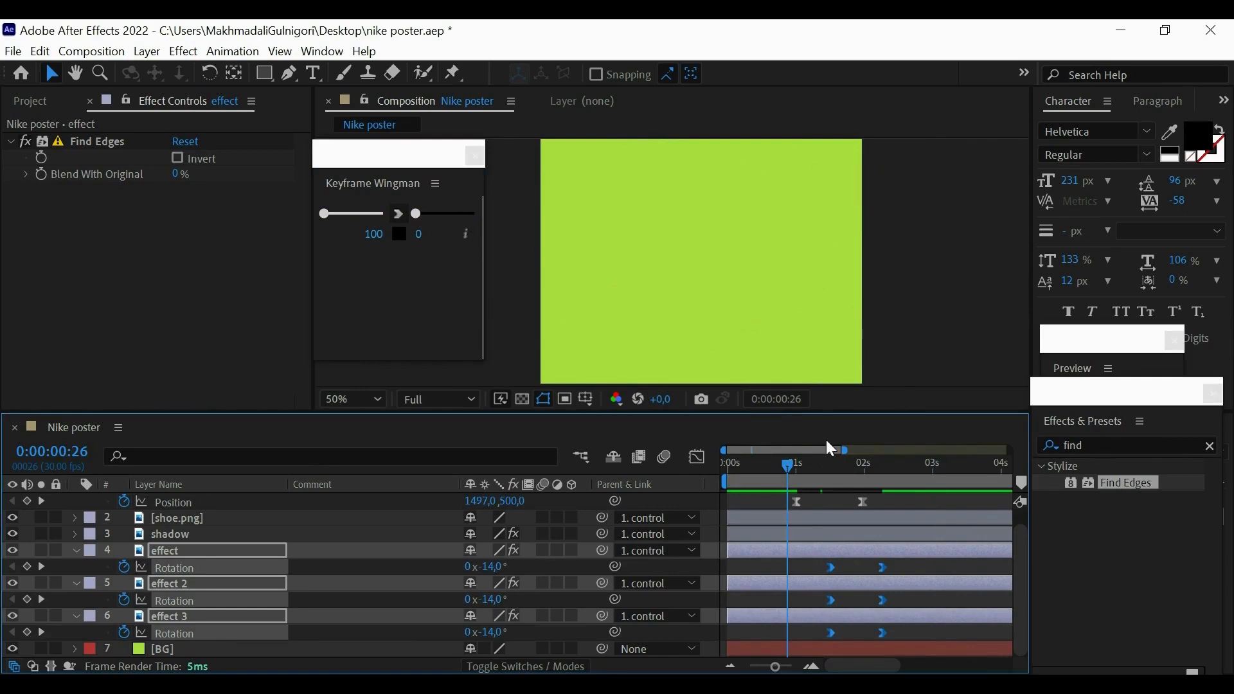
key("space")
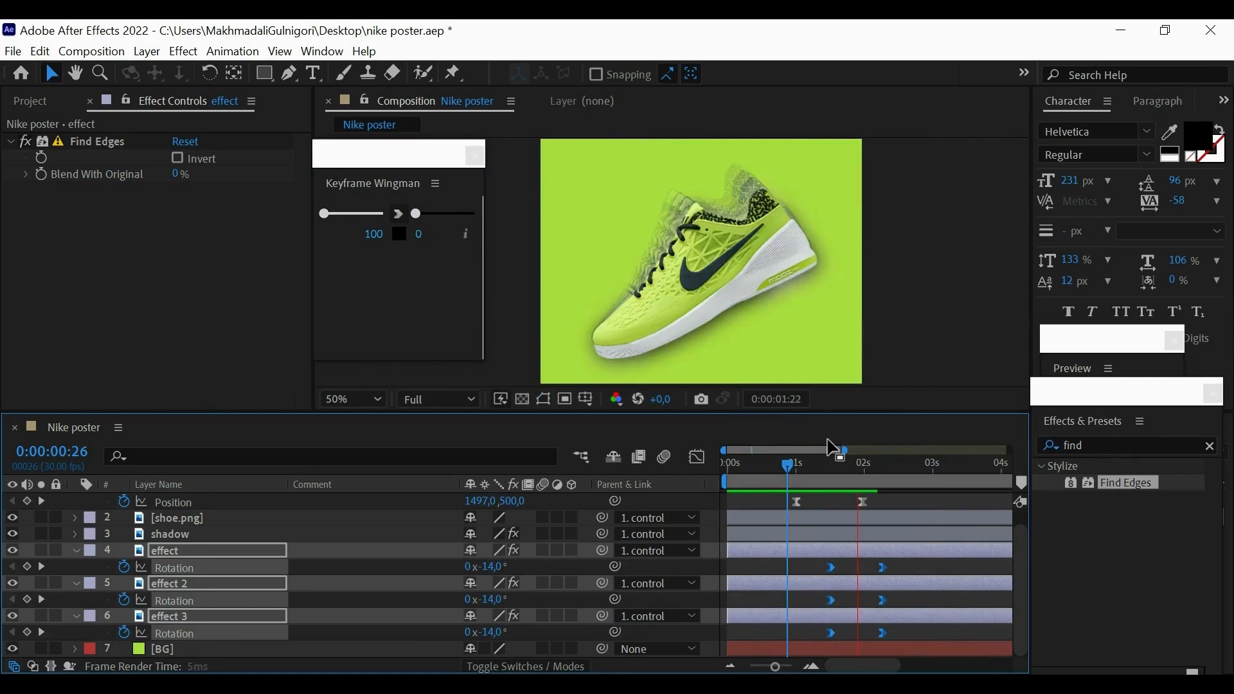
left_click(919, 475)
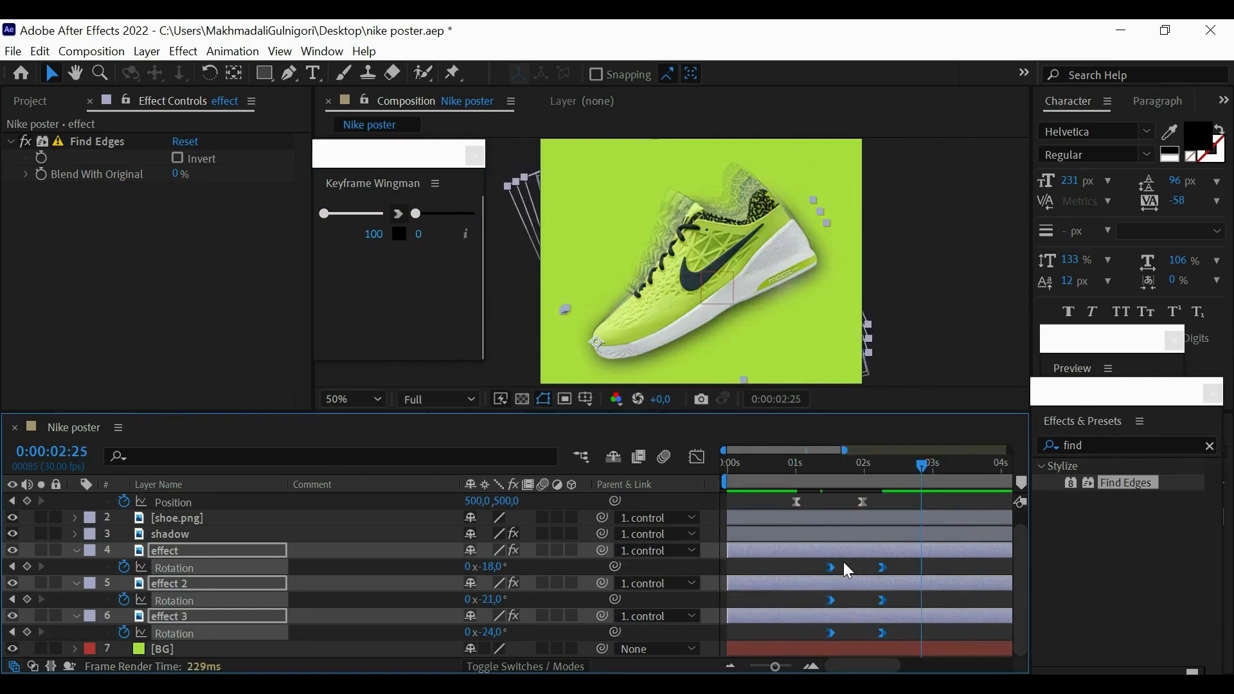
left_click(699, 464)
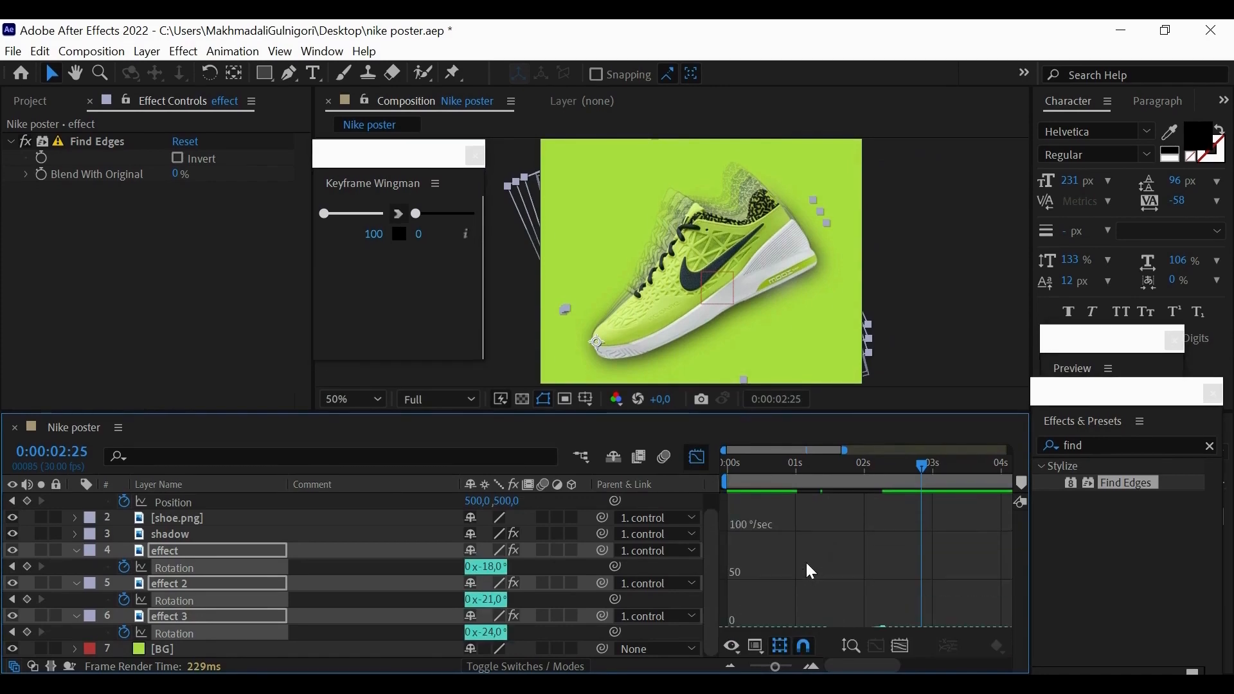
scroll(815, 571, "up", 8)
scroll(877, 555, "down", 8)
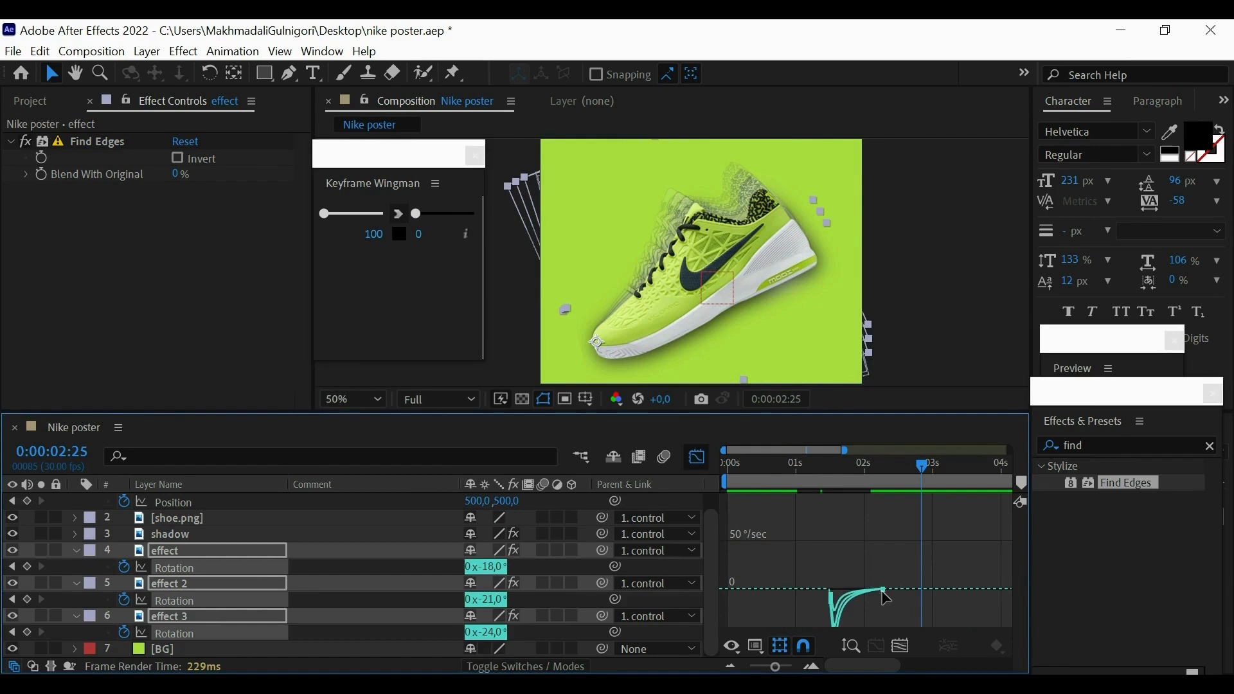
Add a Scale keyframe to the control layer at 0:00:01:18 with a value of 114%.
left_click(188, 501)
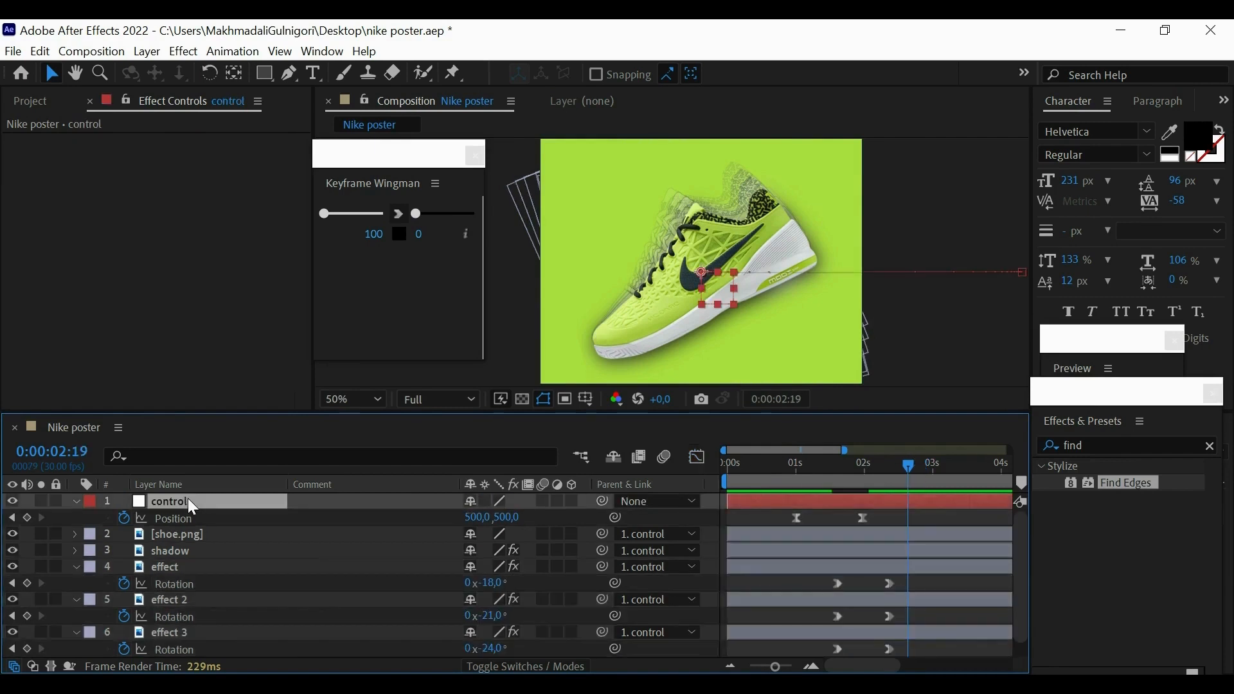
key("s")
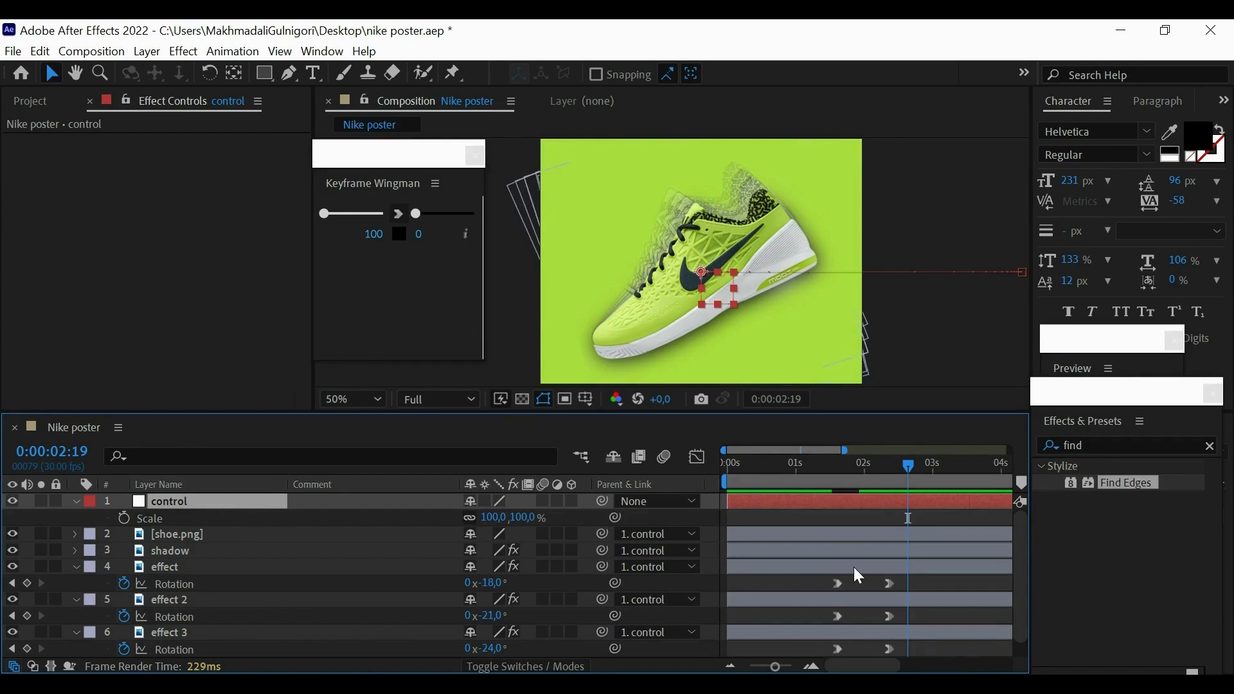
left_click_drag(901, 469, 837, 437)
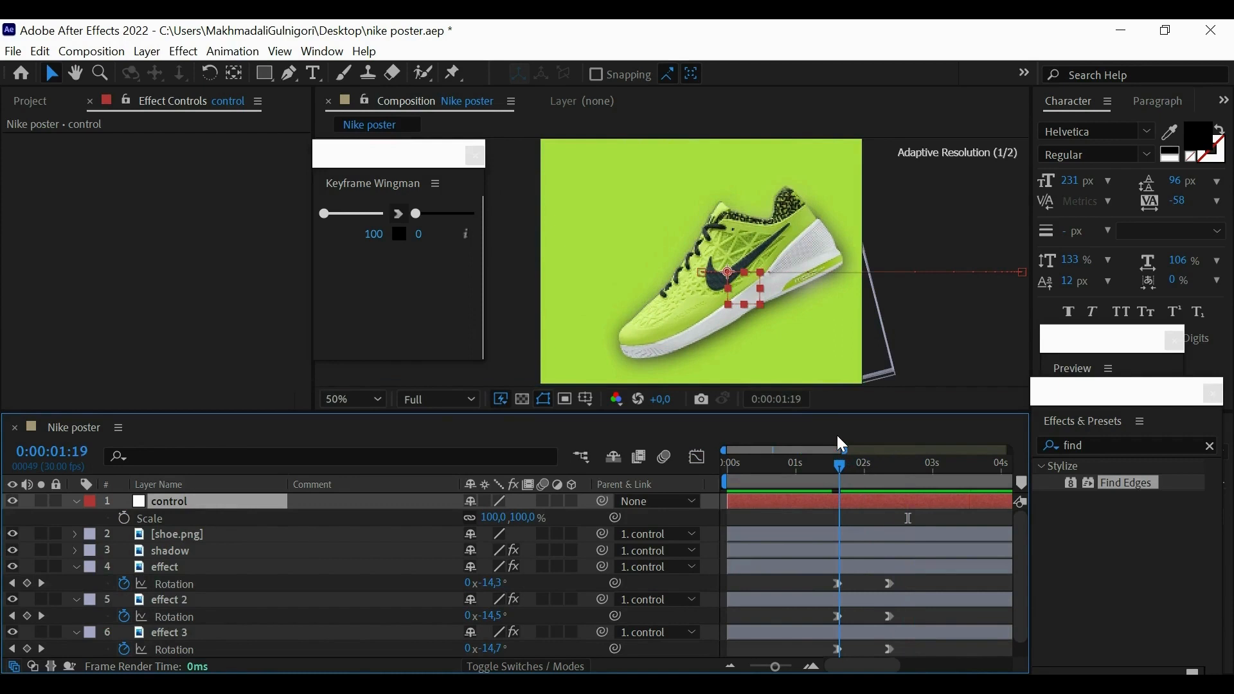
left_click(837, 471)
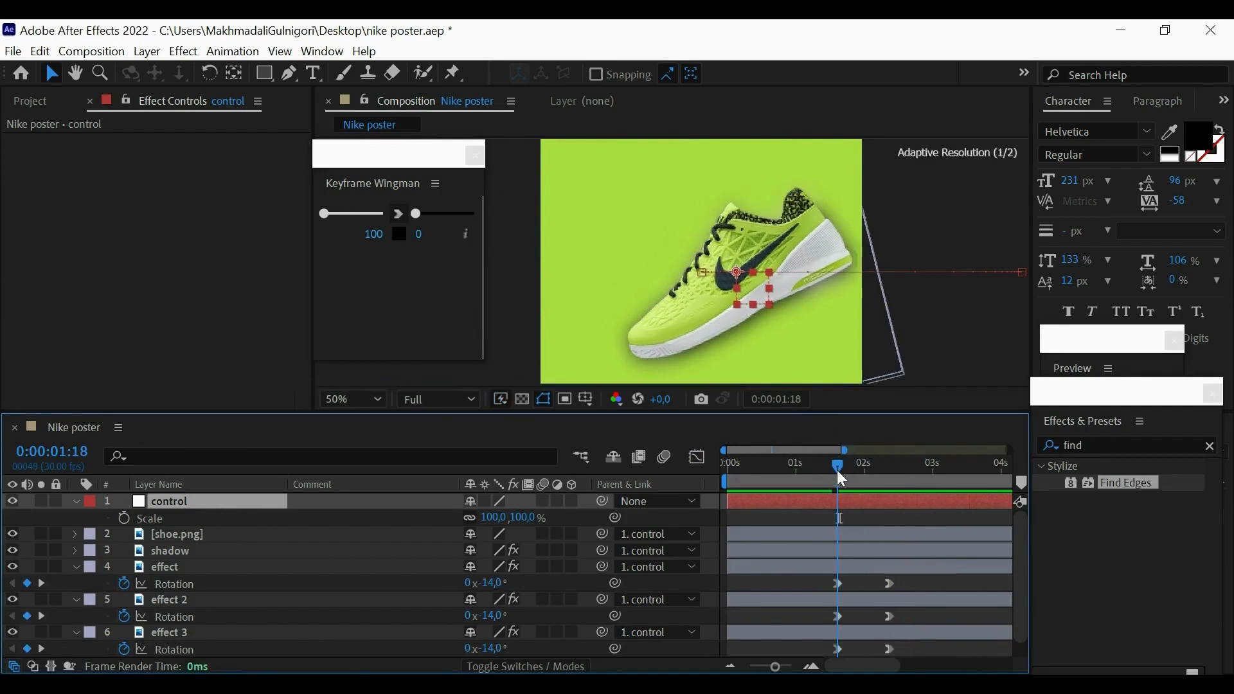
left_click(125, 517)
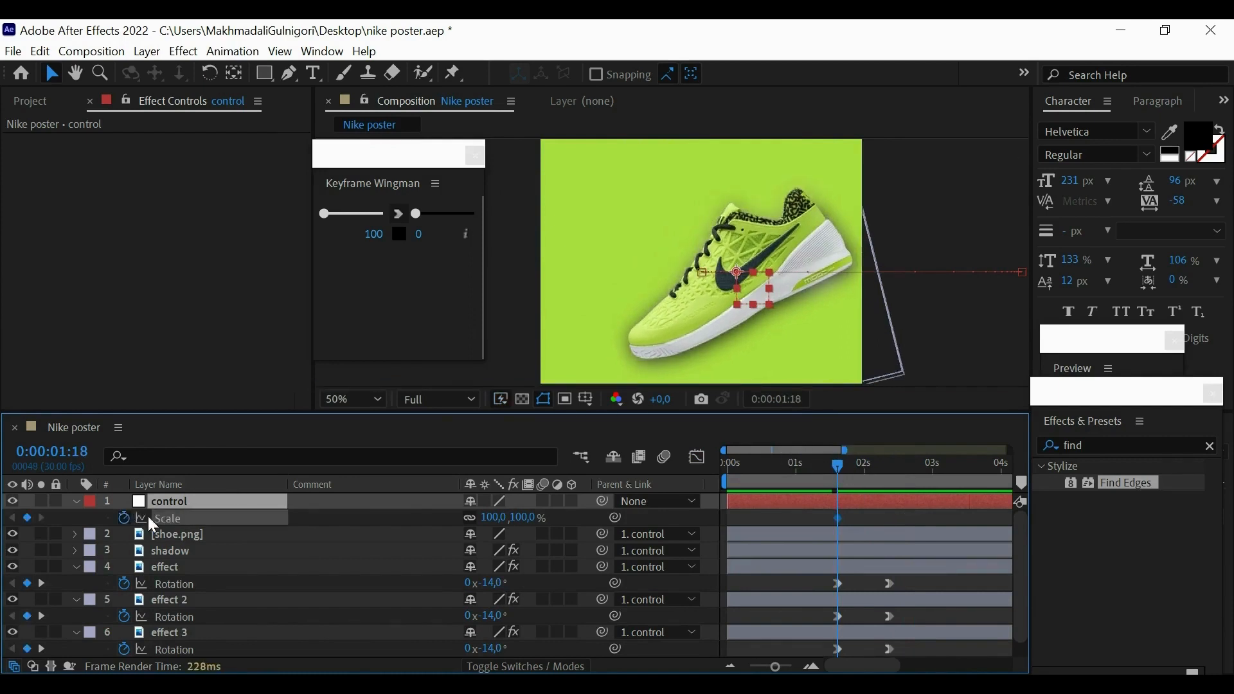
left_click_drag(507, 519, 513, 523)
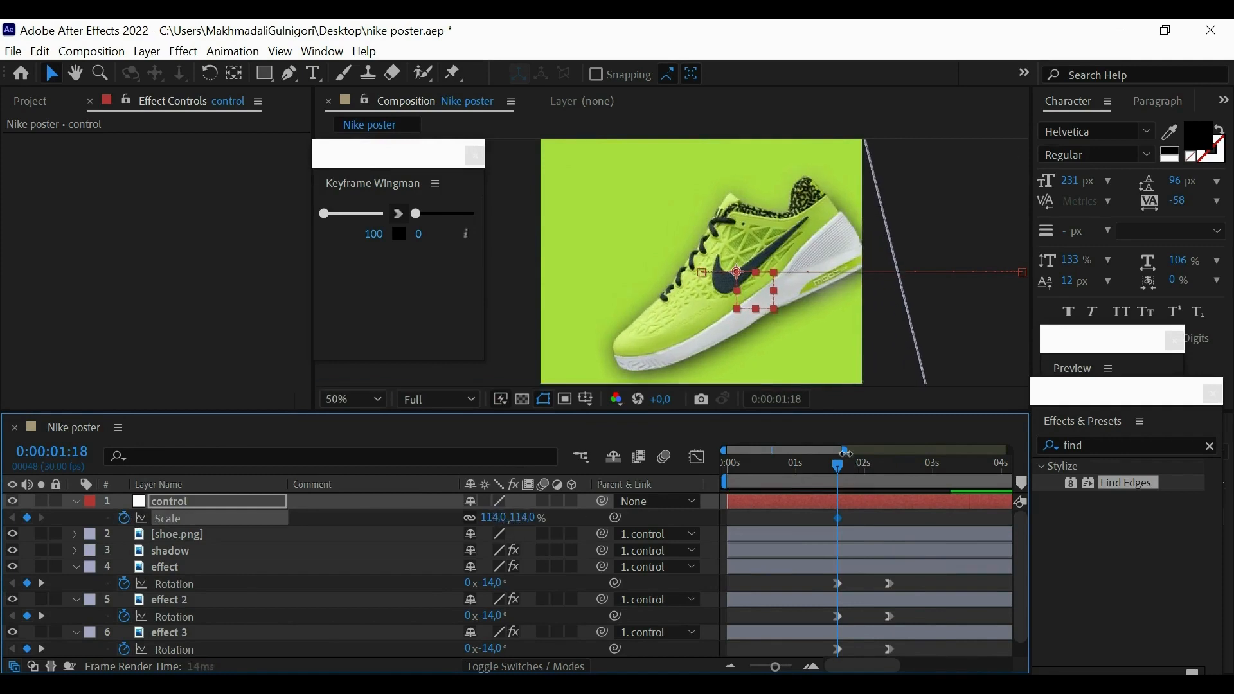
Set the control layer's Scale to 100% at 0:00:02:12 and preview the animation from 0:00:01:10.
left_click_drag(842, 463, 896, 482)
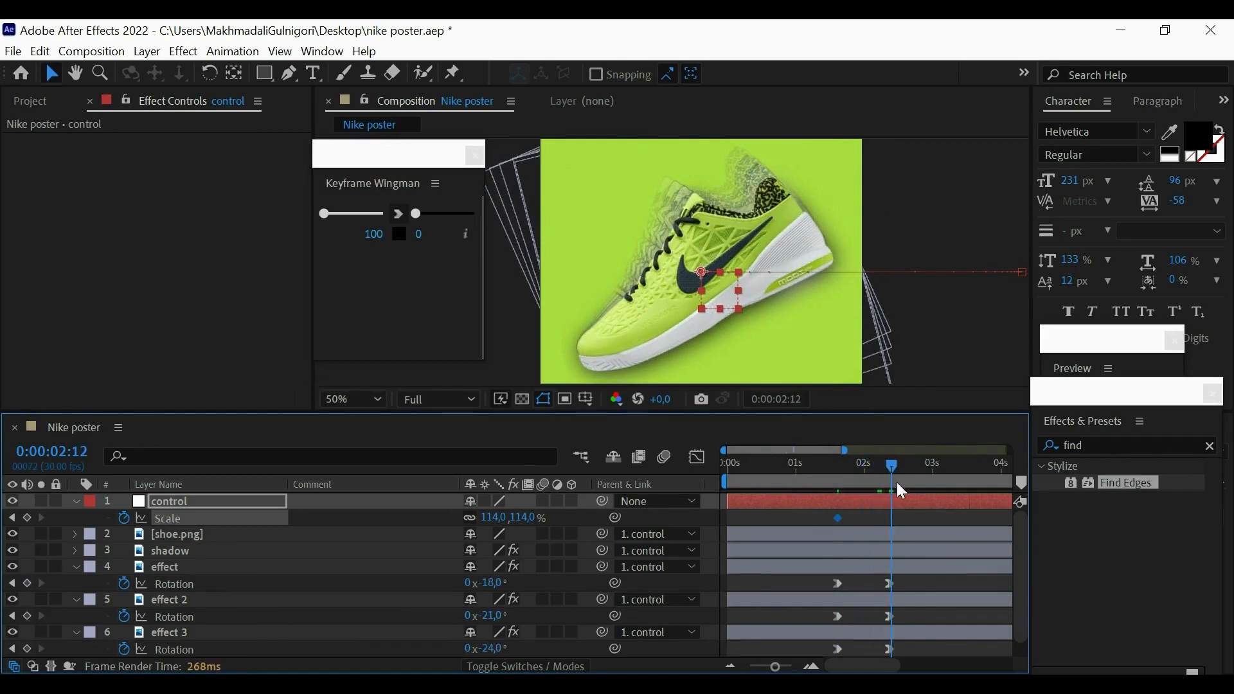
left_click(533, 517)
type("100")
left_click(138, 341)
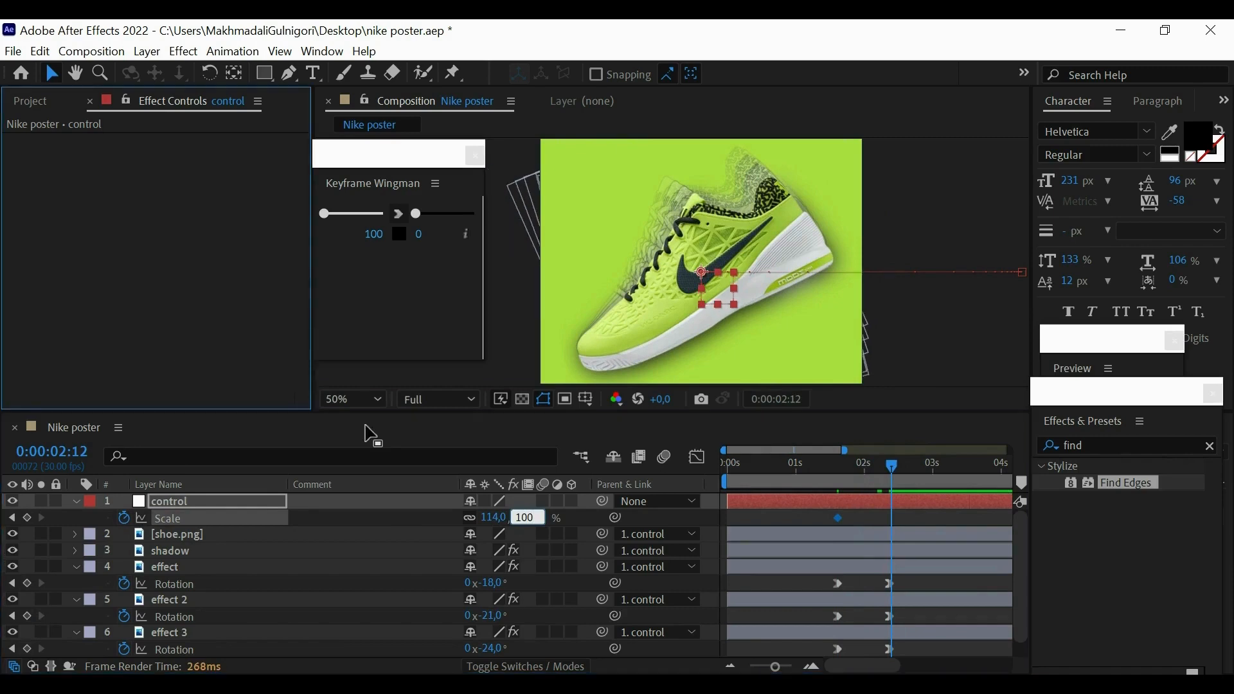
left_click_drag(825, 457, 820, 456)
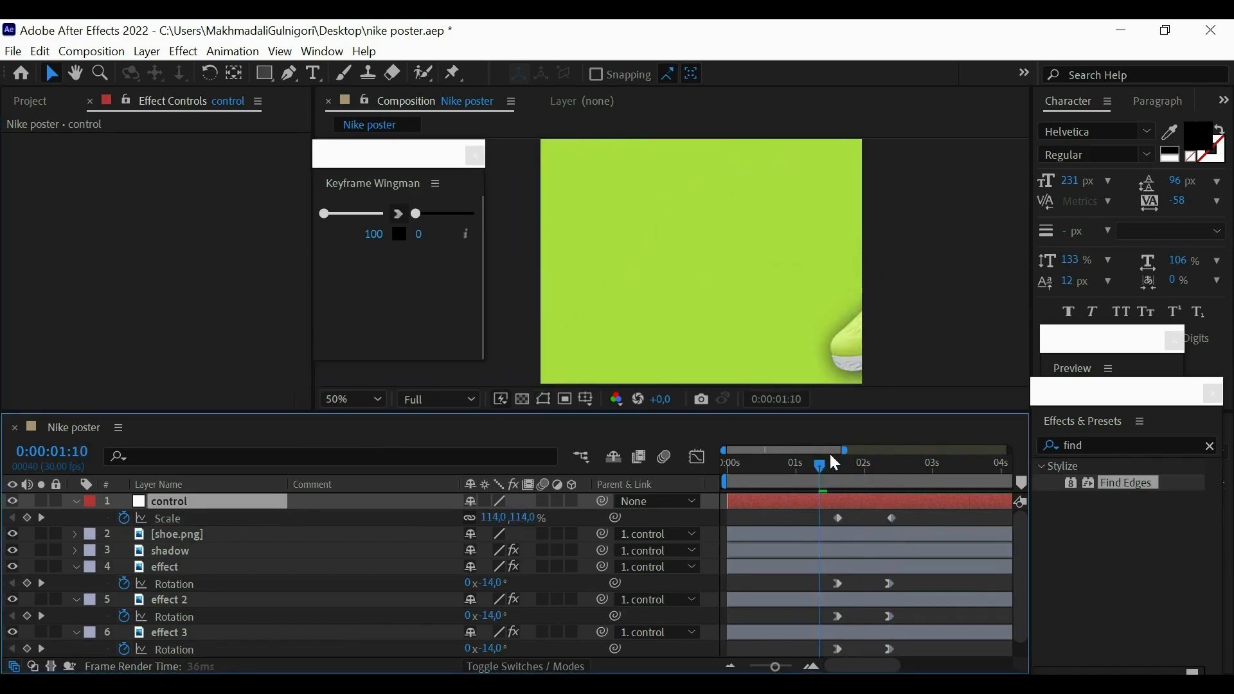
key("space")
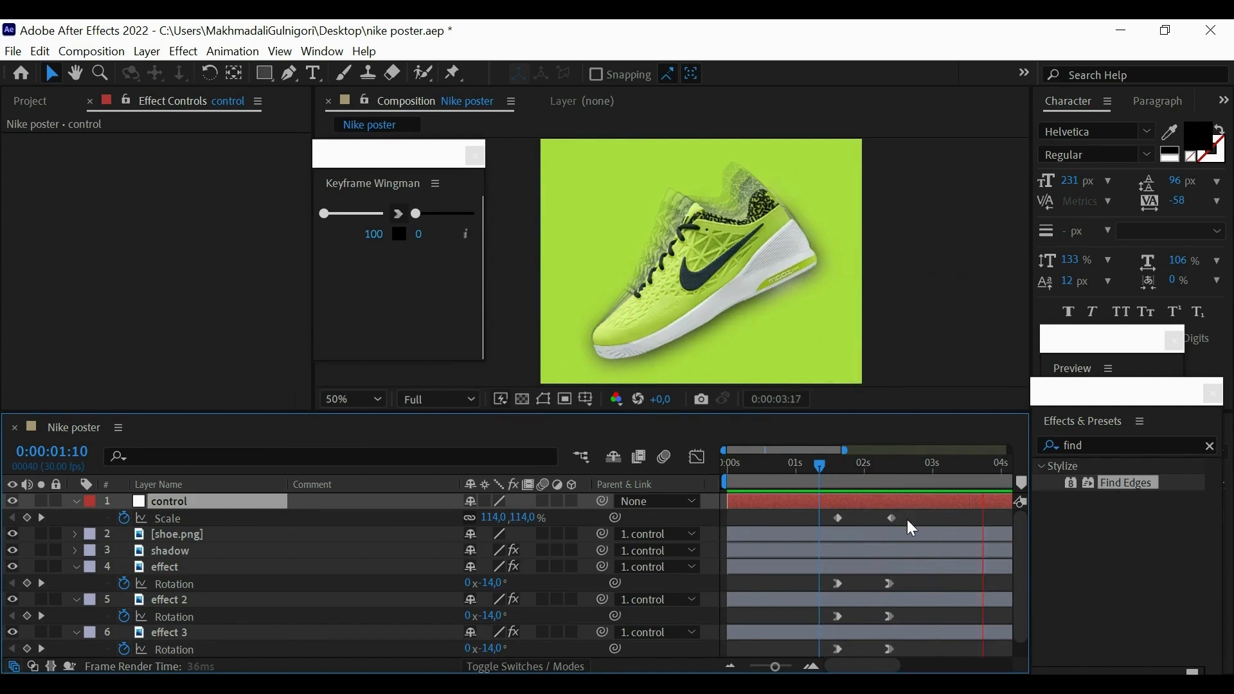
Ease both Scale keyframes of the control layer in Keyframe Wingman with 0 and 100.
left_click_drag(906, 519, 831, 518)
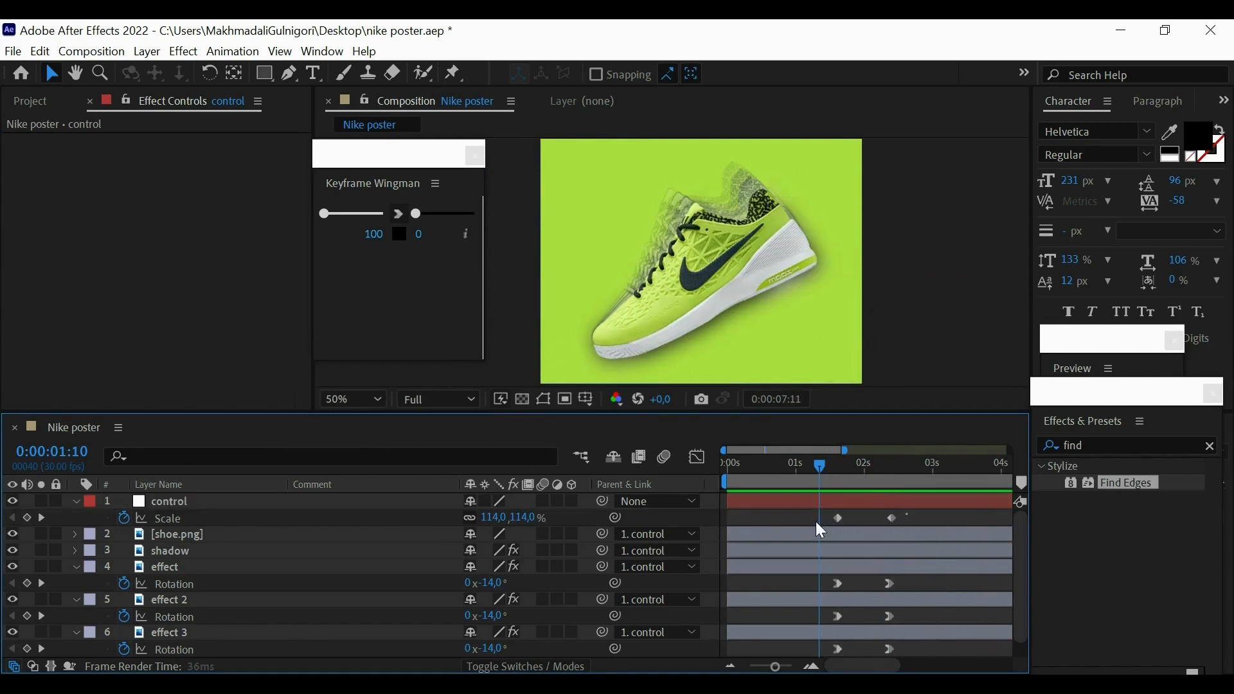
key("space")
left_click_drag(844, 450, 1010, 449)
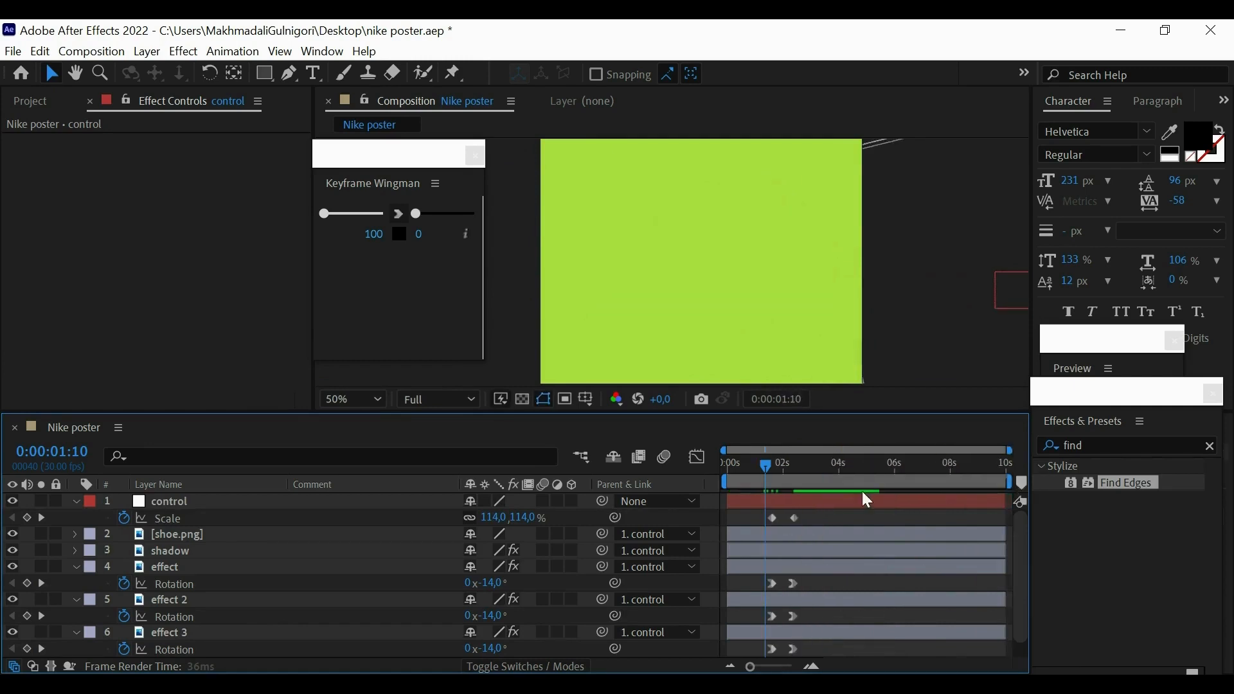
left_click_drag(753, 462, 652, 468)
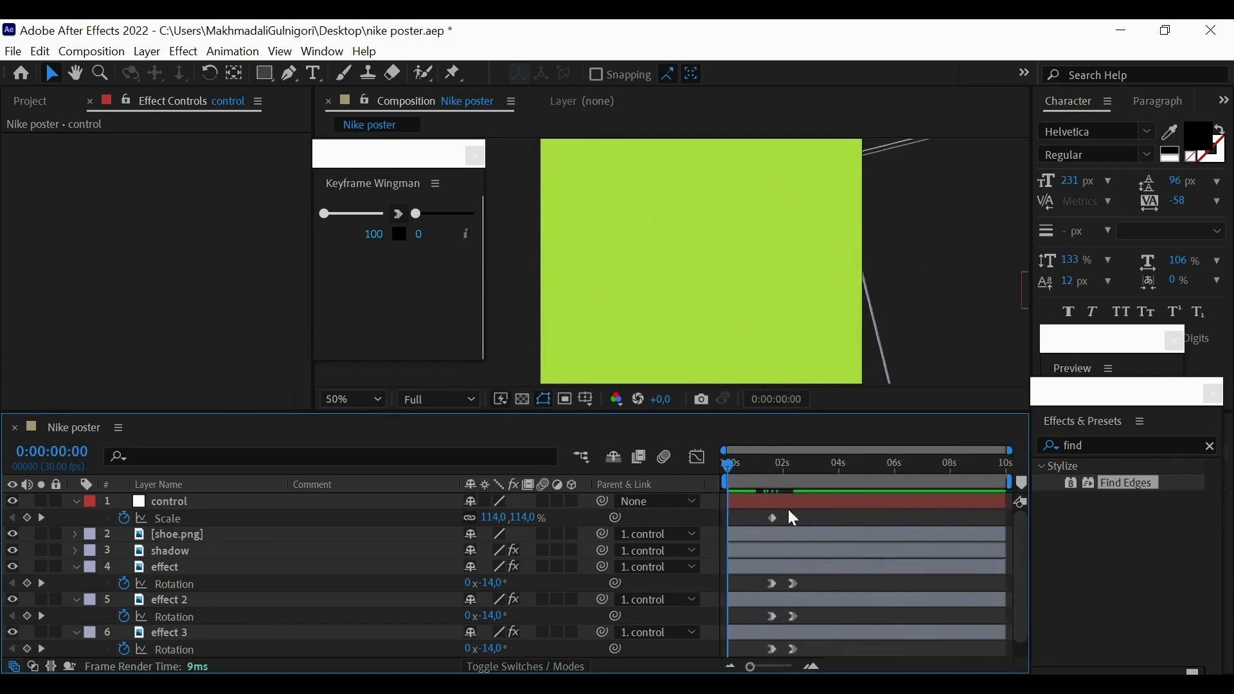
left_click(772, 519)
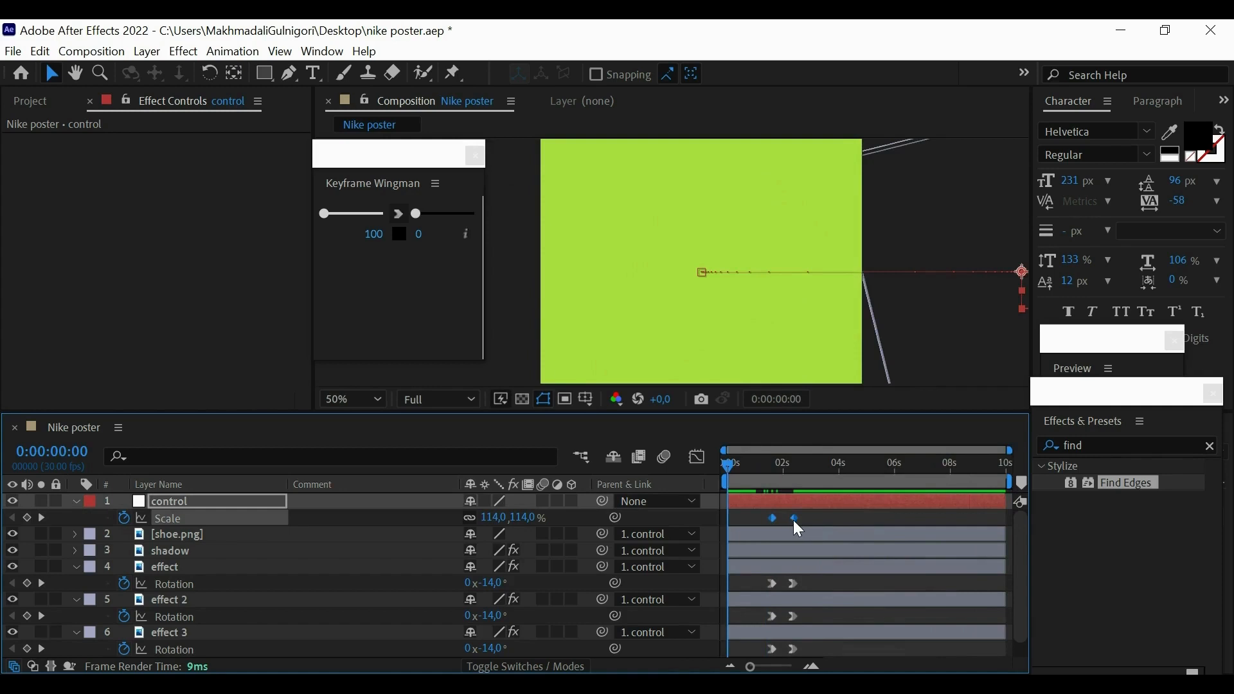
left_click(467, 228)
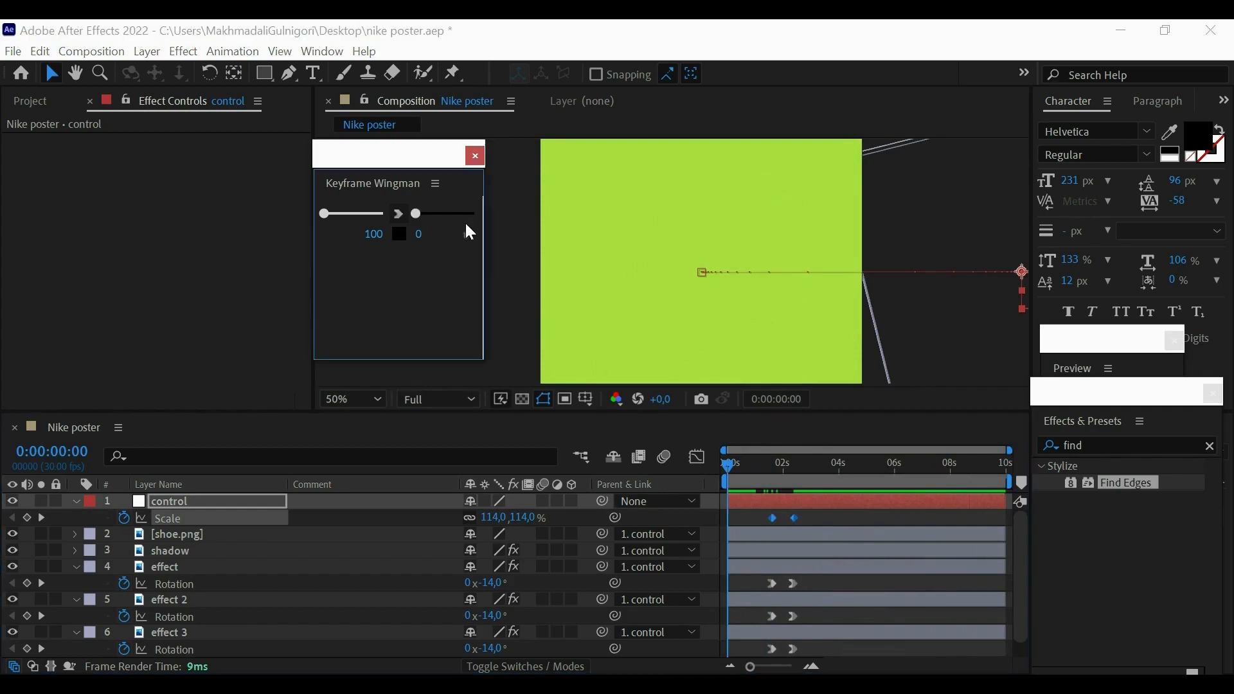
left_click(398, 233)
left_click(398, 214)
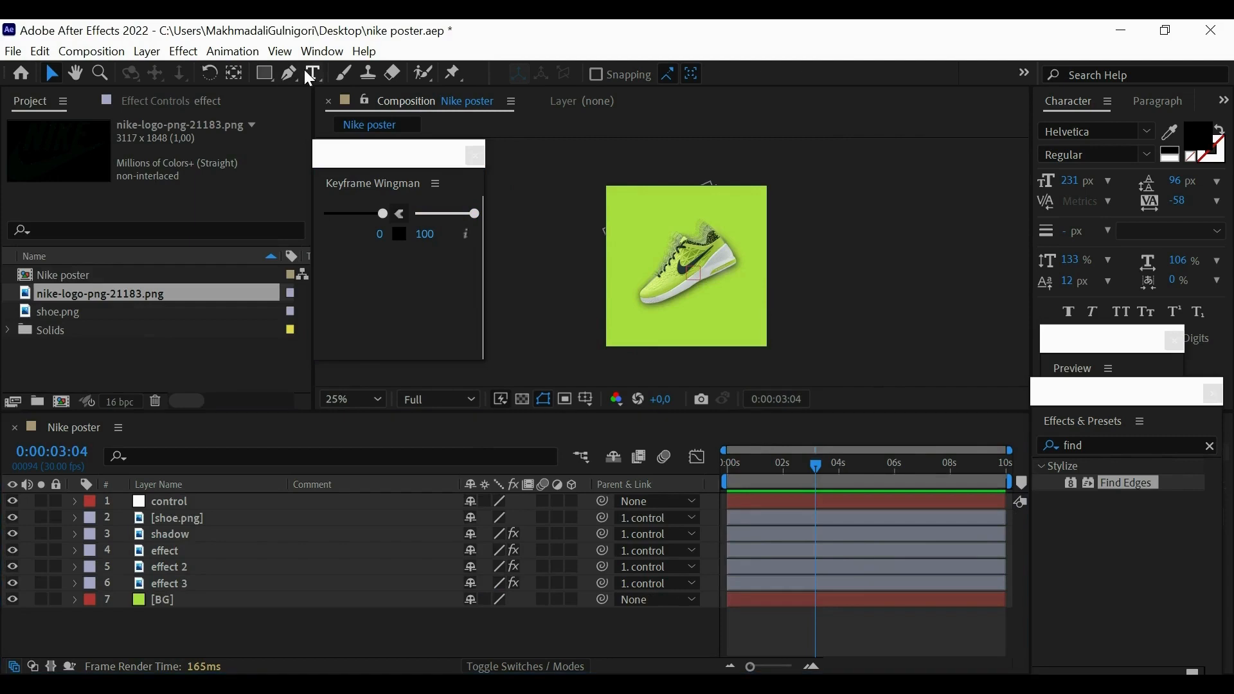
Create a text layer reading NIKE over the upper part of the shoe.
left_click(313, 73)
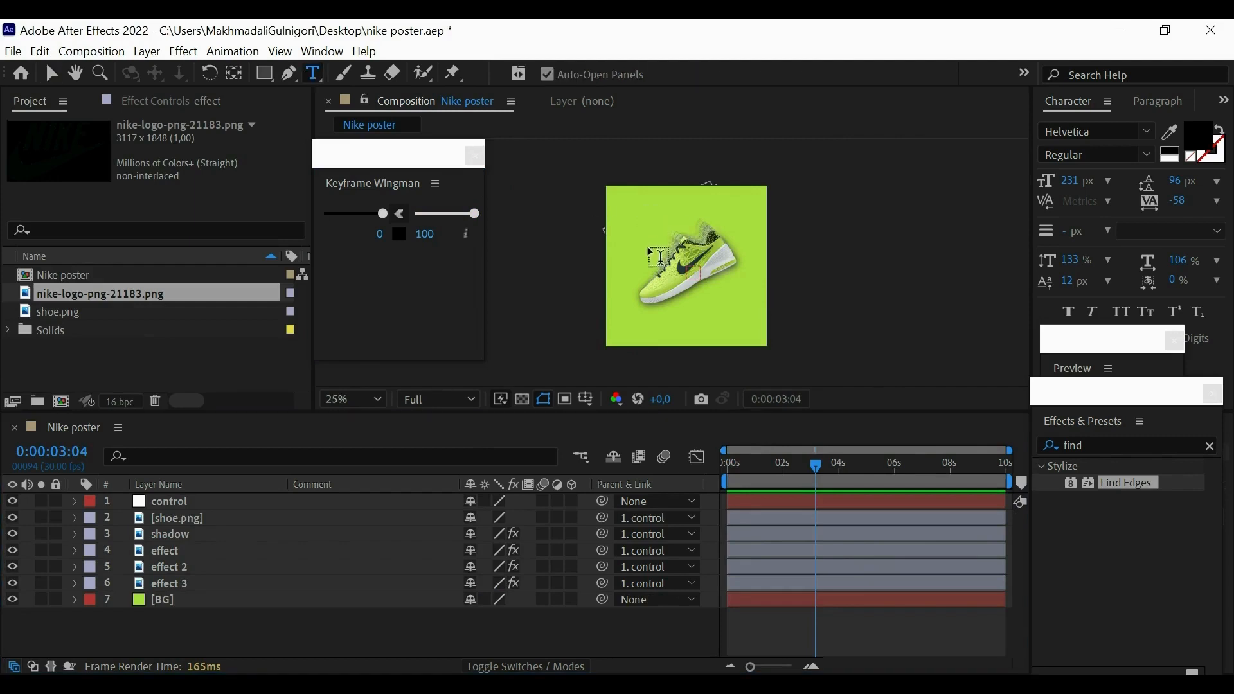
left_click(658, 259)
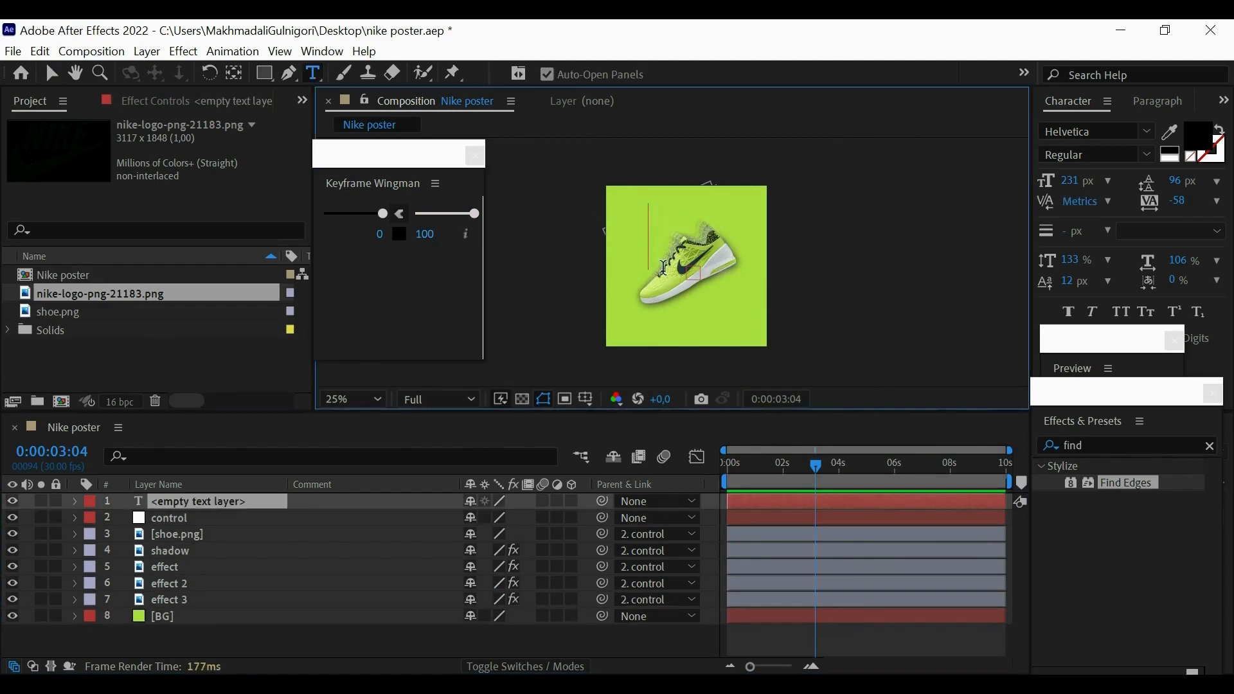
type("n")
key("BackSpace")
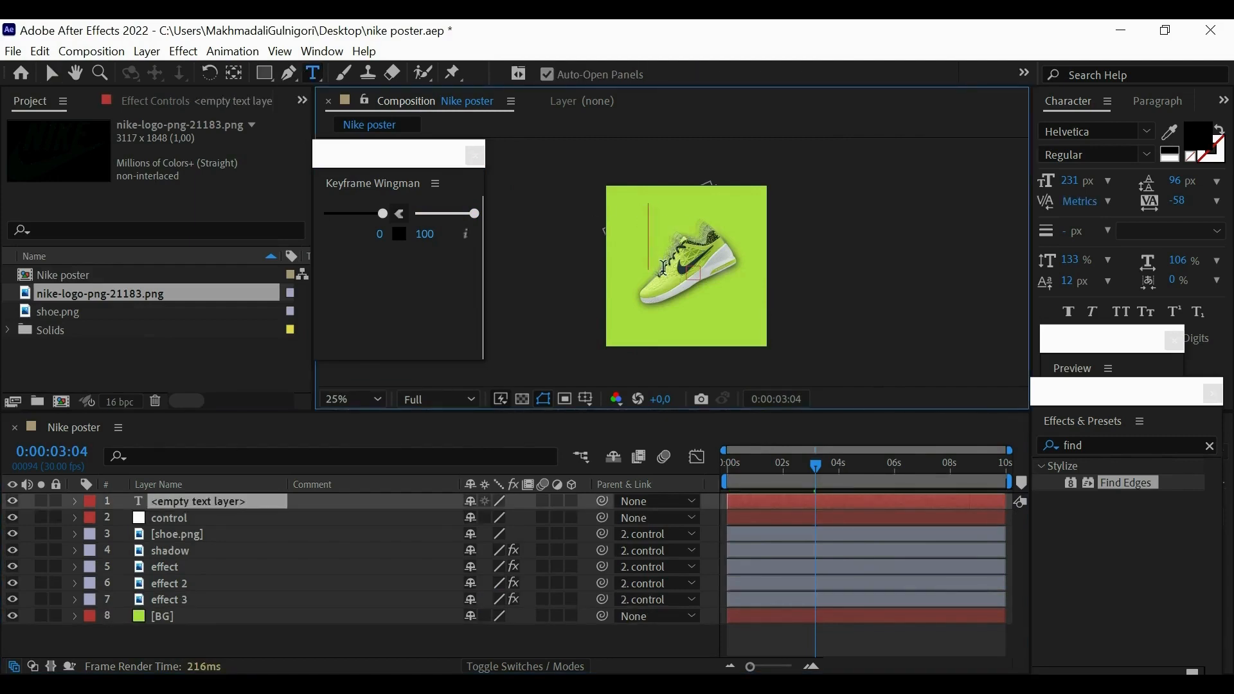
type("NIKE")
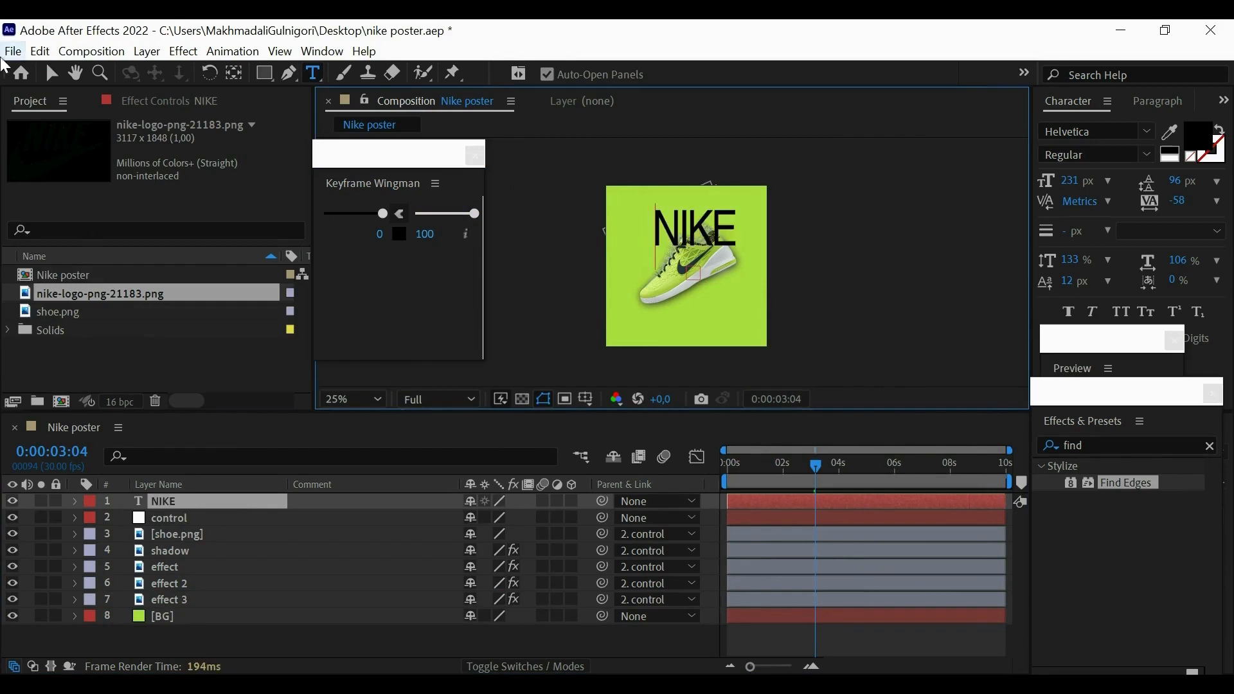
left_click(51, 74)
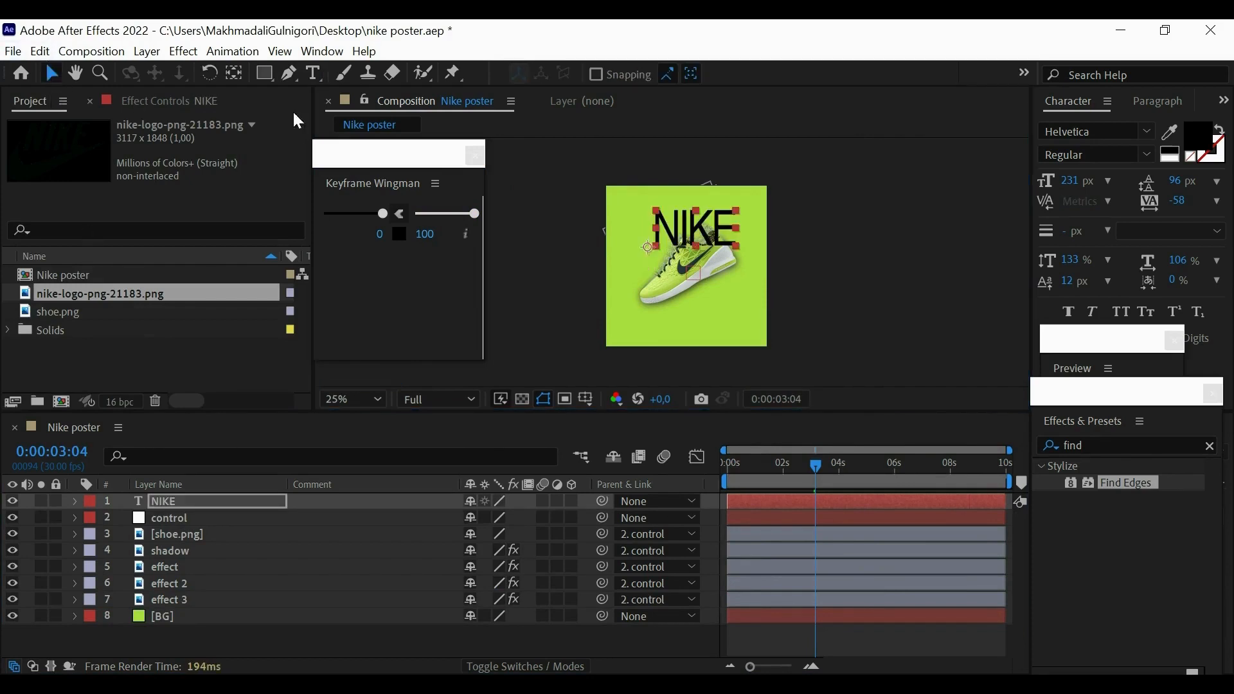
Move the NIKE text layer's anchor point to the centre of the word with the Pan Behind tool.
left_click(234, 73)
left_click(700, 248)
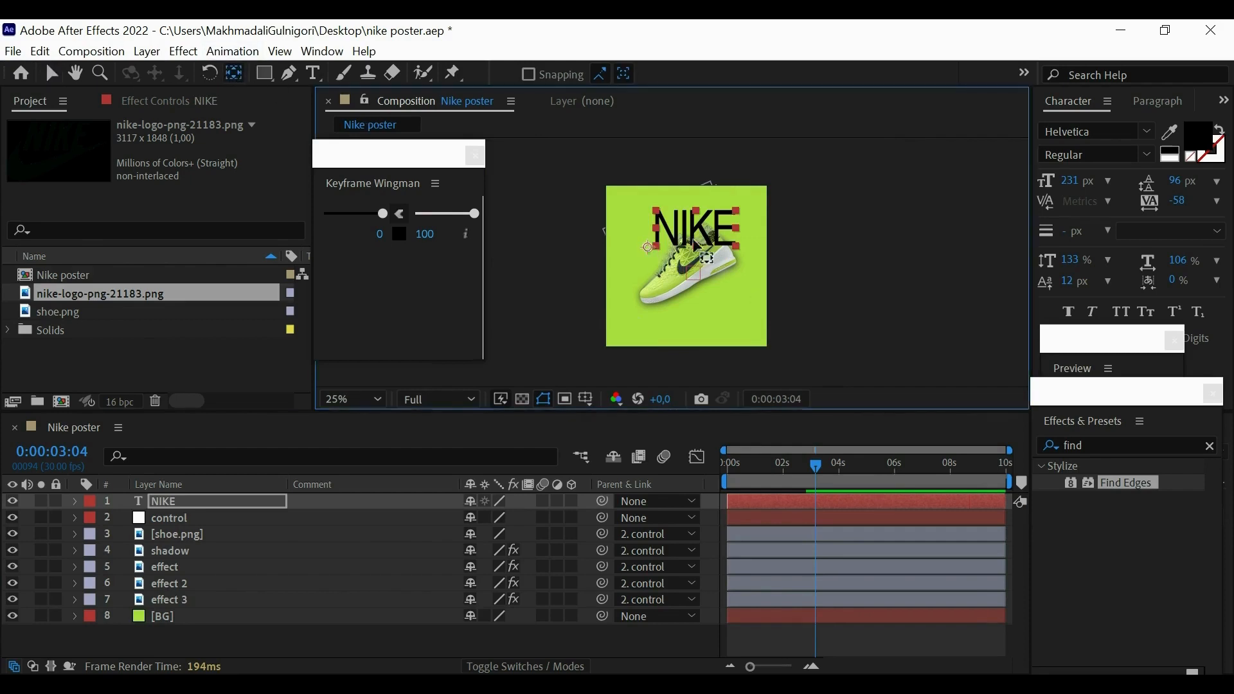
key("Caps_Lock")
left_click_drag(695, 231, 693, 232)
key("Caps_Lock")
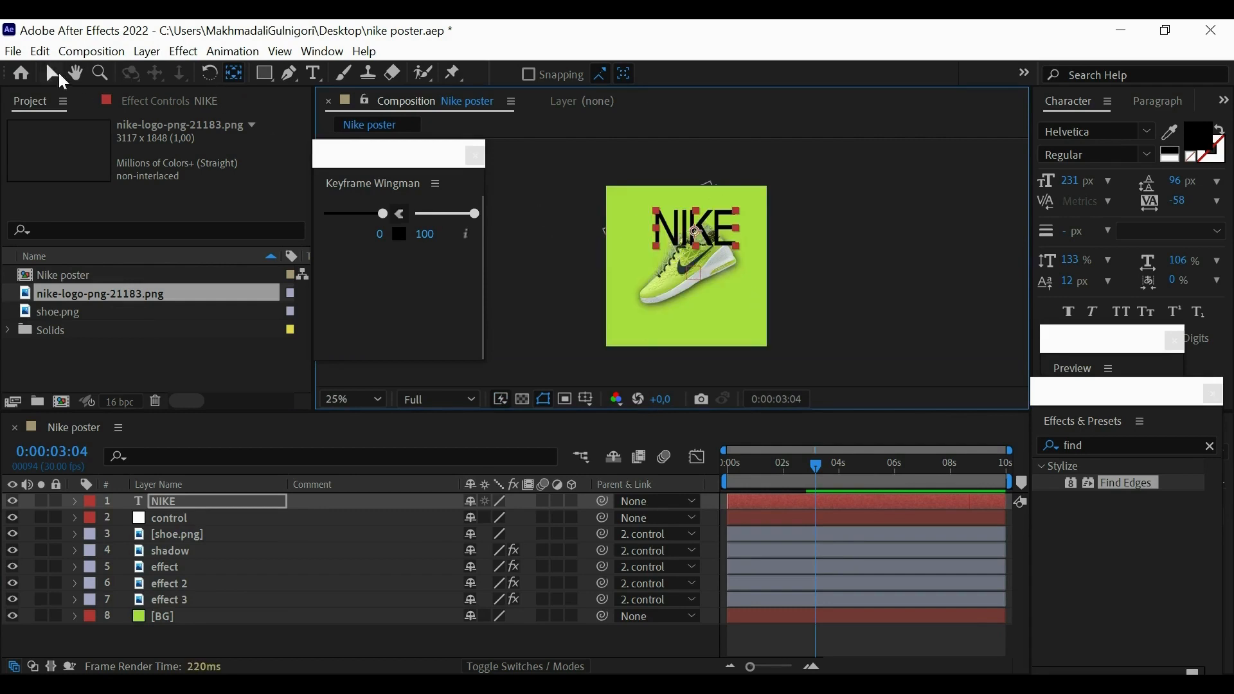
left_click(54, 74)
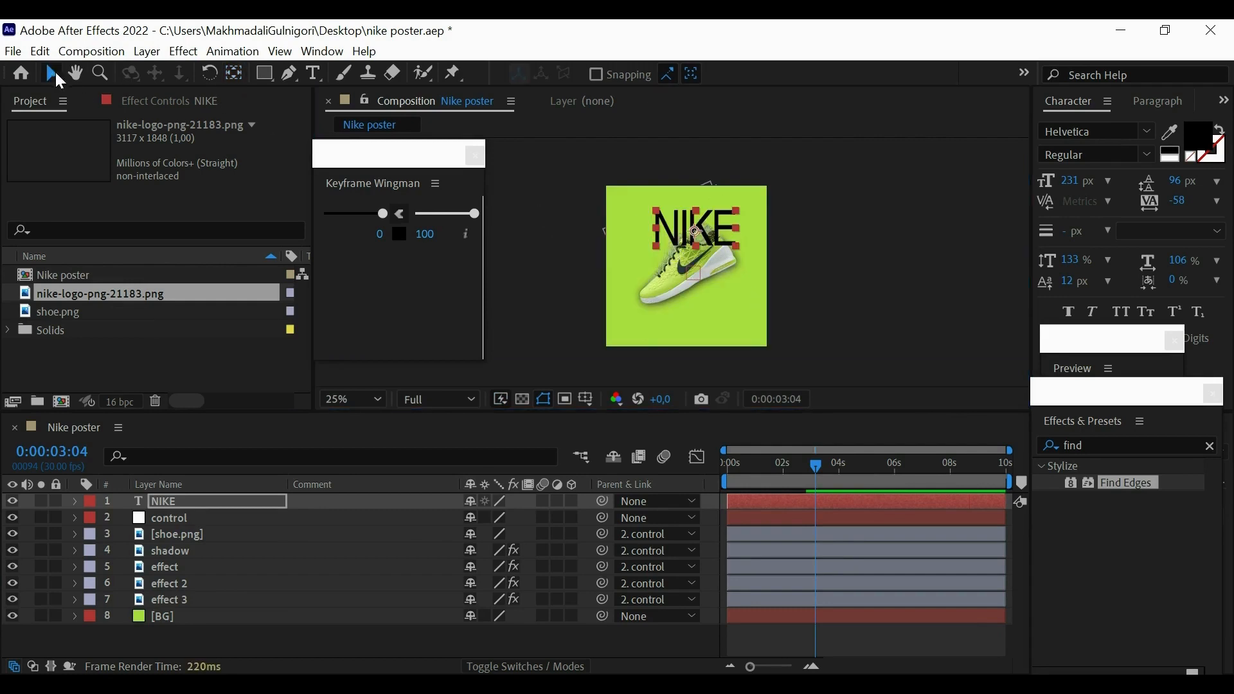
Swap the NIKE text's fill and stroke so only an outline remains, and set the stroke color to white.
left_click(1222, 133)
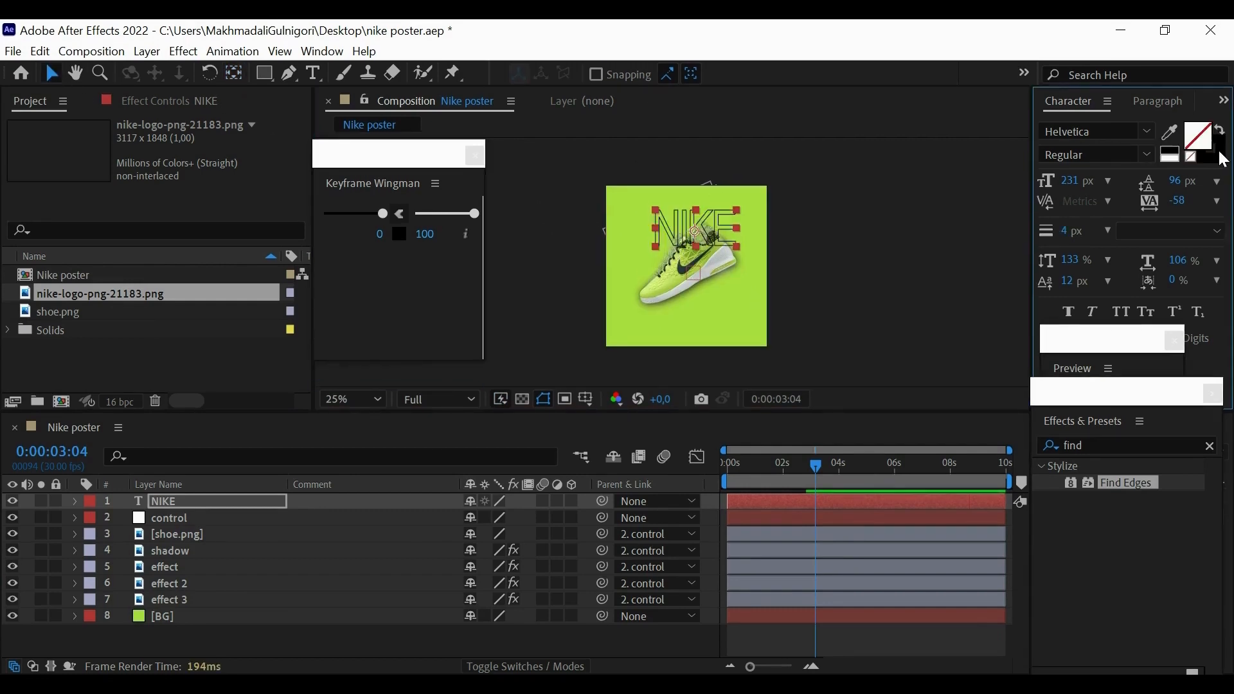
left_click(1220, 158)
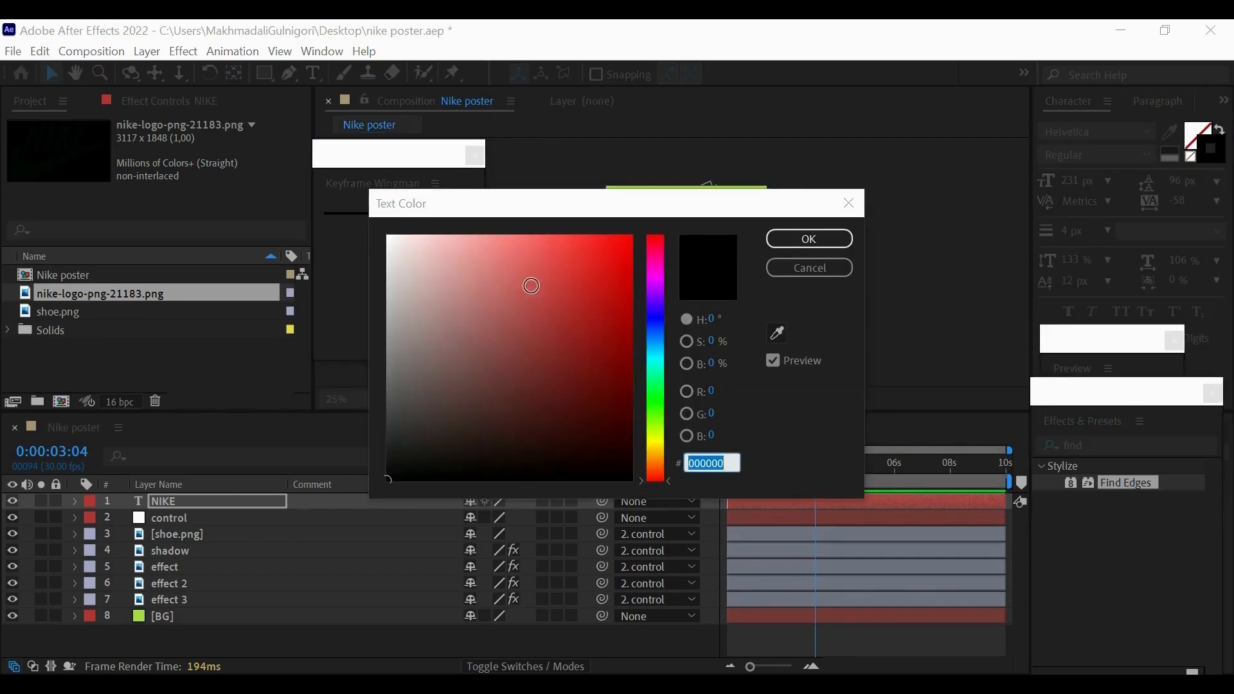
left_click(386, 236)
key("Return")
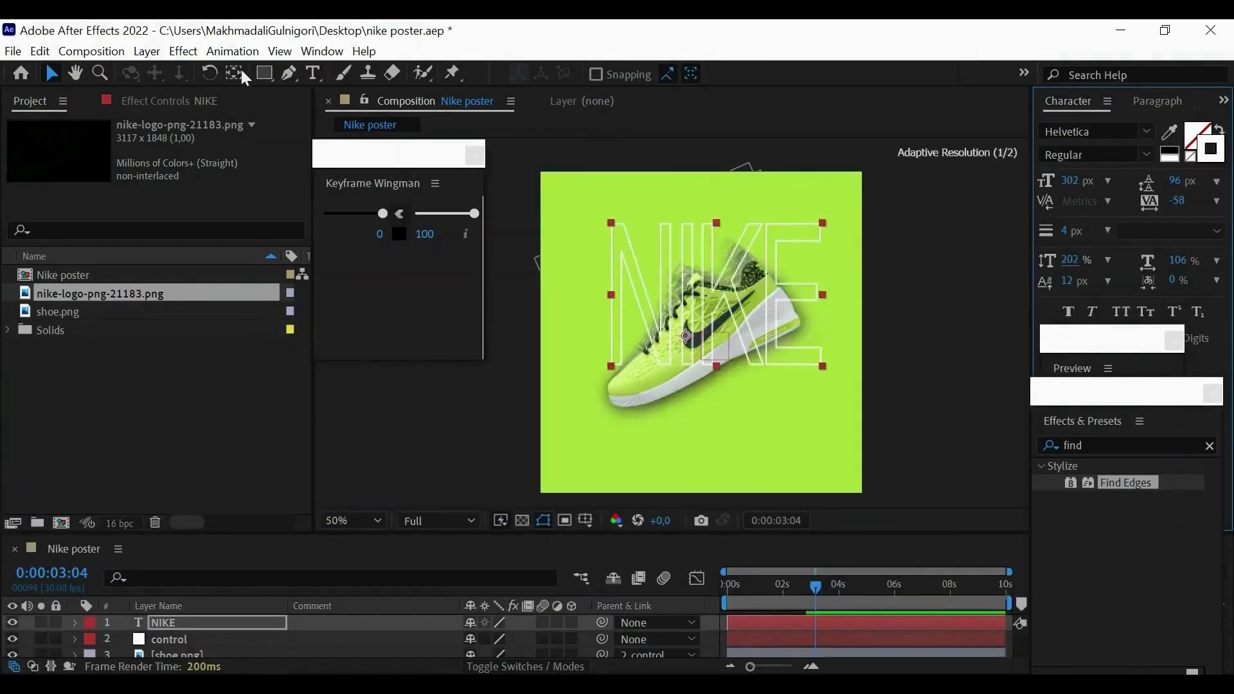
Stretch the NIKE text to 220% vertical and 125% horizontal scale and reposition it around the shoe in the middle of the poster.
left_click_drag(1069, 259, 1065, 259)
left_click_drag(1177, 260, 1190, 260)
left_click_drag(703, 301, 631, 334)
left_click(682, 337)
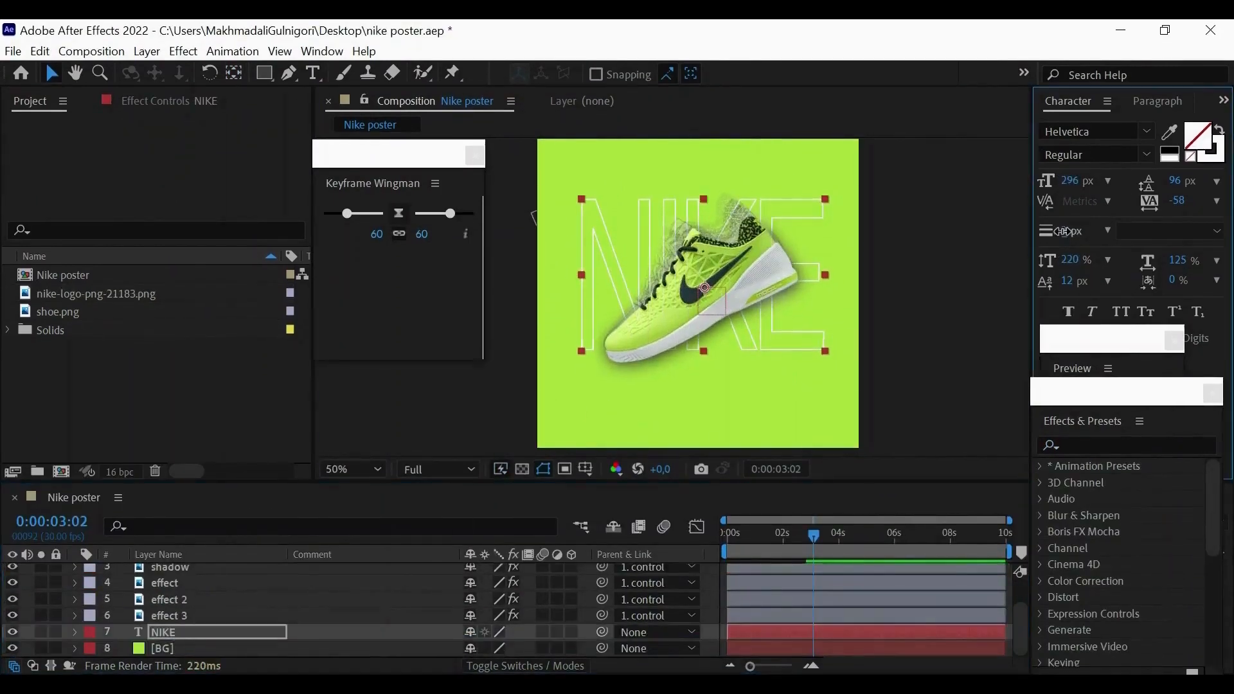
Reduce the NIKE text's vertical scale to 198%.
scroll(911, 295, "down", 2)
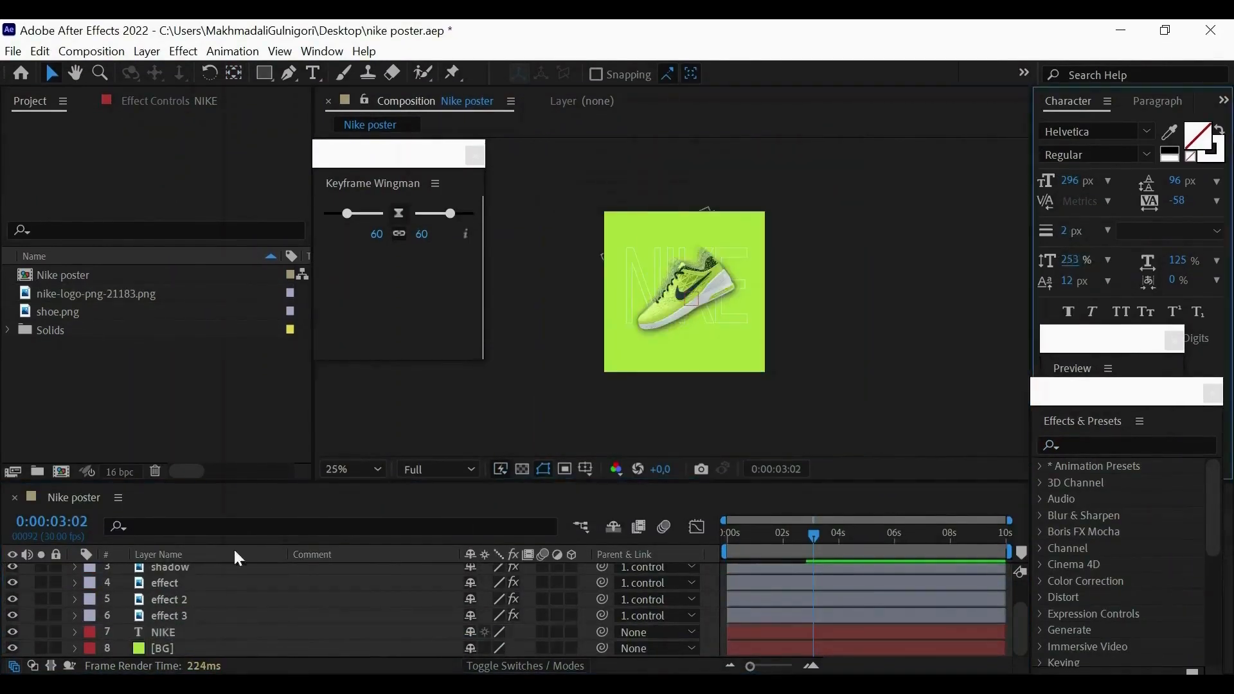
left_click(164, 633)
left_click_drag(1070, 260, 1034, 259)
Draw a pale vertical rectangle as a new shape layer running the full height of the poster near its right edge.
left_click(911, 295)
key("q")
left_click_drag(745, 213, 759, 374)
key("v")
scroll(927, 330, "up", 2)
scroll(270, 604, "up", 2)
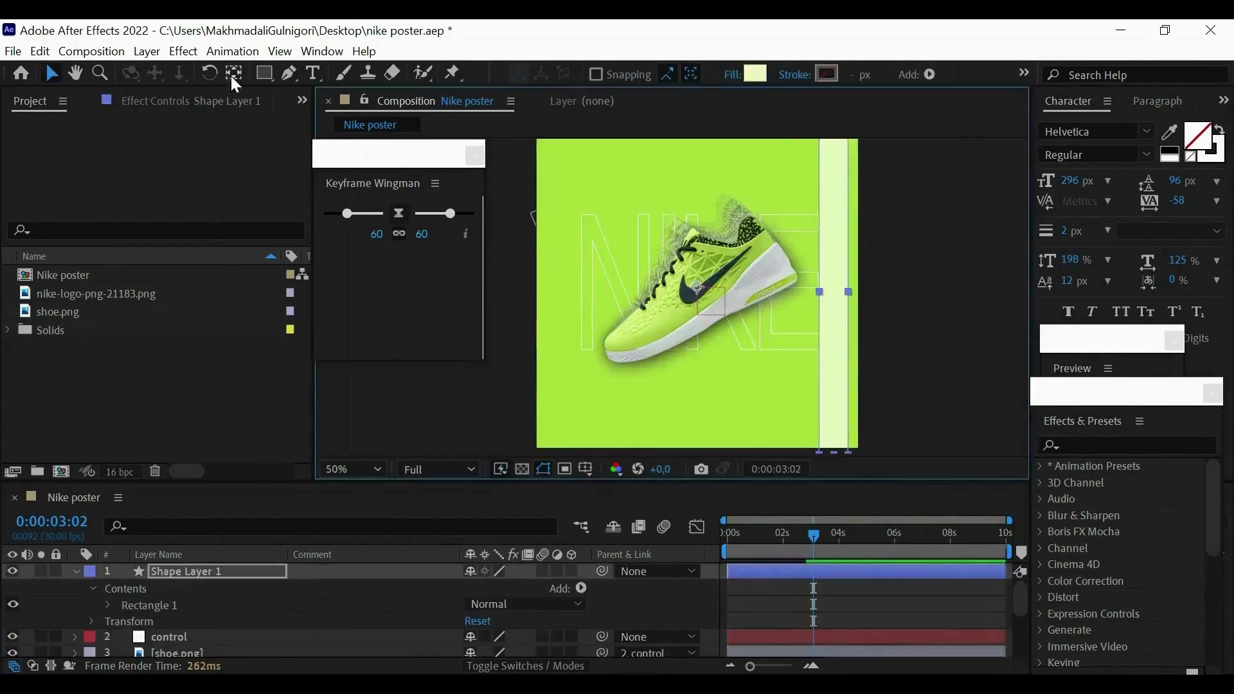
Center the stripe's anchor point and narrow the stripe beside the poster's right edge.
double_click(233, 76, "ctrl")
left_click(51, 75)
left_click_drag(848, 292, 845, 291)
Rename the stripe's shape layer to line 1.
left_click(77, 572)
key("Return")
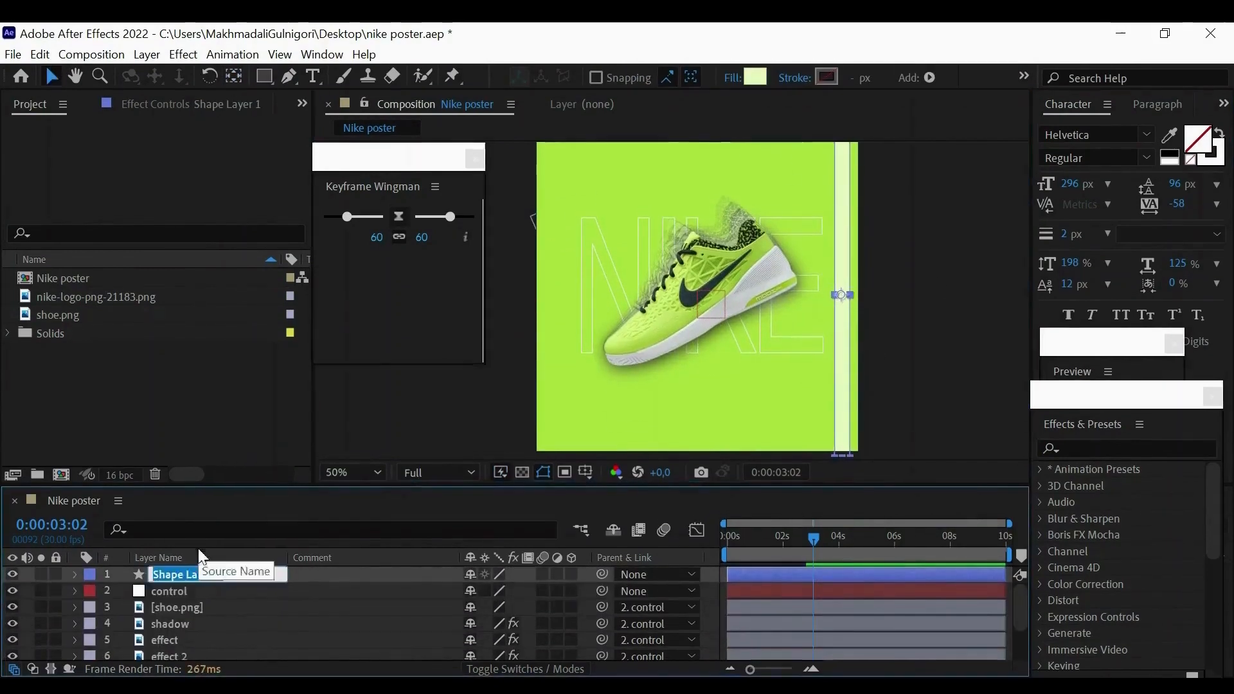
type("line 1")
key("Return")
Duplicate the stripe layer and shift the copy left to form a second parallel stripe.
key("ctrl+d")
key("p")
left_click_drag(472, 587, 424, 587)
Scale the Nike logo image down to 3% and place it over the stripes in the poster's upper-right corner.
key("comma")
key("comma")
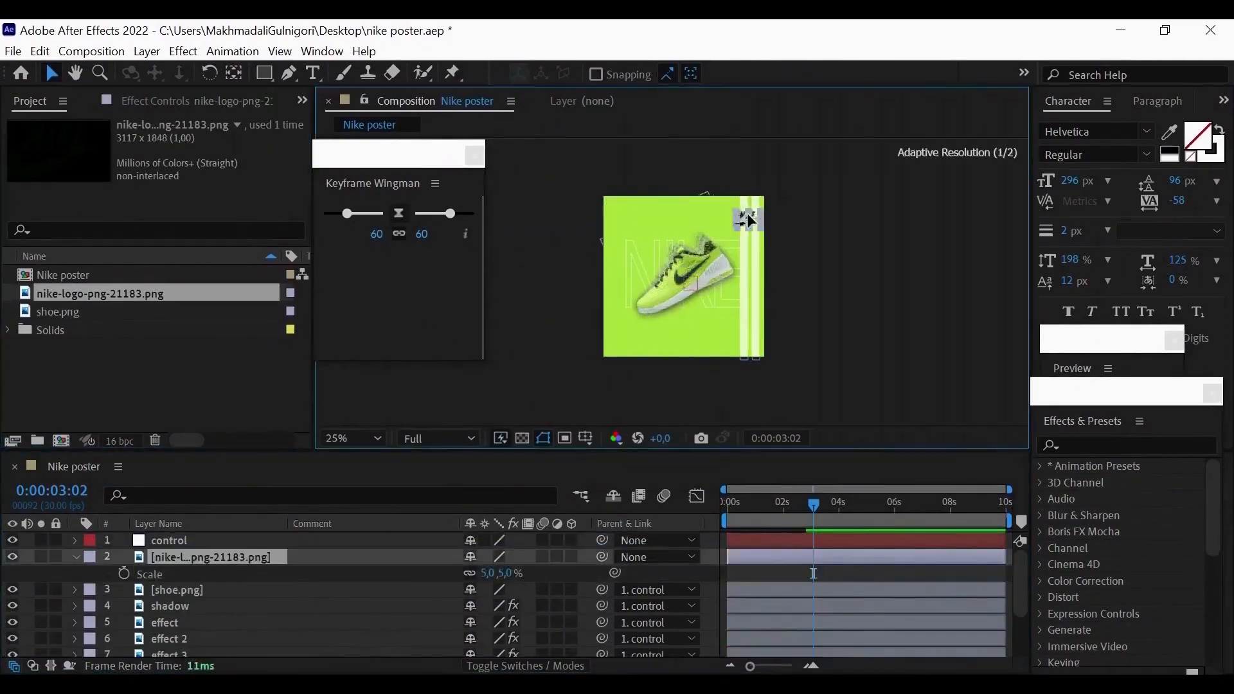
key("period")
left_click_drag(608, 210, 598, 258)
left_click_drag(503, 573, 502, 606)
left_click_drag(823, 197, 819, 185)
Create a black 30 px text layer reading NEW ARRIVAL above the shoe.
left_click(927, 270)
key("ctrl+t")
left_click(588, 249)
type("NEW ARRIVW")
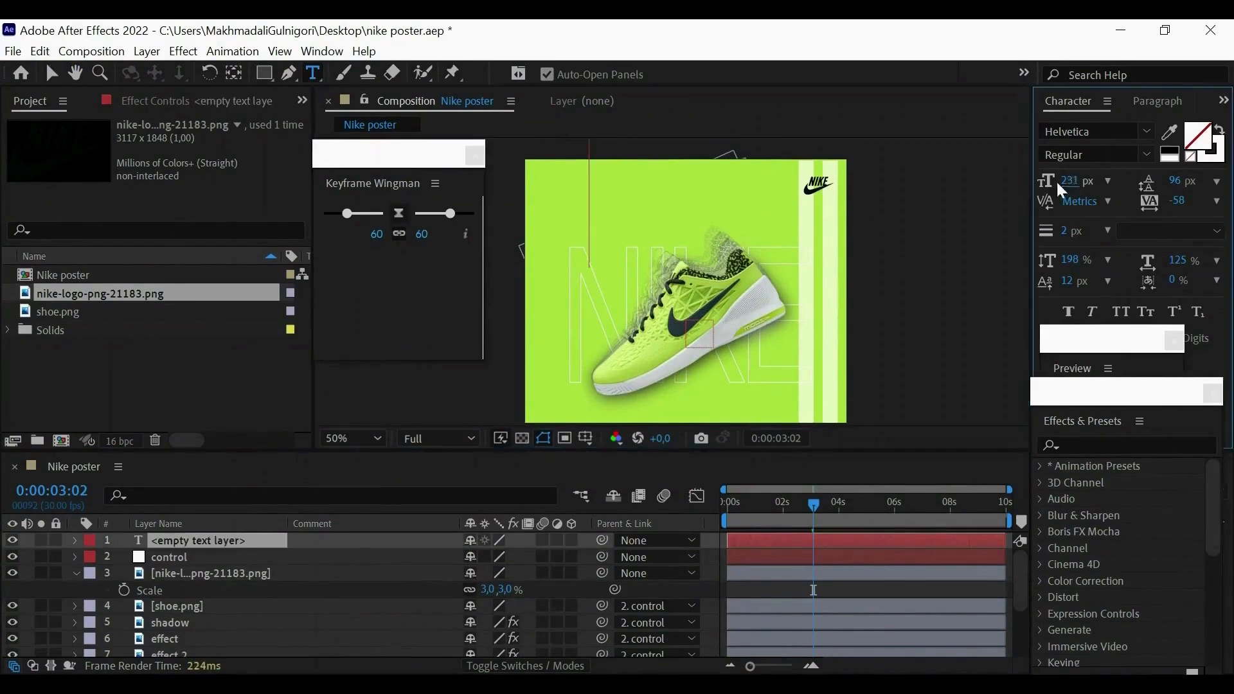
key("BackSpace")
key("BackSpace")
key("BackSpace")
key("BackSpace")
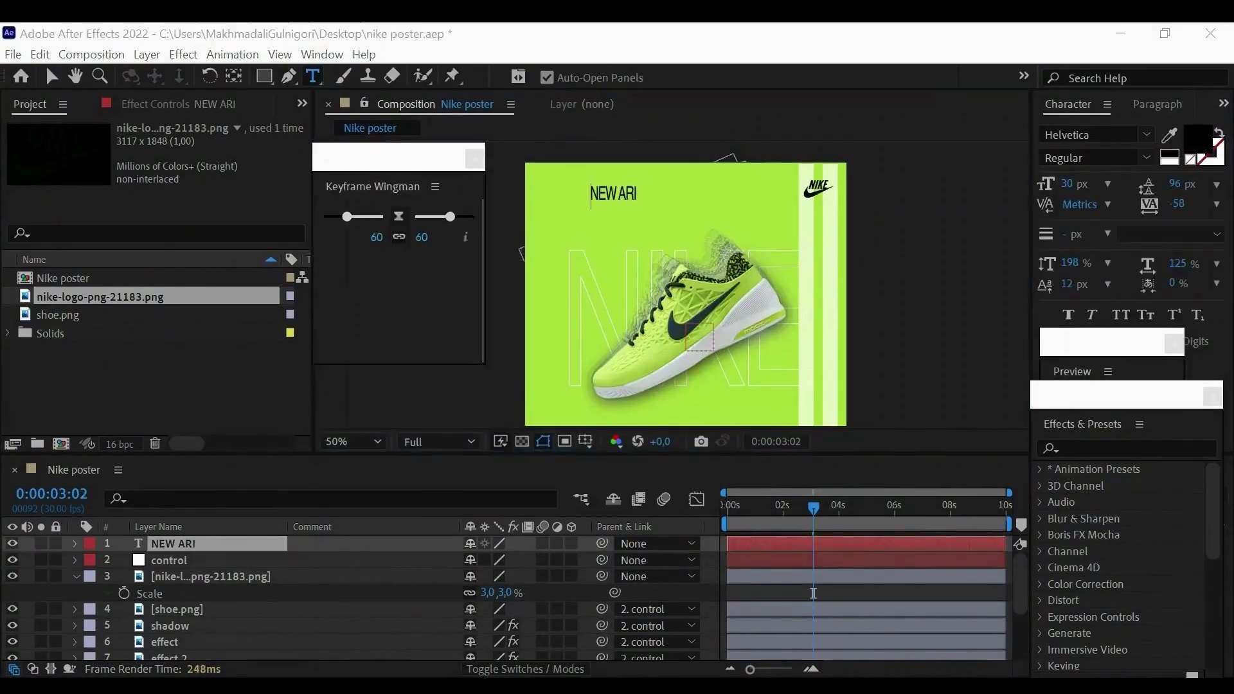
type("RIVAL")
Break the NEW ARRIVAL text into two lines and tighten its leading.
left_click(619, 192)
key("Return")
left_click_drag(1177, 181, 1160, 181)
left_click(52, 74)
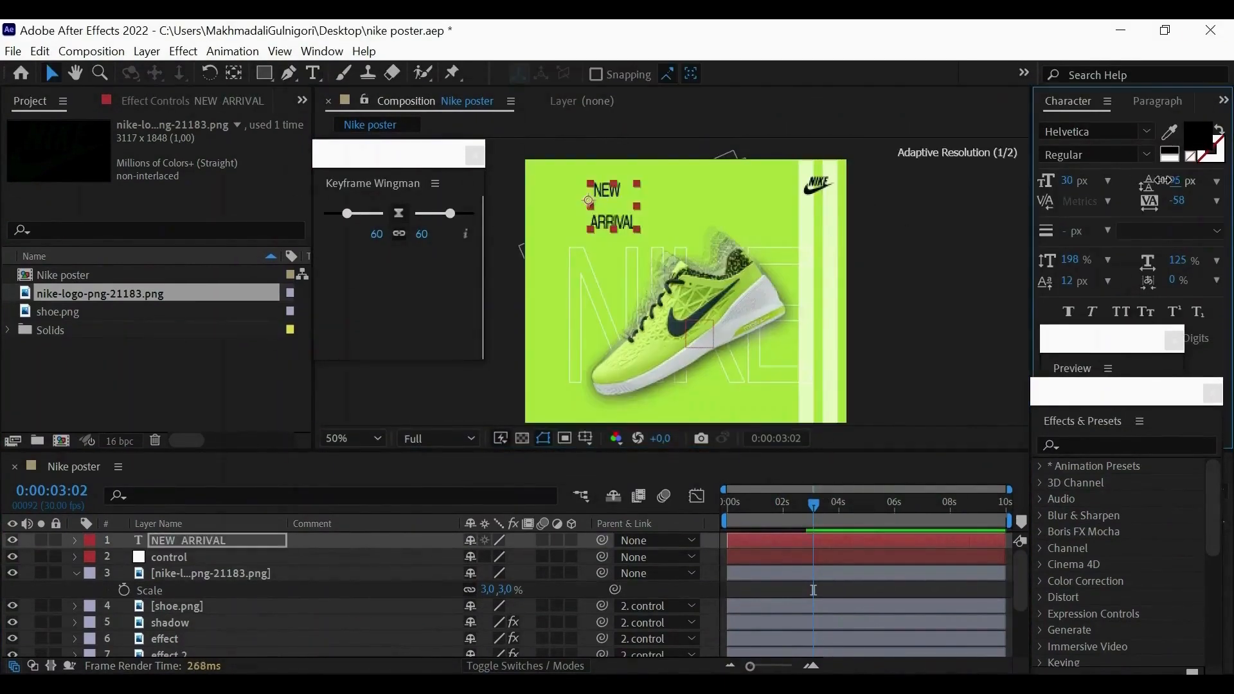
Set the NEW ARRIVAL text to 43 px size, 52 px leading, 142% vertical scale and -52 tracking.
left_click_drag(1066, 181, 1090, 181)
left_click(1069, 259)
type("100")
key("Return")
left_click_drag(1069, 260, 1097, 260)
mouse_move(1175, 181)
left_mouse_down()
mouse_move(1217, 191)
mouse_move(1180, 201)
left_mouse_up()
left_click_drag(1067, 181, 1052, 182)
left_click_drag(1175, 181, 1161, 181)
Move the NEW ARRIVAL text to the poster's upper-left corner and apply Faux Bold.
left_click(573, 193)
left_click_drag(614, 209, 557, 195)
left_click(313, 73)
left_click_drag(604, 199, 533, 200)
left_click(1068, 311)
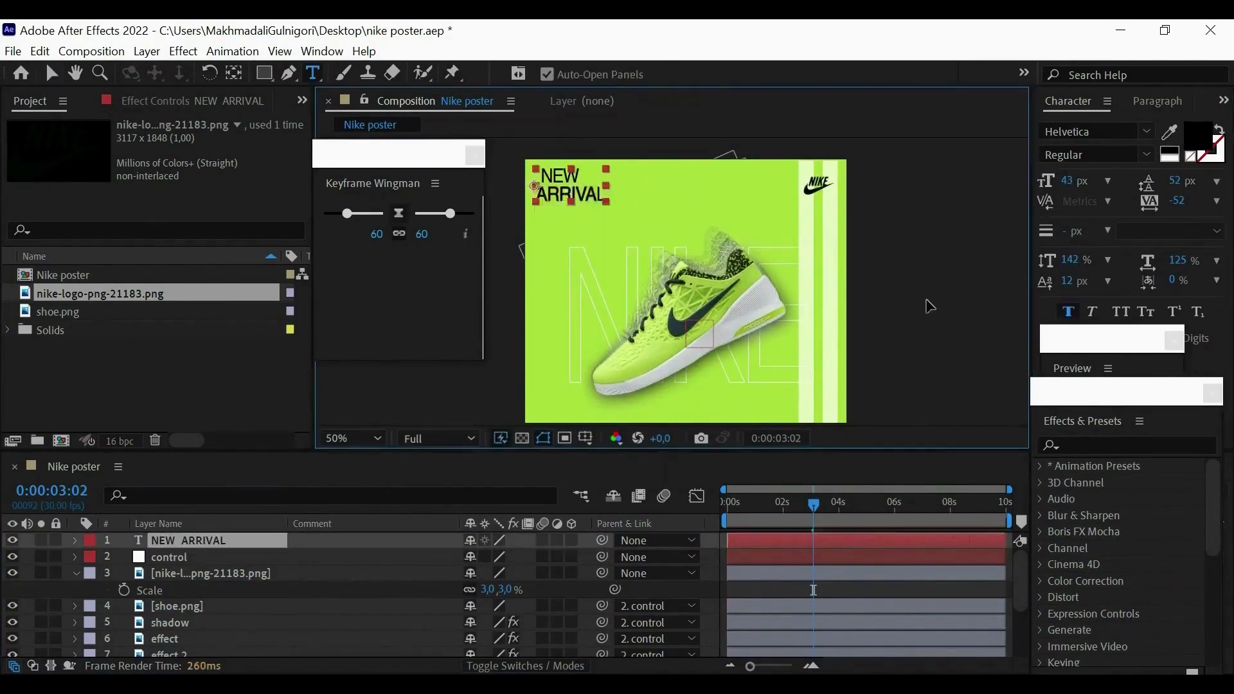
left_click(52, 73)
Create a text layer reading JUST DO IT beside the NEW ARRIVAL text.
scroll(784, 347, "down", 2)
left_click(785, 346)
left_click(313, 74)
left_click(655, 233)
type("JUST DO IT")
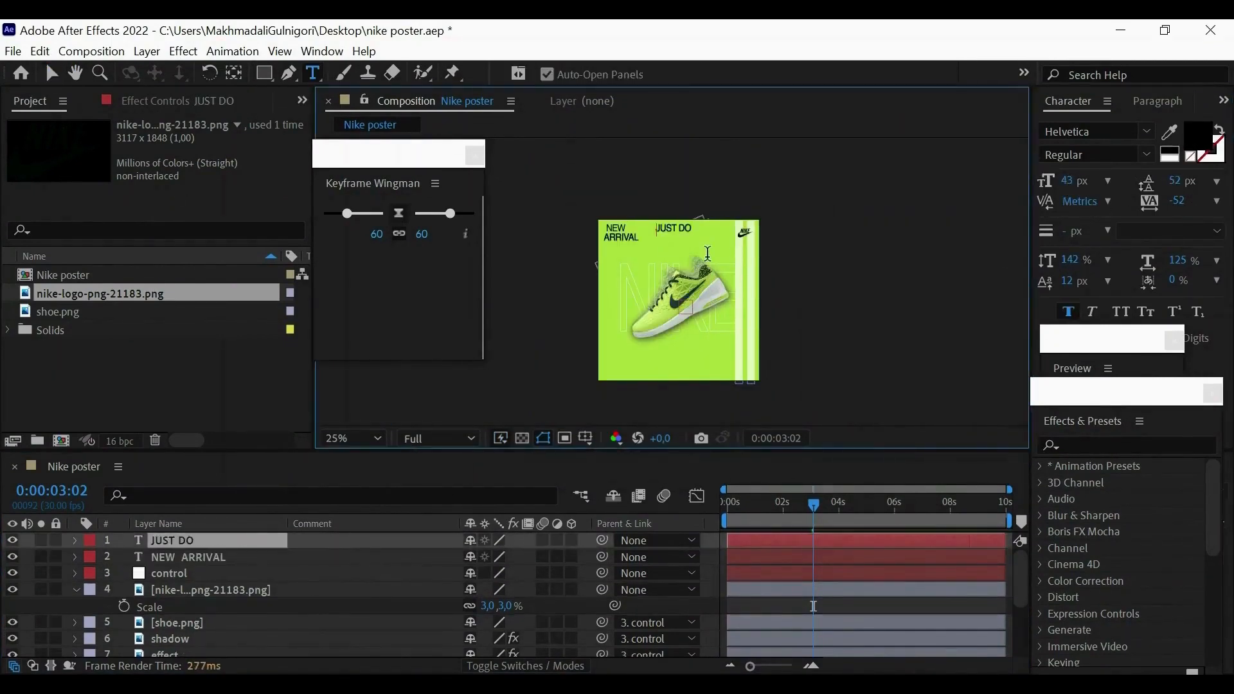
Reduce the JUST DO IT text to 23 px with -80 tracking.
left_click(52, 74)
scroll(727, 349, "up", 2)
left_click_drag(1066, 181, 1054, 181)
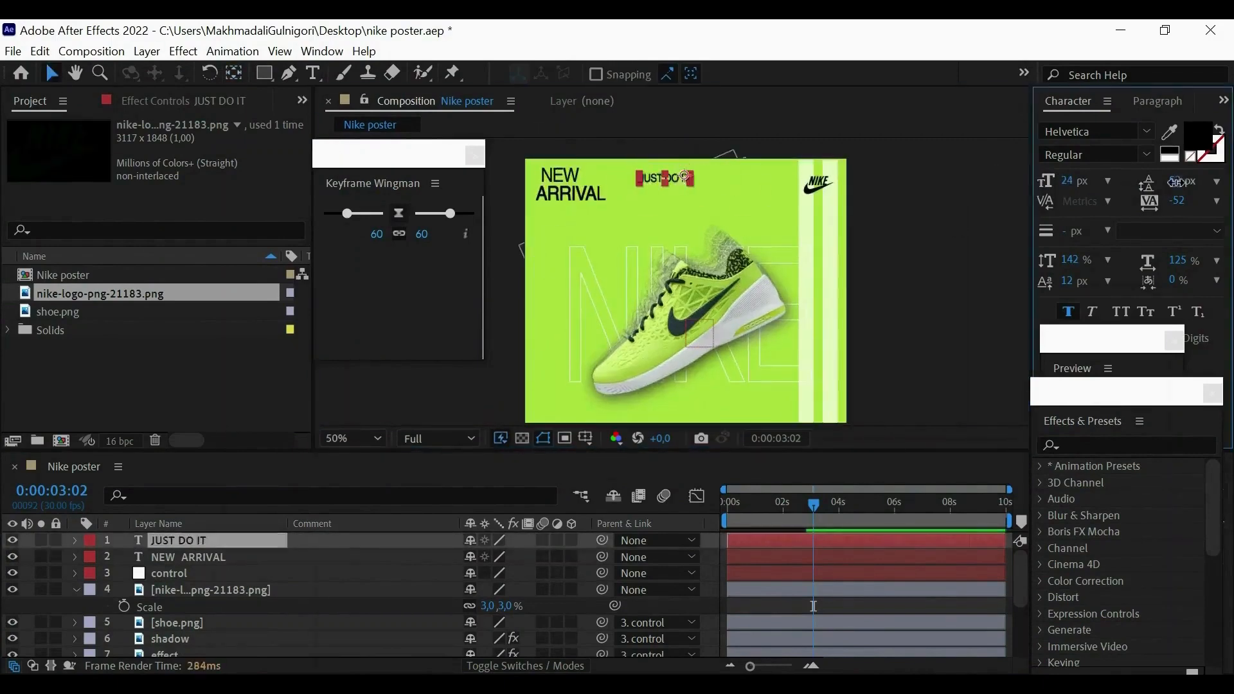
left_click_drag(1176, 200, 1159, 201)
left_click(913, 212)
Move the JUST DO IT text onto the stripes in the poster's lower-right corner.
left_click_drag(666, 180, 808, 413)
scroll(807, 395, "down", 2)
left_click(807, 385)
left_click(75, 73)
scroll(738, 347, "up", 2)
left_click_drag(706, 359, 724, 278)
left_click(52, 73)
left_click_drag(820, 328, 824, 374)
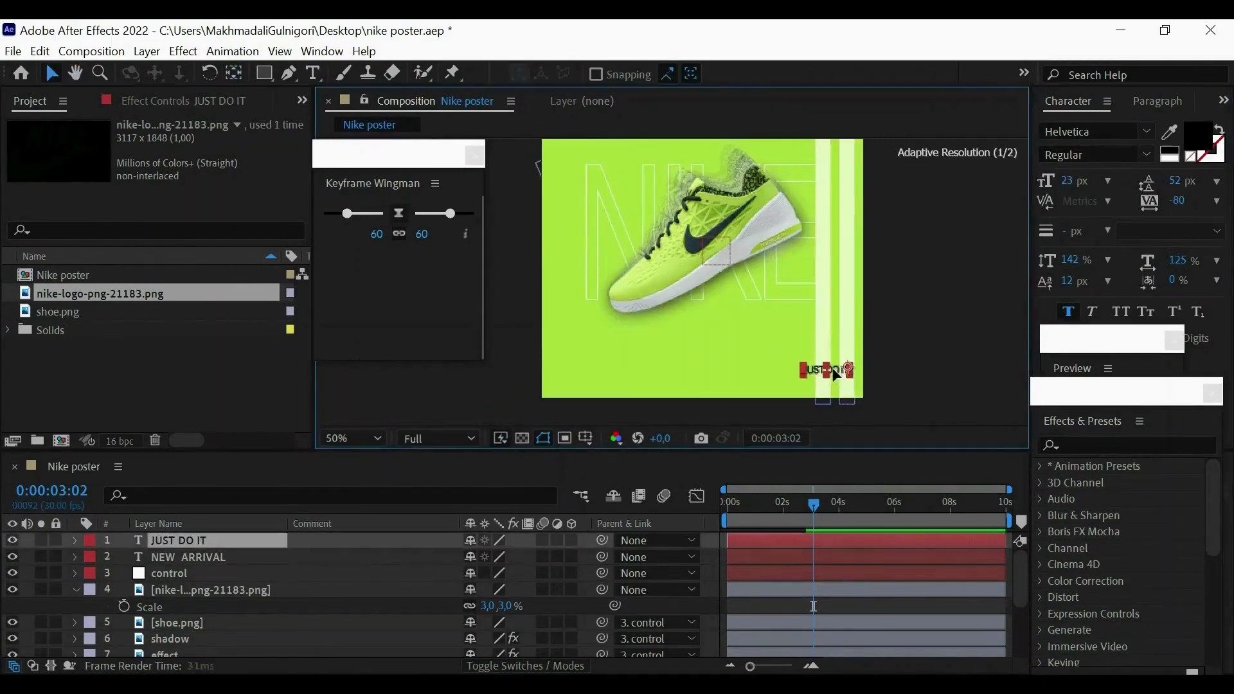
Lighten the JUST DO IT text to grey and reveal the Position property of the headline text.
left_click(1197, 135)
key("t")
left_click(912, 360)
left_click_drag(471, 557, 479, 589)
left_click(826, 375)
key("p")
left_click(895, 361)
scroll(895, 361, "down", 2)
left_click(630, 195)
key("p")
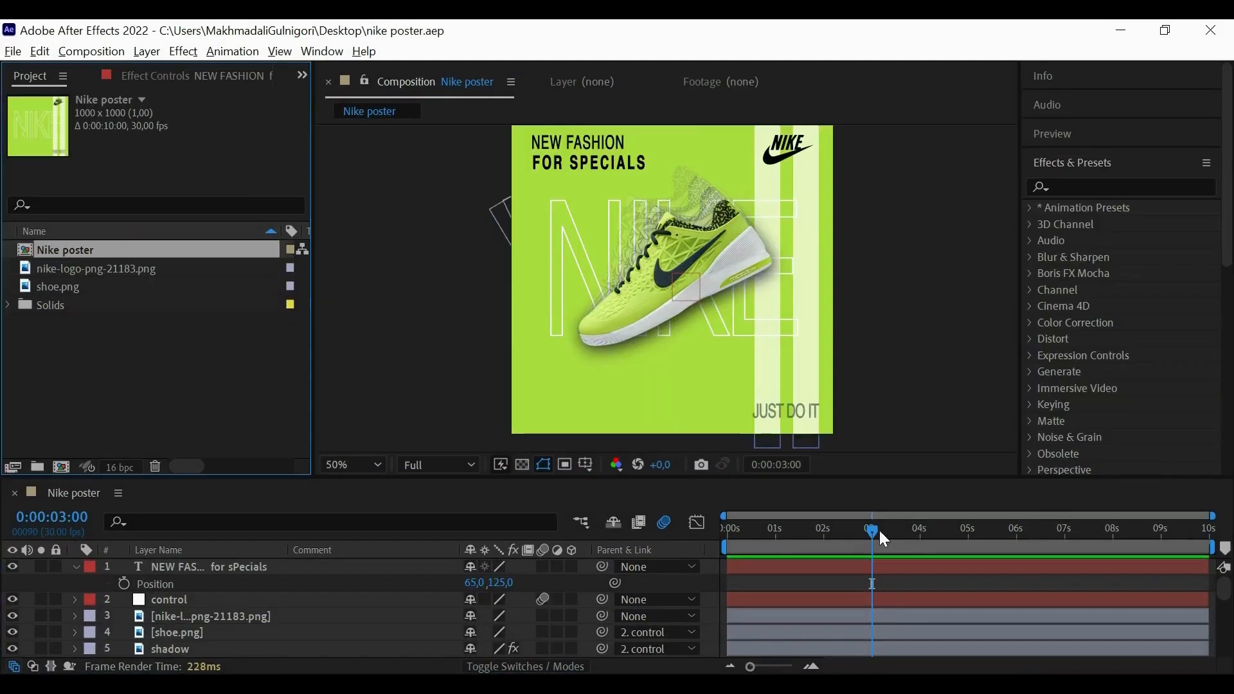
Add a Scale keyframe to the BG layer at the start of the timeline.
left_click_drag(879, 534, 690, 538)
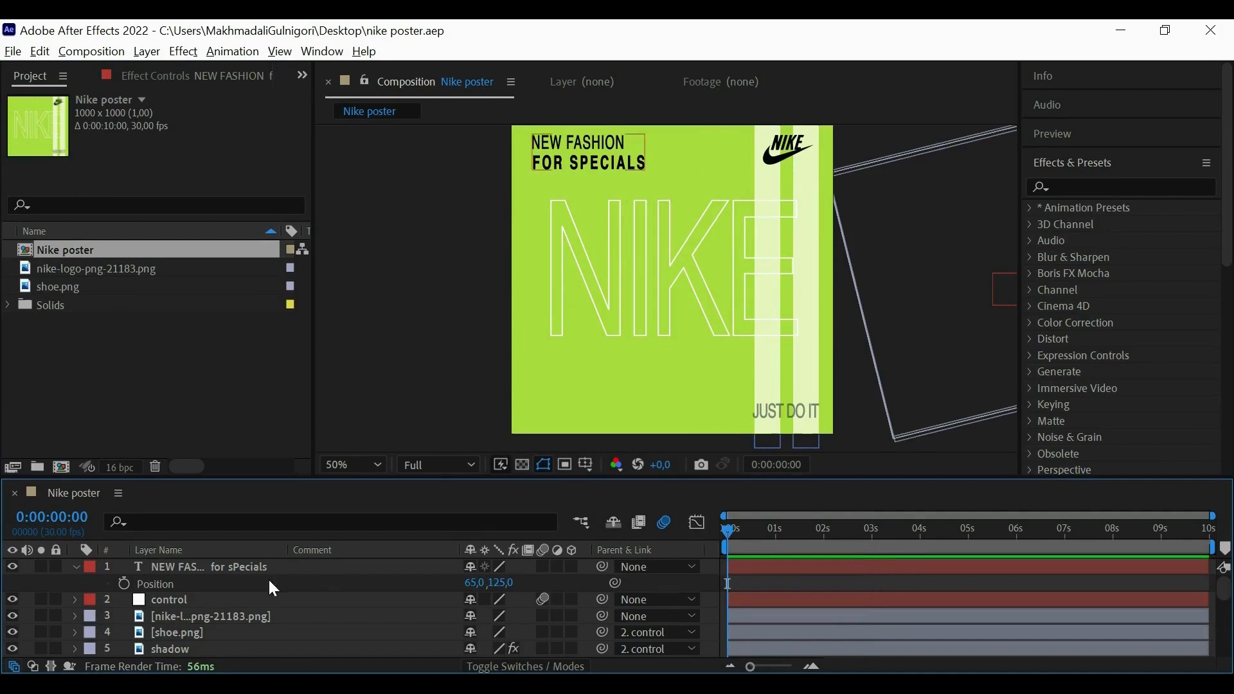
scroll(268, 577, "down", 5)
scroll(261, 600, "down", 1)
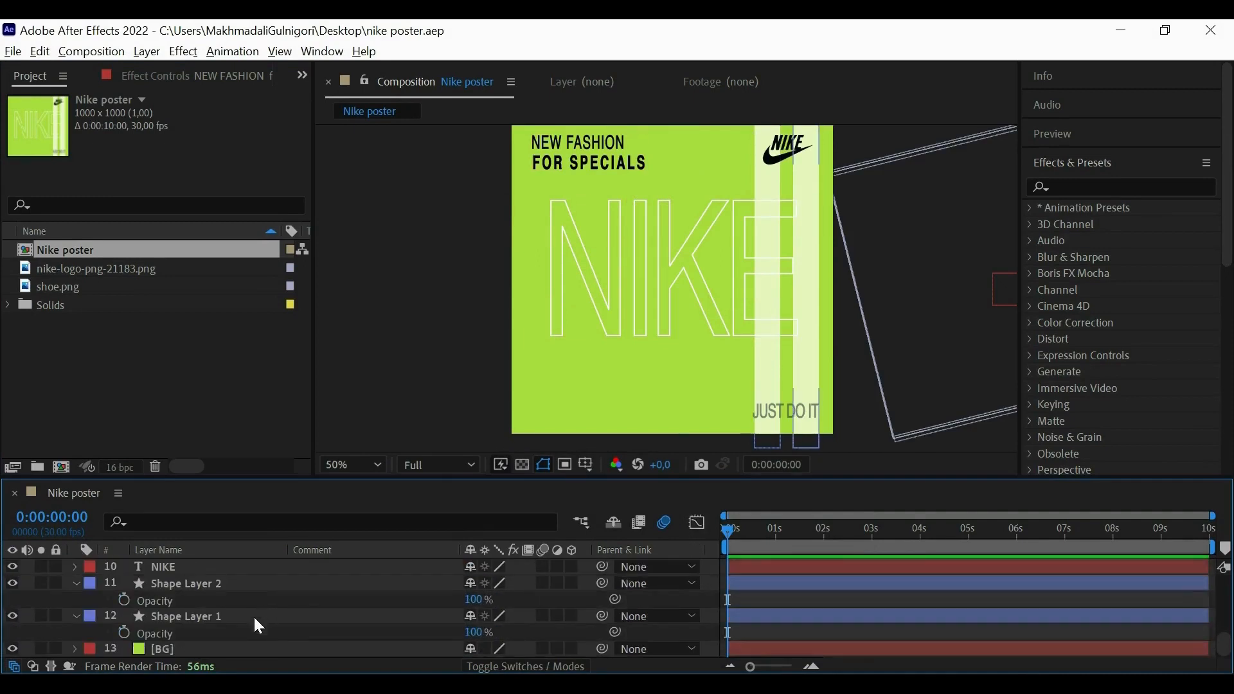
left_click(233, 650)
key("s")
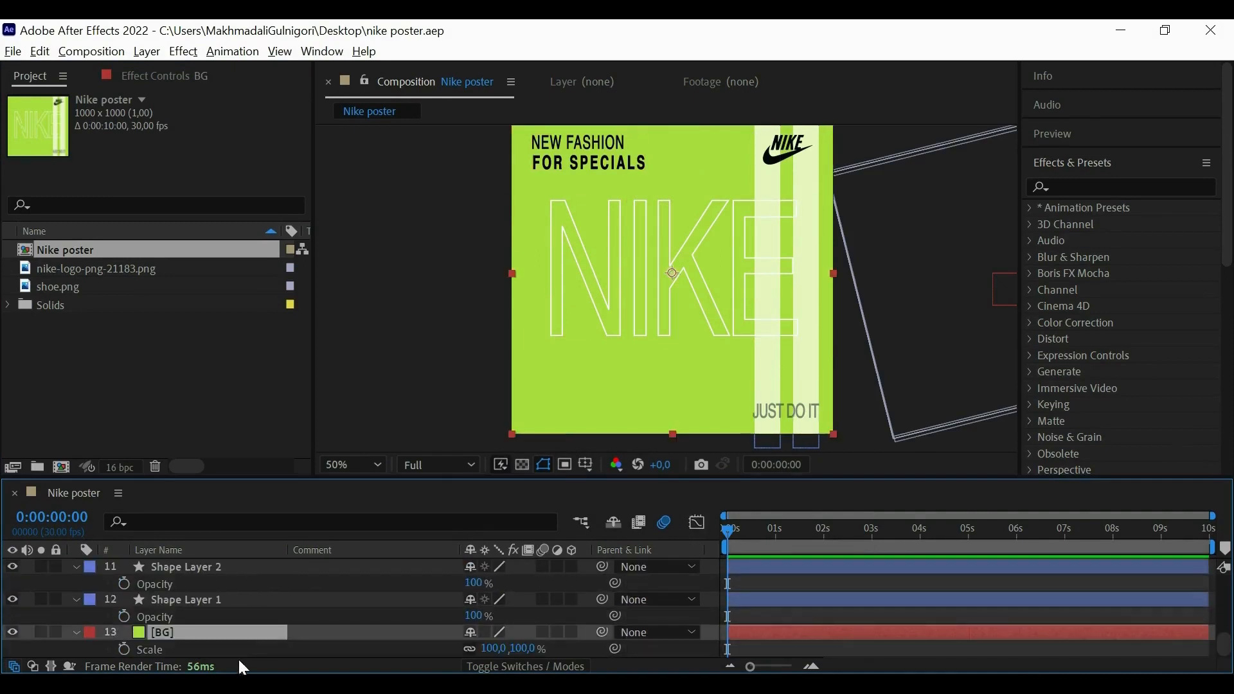
left_click(126, 651)
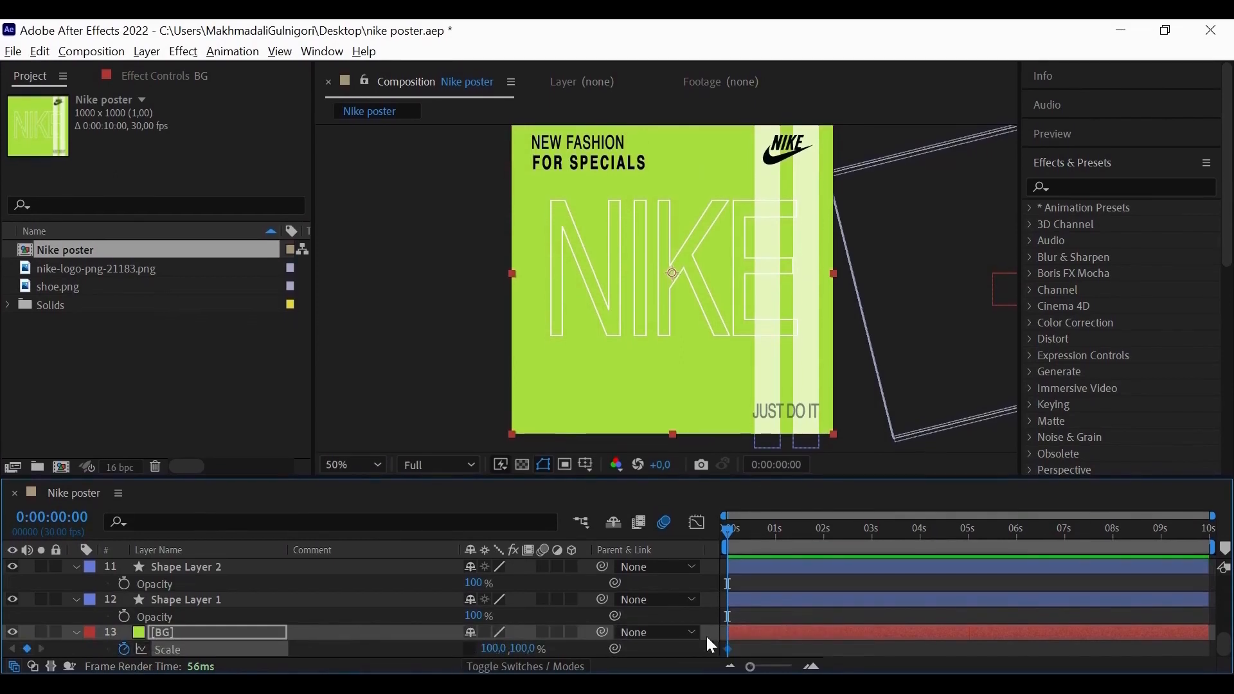
Move the BG layer's Scale keyframe to 1 second and set its vertical scale to 0% at the start.
left_click_drag(728, 646, 771, 662)
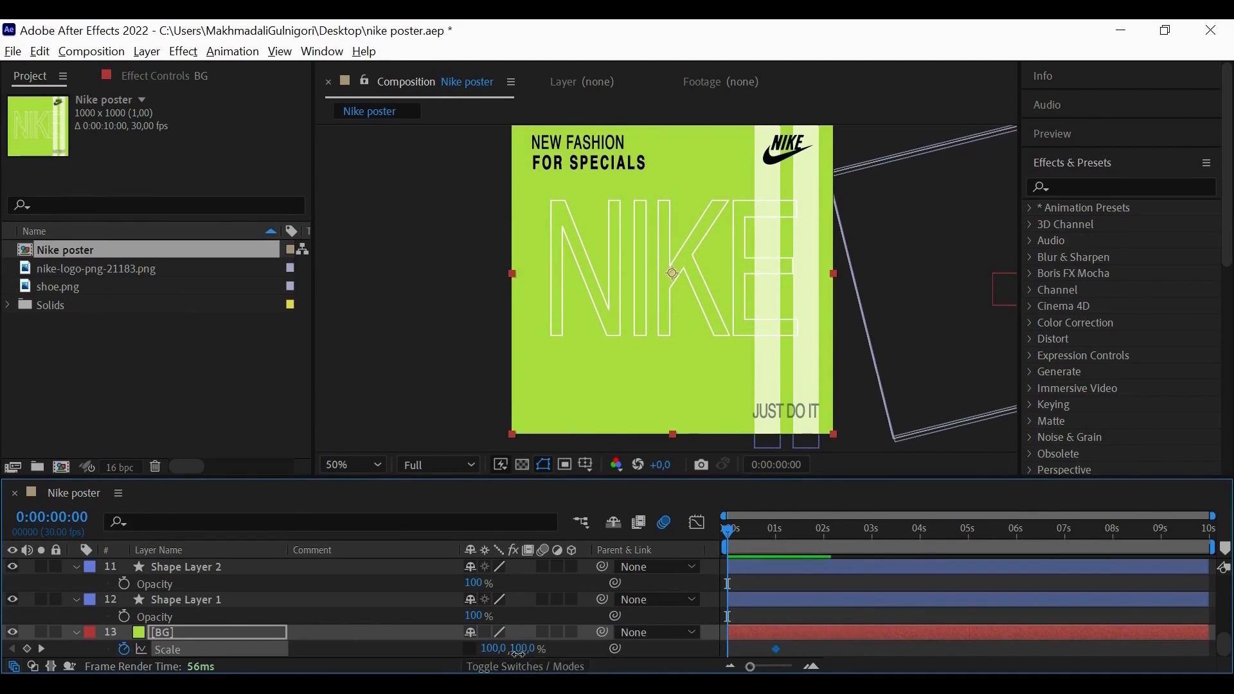
left_click_drag(526, 652, 385, 622)
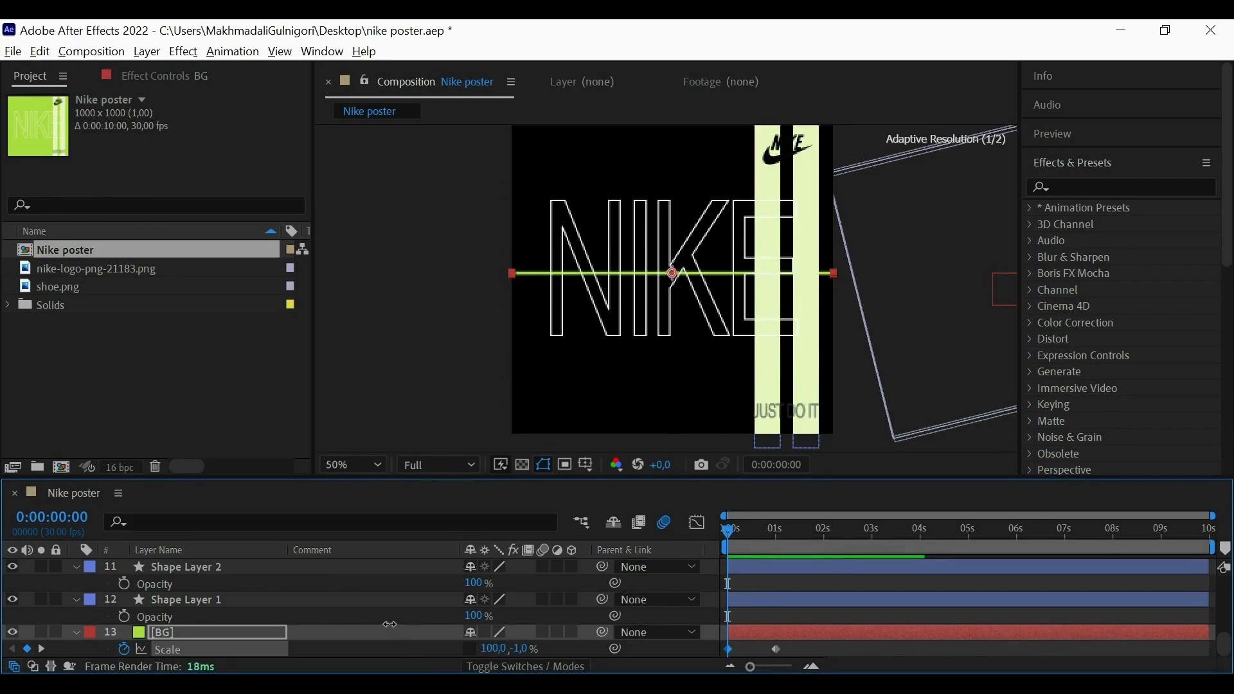
left_click(518, 649)
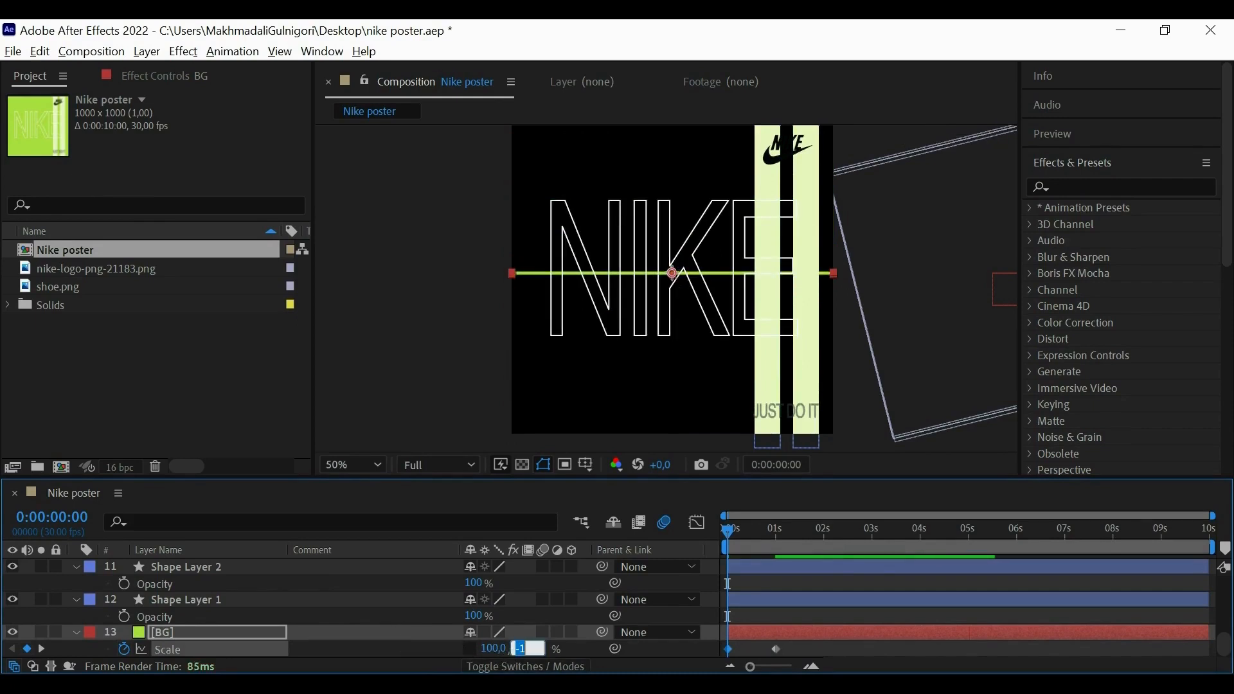
type("0")
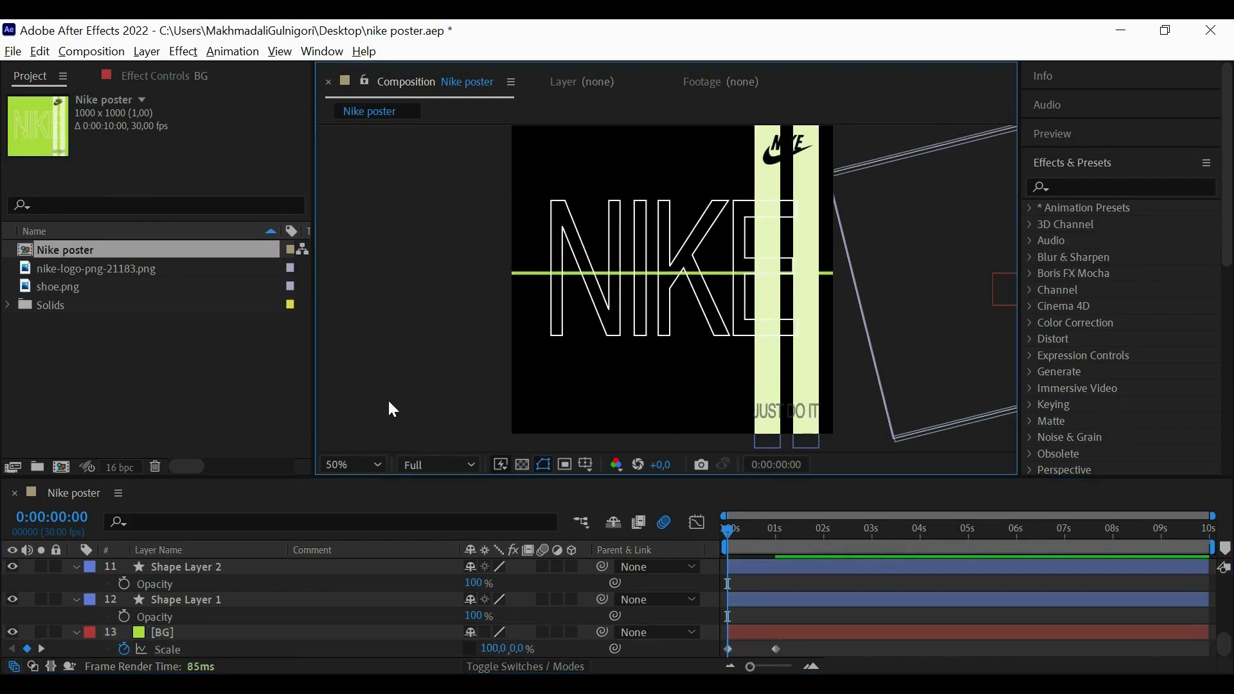
left_click(387, 399)
Ease both BG Scale keyframes to 100 in and out with Keyframe Wingman.
left_click_drag(798, 650, 723, 661)
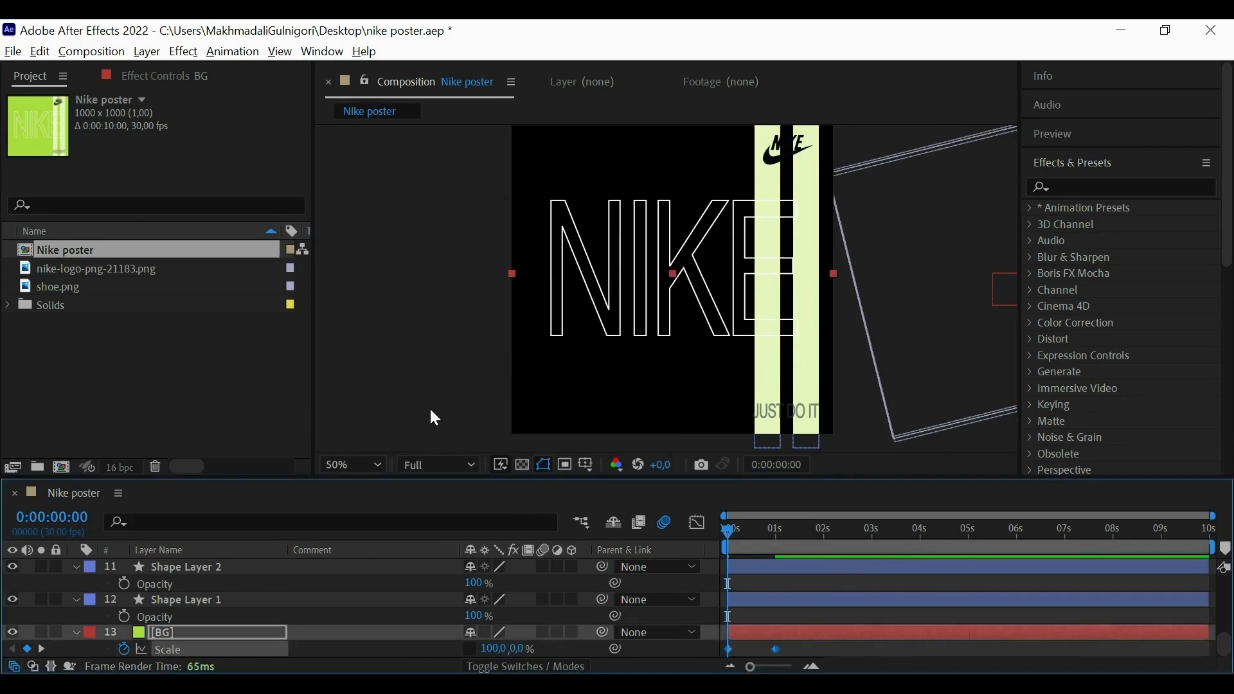
left_click(161, 80)
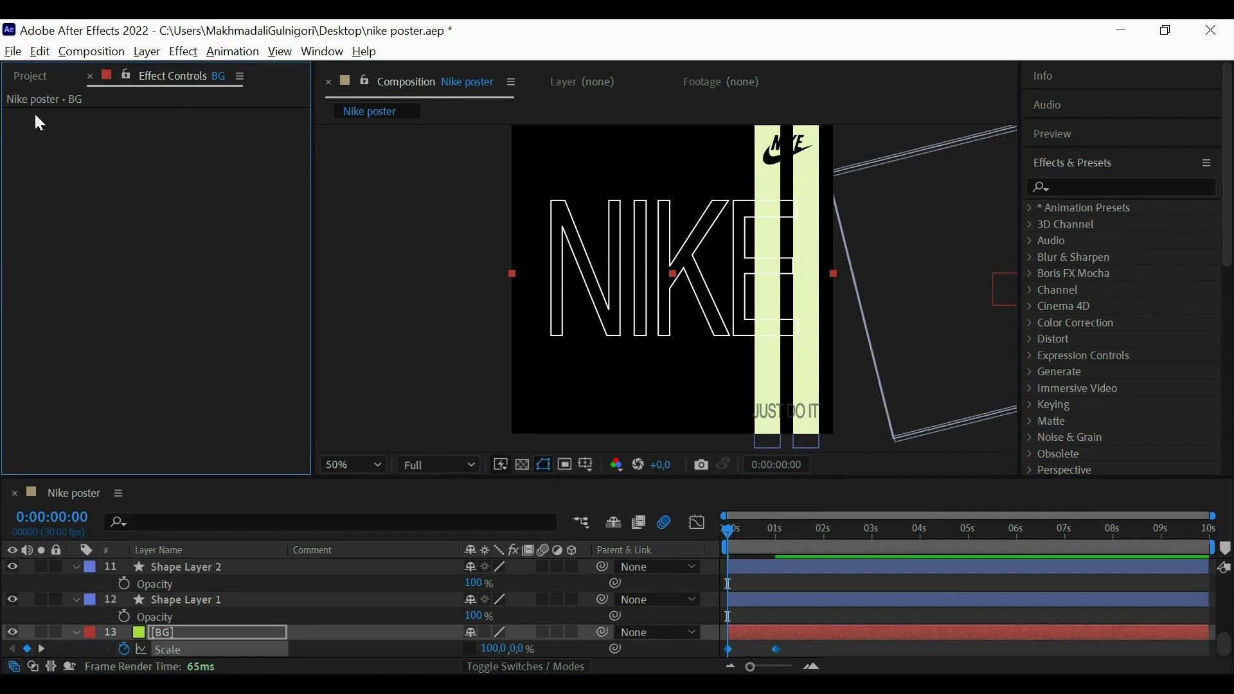
left_click(31, 78)
left_click(334, 51)
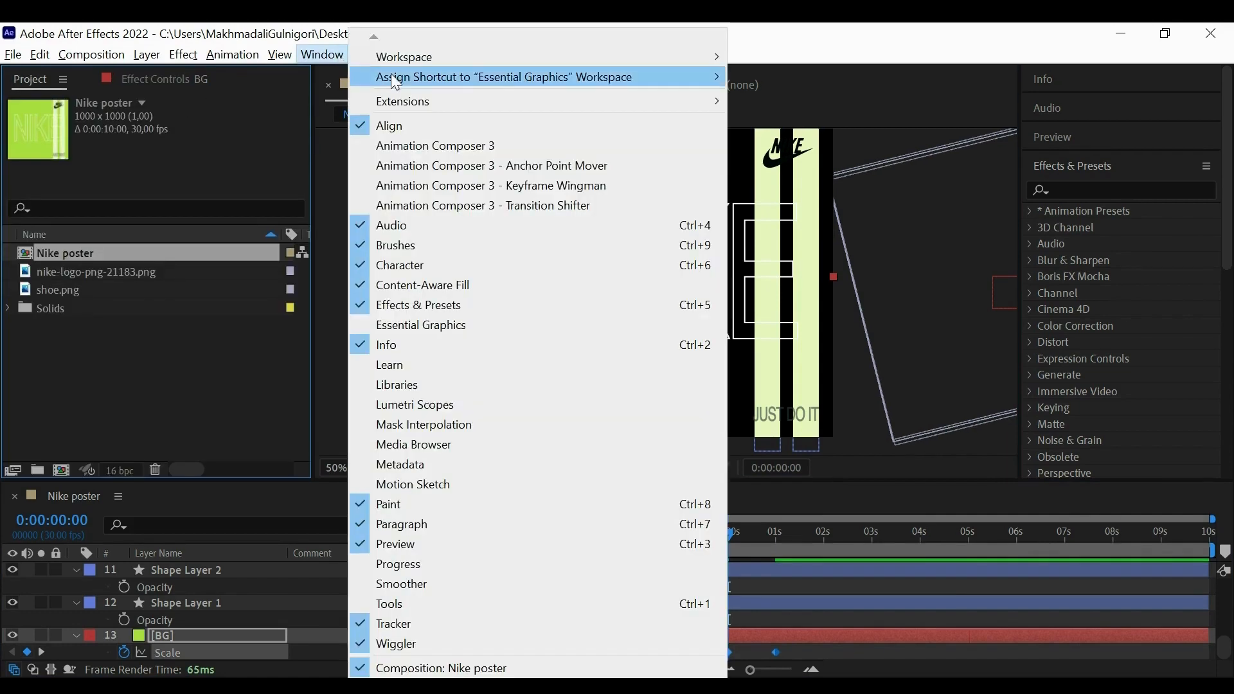
mouse_move(398, 59)
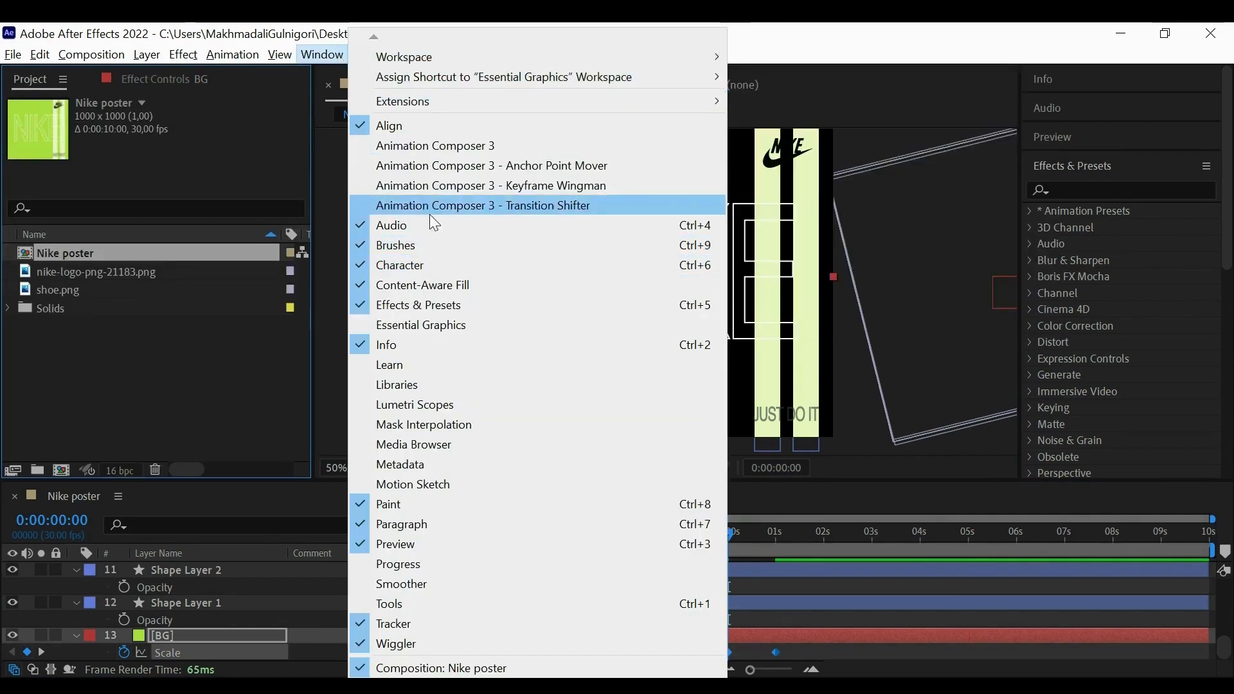
left_click(427, 188)
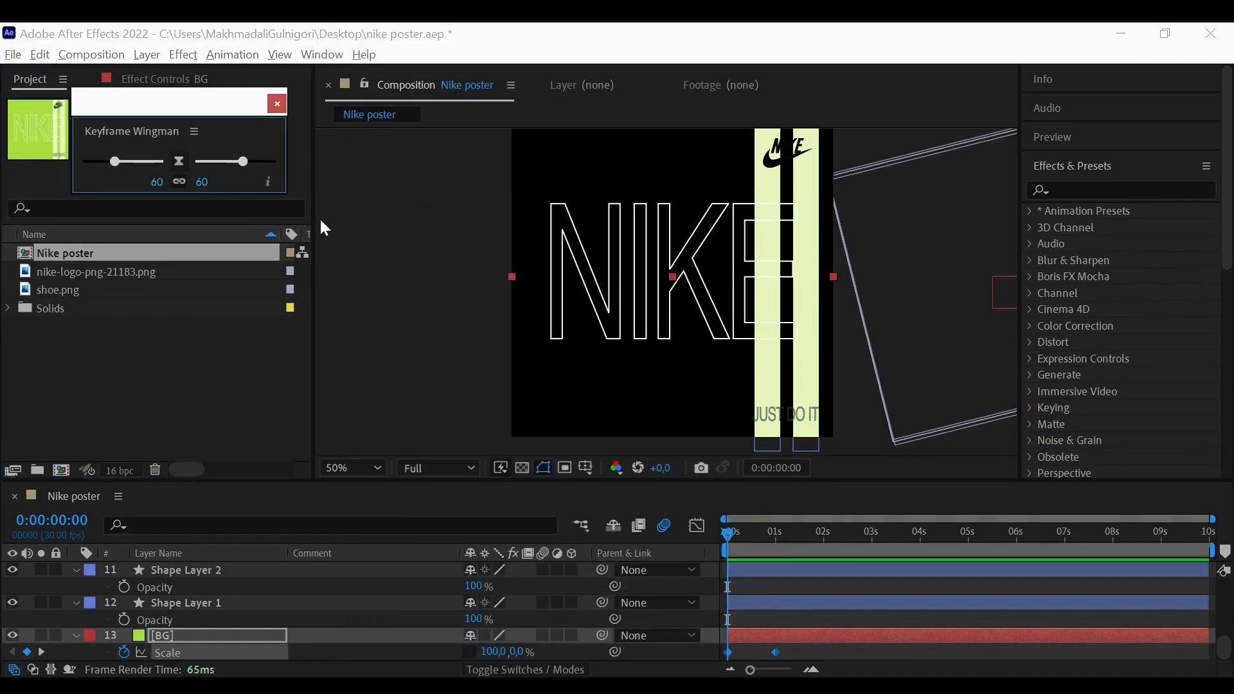
left_click_drag(243, 161, 326, 160)
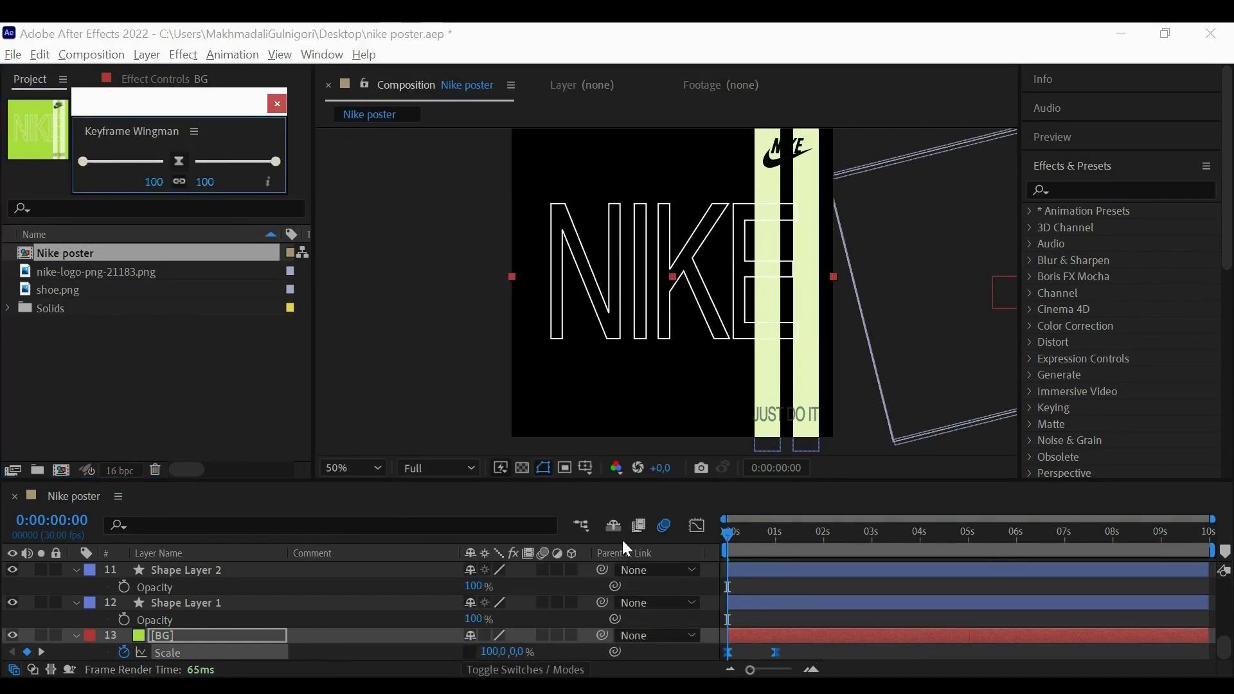
Preview the background's opening animation from the start of the timeline.
left_click(275, 664)
key("space")
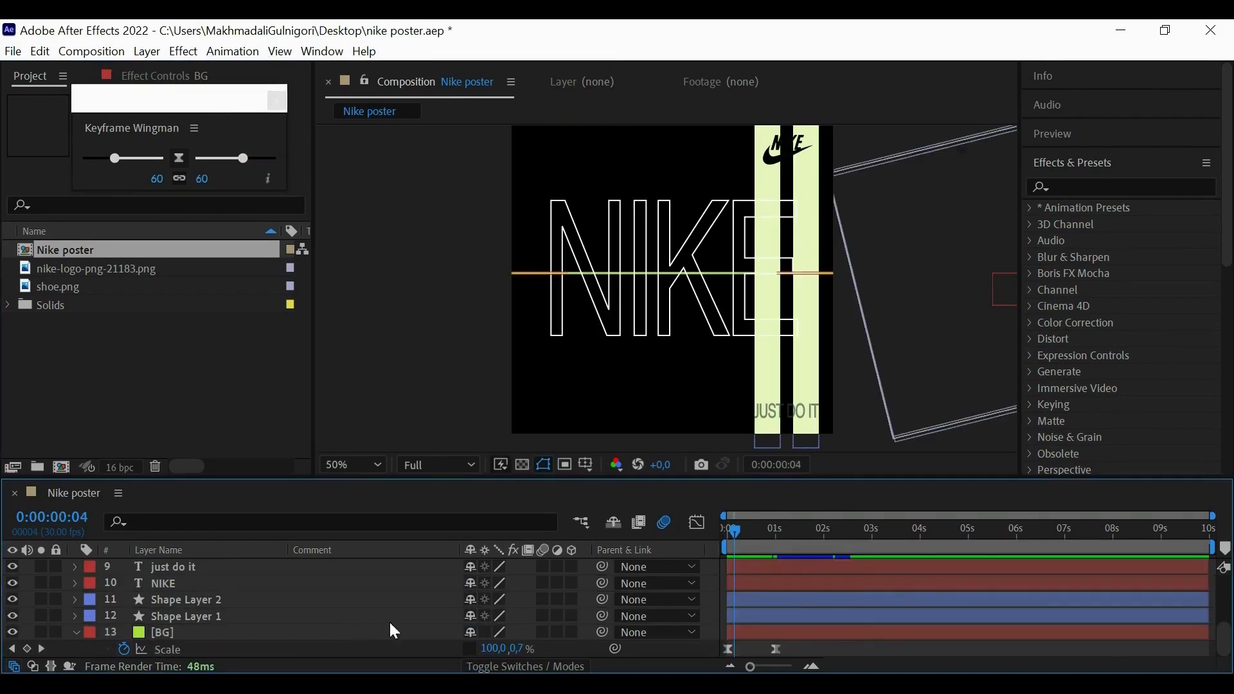
left_click_drag(731, 537, 719, 531)
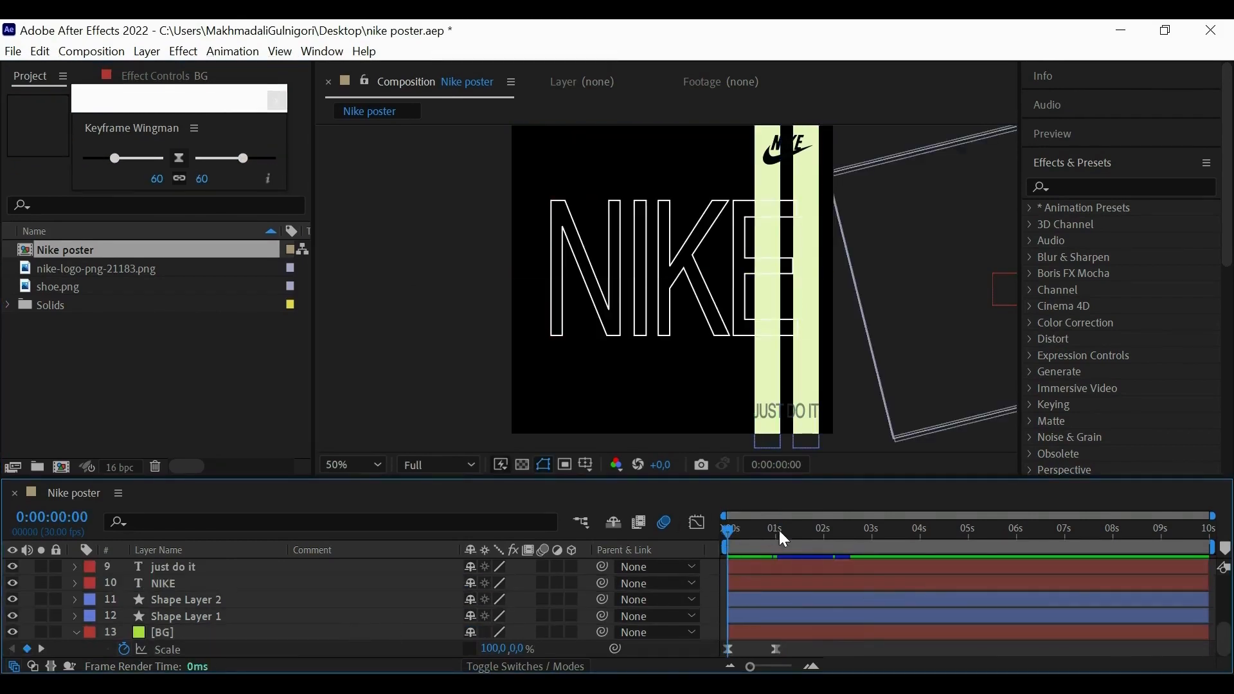
key("space")
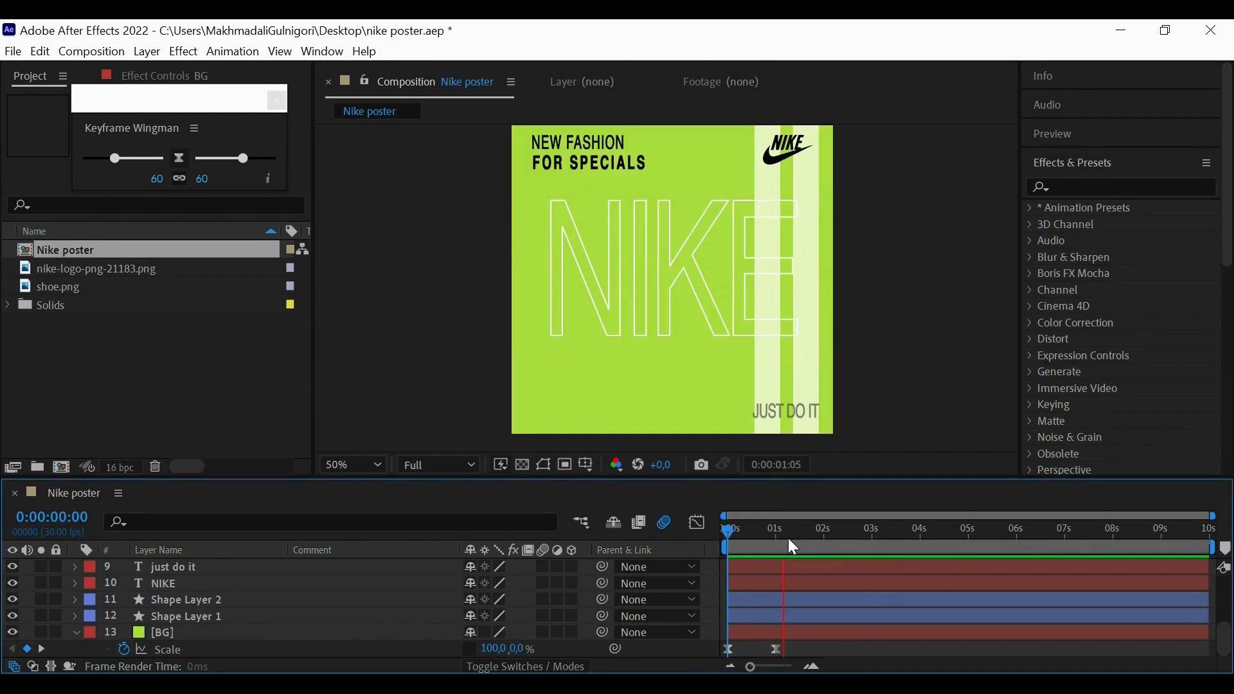
key("space")
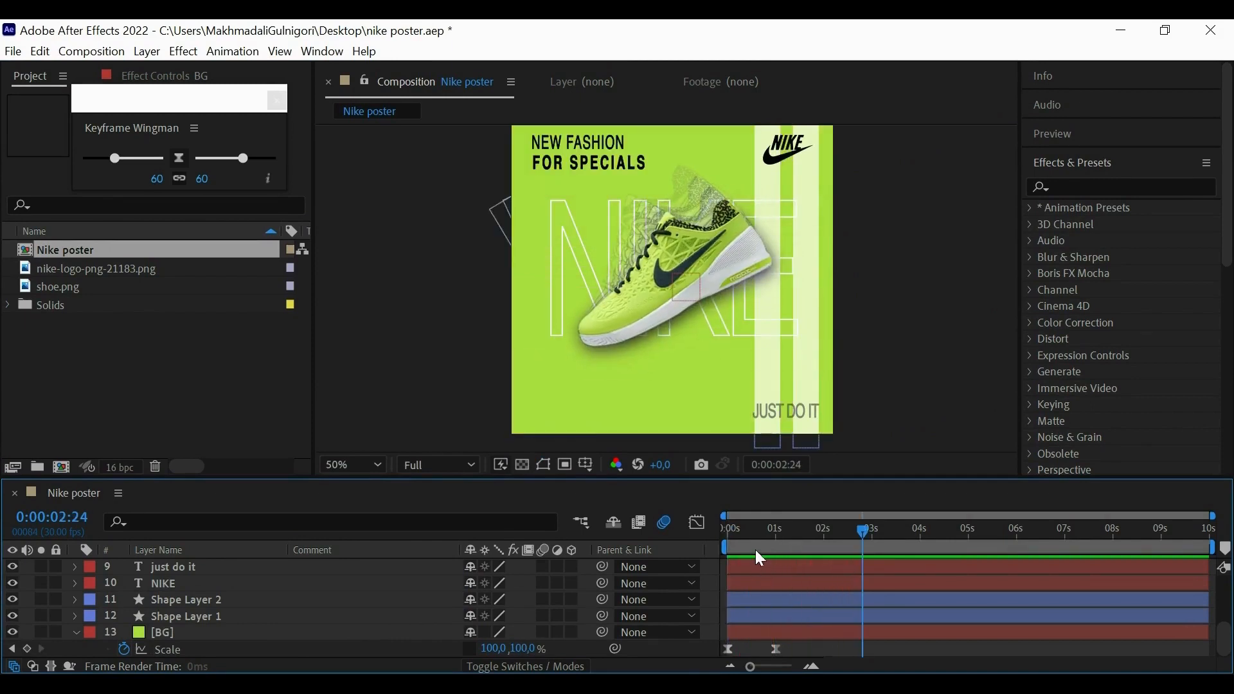
At 0:00:02:16, add an Opacity text animator to the NEW FASHION FOR SPECIALS layer and set its opacity to 0%.
left_click(40, 629)
left_click(40, 630)
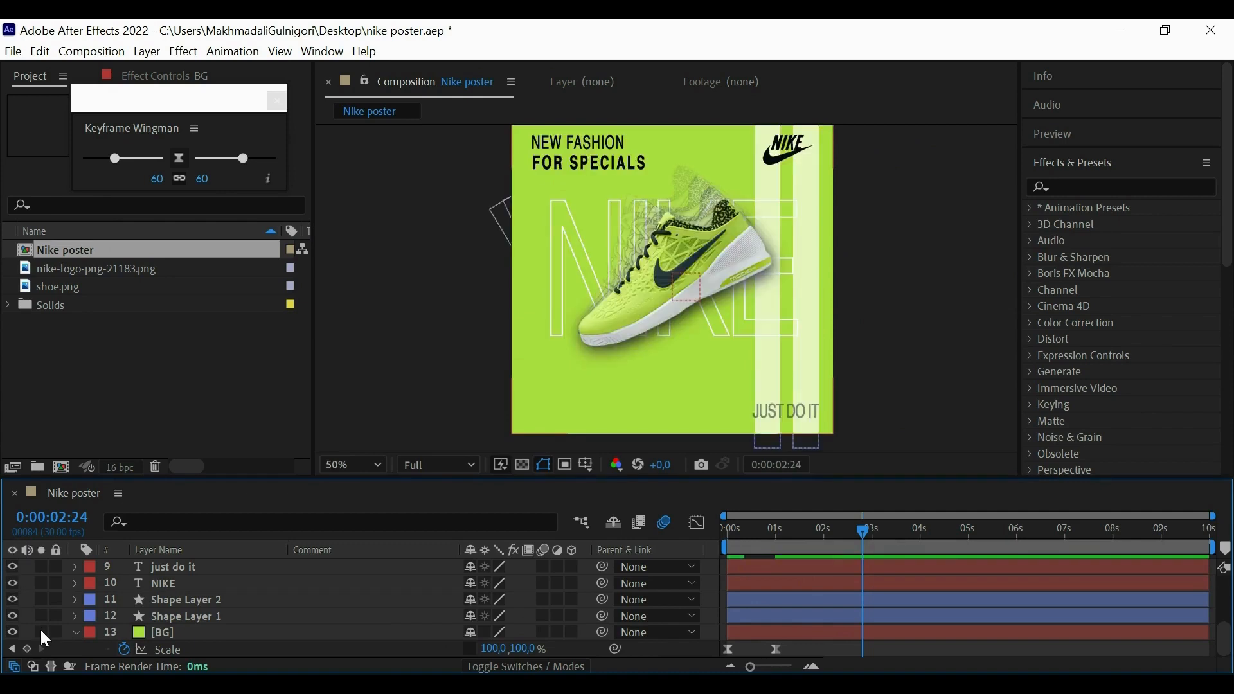
scroll(41, 631, "up", 4)
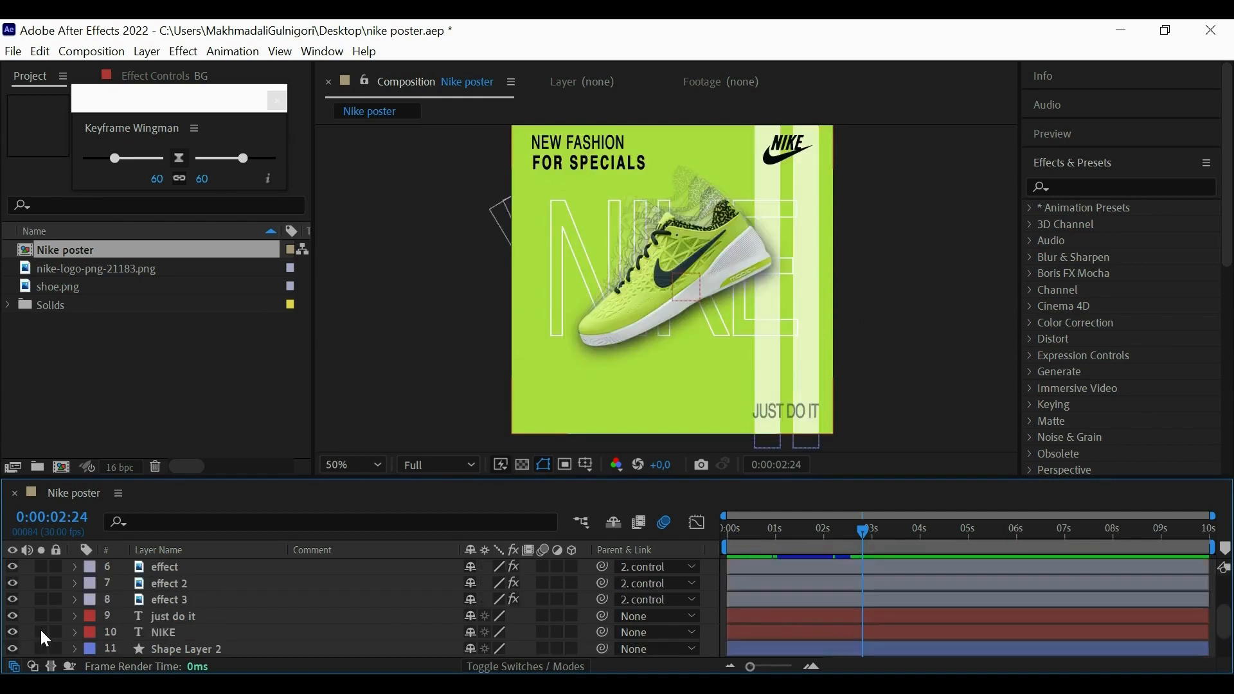
scroll(41, 631, "up", 1)
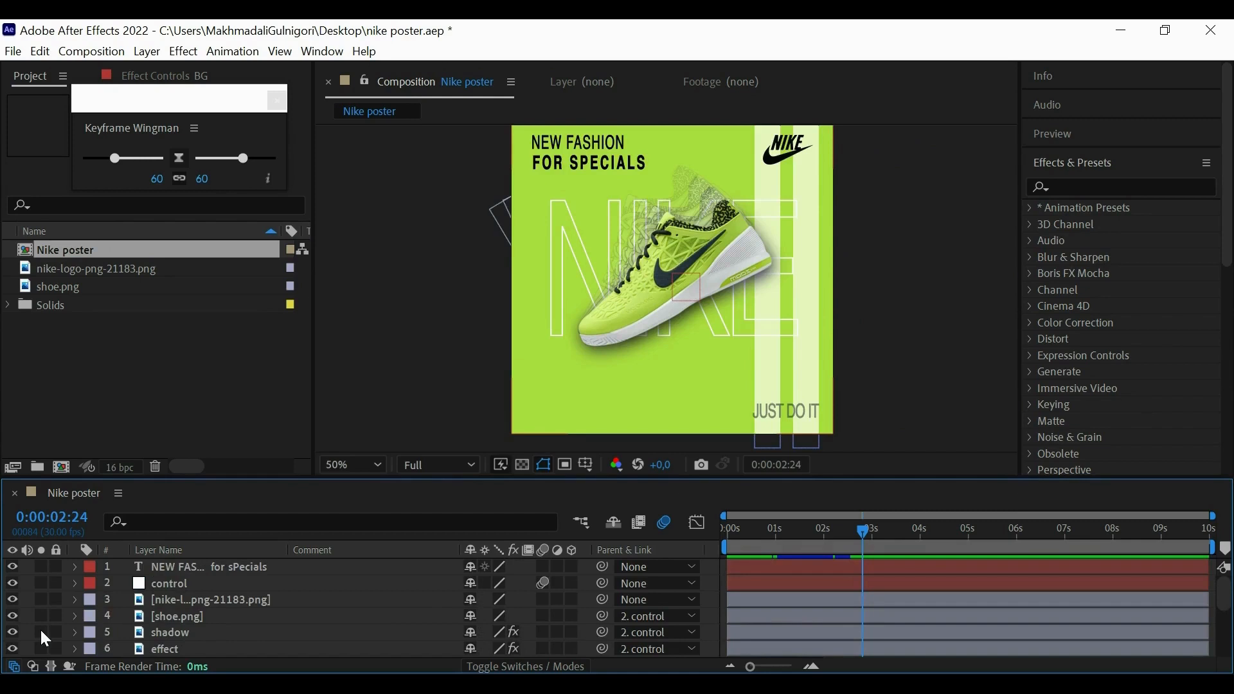
left_click(145, 563)
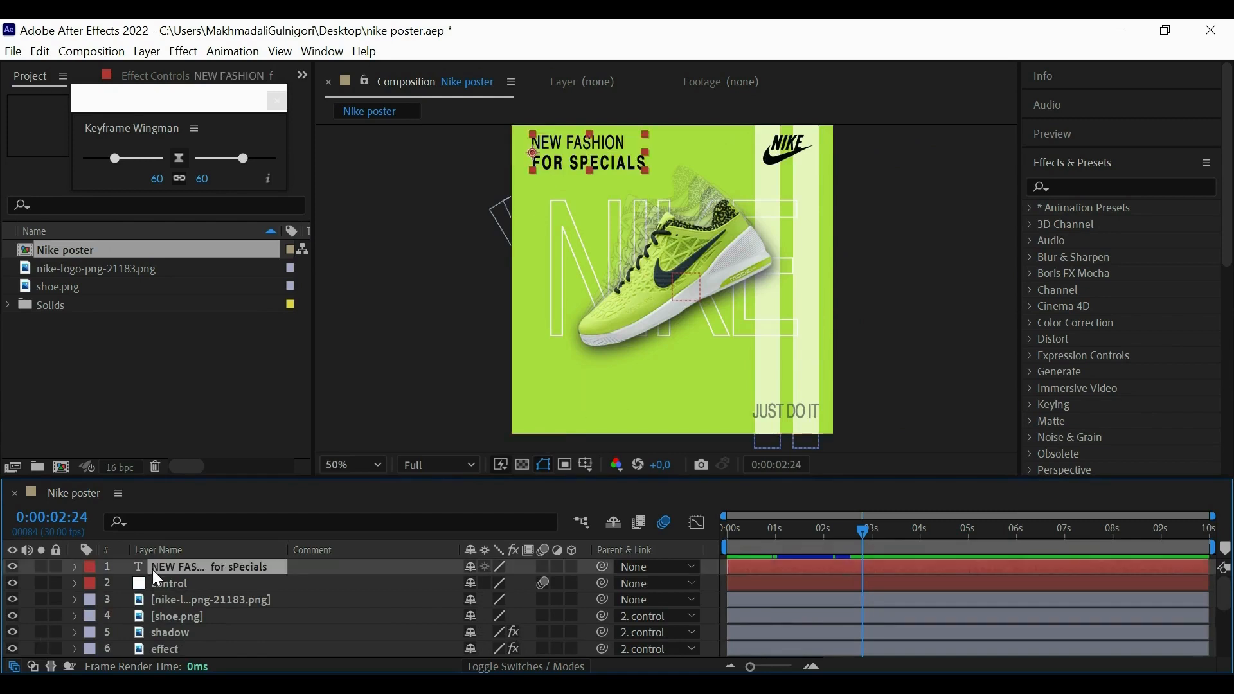
left_click(75, 565)
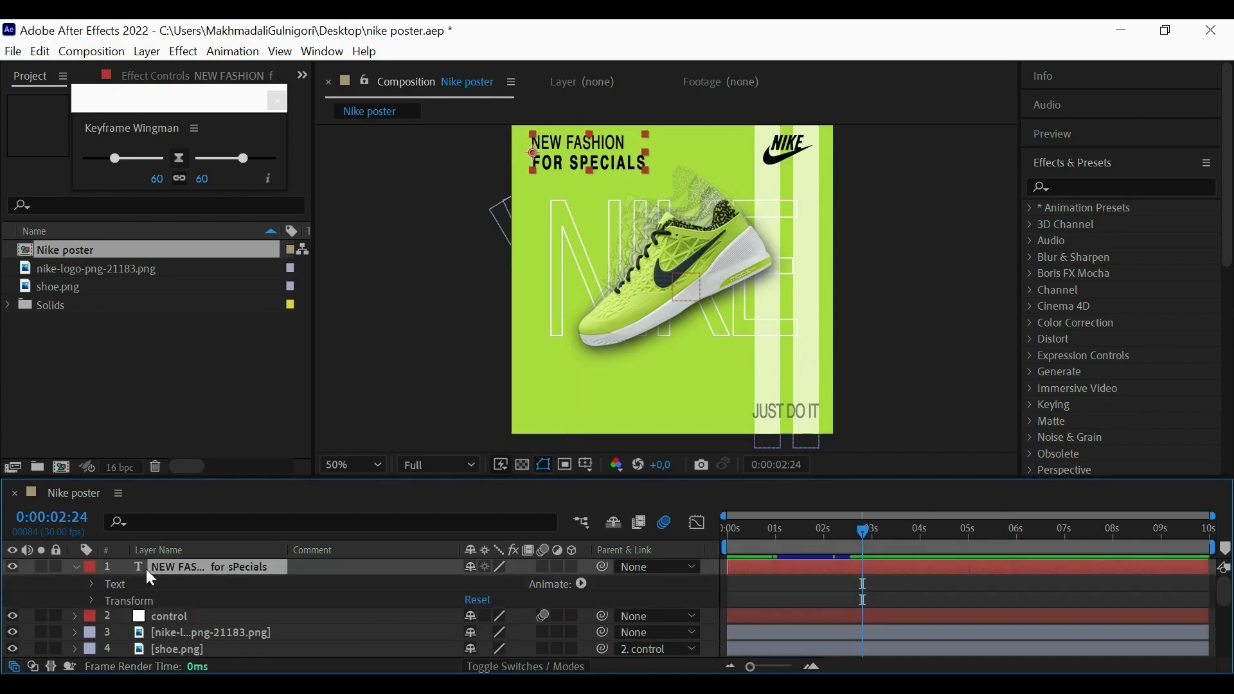
mouse_move(865, 524)
left_mouse_down()
mouse_move(814, 523)
mouse_move(889, 538)
mouse_move(826, 532)
mouse_move(851, 532)
left_mouse_up()
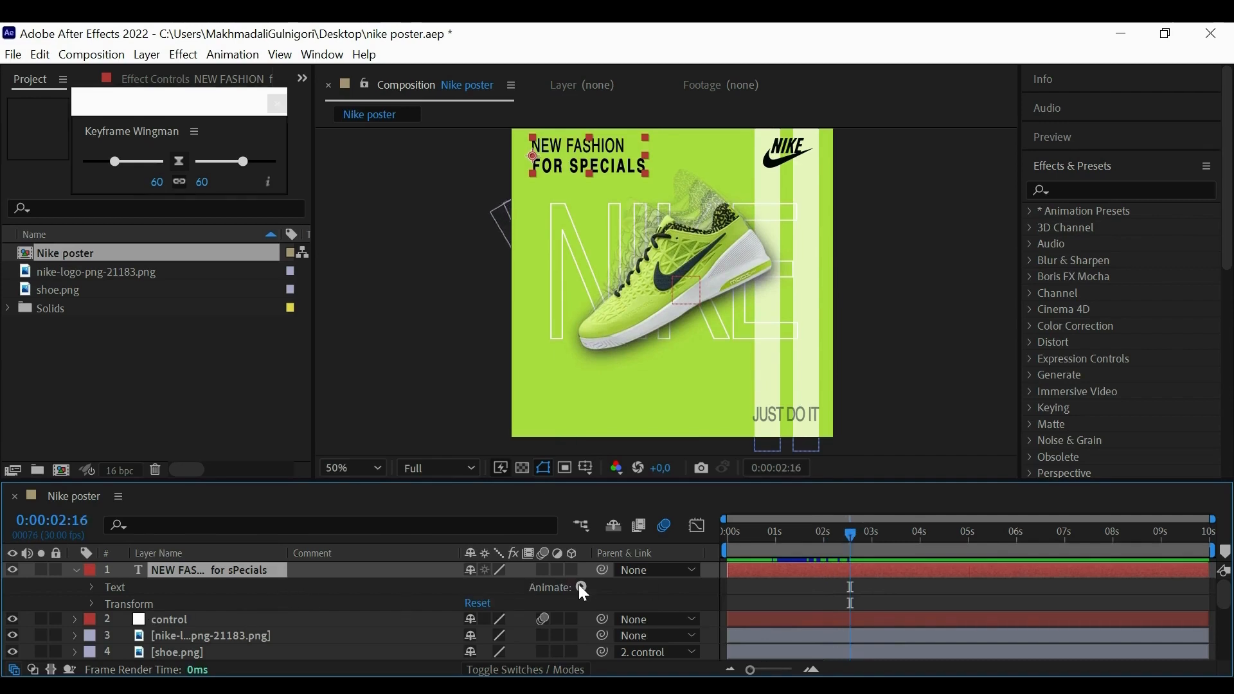
left_click(639, 348)
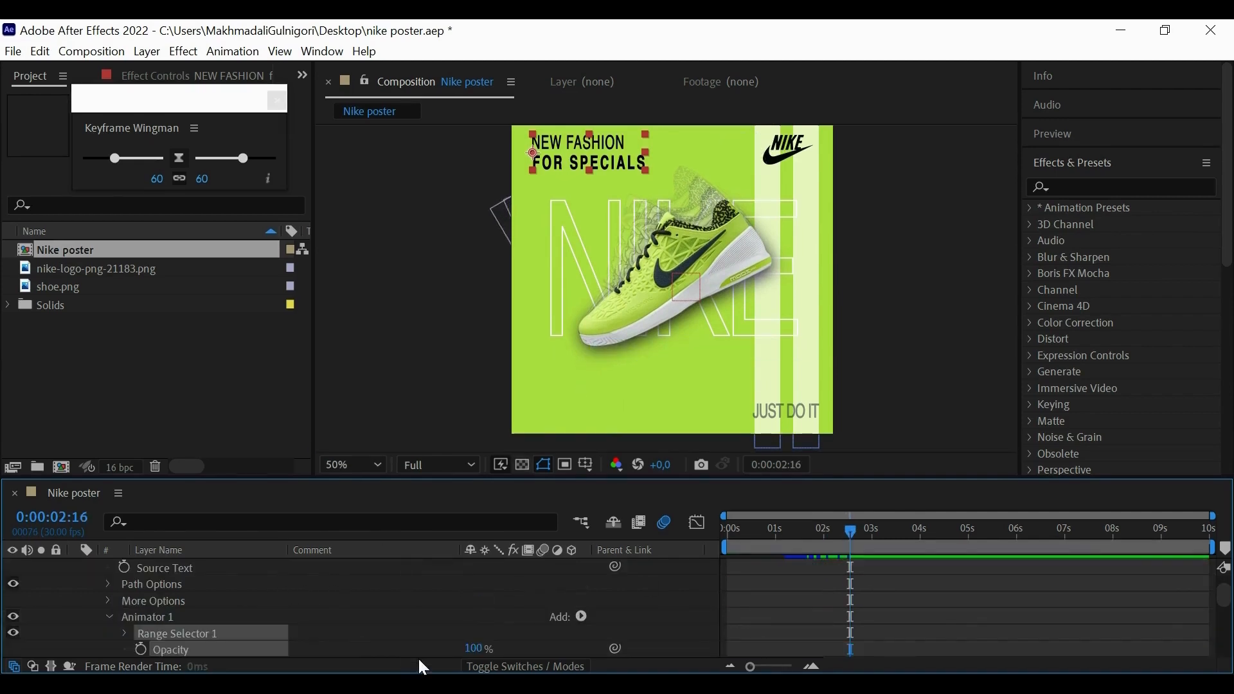
left_click_drag(474, 649, 446, 637)
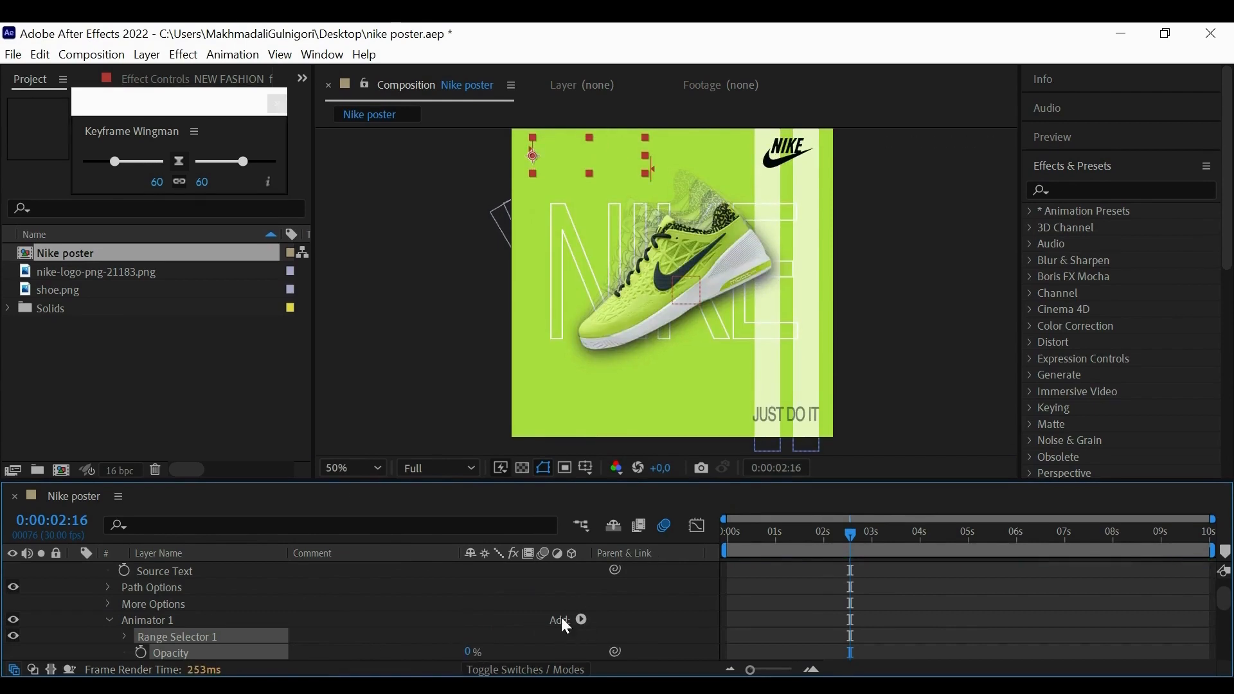
Add a Position property to the headline's Animator 1 and set its vertical offset to 44.
left_click(580, 619)
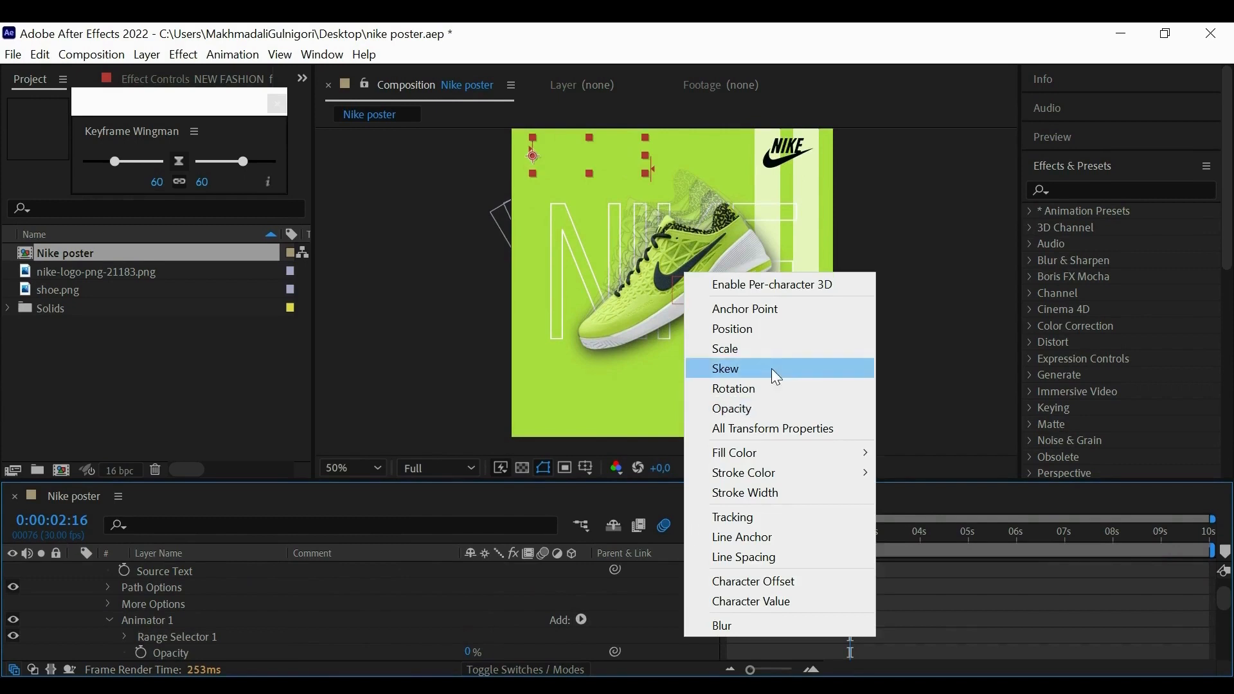
left_click(739, 328)
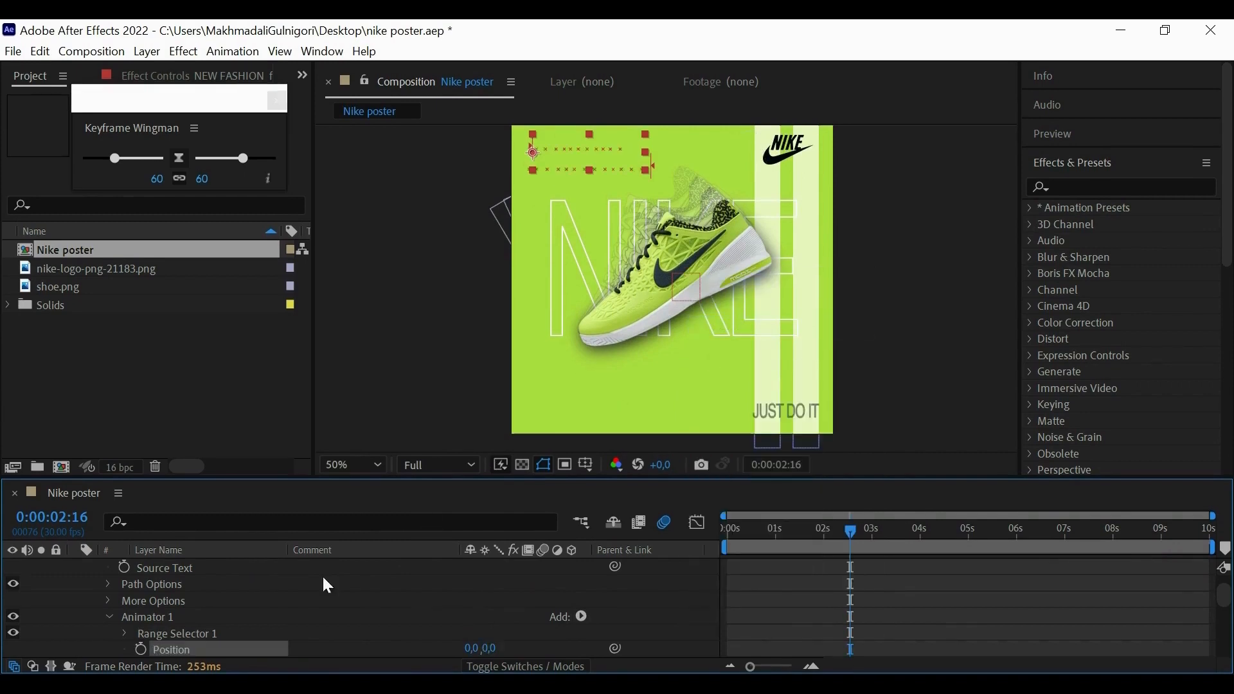
left_click_drag(485, 649, 519, 650)
Keyframe the headline animator's Range Selector Start at 0% at 0:00:02:16 and at 100% at 0:00:02:28.
scroll(393, 618, "down", 3)
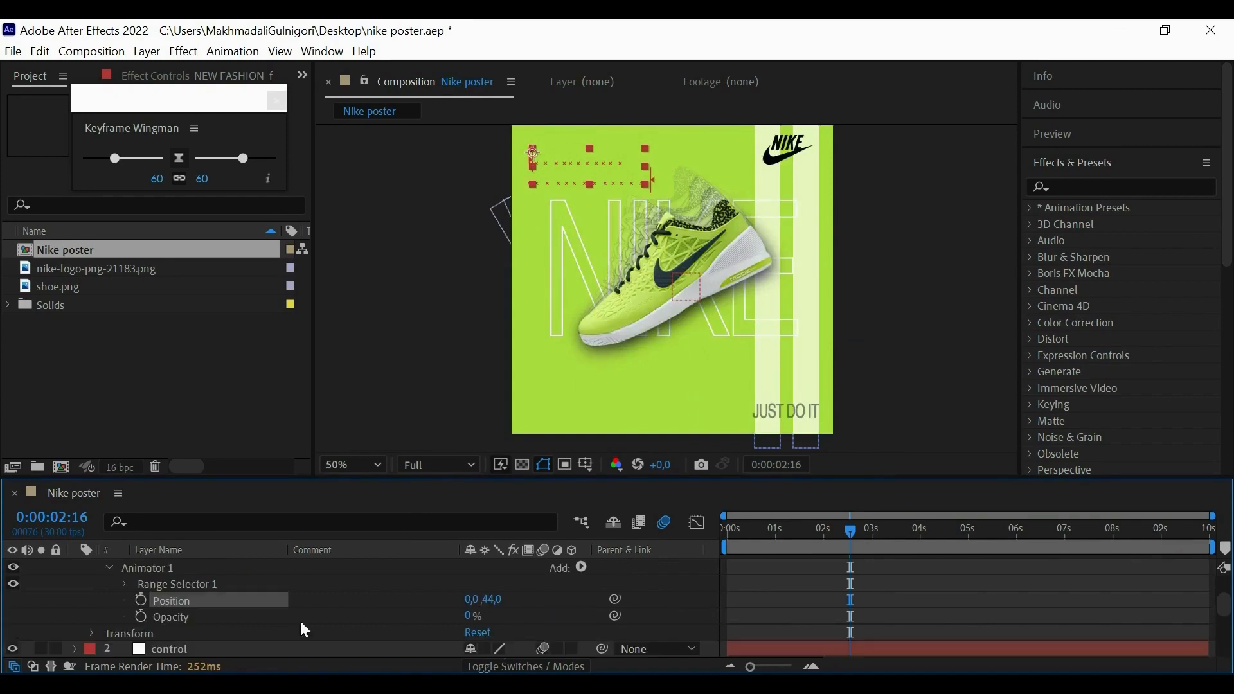
left_click(124, 585)
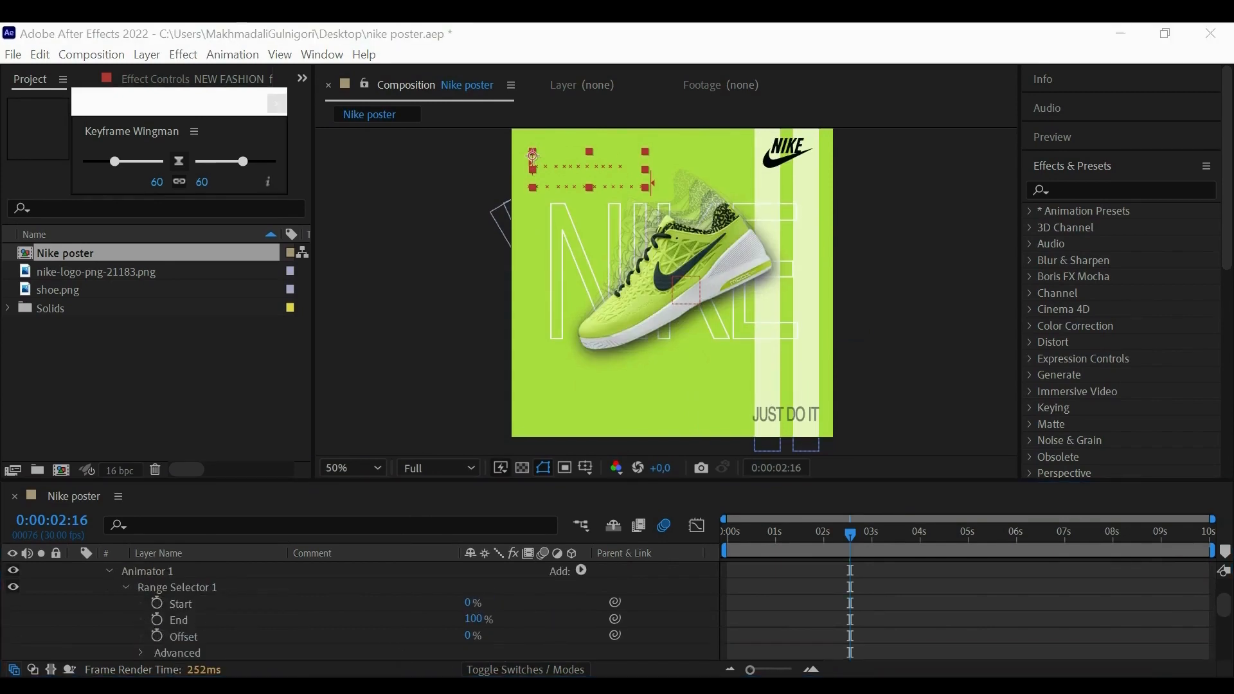
left_click(156, 603)
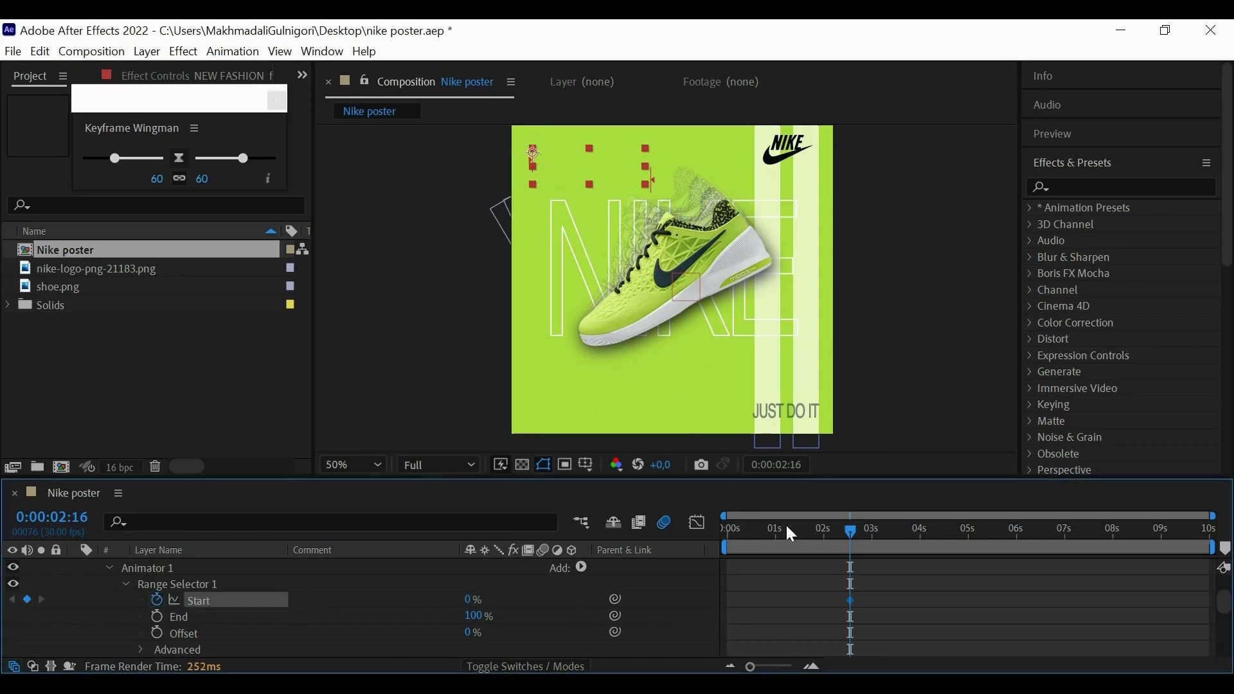
left_click_drag(850, 530, 870, 531)
left_click_drag(470, 599, 645, 586)
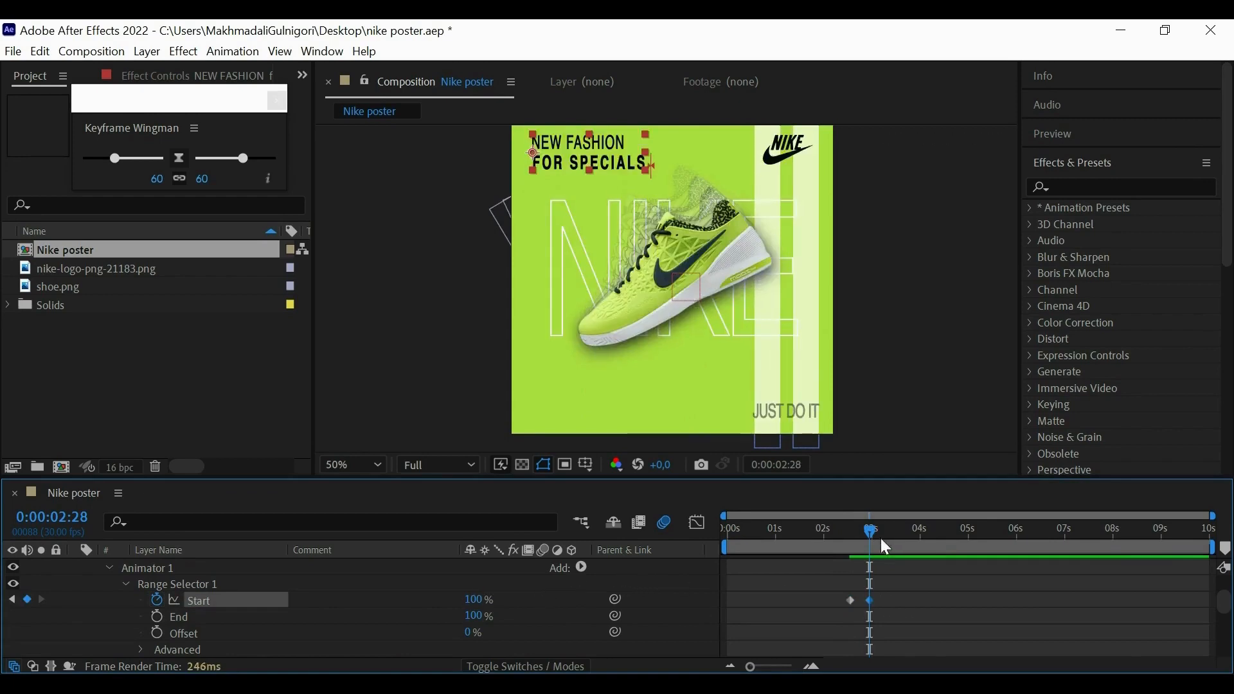
Preview the headline's text reveal from 0:00:02:11.
left_click(861, 530)
left_click(839, 530)
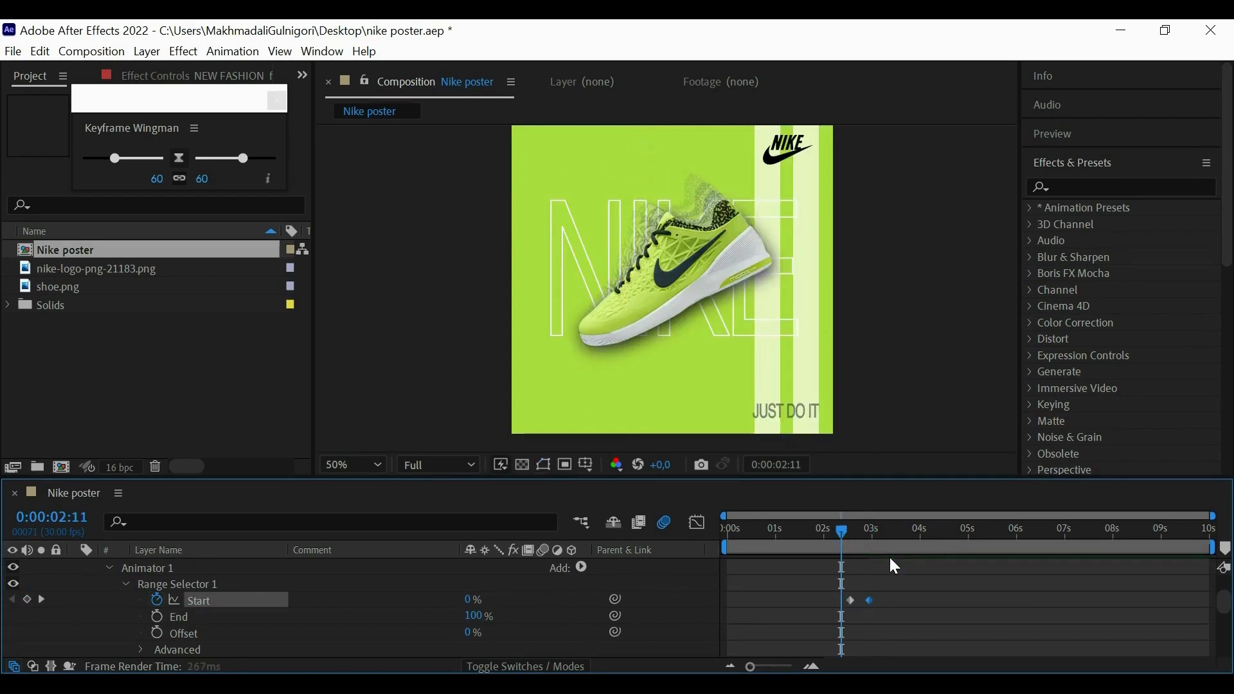
key("space")
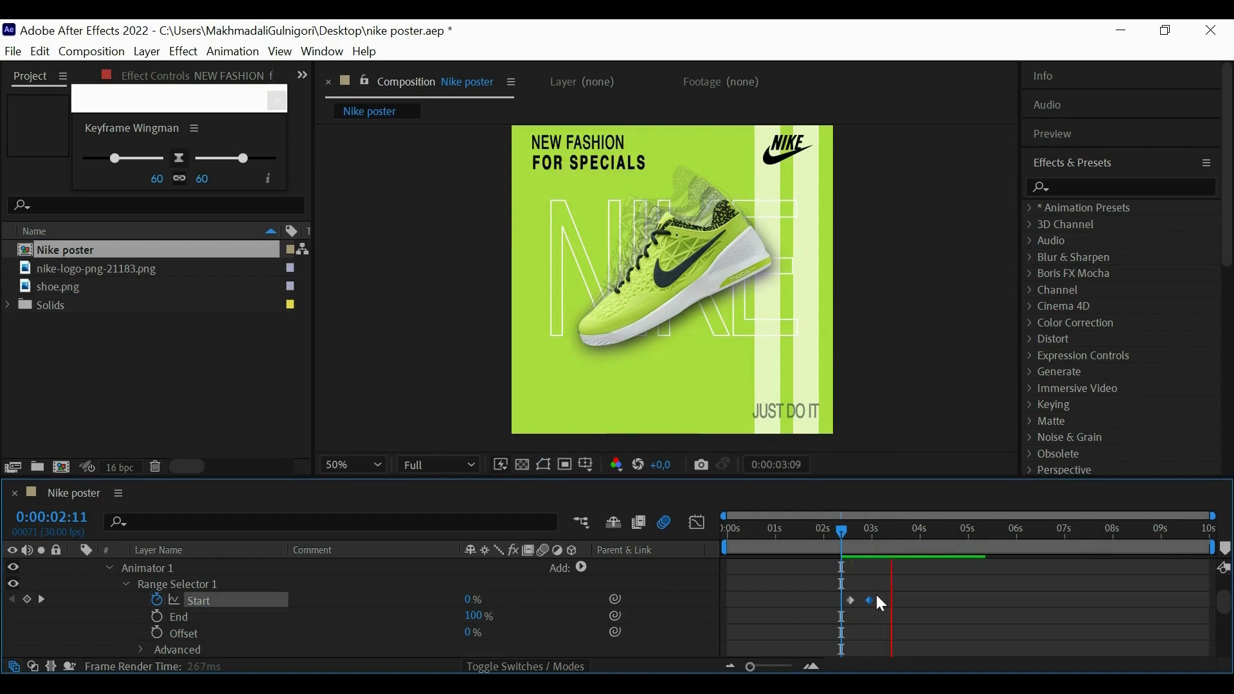
Ease both Range Selector Start keyframes of the headline to 100 in and out with Keyframe Wingman.
left_click(859, 599)
left_click_drag(876, 604, 839, 597)
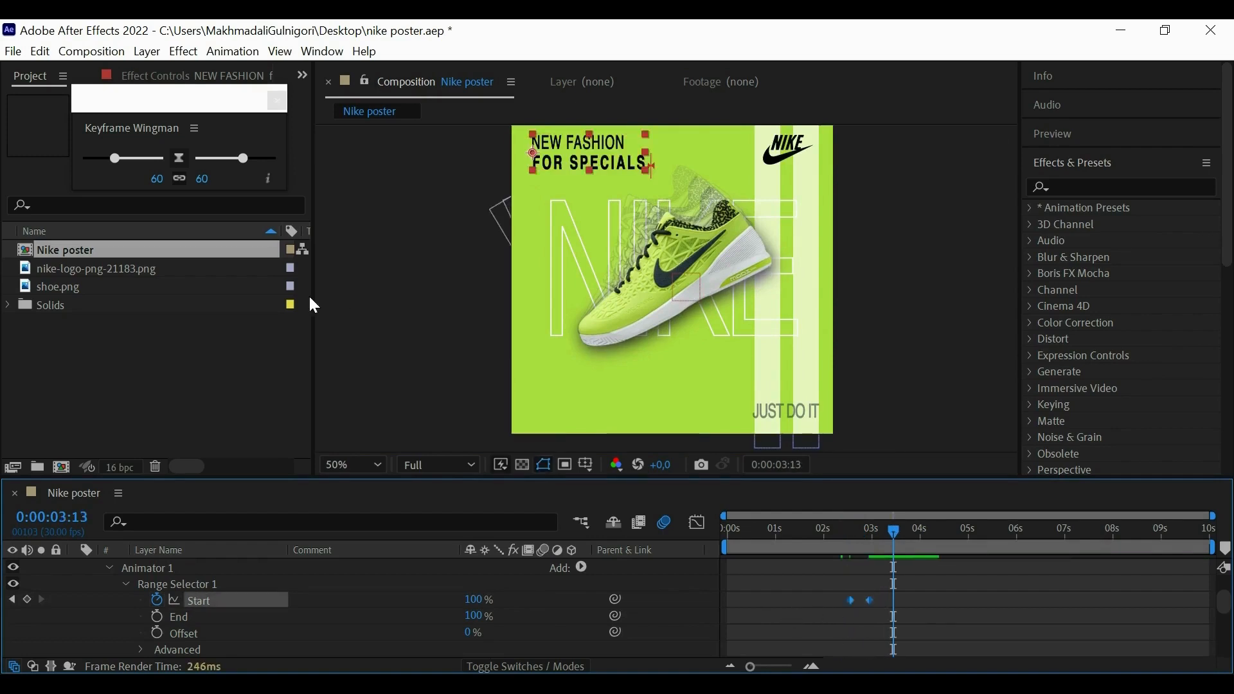
left_click(244, 162)
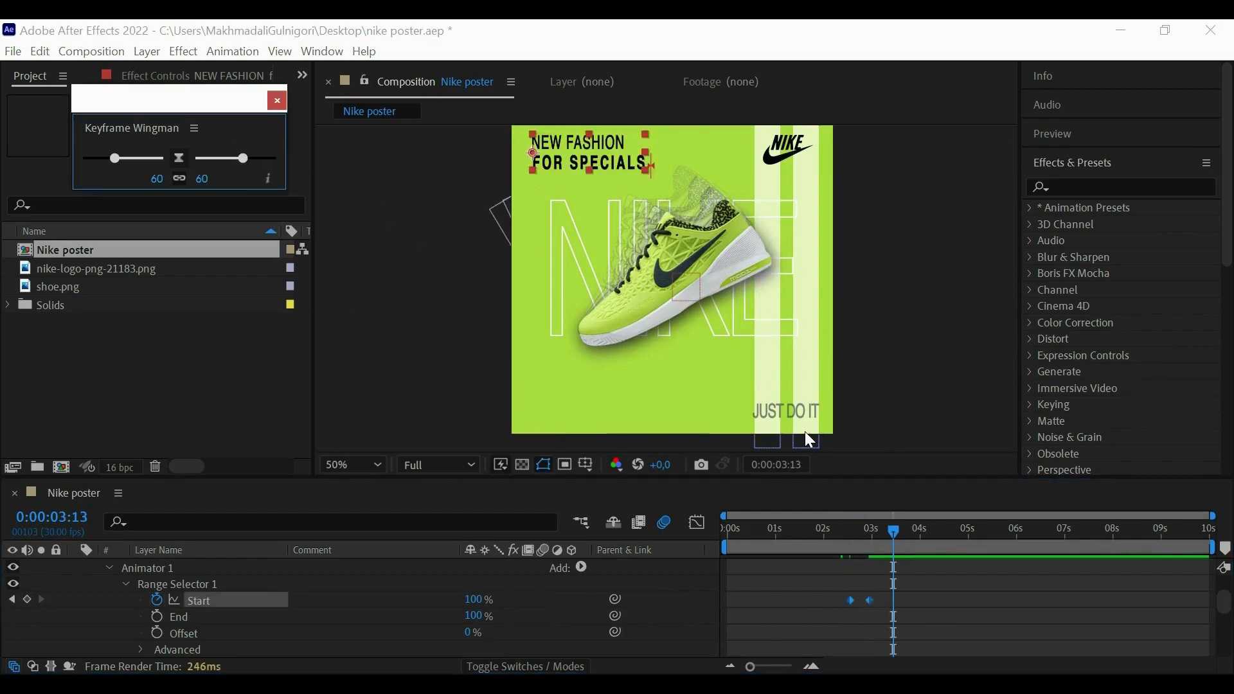
left_click_drag(253, 166, 280, 157)
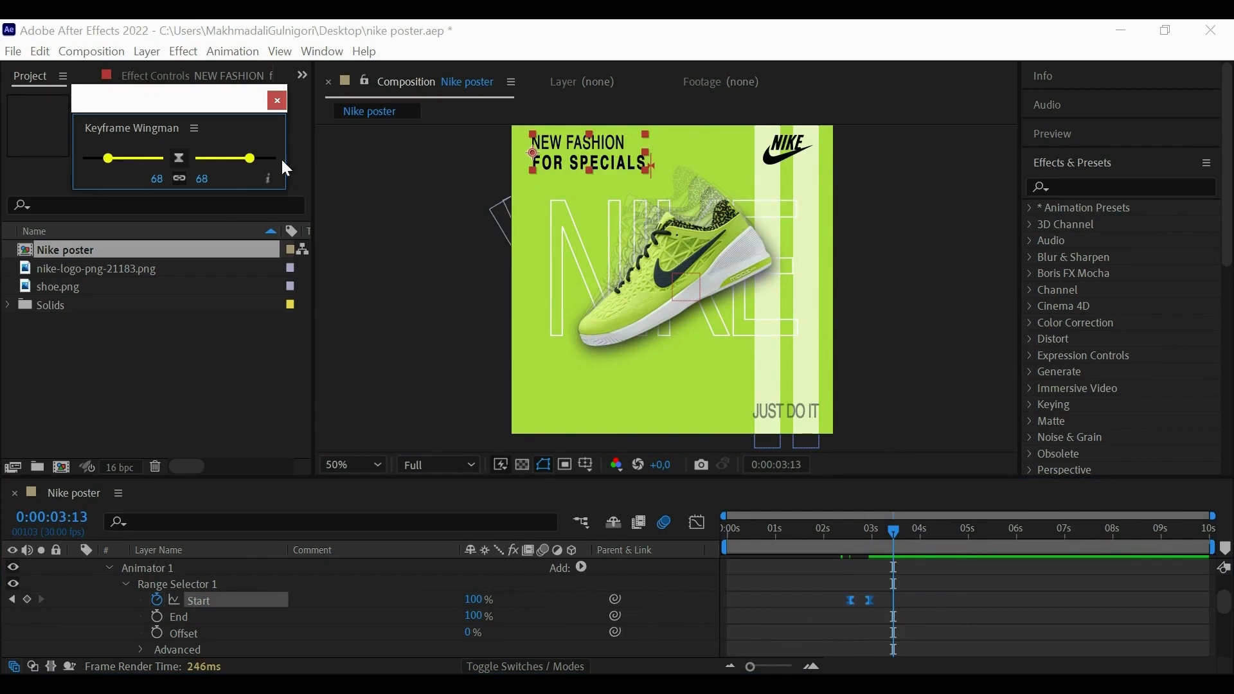
left_click(899, 603)
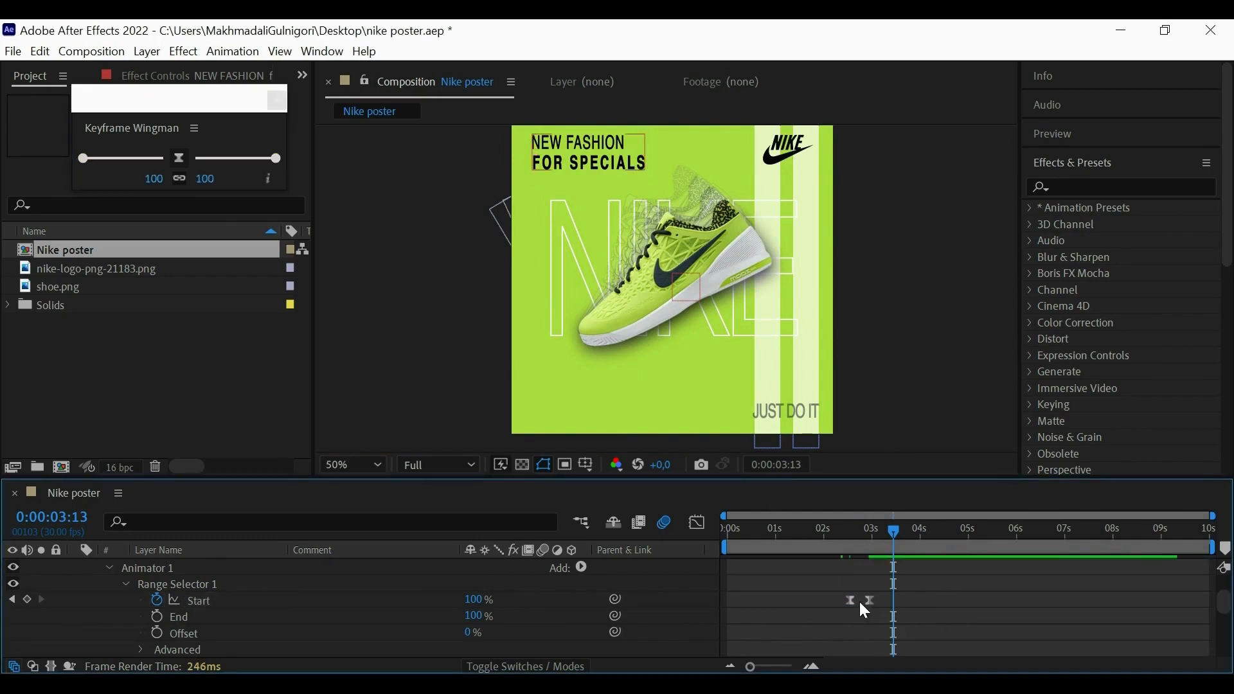
Try a shorter headline reveal in a preview and move its last Start keyframe to about 3 seconds.
left_click_drag(865, 602, 862, 603)
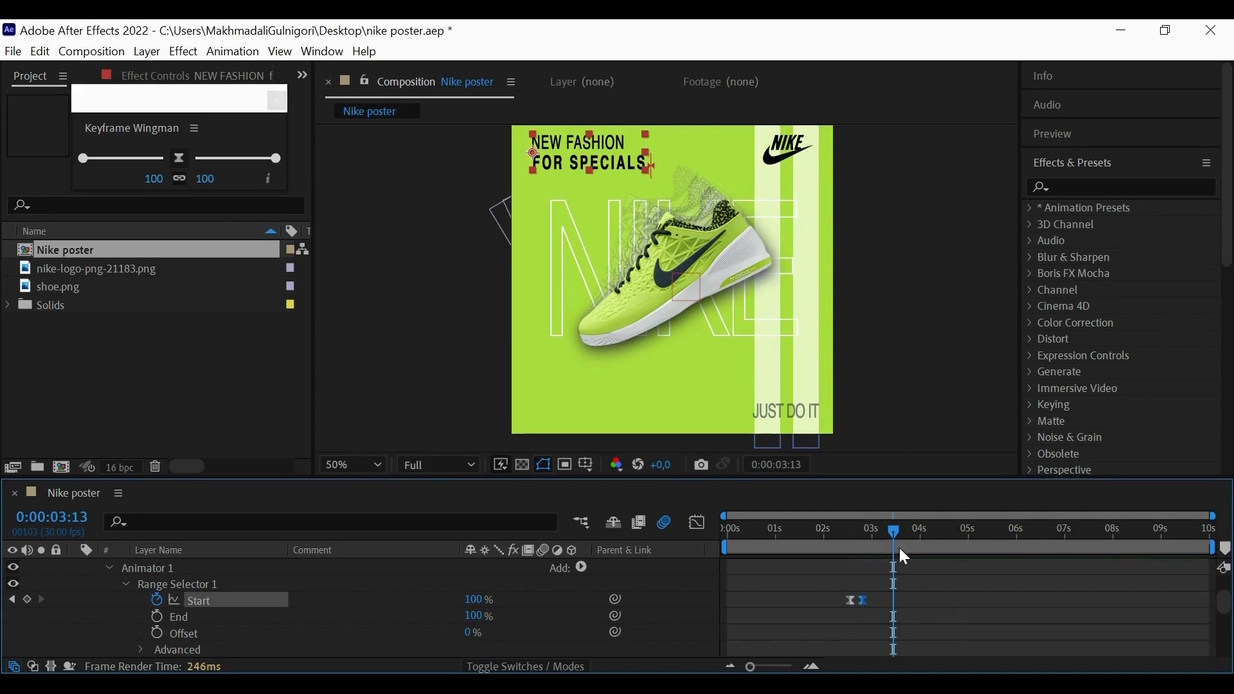
left_click(853, 520)
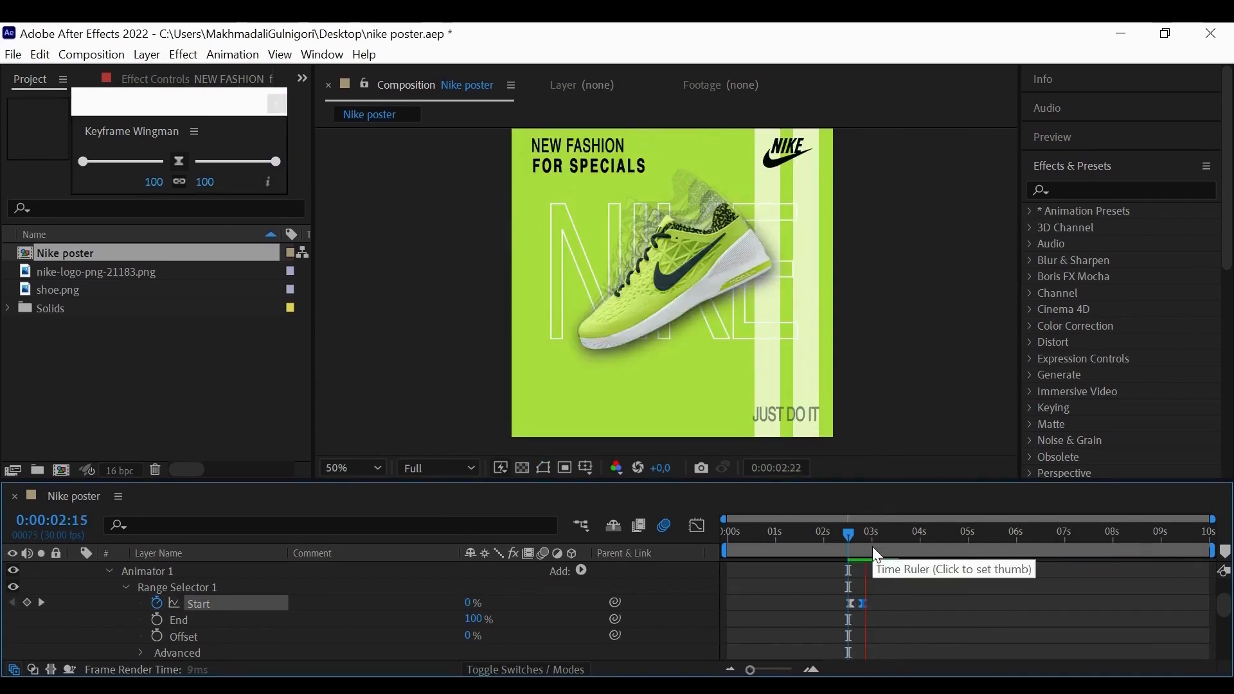
key("space")
left_click(829, 522)
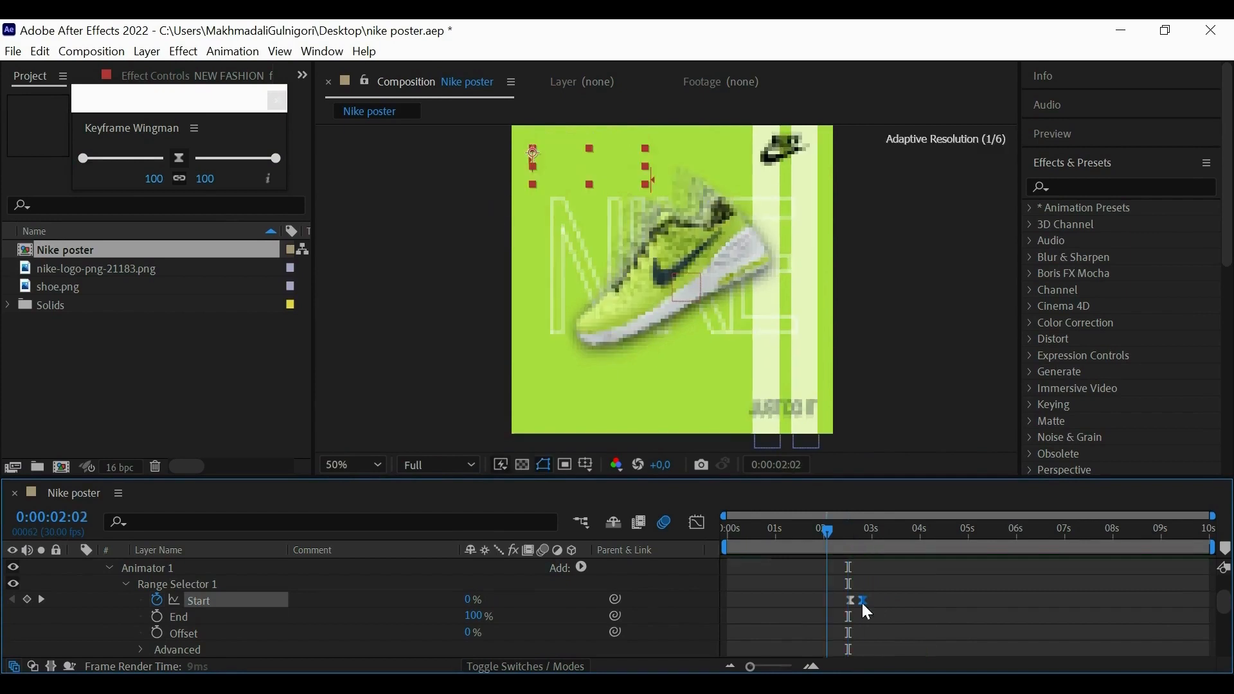
left_click_drag(862, 603, 871, 607)
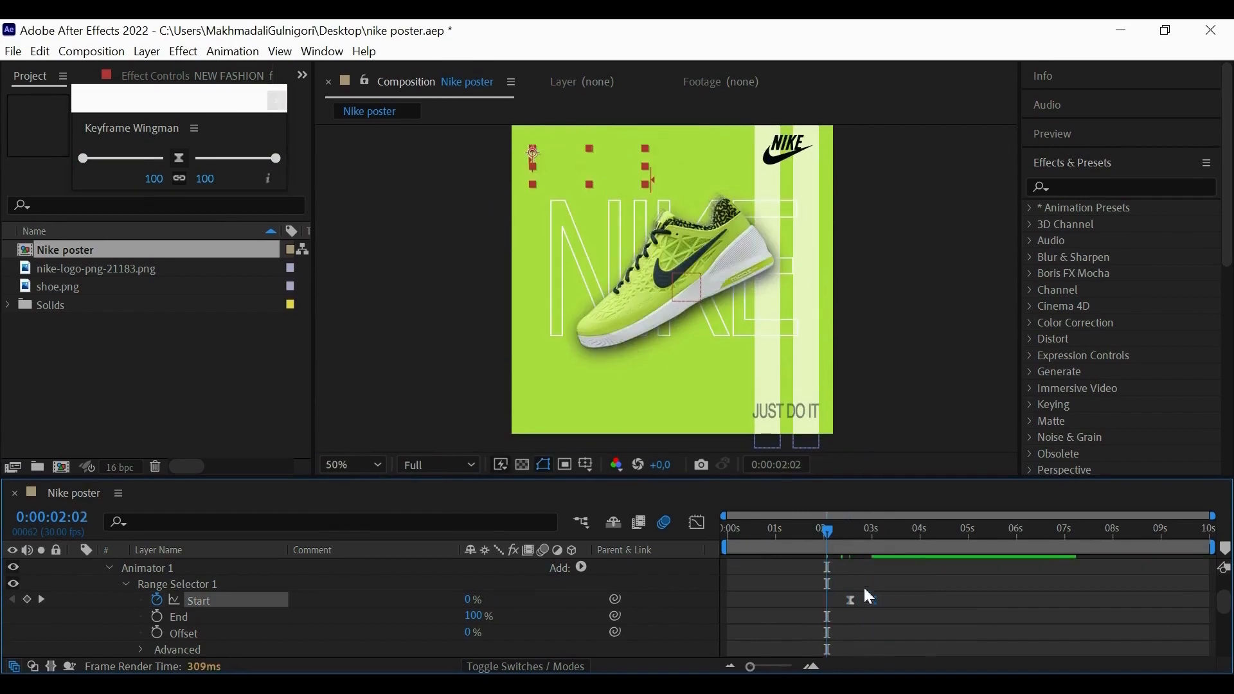
Collapse the headline layer's properties and add a Position keyframe to the just do it layer at 0:00:02:22.
scroll(177, 617, "down", 2)
scroll(173, 605, "up", 4)
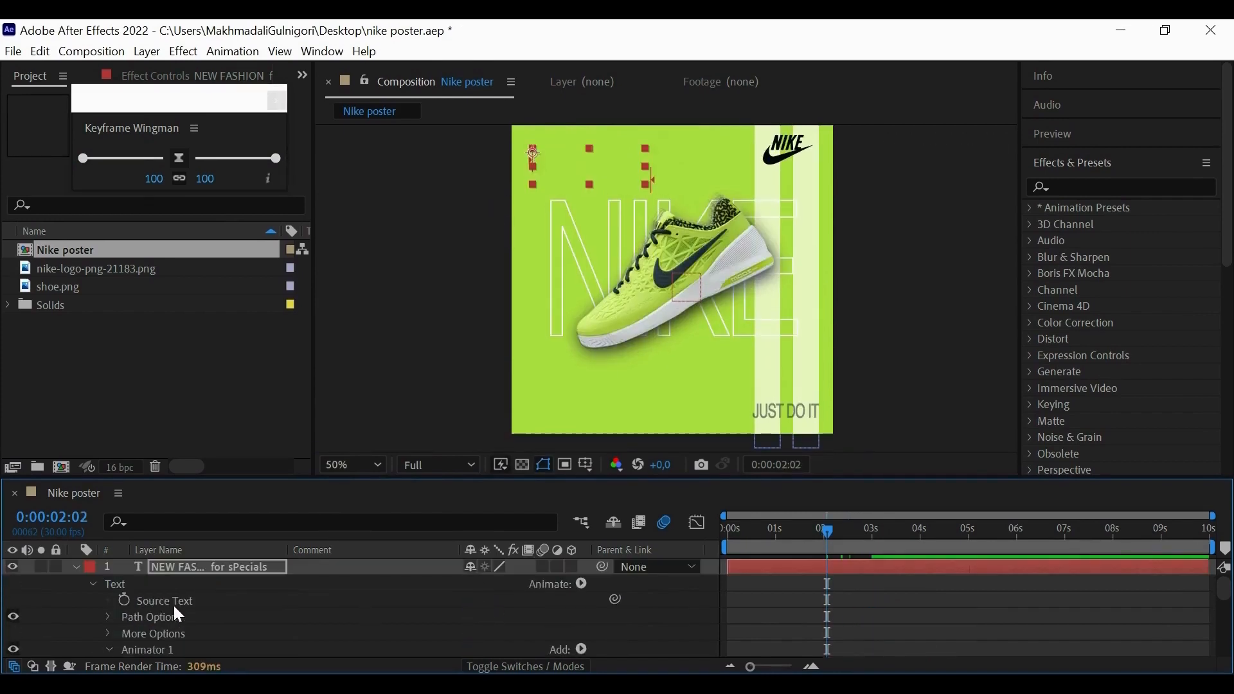
left_click(77, 568)
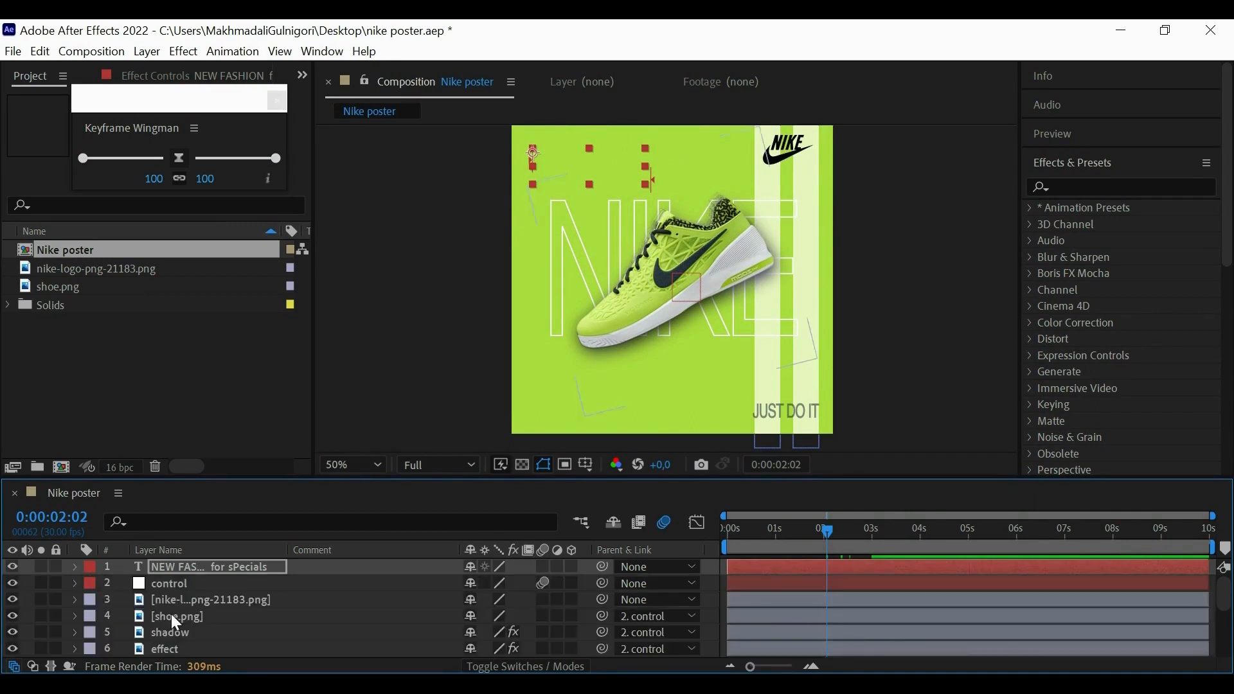
scroll(183, 624, "down", 2)
scroll(183, 624, "down", 2)
left_click(183, 598)
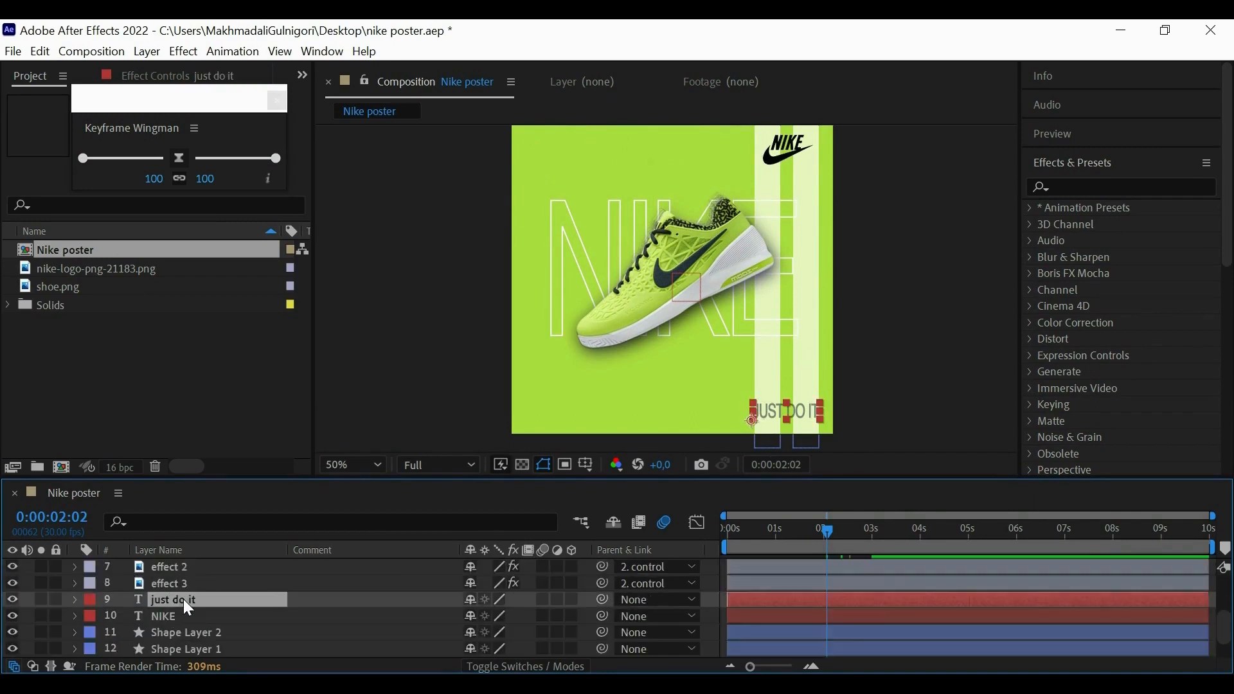
key("p")
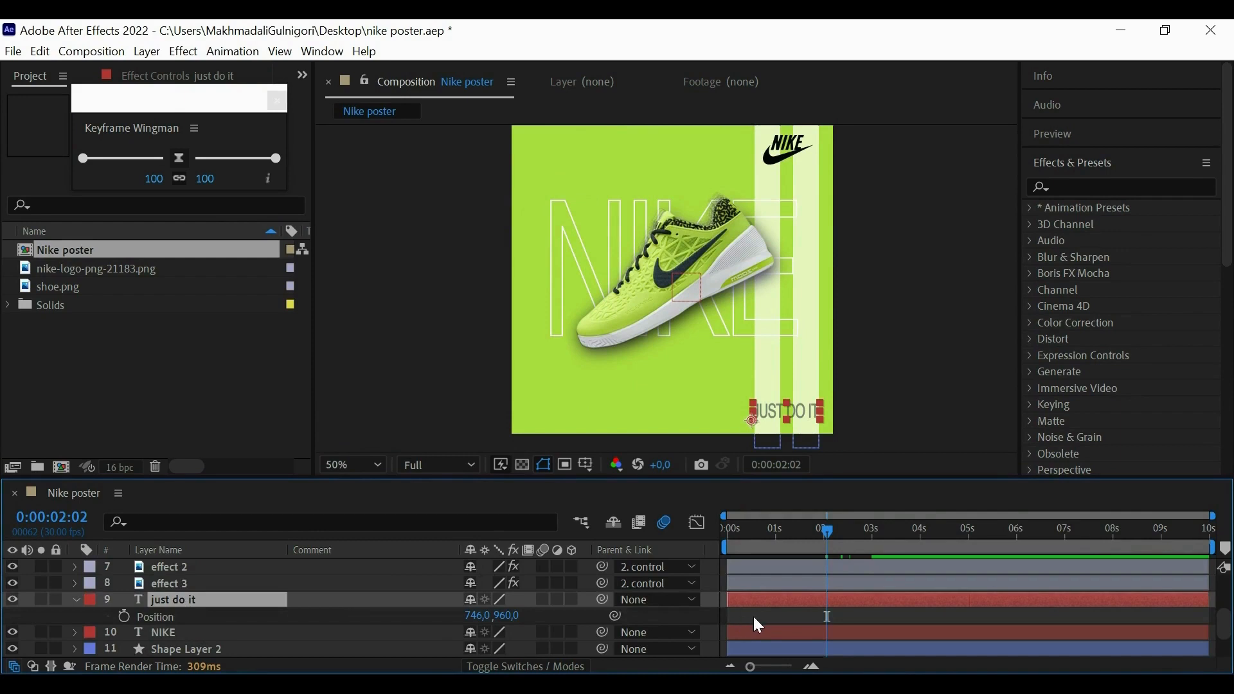
left_click_drag(831, 531, 860, 549)
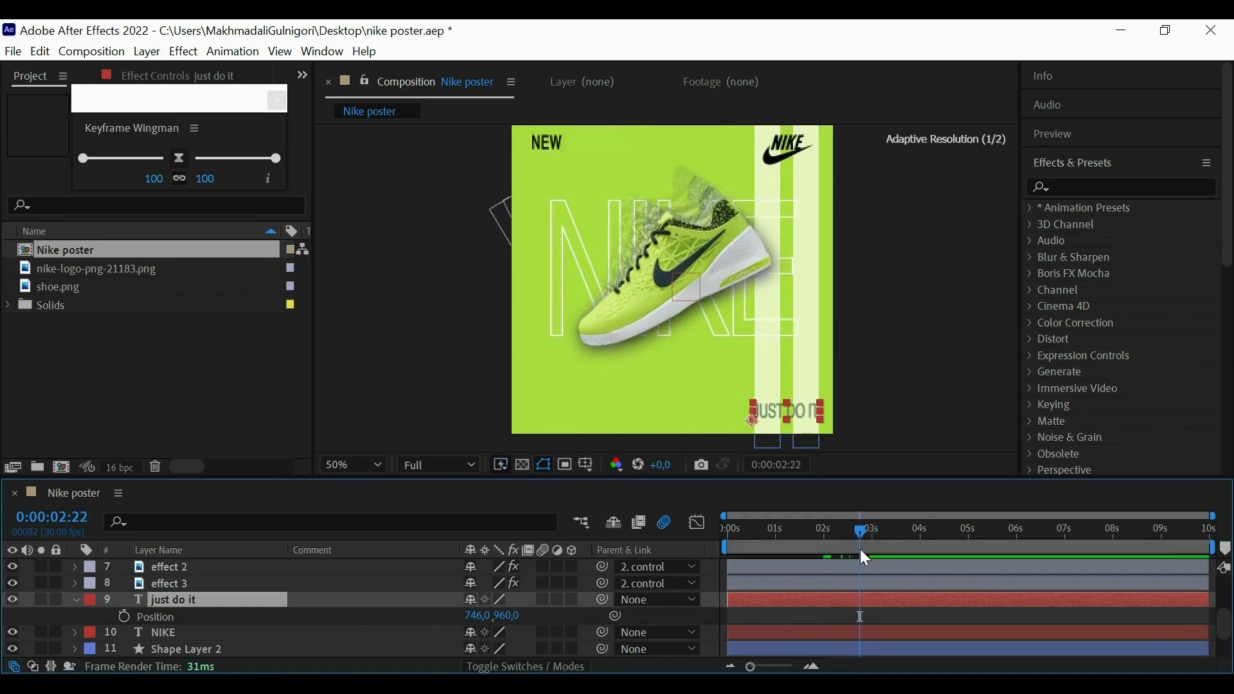
left_click(127, 615)
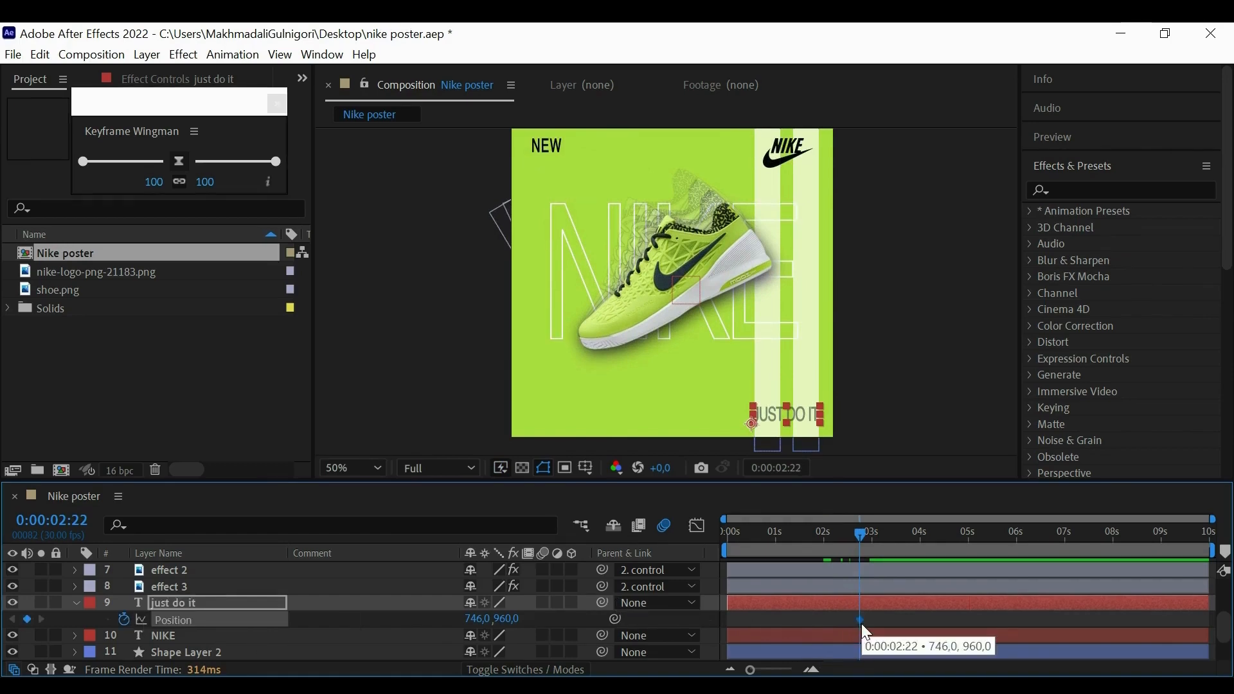
Move the just do it Position keyframe to just after 3 seconds and set the vertical position to 1103 at 0:00:02:22.
left_click_drag(861, 623, 882, 624)
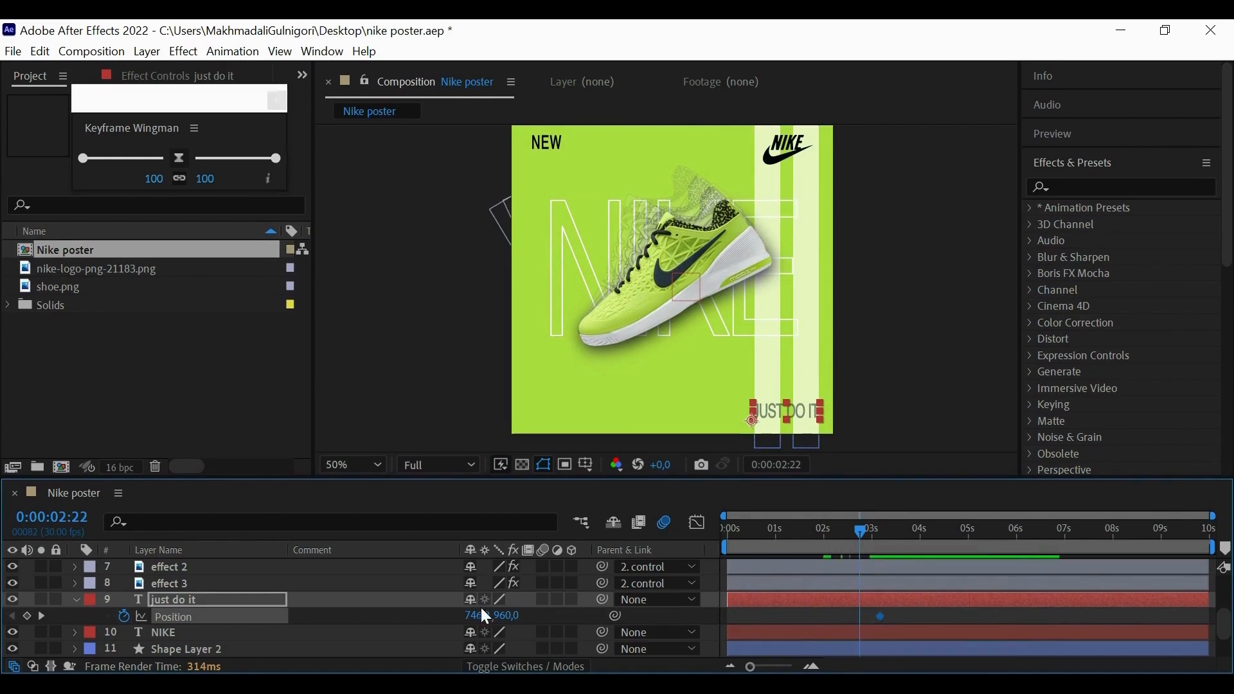
left_click_drag(487, 617, 620, 638)
key("ctrl+z")
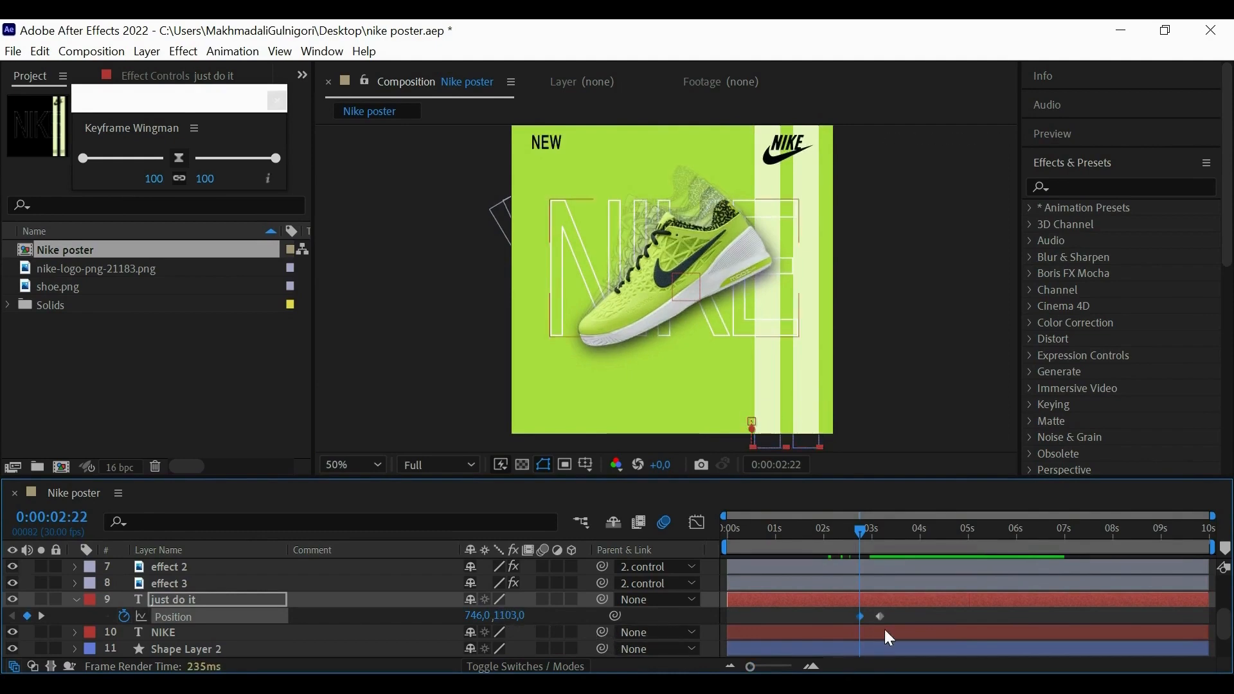
Nudge the last just do it Position keyframe slightly later and ease both keyframes to 100 with Keyframe Wingman.
left_click(892, 610)
left_click_drag(879, 615, 844, 615)
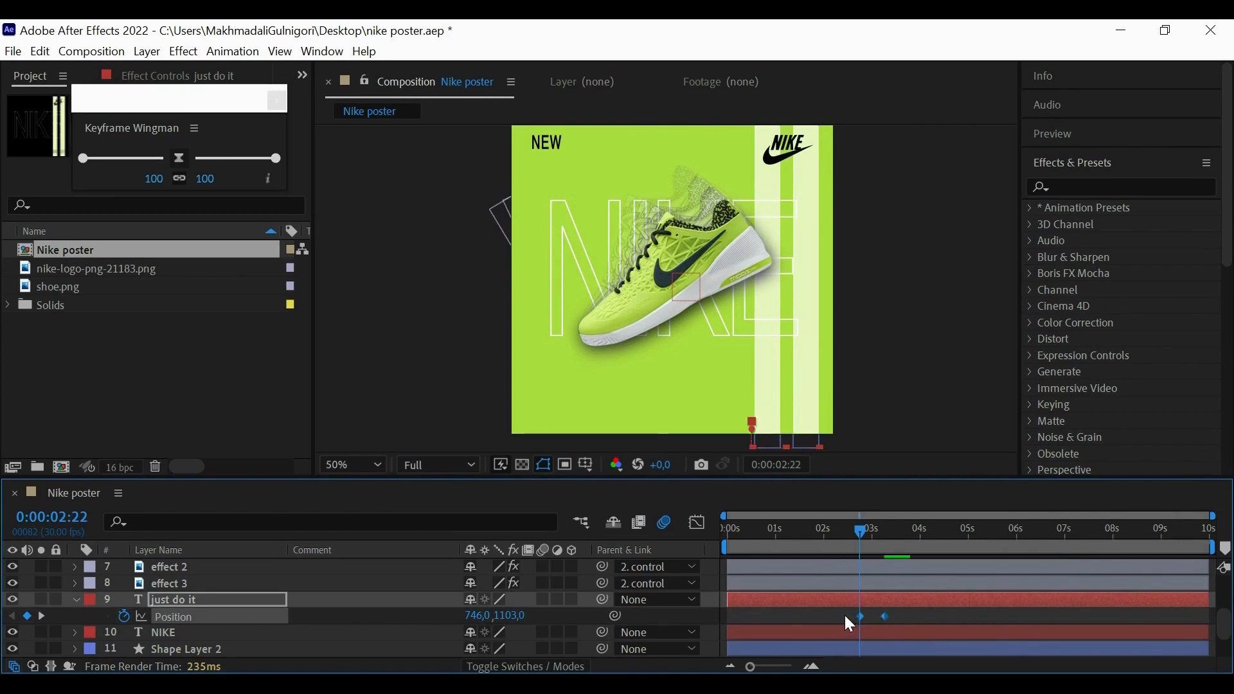
left_click(275, 158)
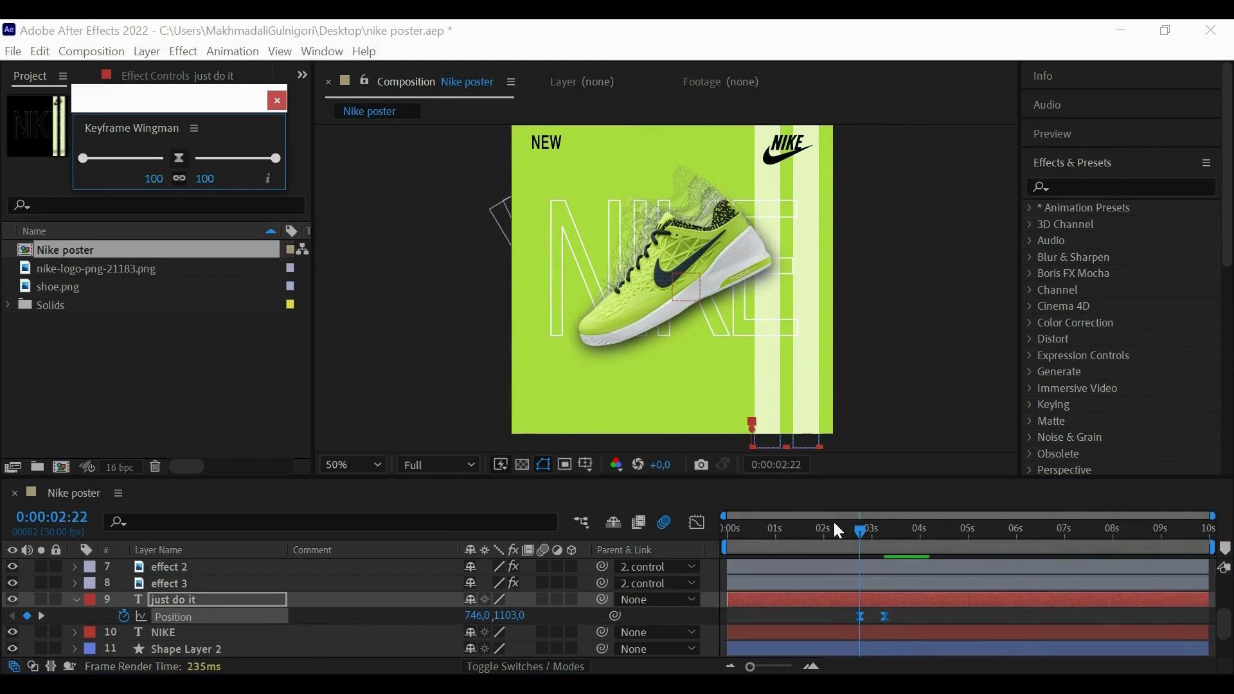
left_click_drag(854, 537, 826, 527)
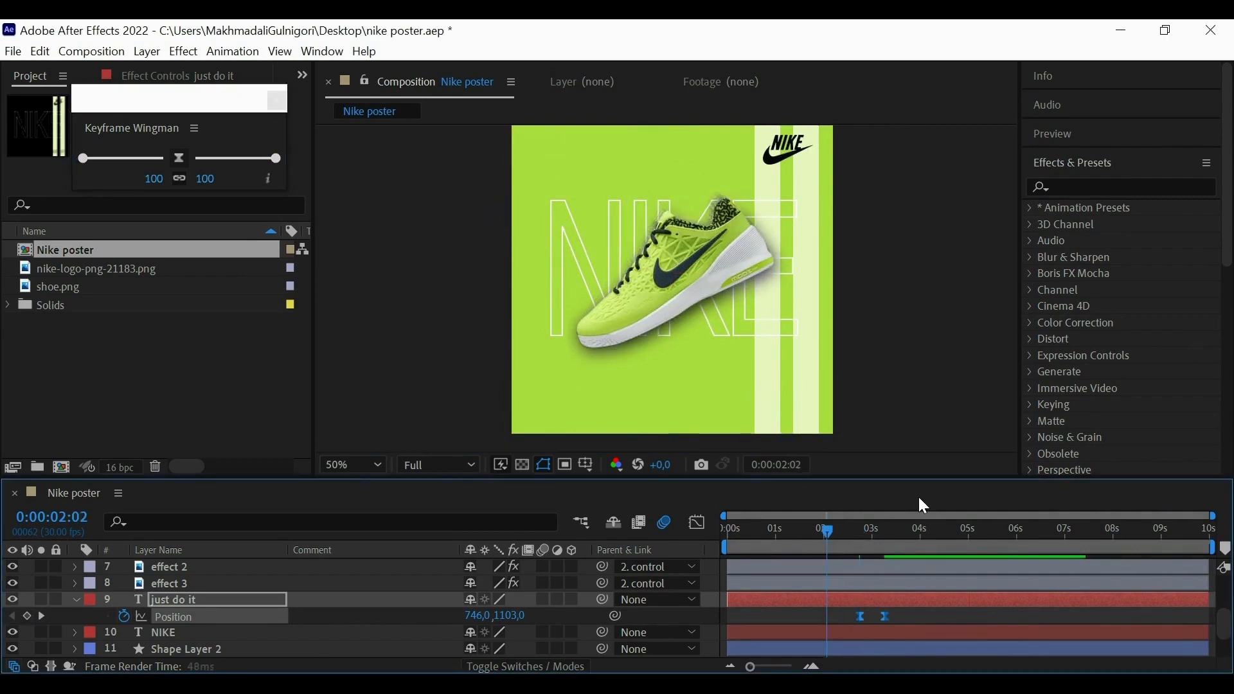
Preview the just do it animation and shift both of its Position keyframes earlier, so the first sits at 0:00:02:14.
key("space")
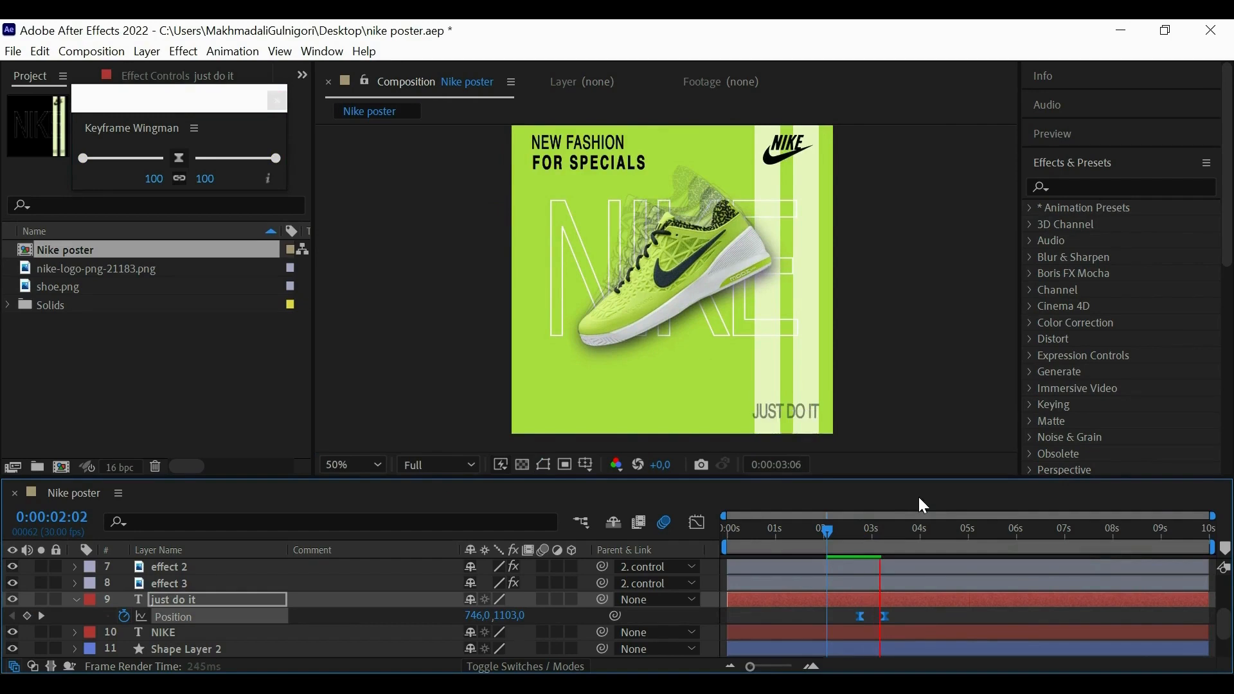
left_click_drag(861, 618, 849, 620)
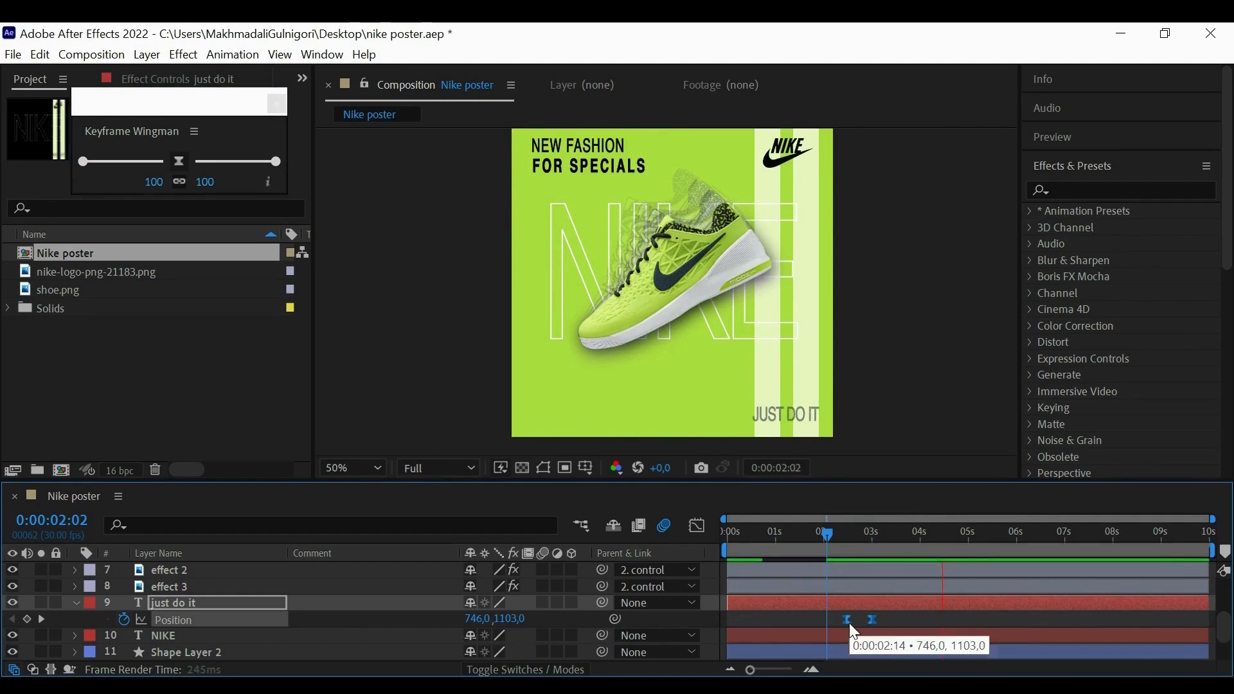
Add a Position keyframe to the Nike logo layer at 0:00:01:28 and move it to about 2.4 seconds.
left_click(820, 530)
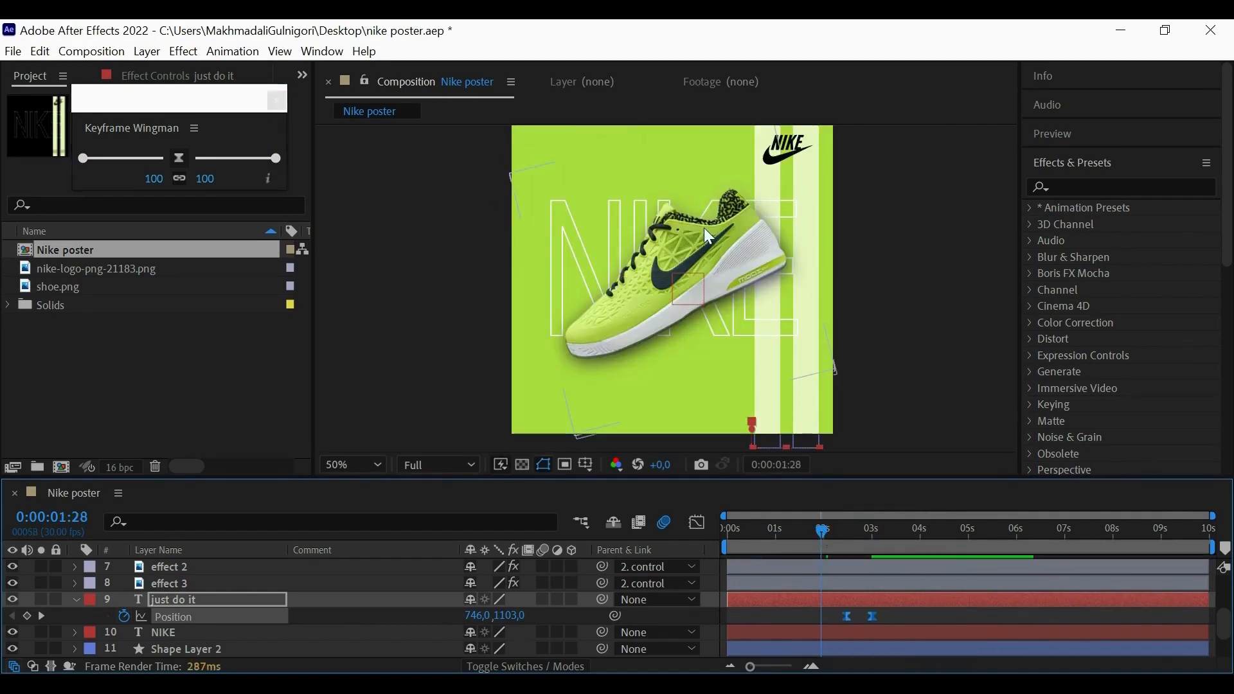
left_click(795, 149)
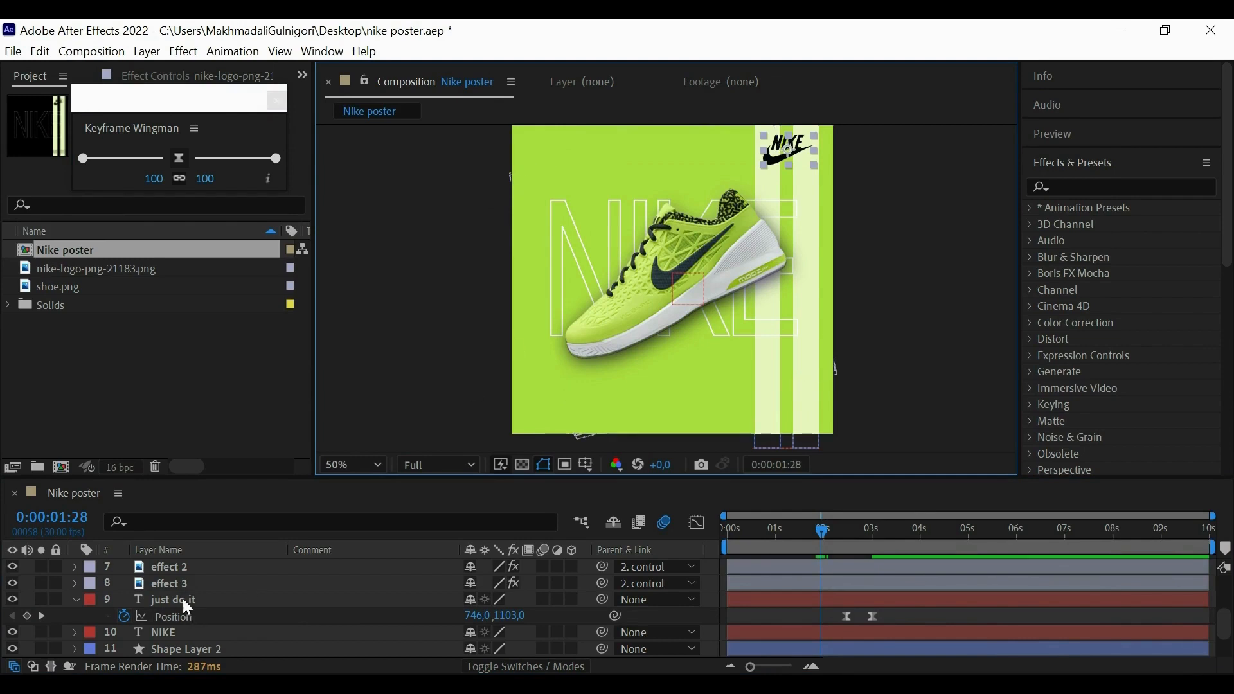
scroll(205, 610, "down", 3)
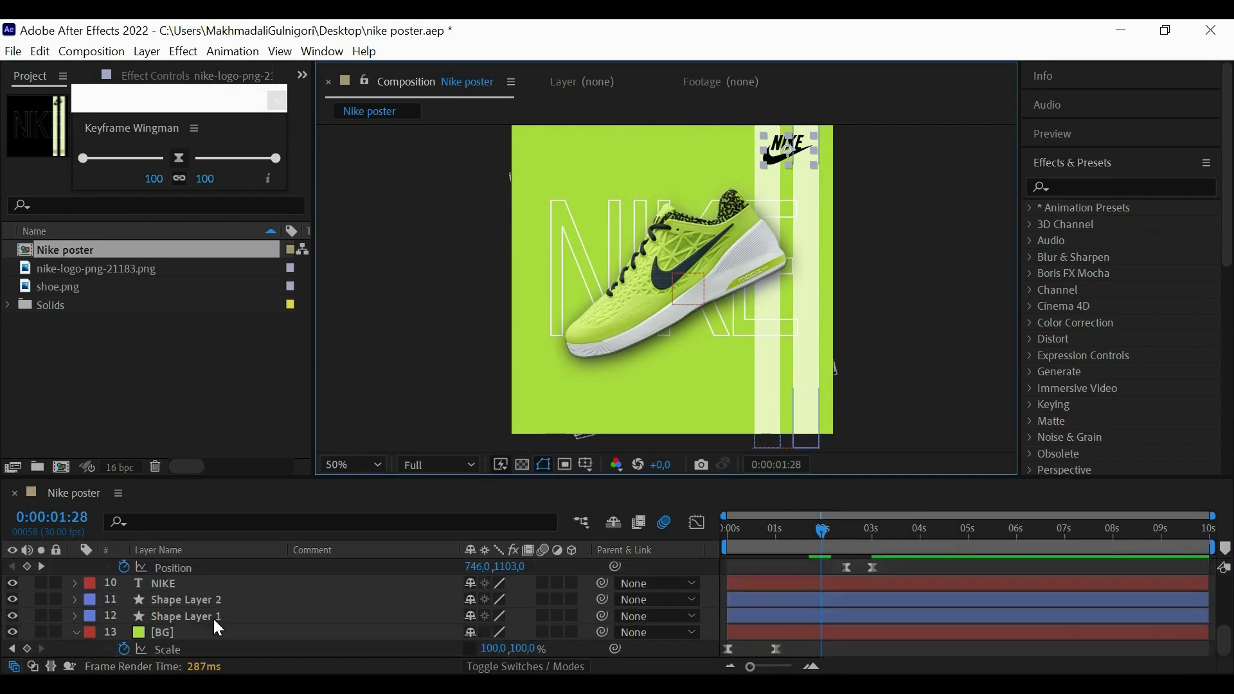
scroll(215, 623, "up", 5)
scroll(214, 620, "down", 3)
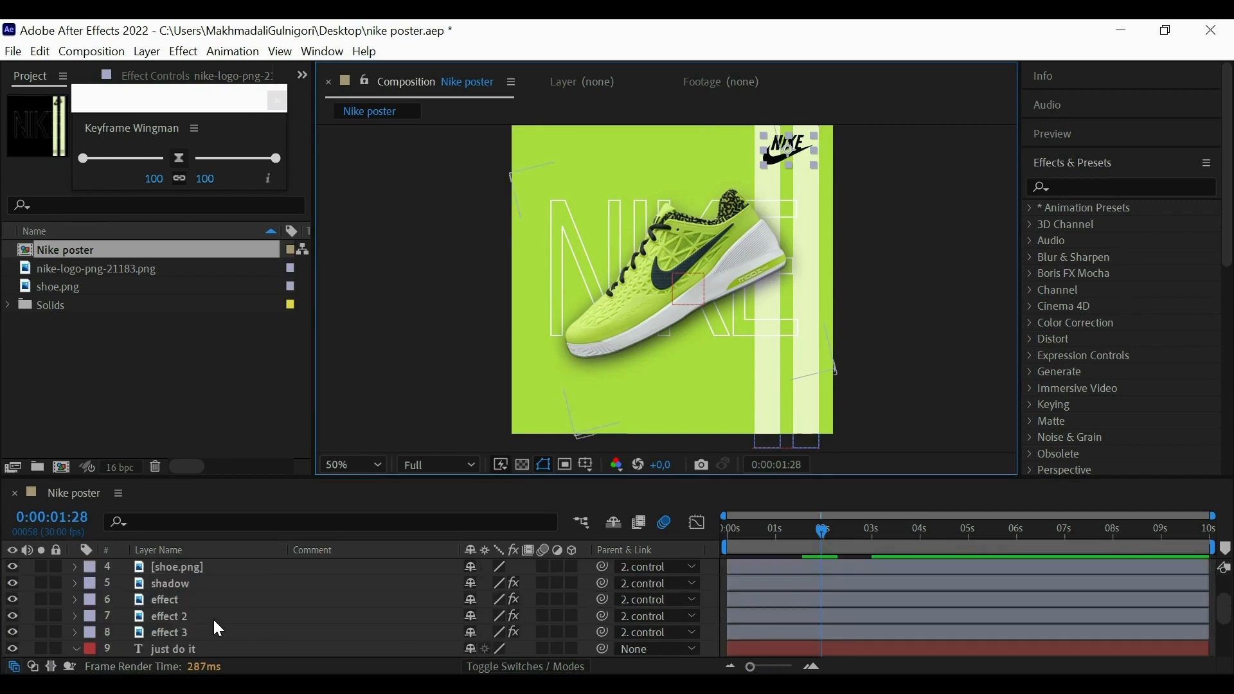
scroll(212, 605, "down", 3)
scroll(215, 609, "down", 3)
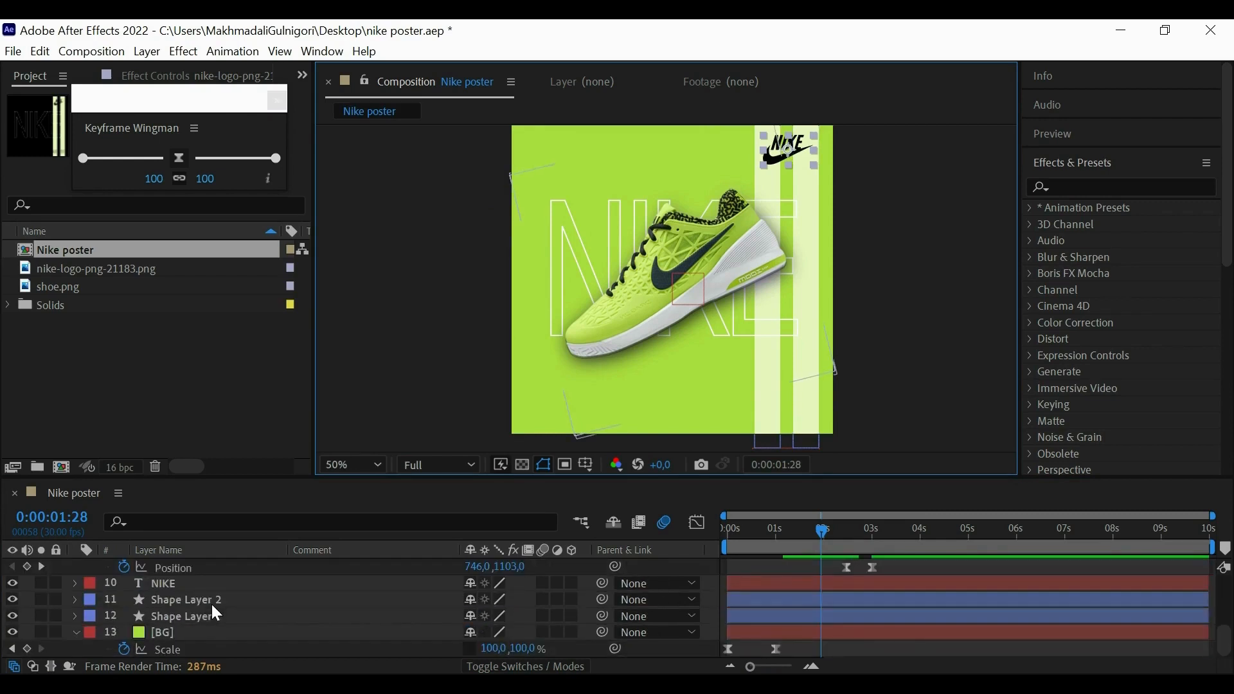
scroll(215, 615, "up", 9)
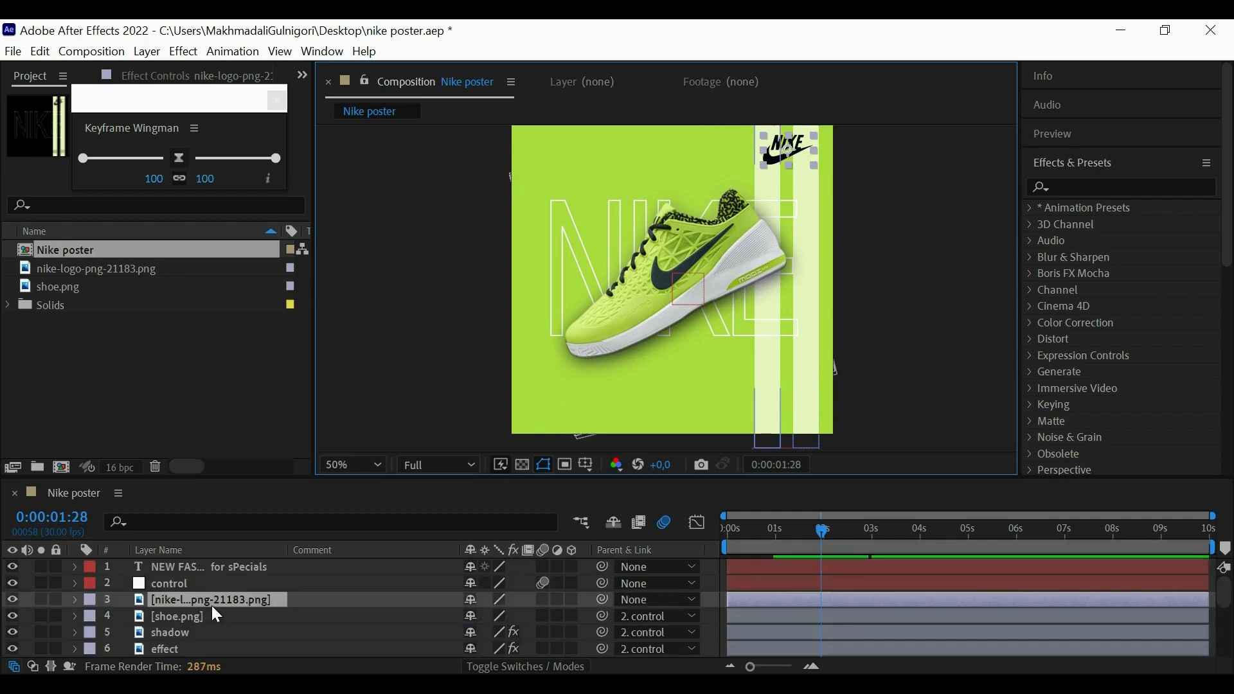
key("t")
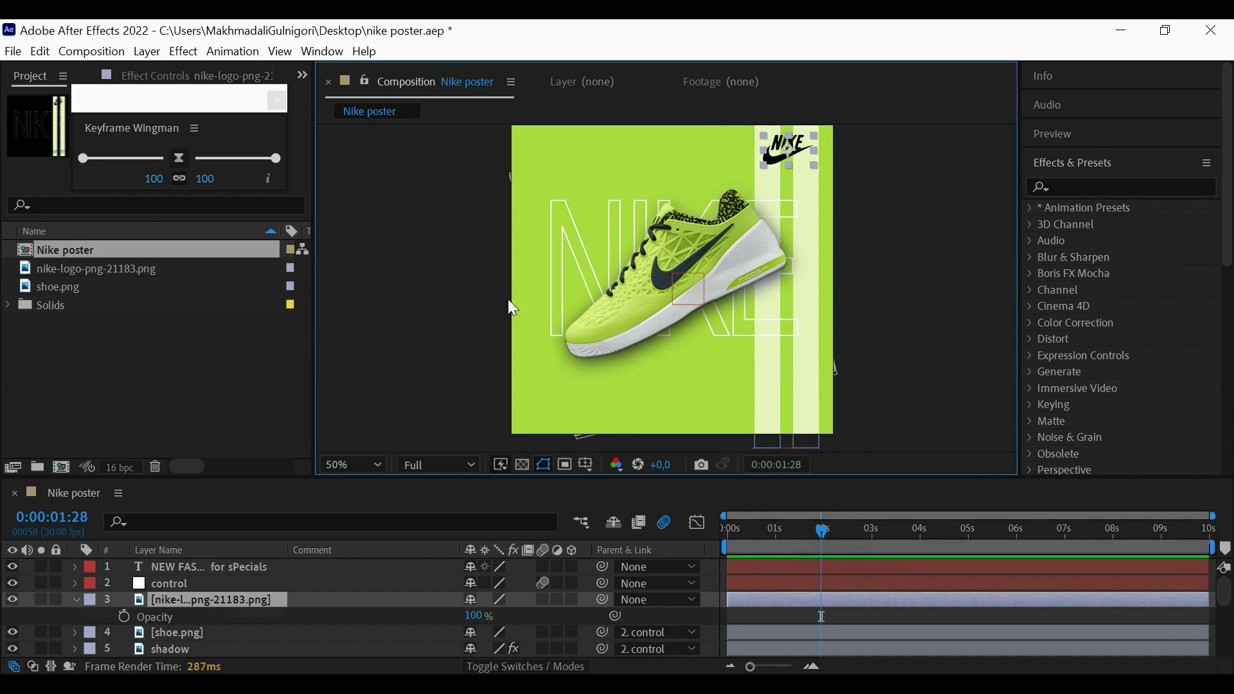
key("p")
left_click(124, 615)
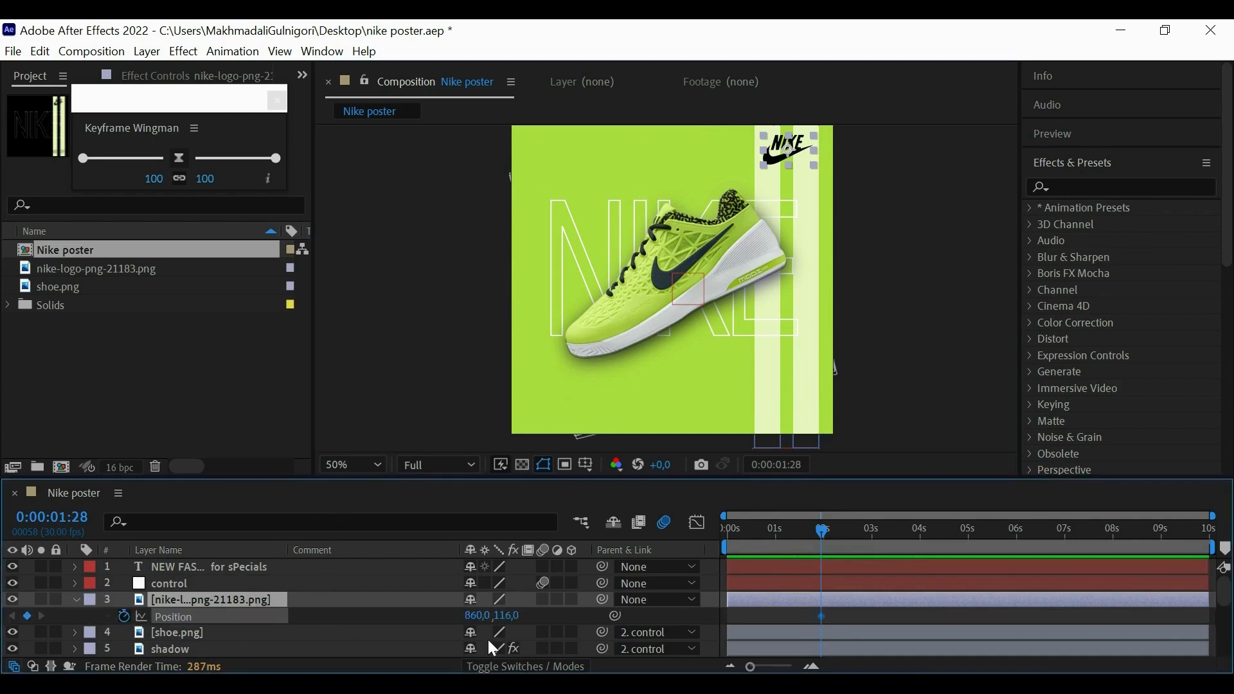
left_click_drag(822, 615, 842, 617)
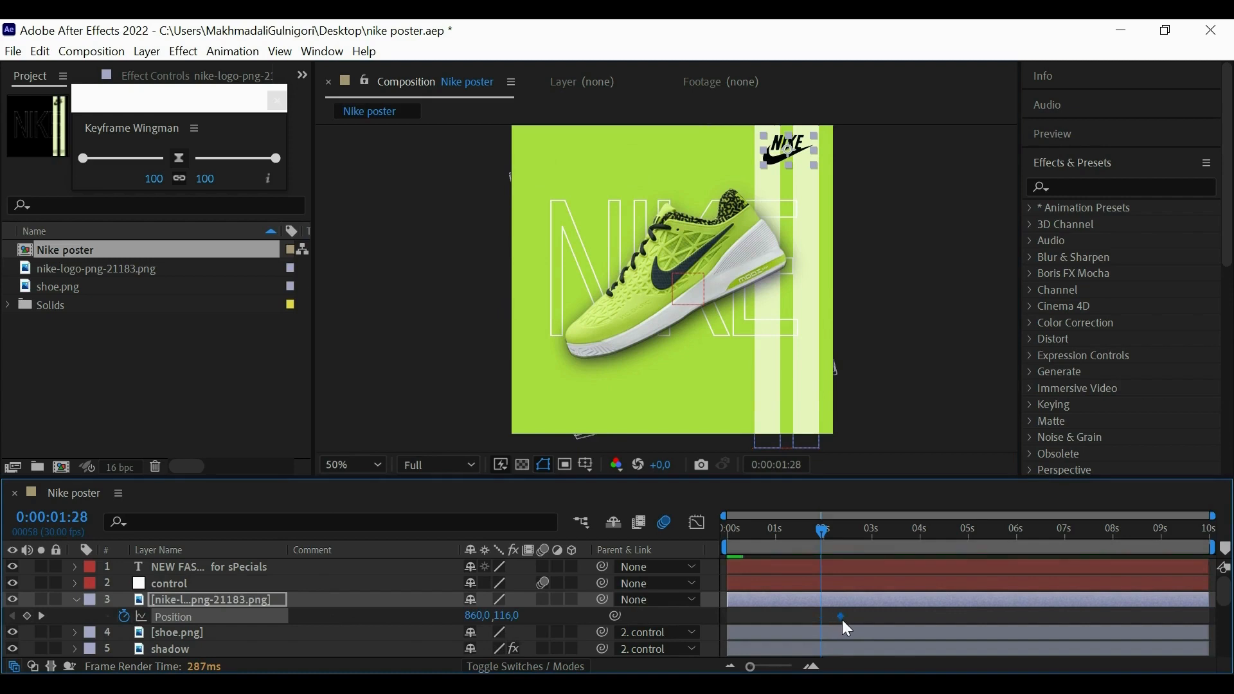
Set the logo's vertical position to -123 at 0:00:01:28 and ease both Position keyframes to 100 with Keyframe Wingman.
left_click_drag(493, 624, 289, 602)
key("ctrl+z")
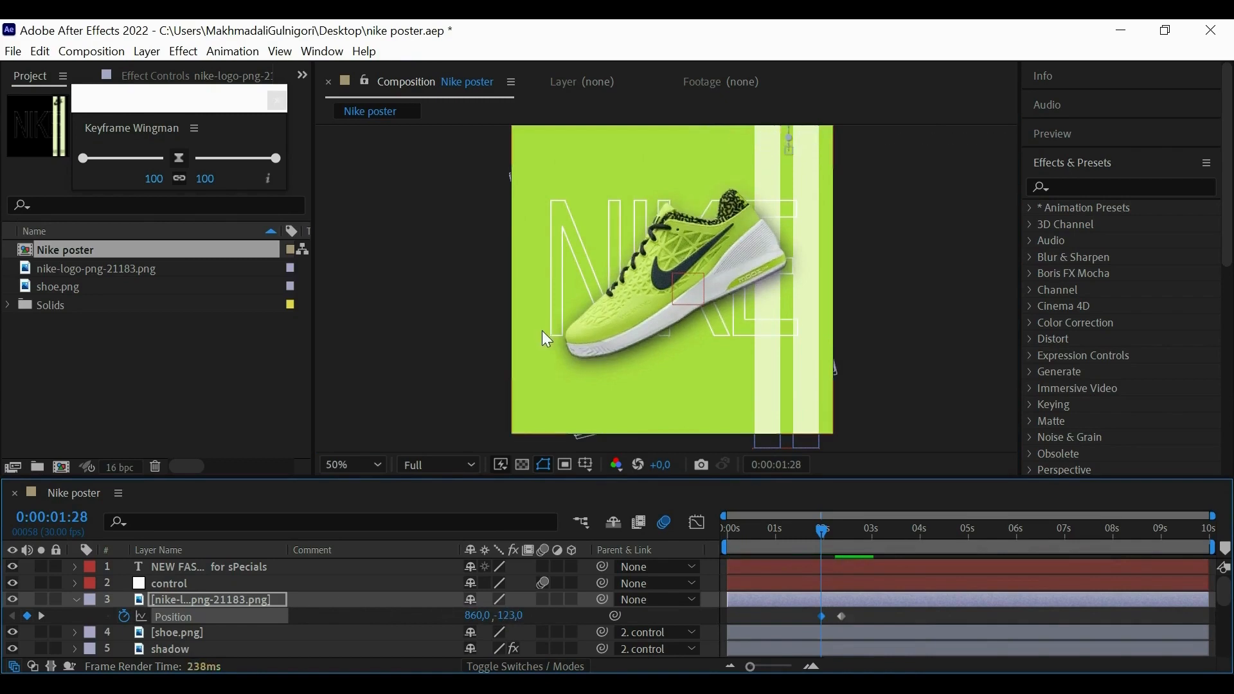
key("comma")
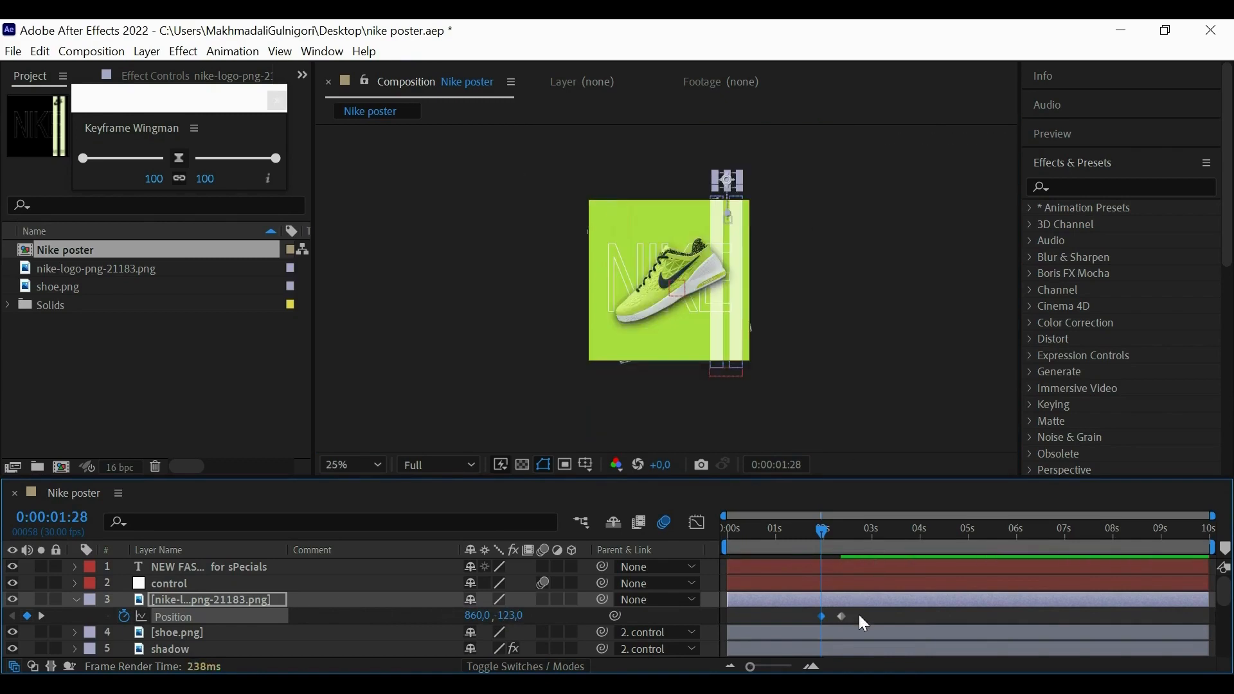
left_click_drag(272, 159, 305, 165)
left_click(499, 284)
left_click(833, 436)
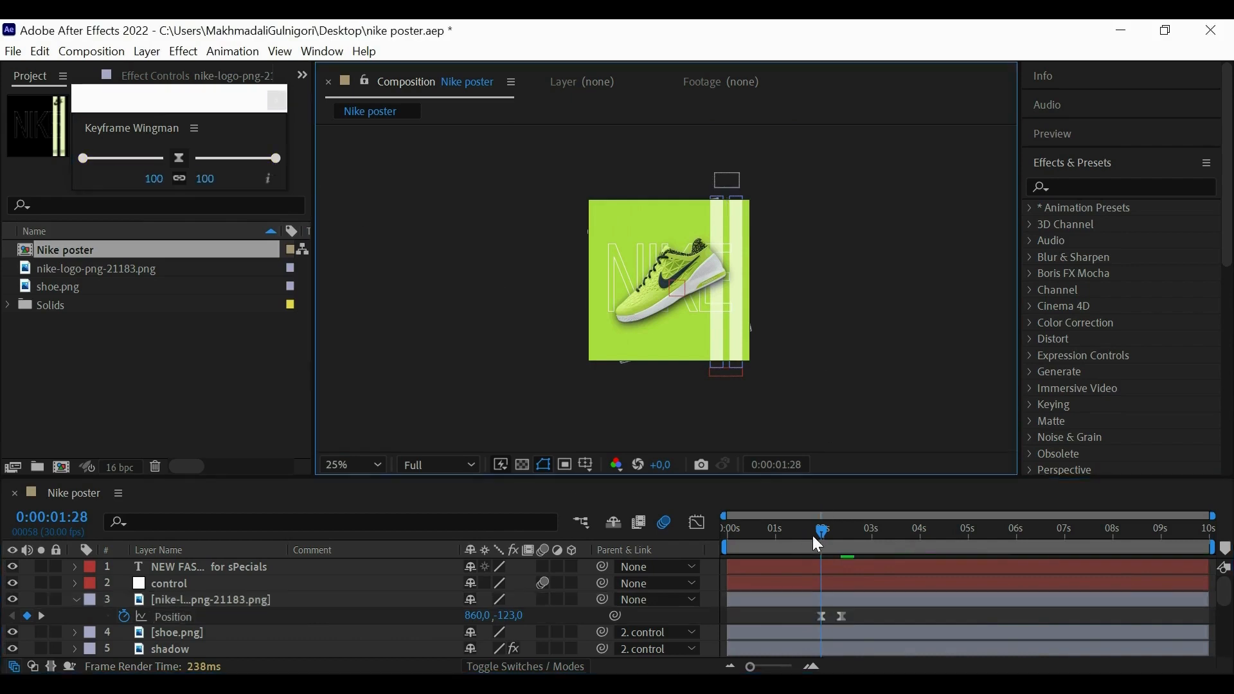
Add Position keyframes to Shape Layer 1 and Shape Layer 2 at 0:00:02:26 and move them to about 3.3 seconds.
scroll(200, 607, "down", 3)
scroll(194, 596, "down", 6)
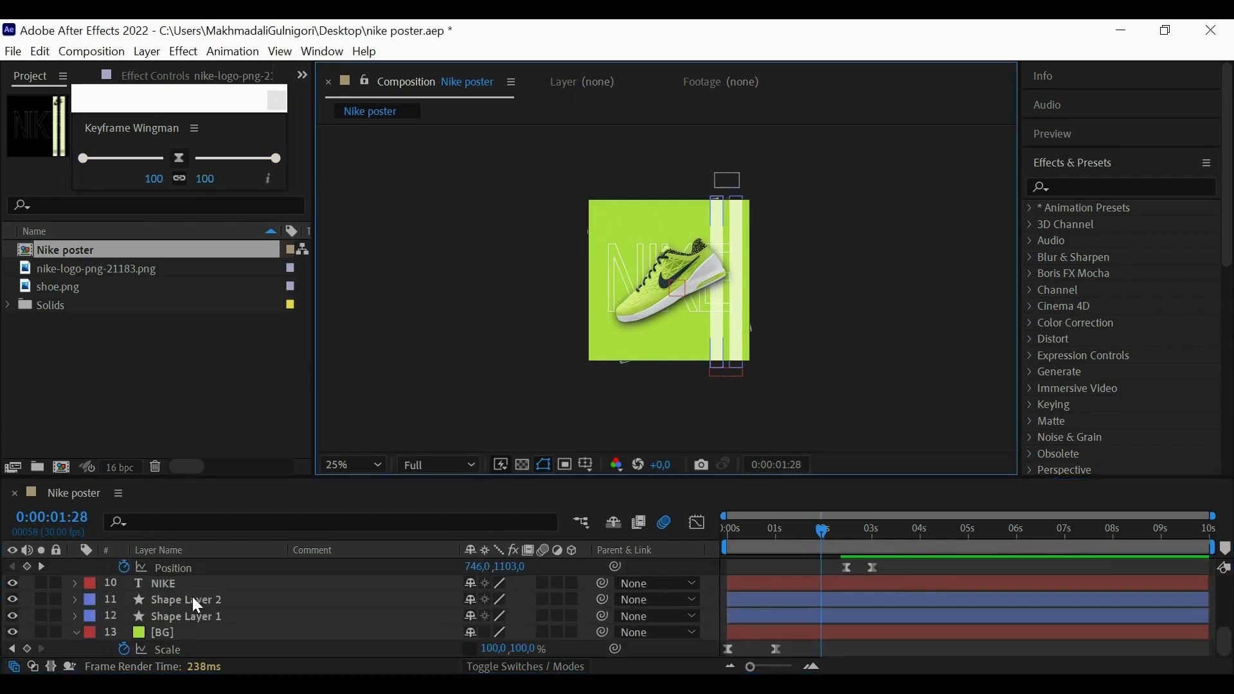
left_click(192, 600)
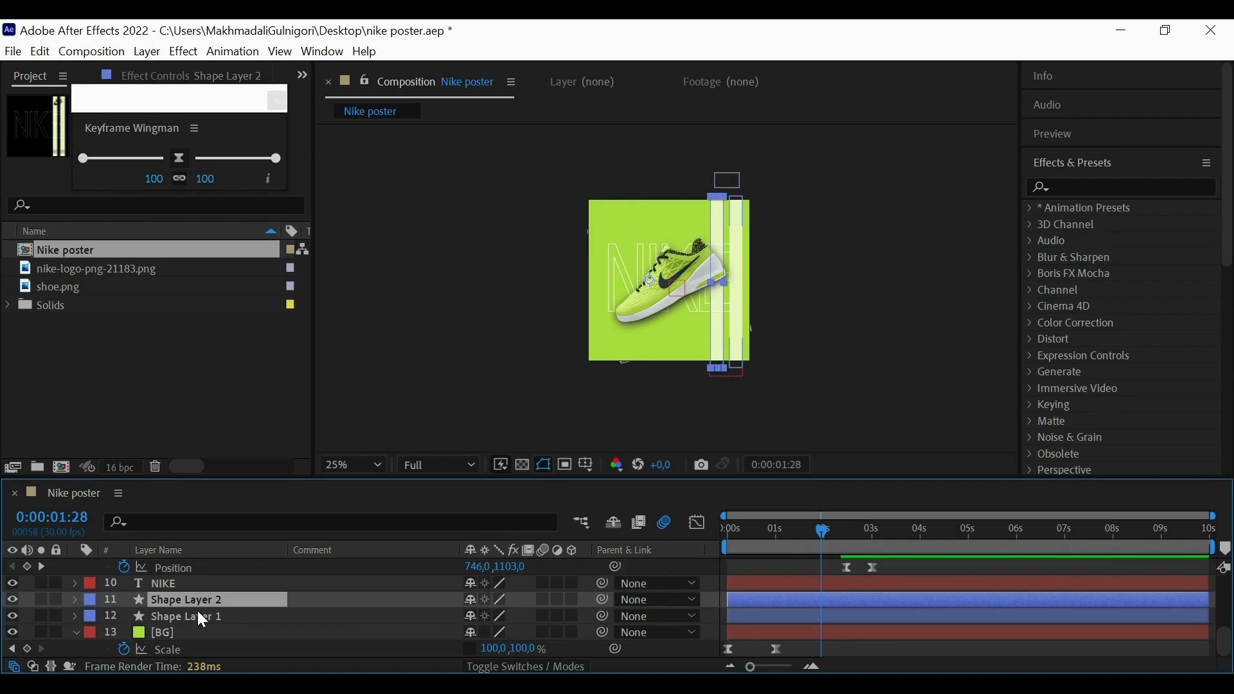
left_click(199, 616, "shift")
key("p")
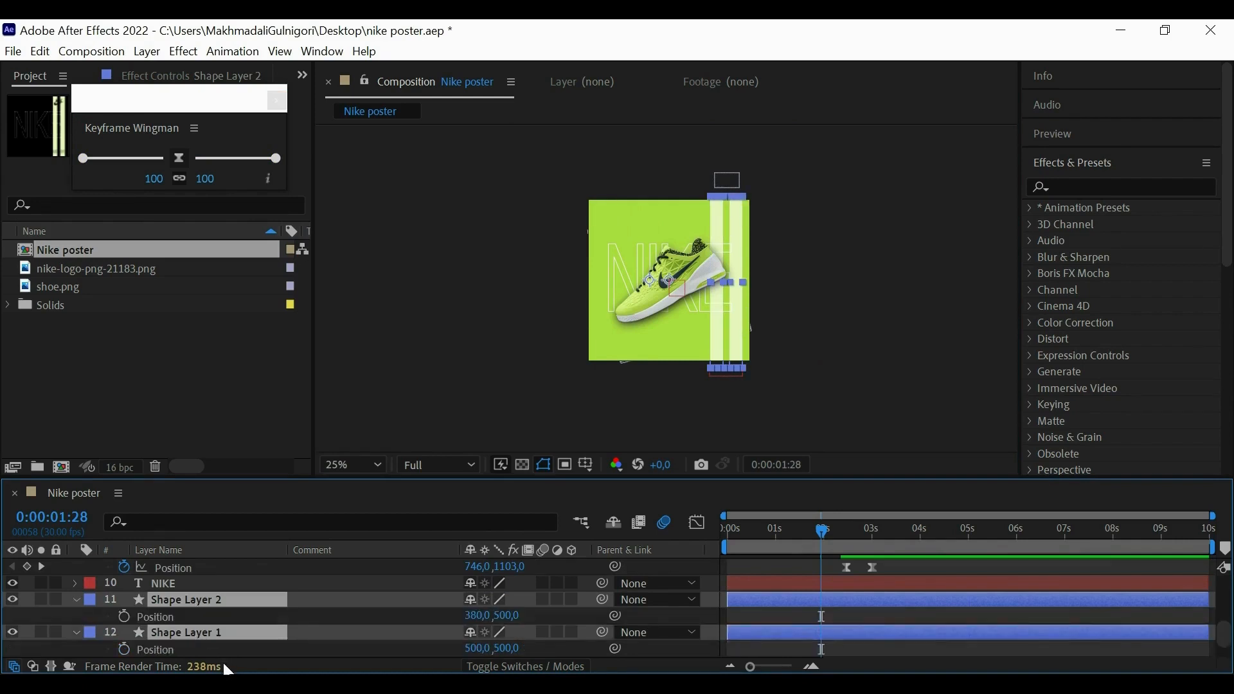
left_click_drag(792, 522, 860, 525)
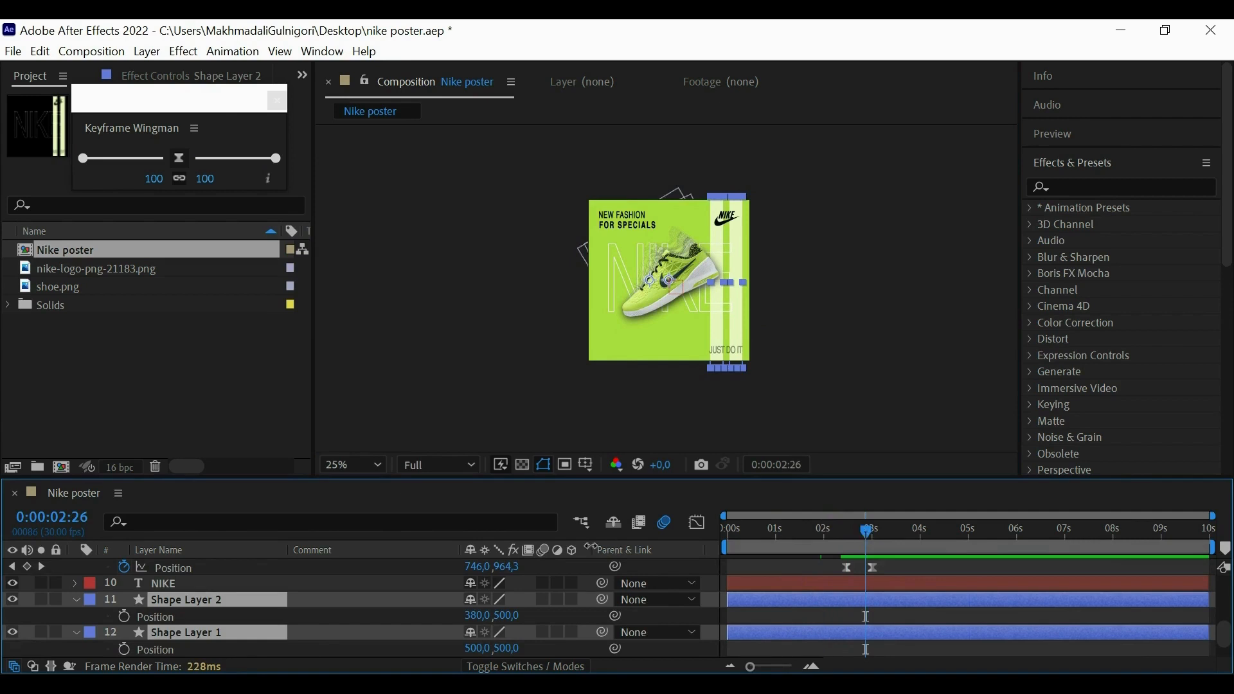
left_click(128, 611)
left_click_drag(866, 611, 885, 614)
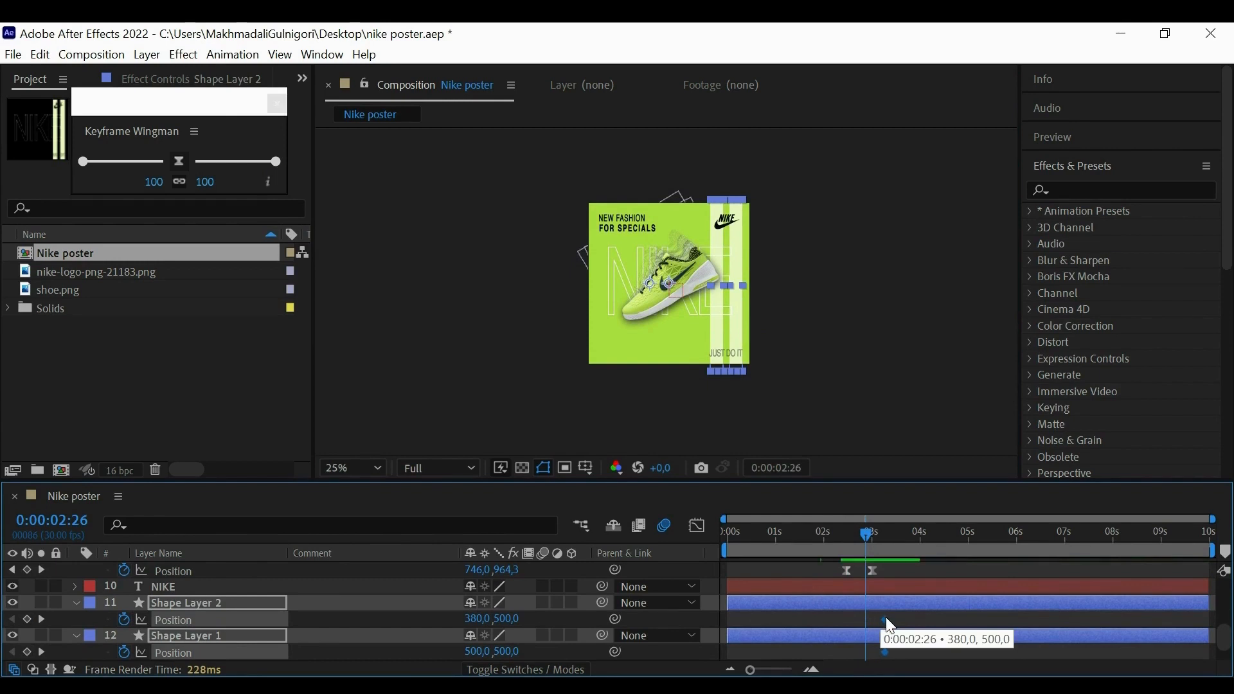
At 0:00:02:26, set Shape Layer 2's horizontal position to 642 and Shape Layer 1's to 762, and ease all four keyframes to 100.
left_click_drag(481, 618, 724, 612)
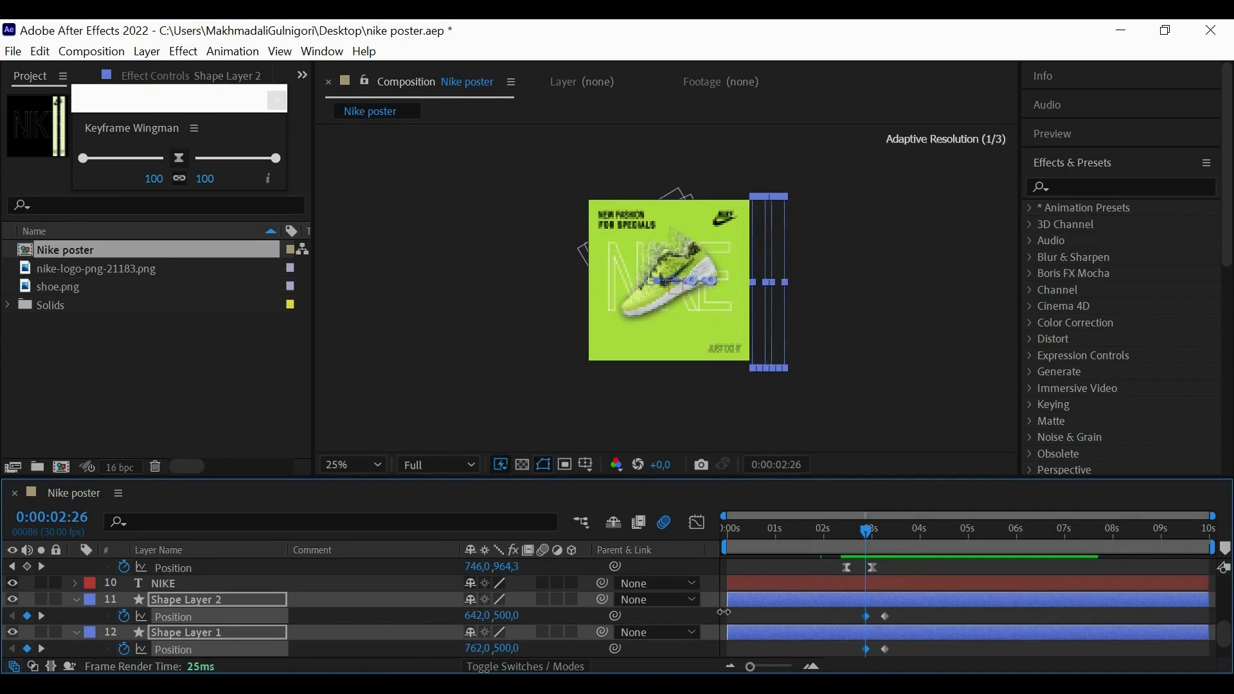
left_click_drag(906, 618, 847, 646)
left_click_drag(272, 160, 293, 165)
left_click(561, 449)
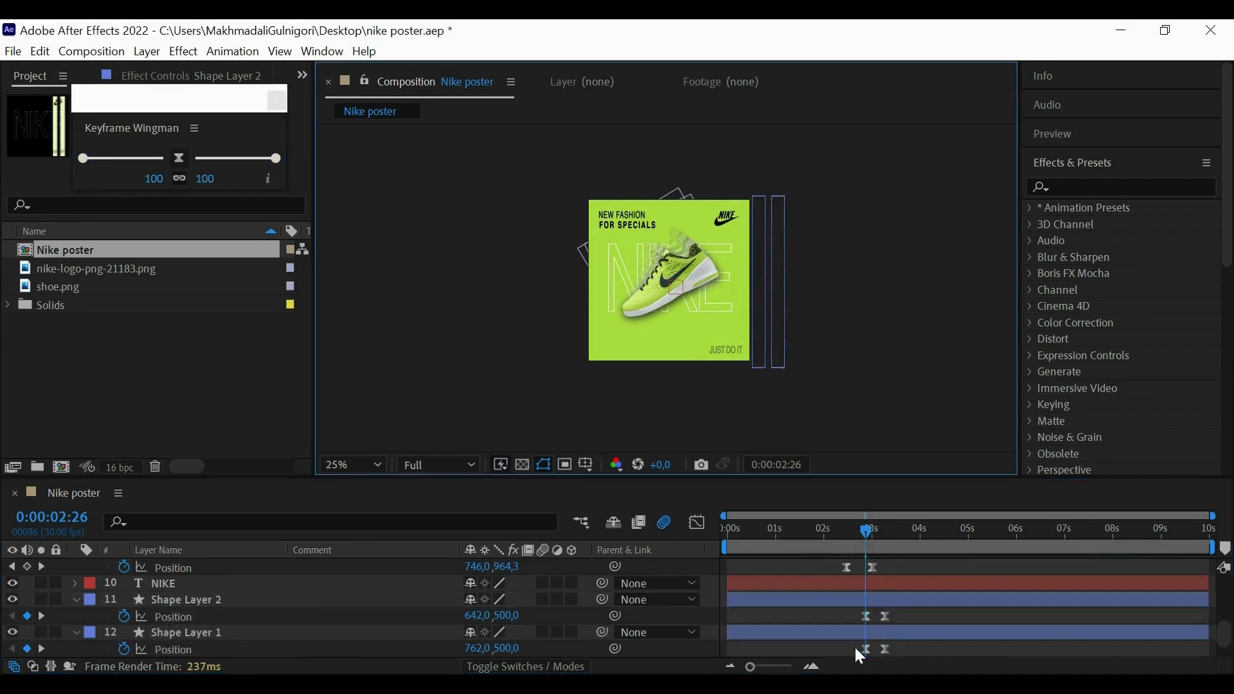
Shift Shape Layer 1's Position keyframes slightly later than Shape Layer 2's and preview the staggered stripes from 0:00:02:20.
left_click_drag(856, 655, 893, 654)
left_click(852, 528)
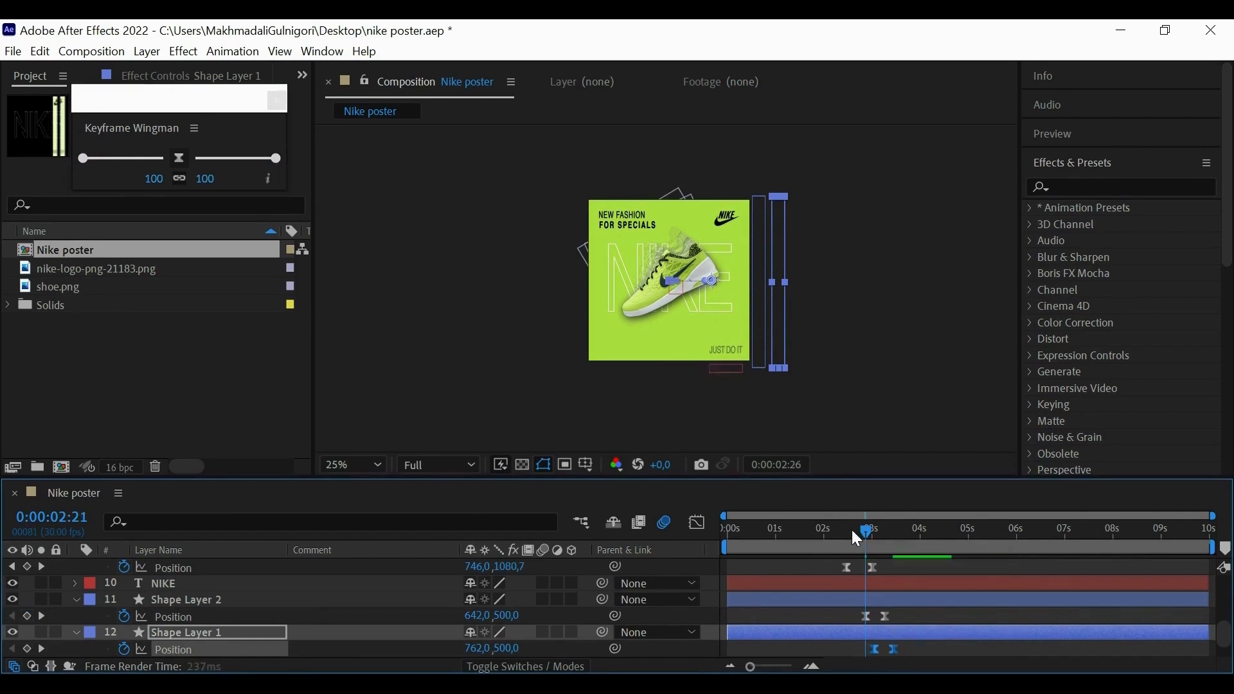
left_click_drag(852, 531, 856, 538)
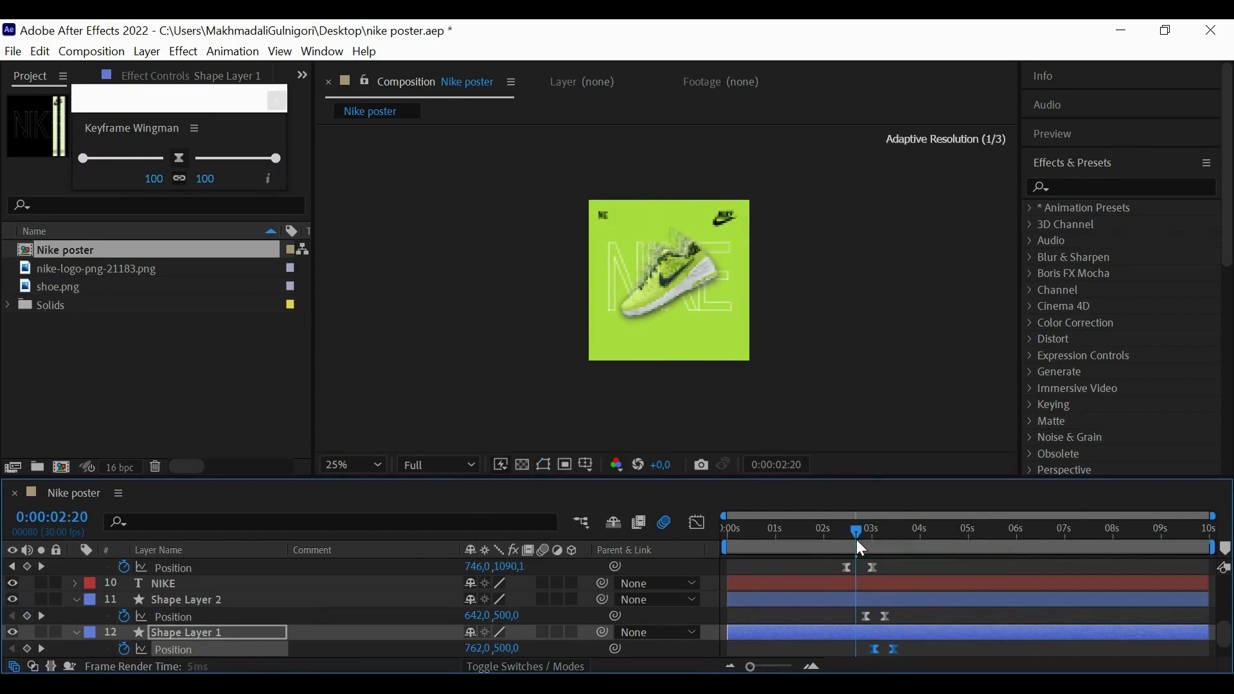
key("space")
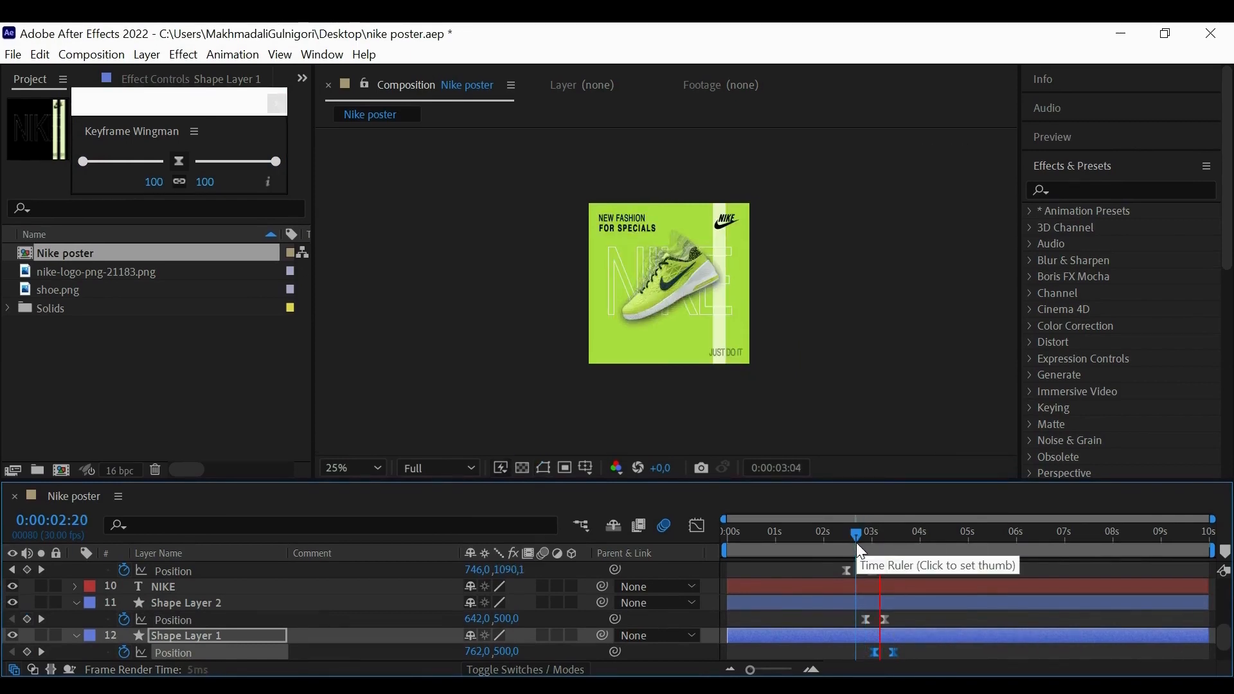
key("space")
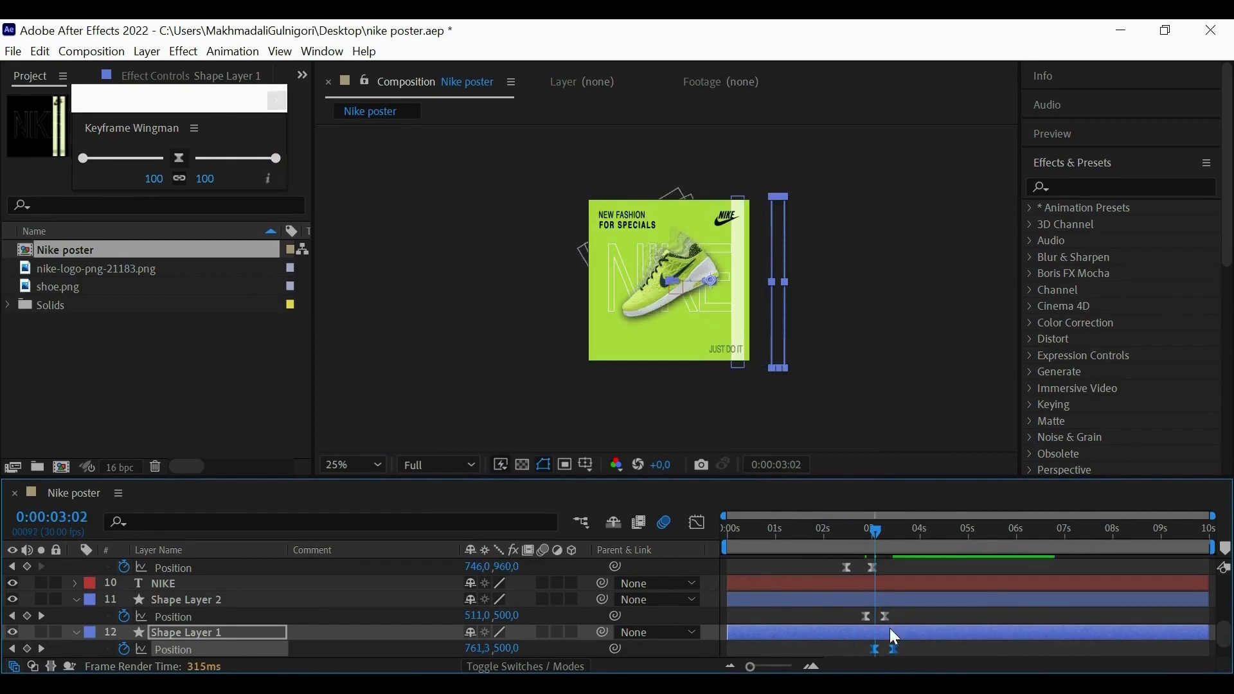
Move both stripe layers' Position keyframes slightly earlier and closer together, preview them, and nudge Shape Layer 2's last keyframe earlier.
left_click_drag(900, 645, 866, 652)
left_click(907, 415)
left_click_drag(873, 538, 840, 519)
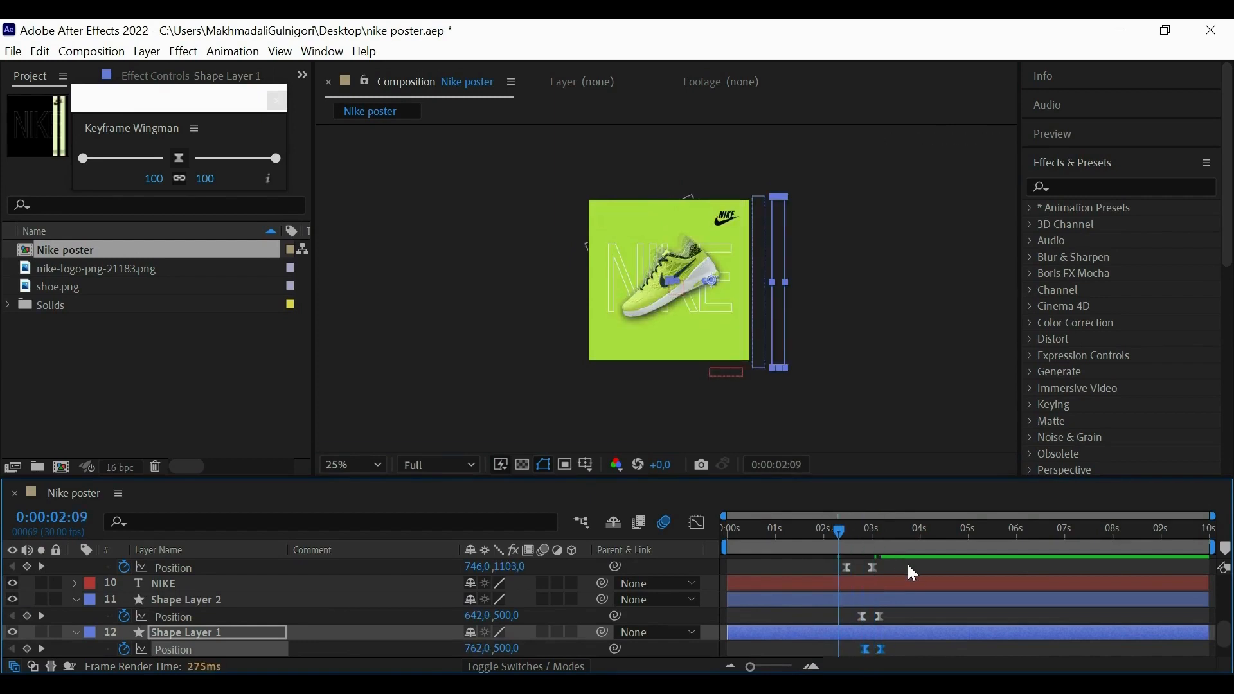
key("space")
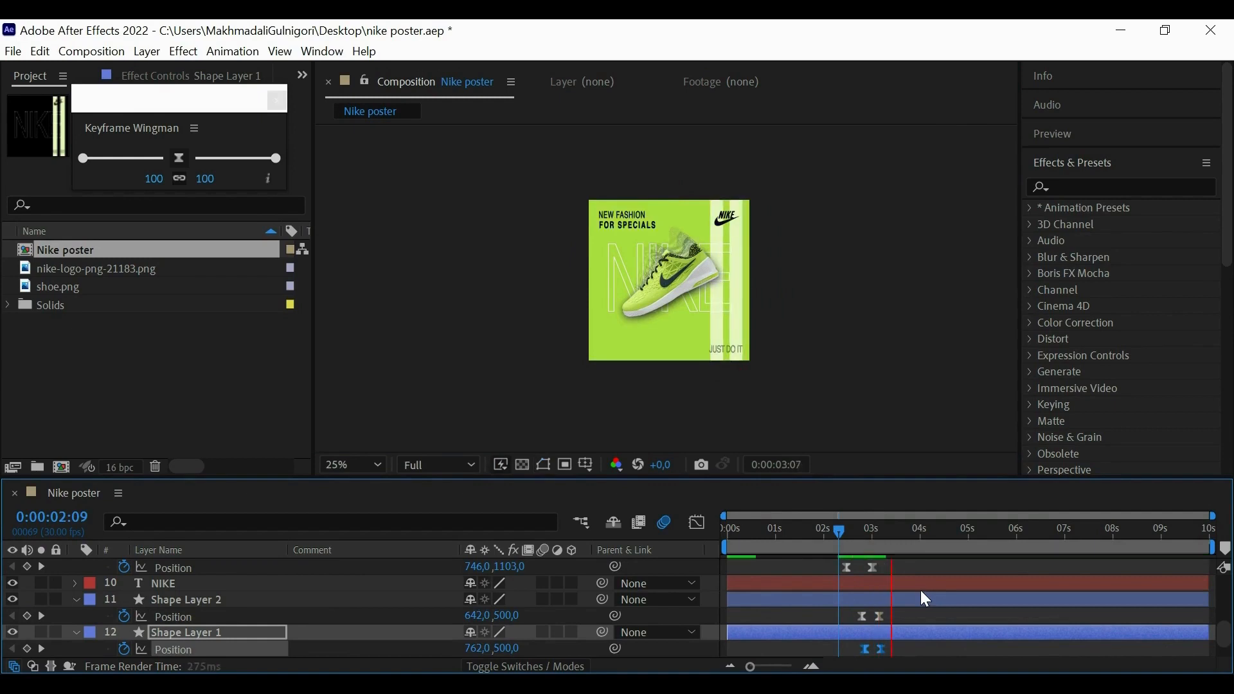
key("space")
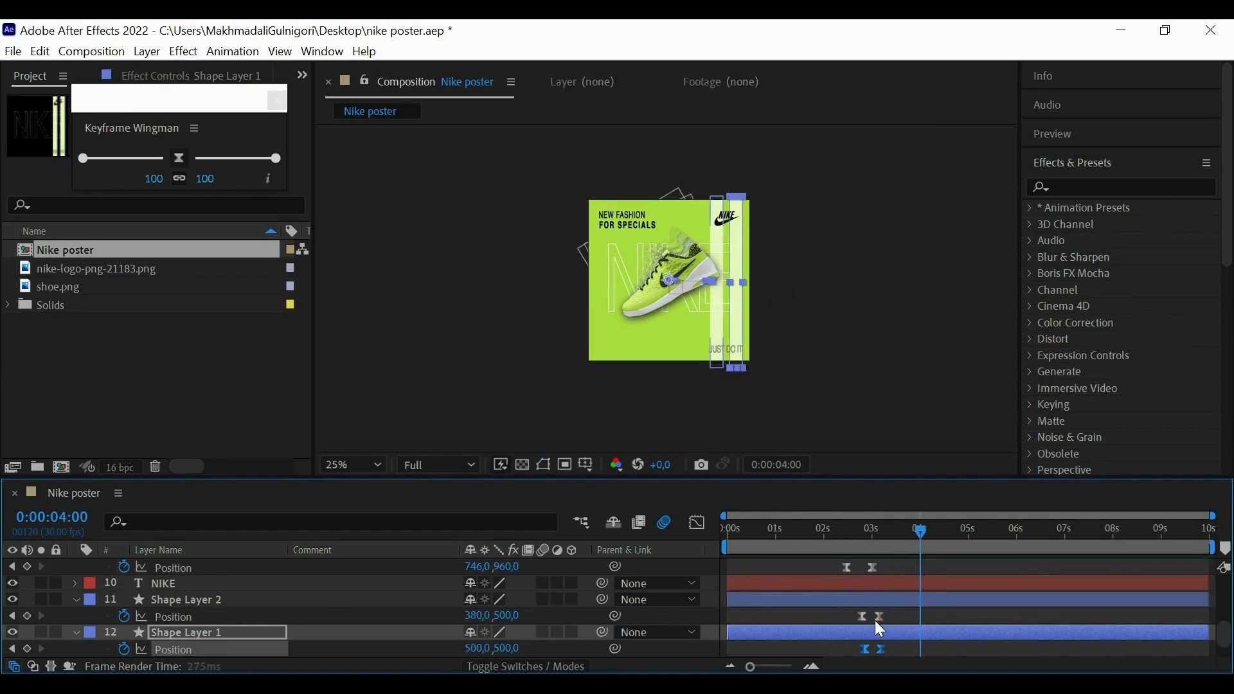
left_click(875, 617)
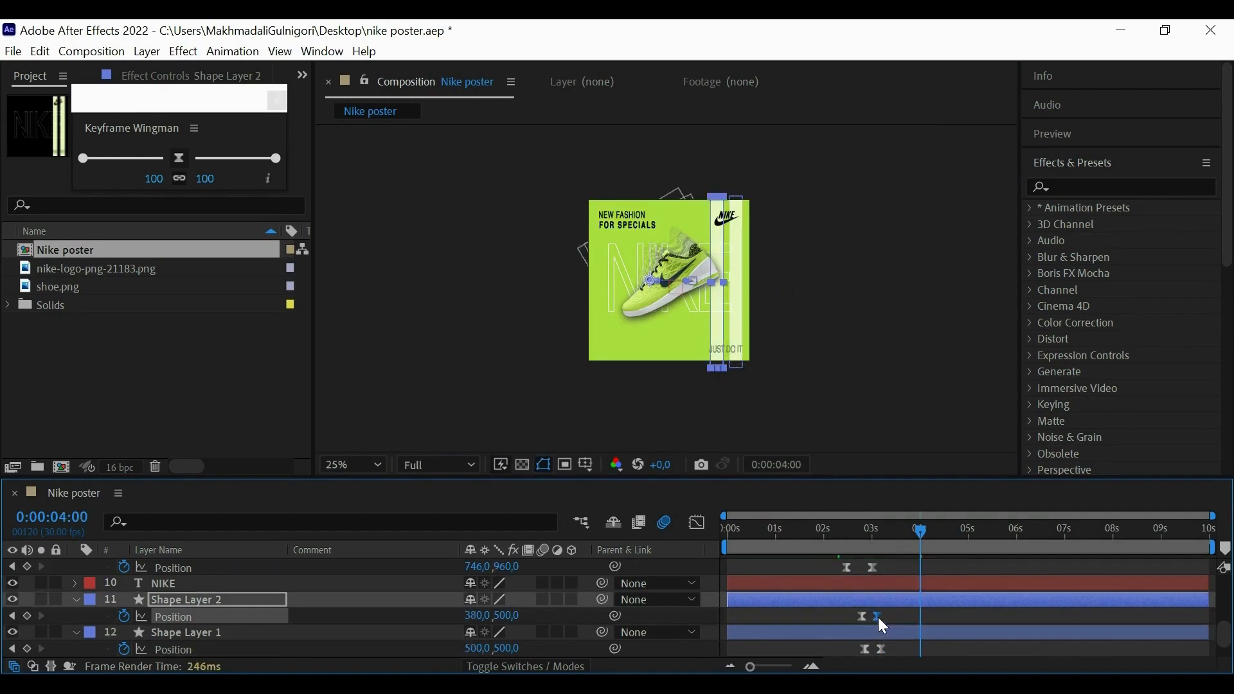
left_click_drag(919, 532, 837, 536)
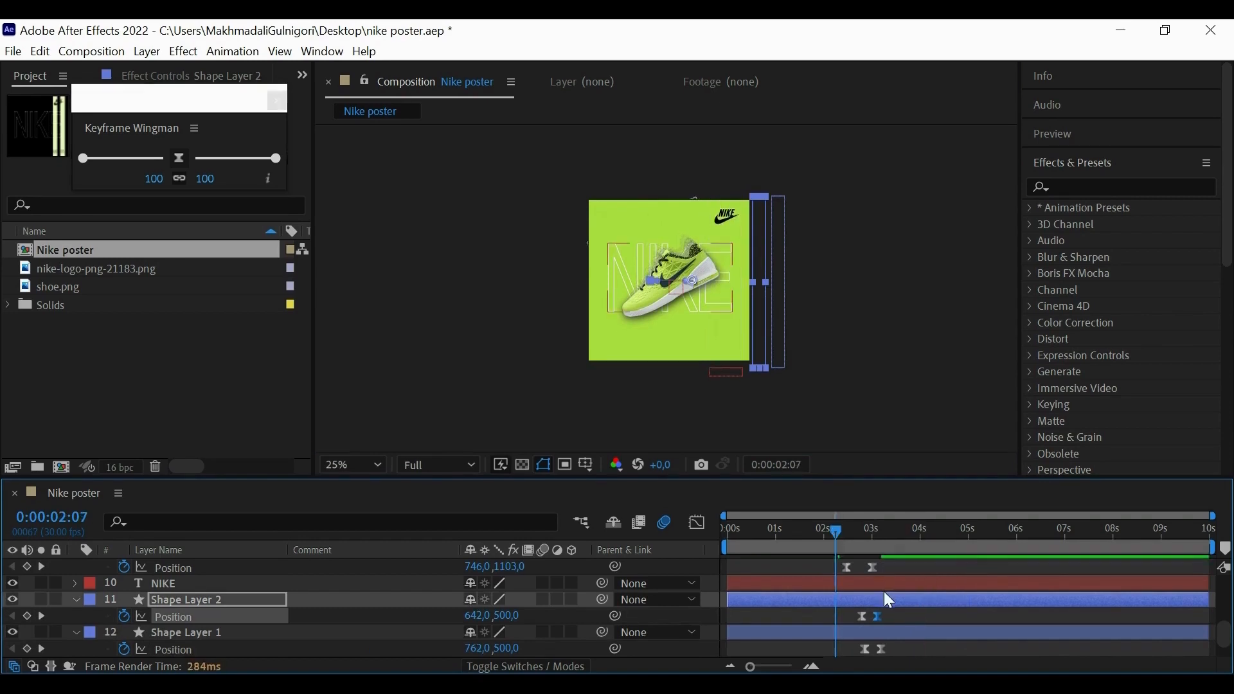
Check the opening of the animation, then add a Scale keyframe to the NIKE text layer at 0:00:04:13.
scroll(884, 594, "up", 3)
scroll(884, 599, "up", 1)
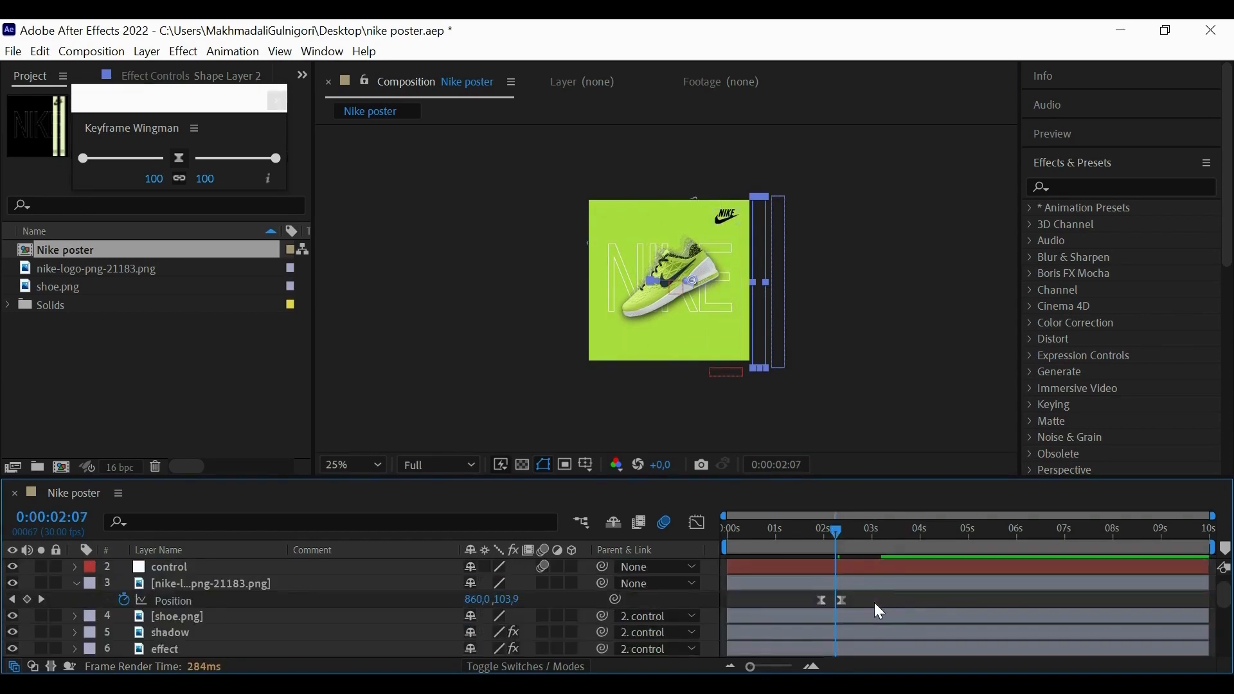
left_click_drag(840, 537, 638, 541)
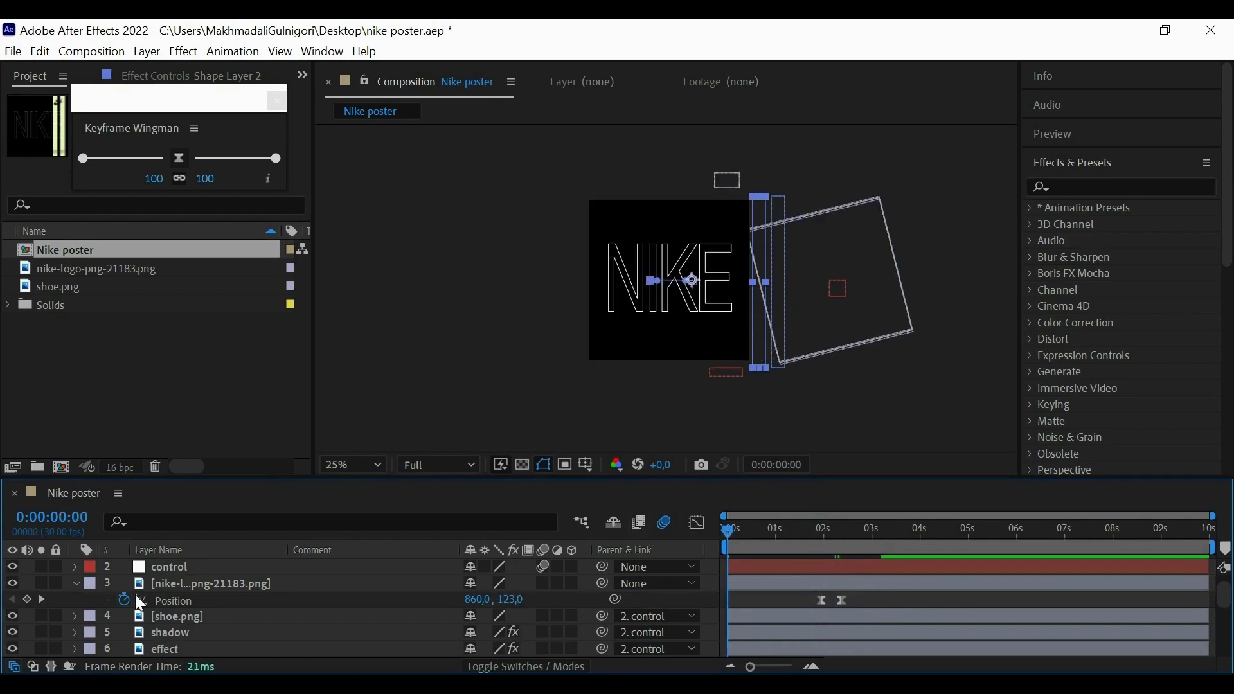
left_click(780, 552)
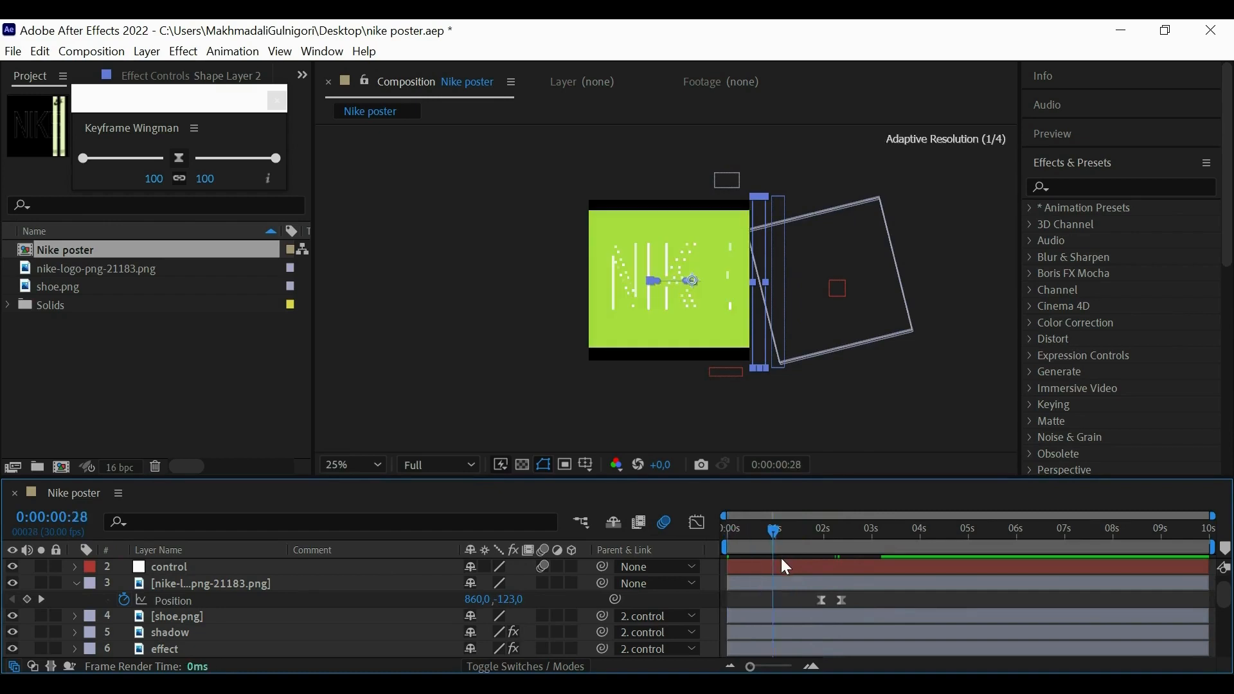
scroll(160, 601, "down", 1)
scroll(159, 596, "down", 3)
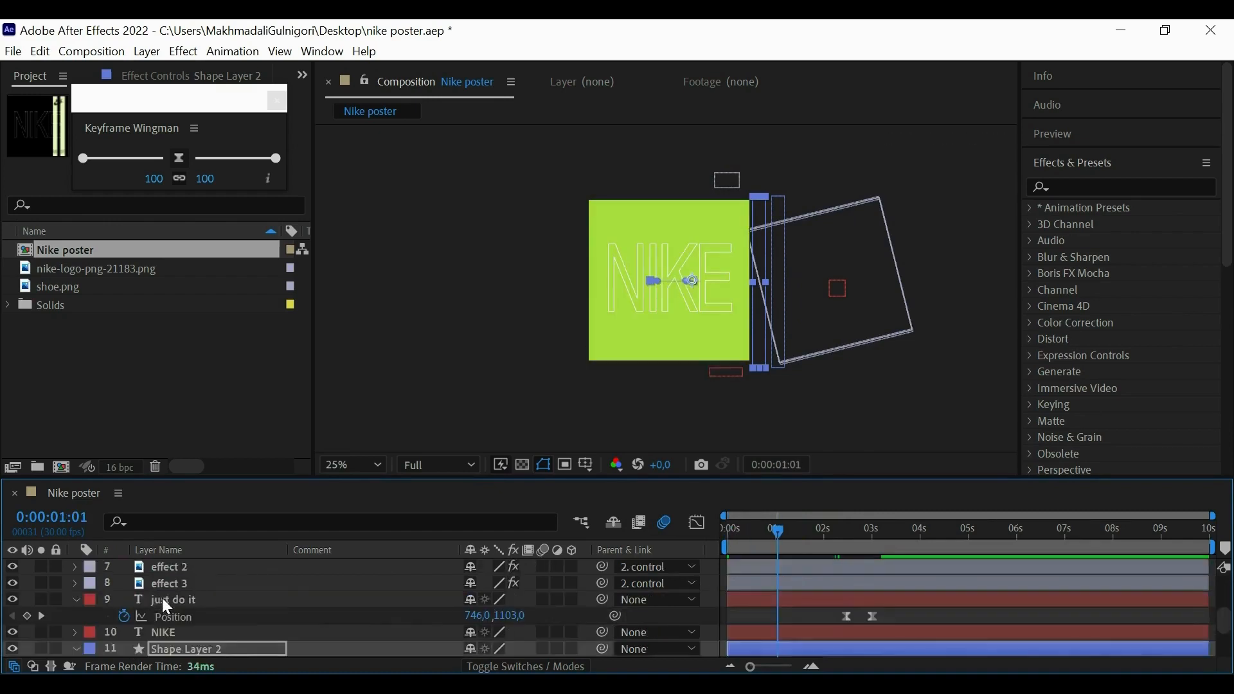
left_click(186, 585)
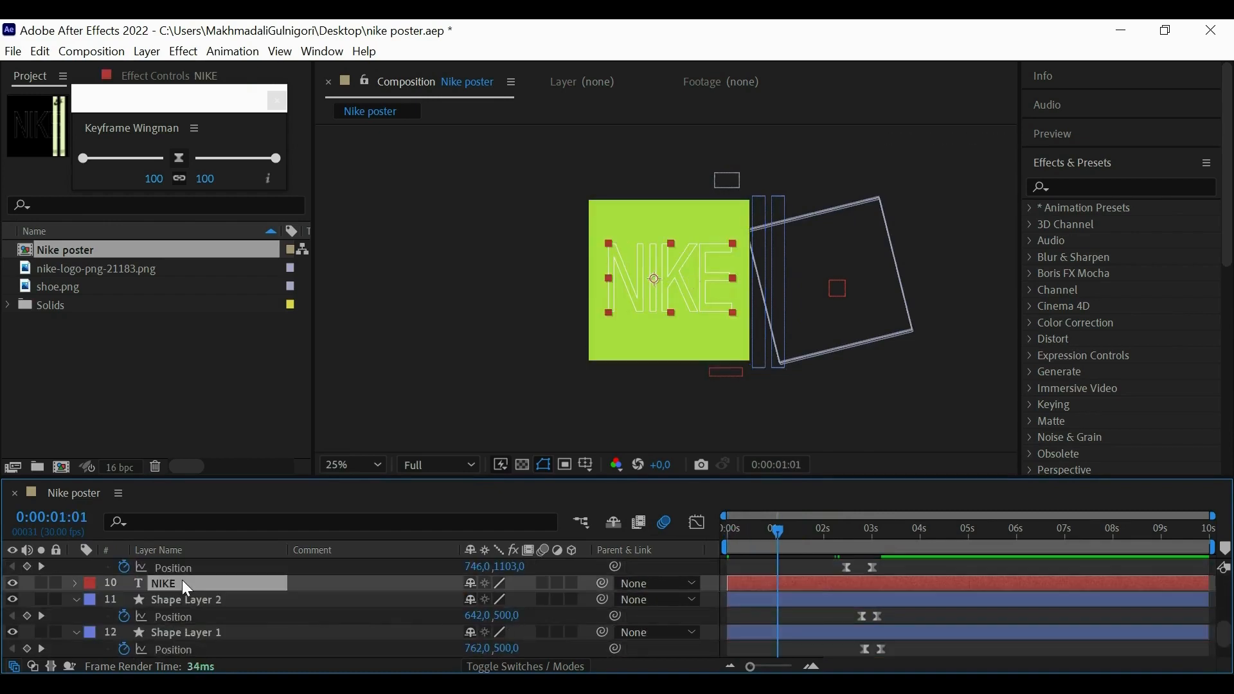
key("t")
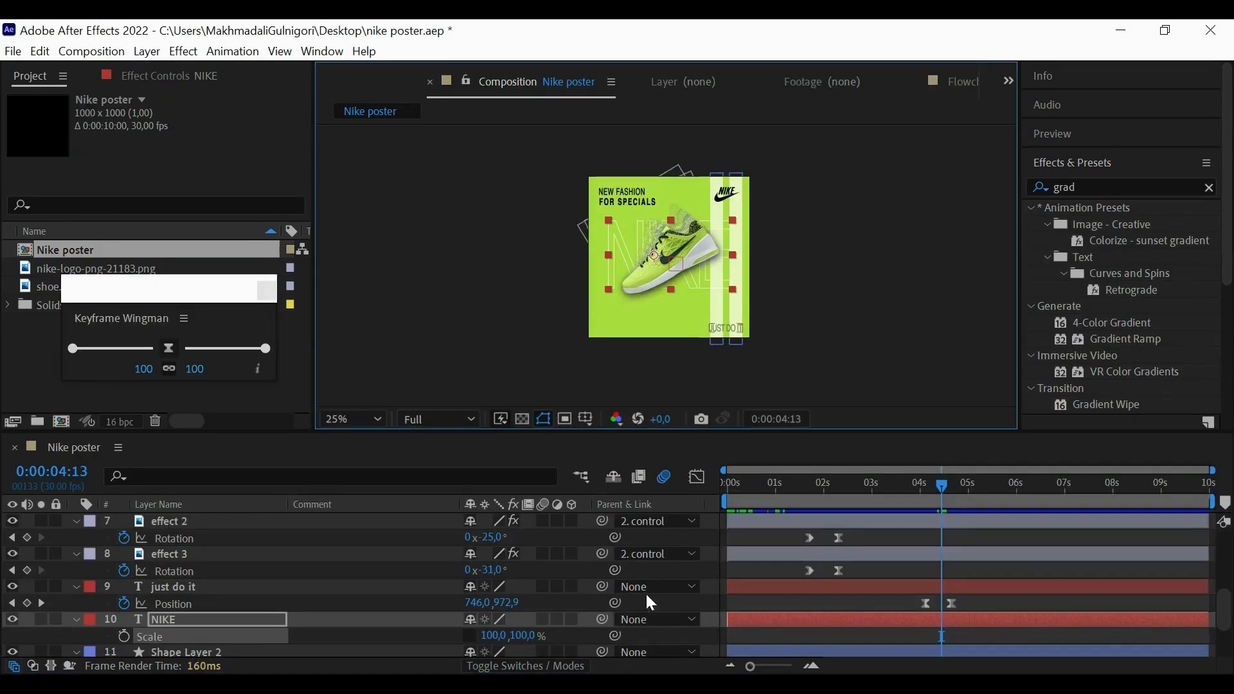
left_click(119, 636)
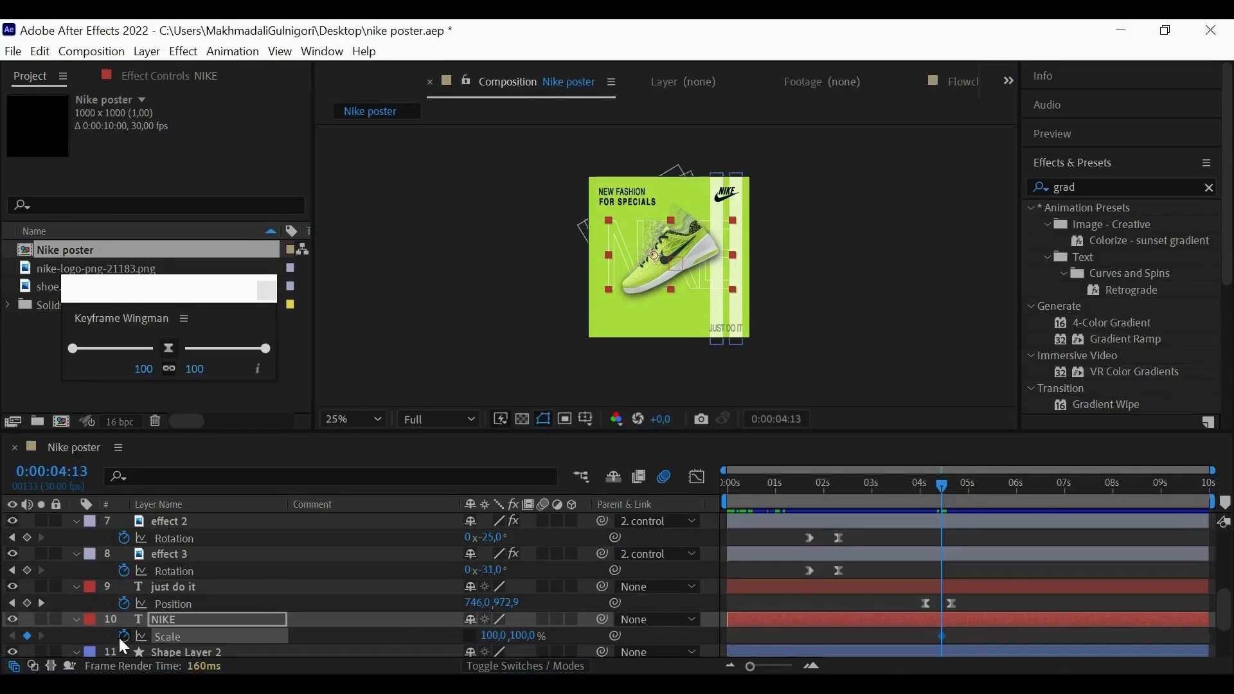
At 0:00:04:04, set the NIKE text layer's vertical scale to 0%, keeping the horizontal scale at 100%.
left_click(920, 483)
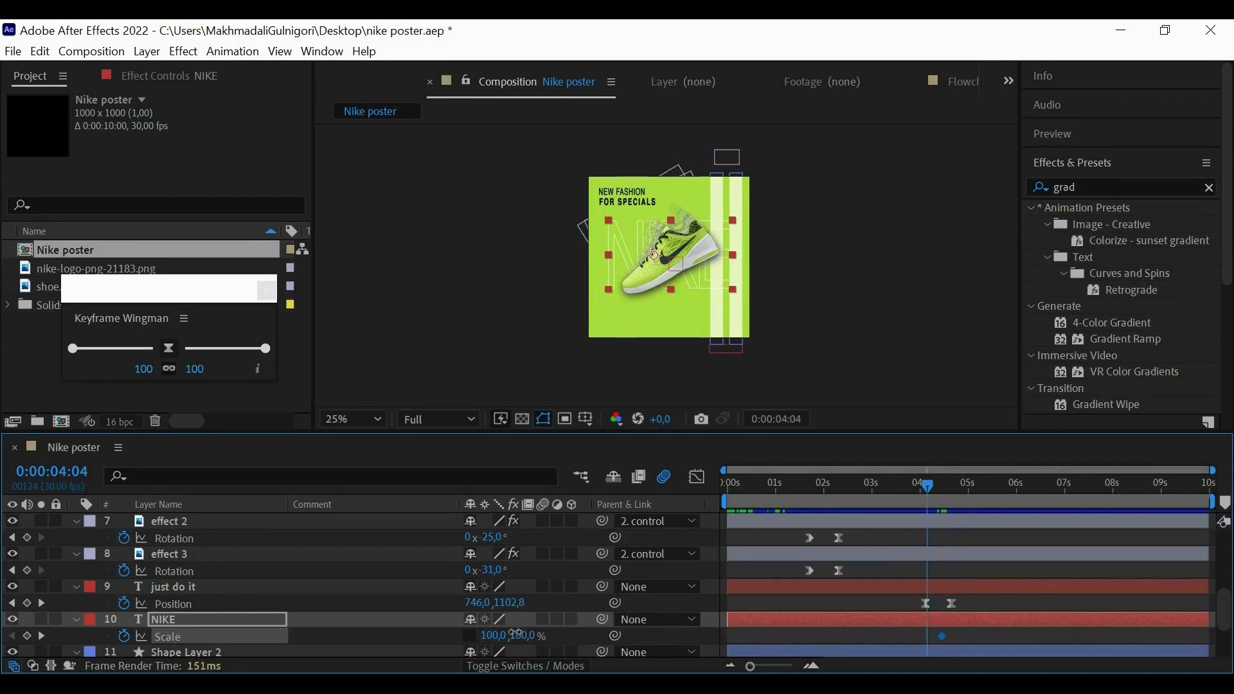
left_click_drag(521, 636, 503, 637)
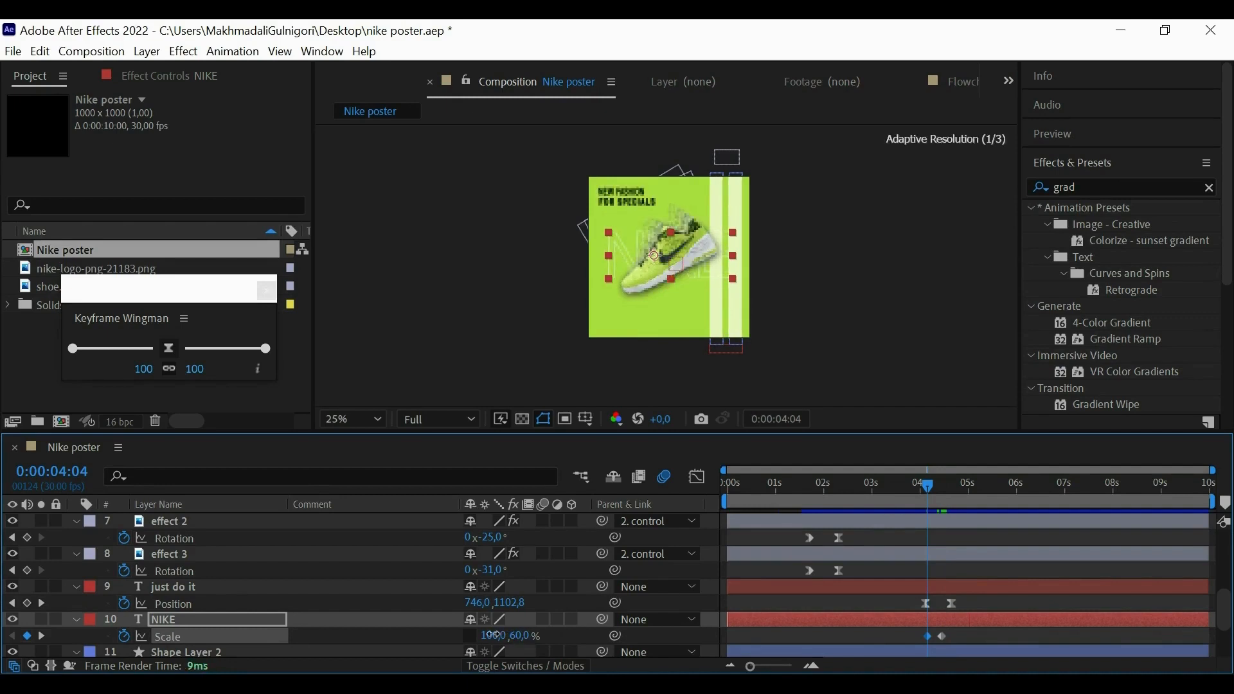
left_click(520, 635)
type("0")
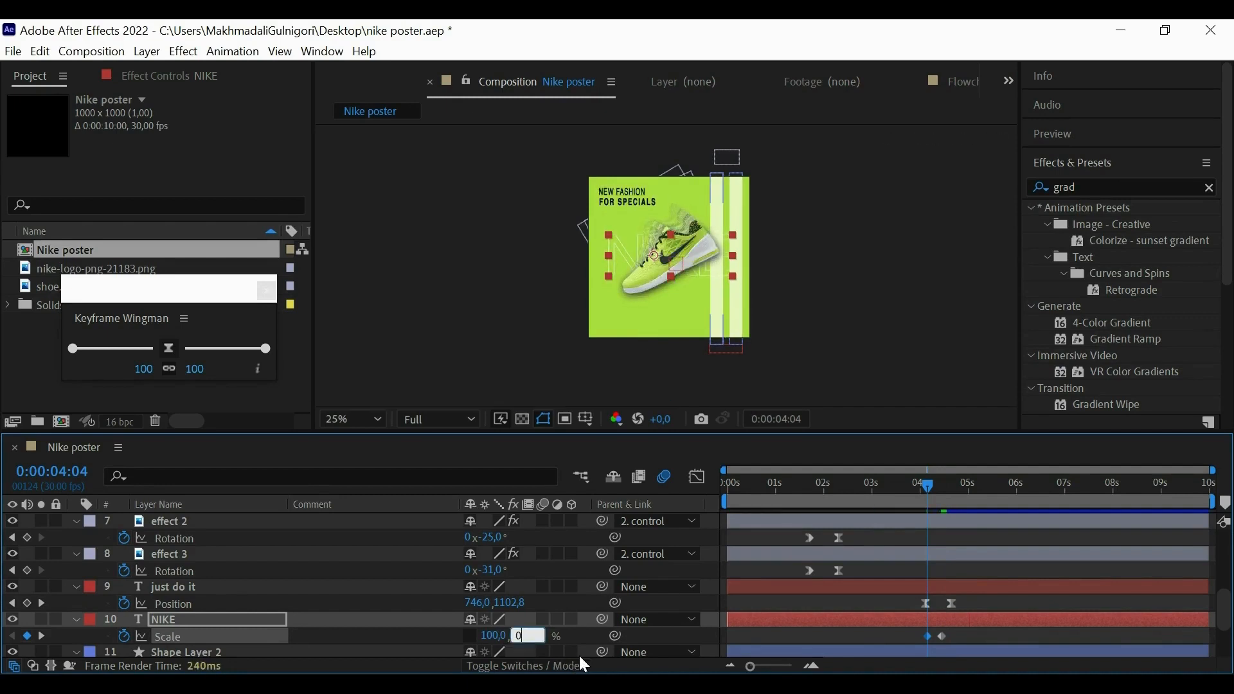
left_click(833, 341)
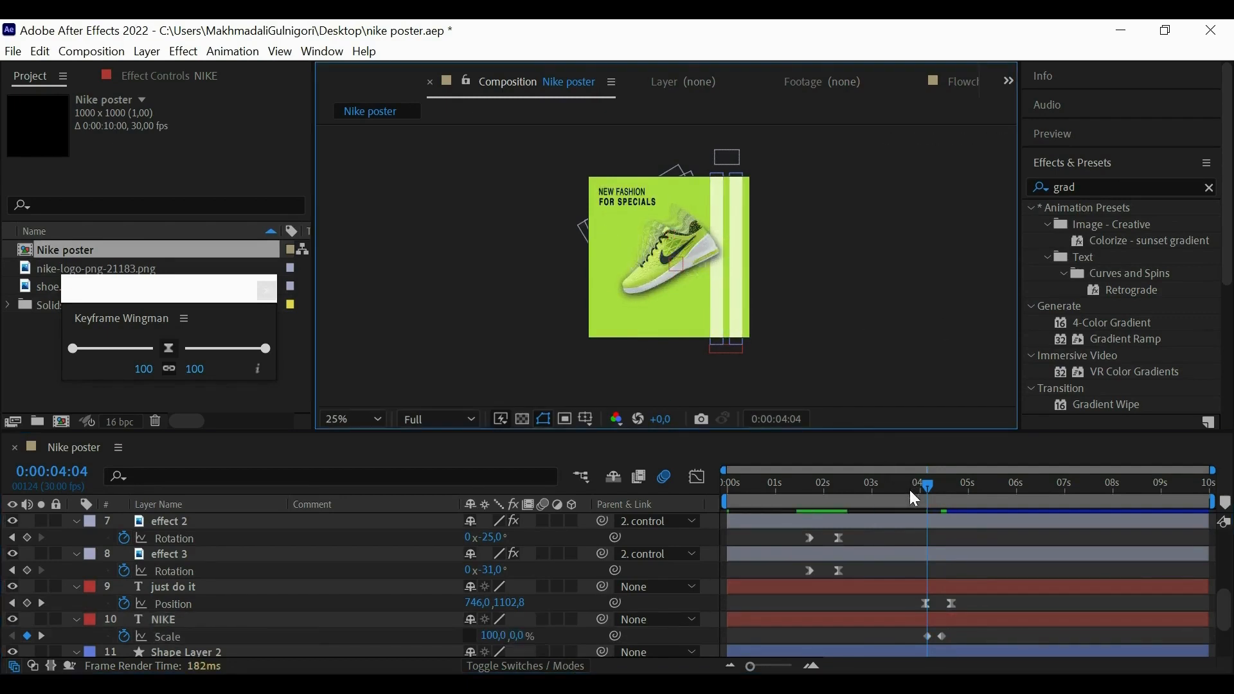
Move both NIKE Scale keyframes earlier, starting at about 3.6 seconds, and ease them in and out to 100.
left_click_drag(938, 489, 933, 530)
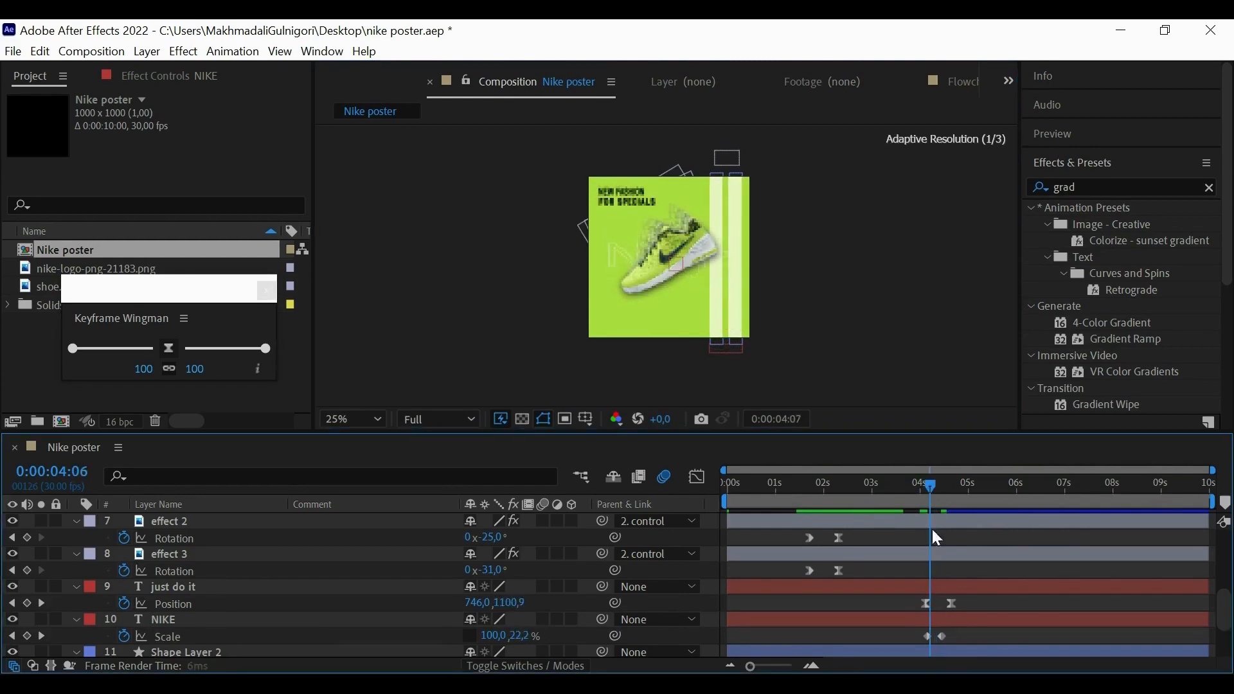
left_click(943, 636)
left_click_drag(925, 635, 902, 633)
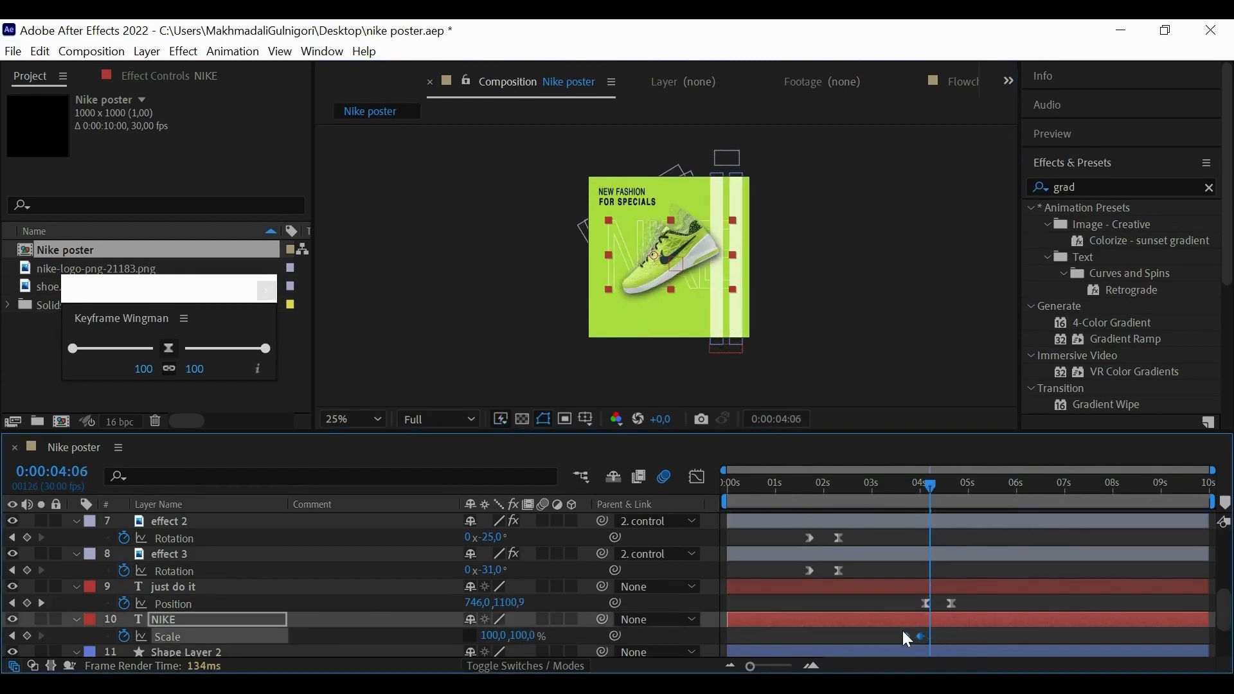
left_click(267, 345)
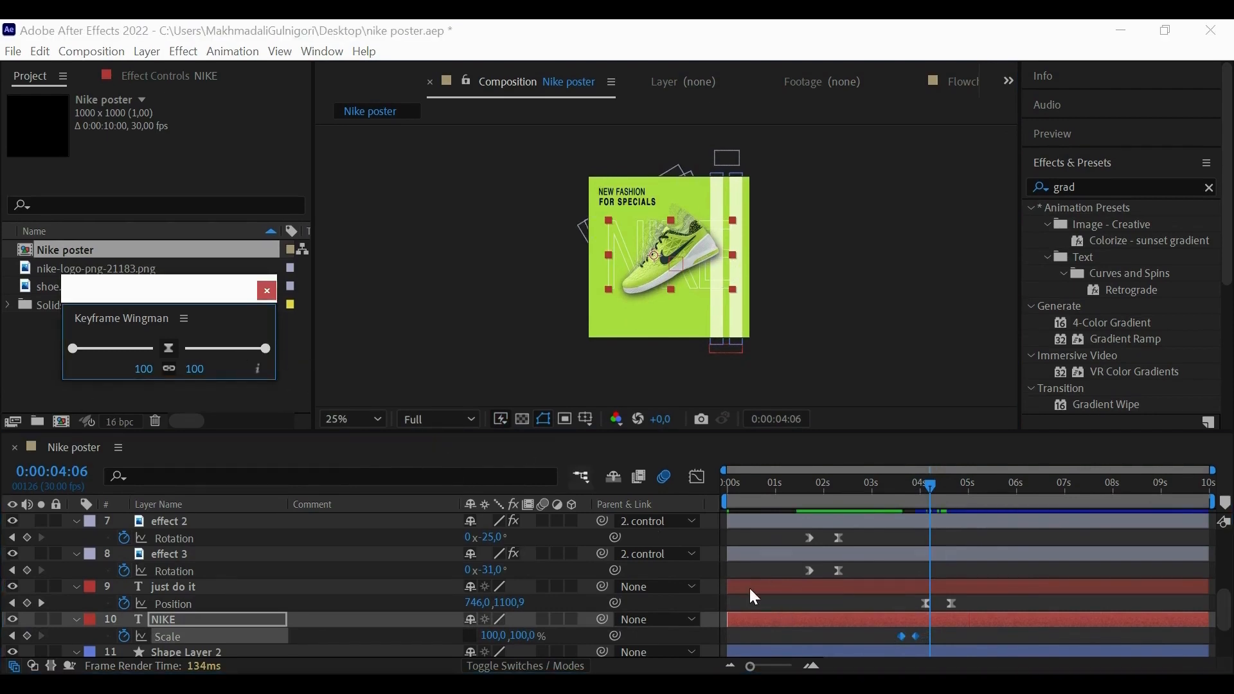
left_click_drag(259, 348, 342, 351)
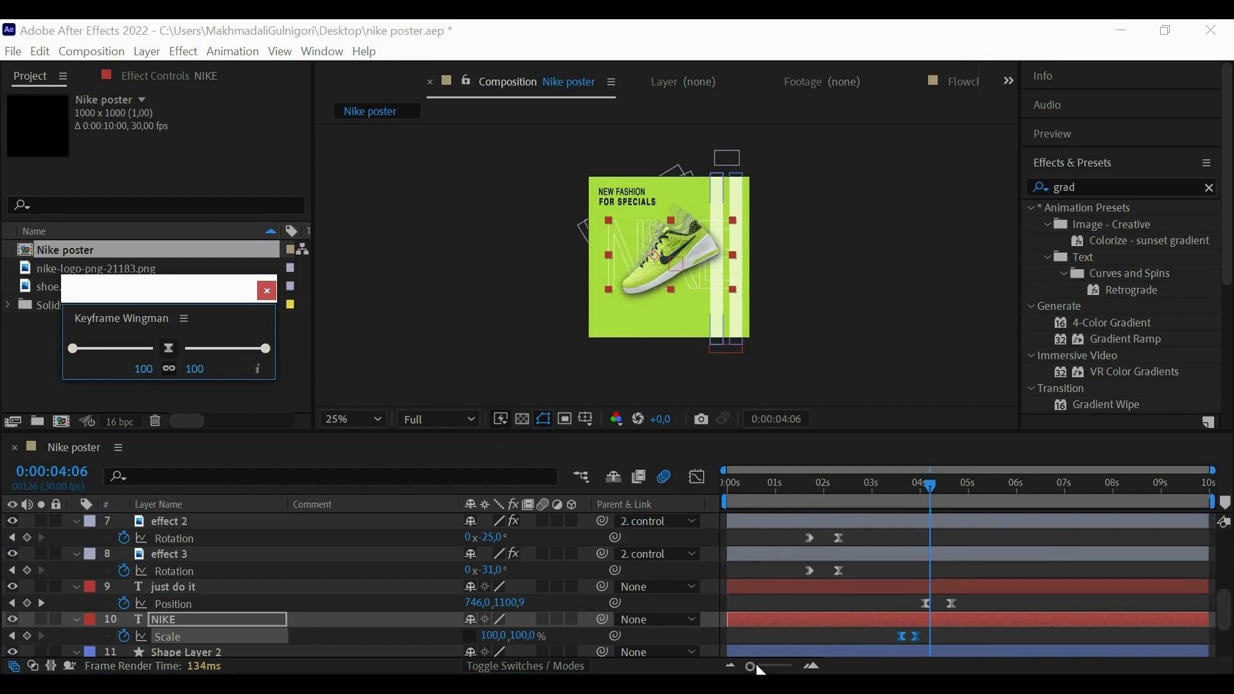
Delay the last NIKE Scale keyframe to about 4.2 seconds, preview from 0:00:03:13, and shift both keyframes about 0.4 seconds earlier.
left_click_drag(915, 636, 927, 636)
left_click_drag(927, 499, 892, 484)
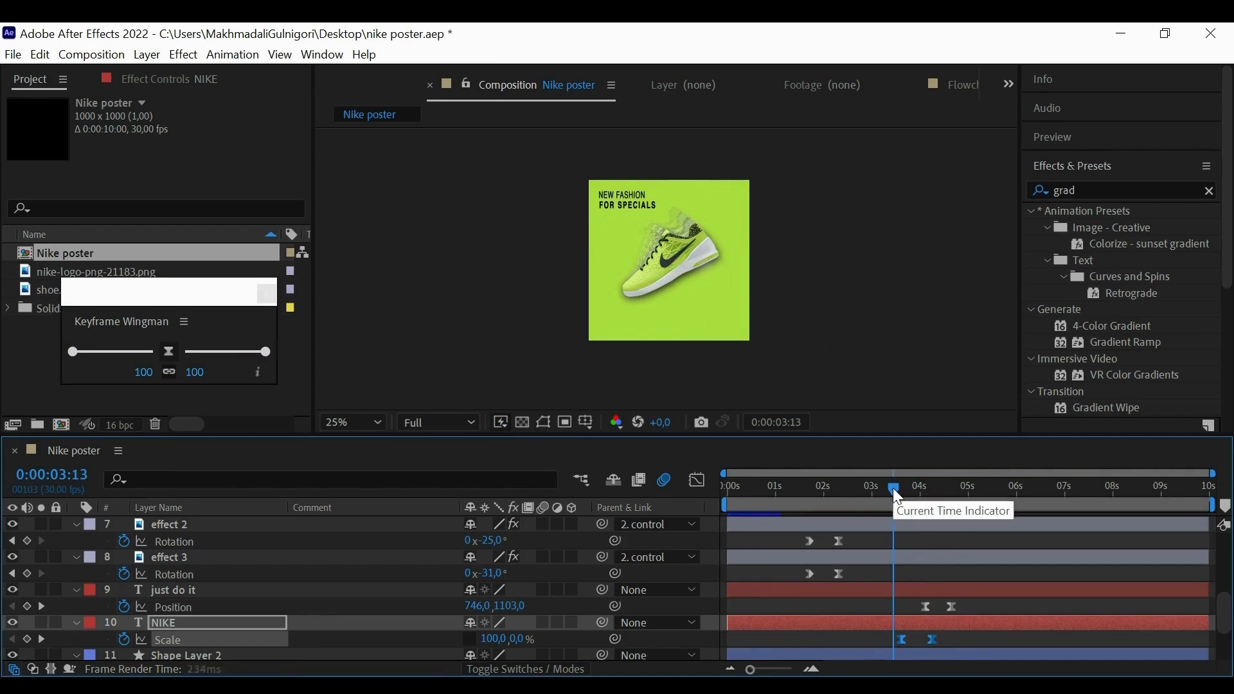
key("space")
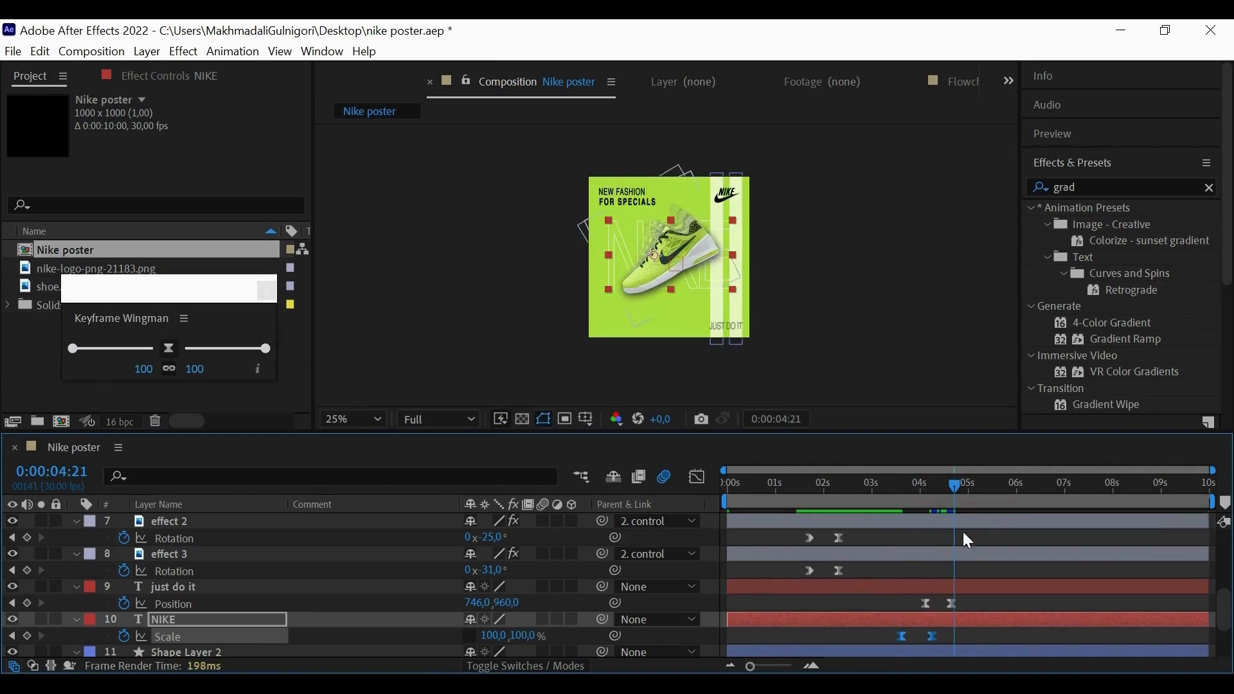
left_click_drag(932, 636, 913, 639)
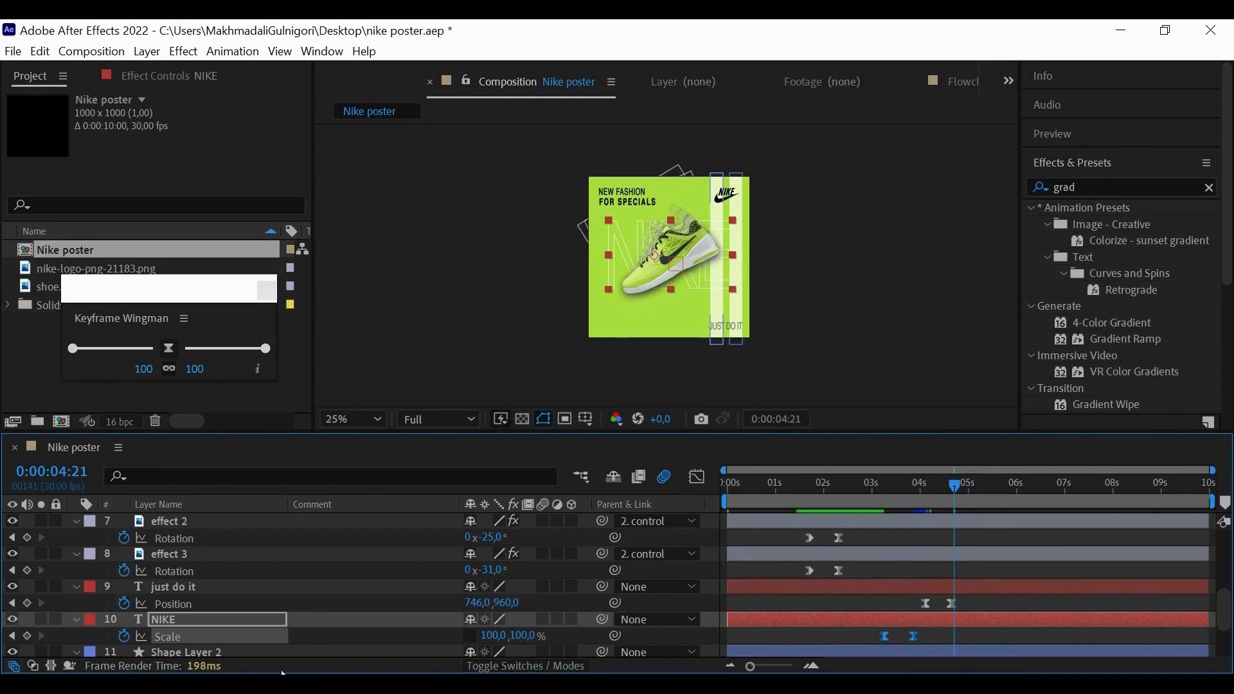
Set the NIKE text layer's opacity to 50%.
key("t")
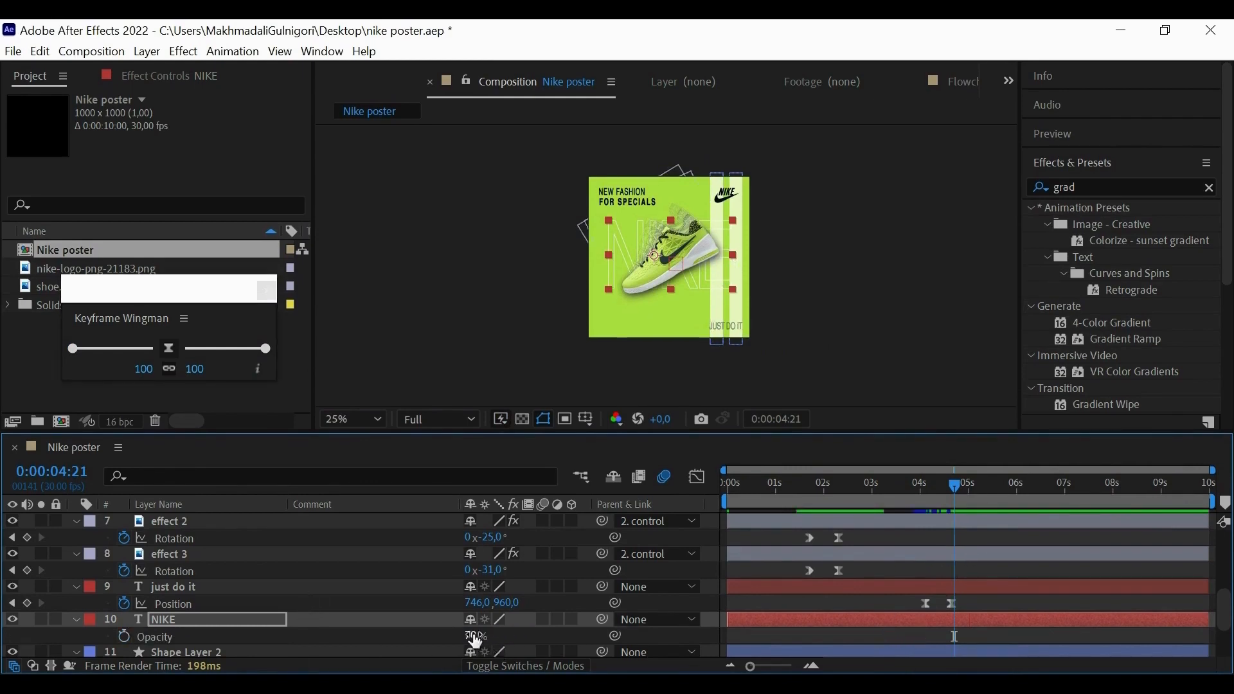
mouse_move(475, 641)
left_mouse_down()
mouse_move(455, 633)
mouse_move(473, 641)
left_mouse_up()
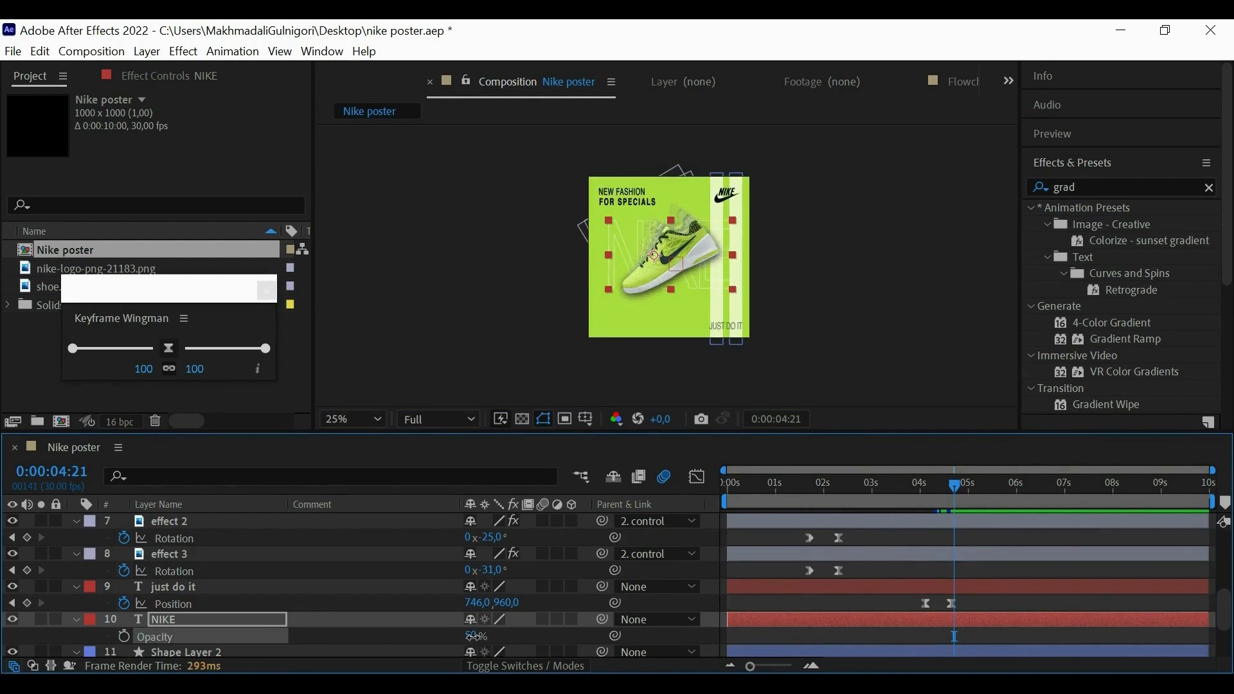
left_click(866, 325)
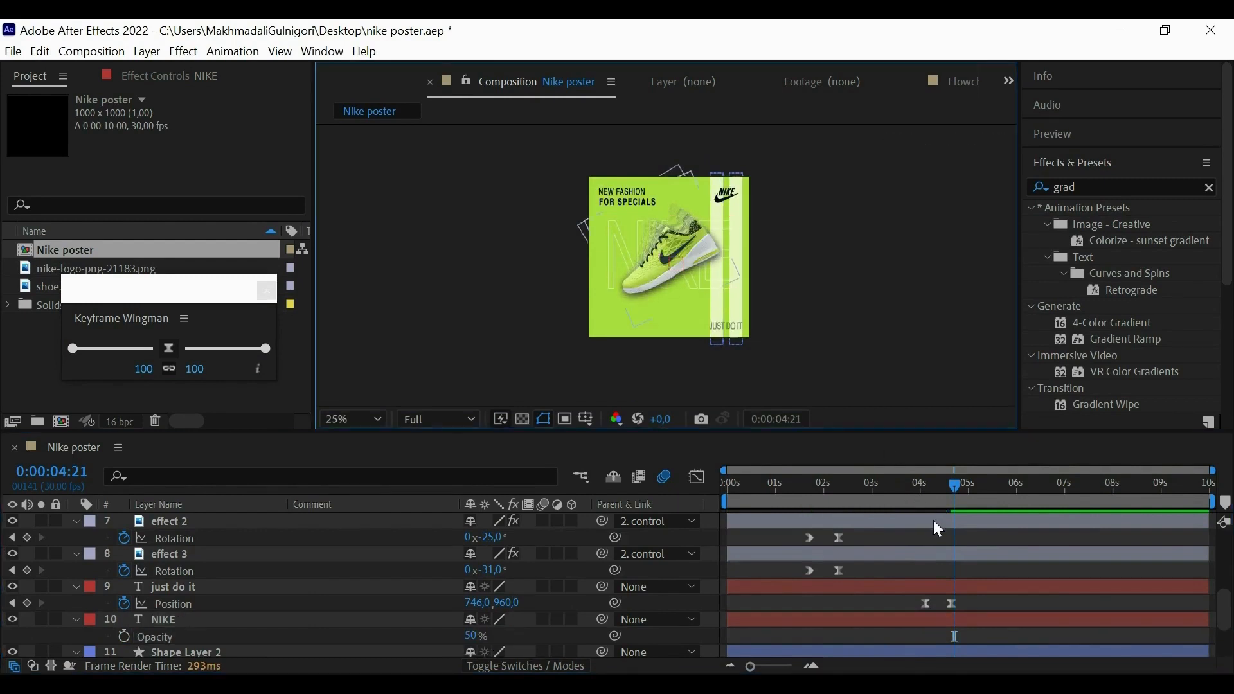
Preview the whole poster animation from the first frame in a taller composition view.
left_click_drag(950, 486, 728, 487)
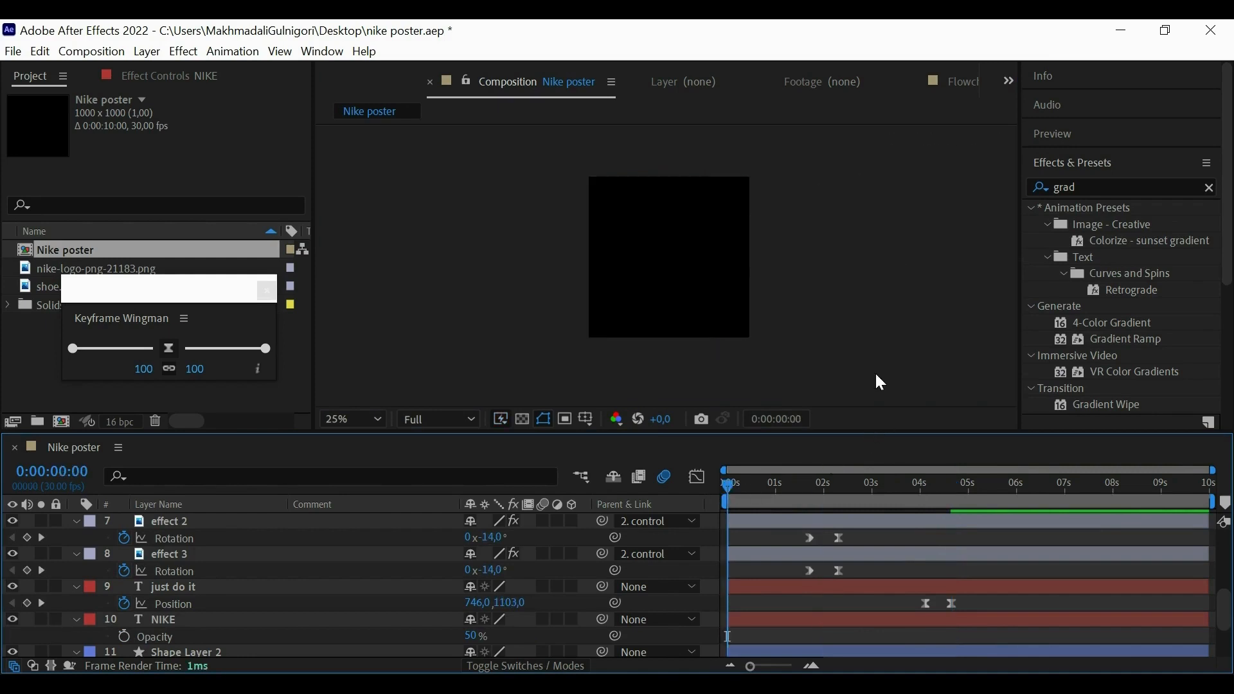
key("space")
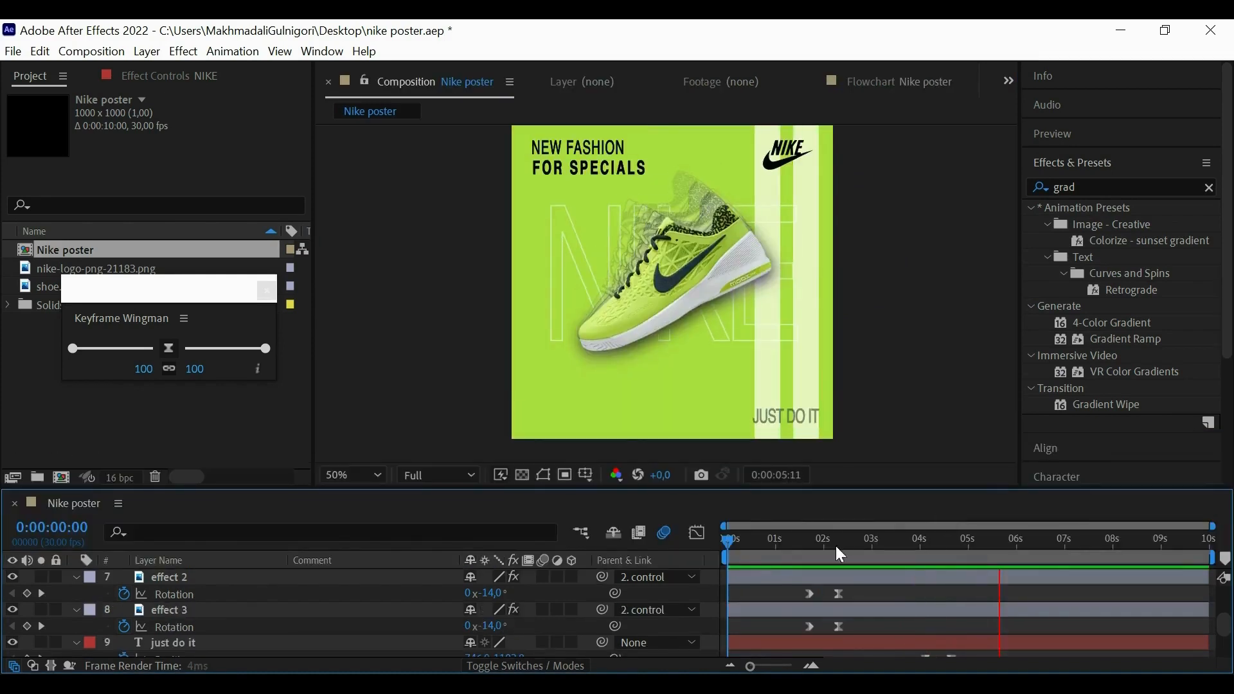
left_click_drag(781, 546, 707, 525)
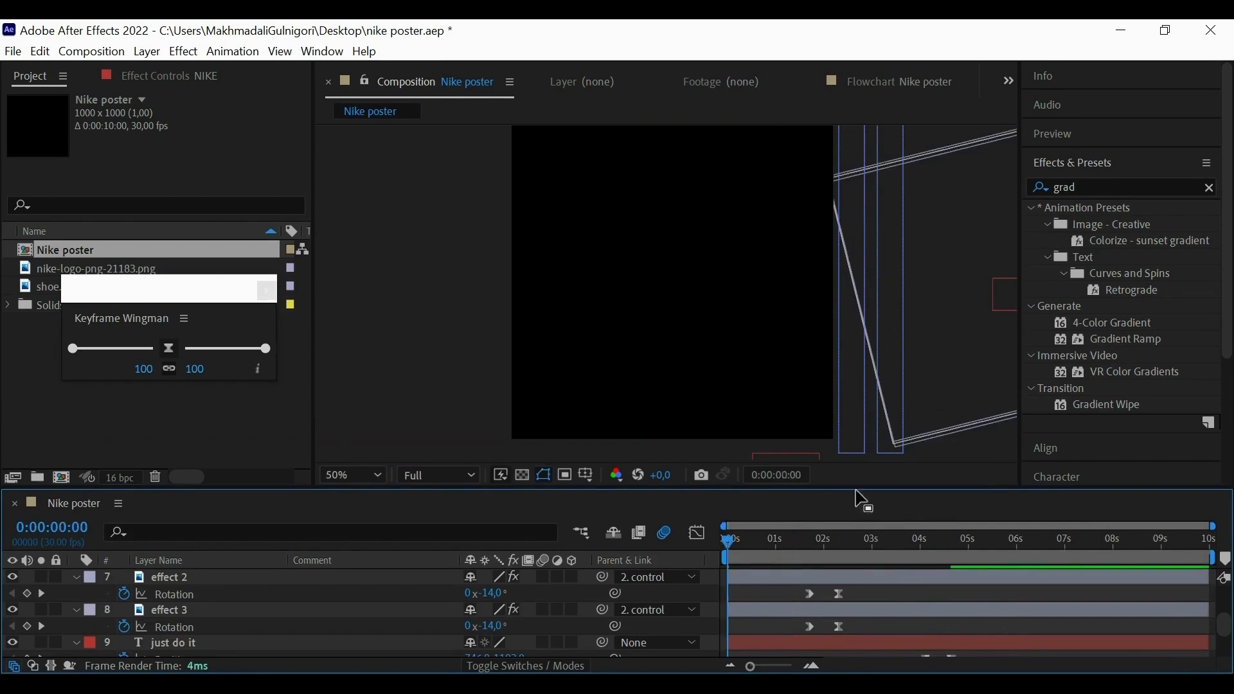
left_click_drag(854, 487, 857, 543)
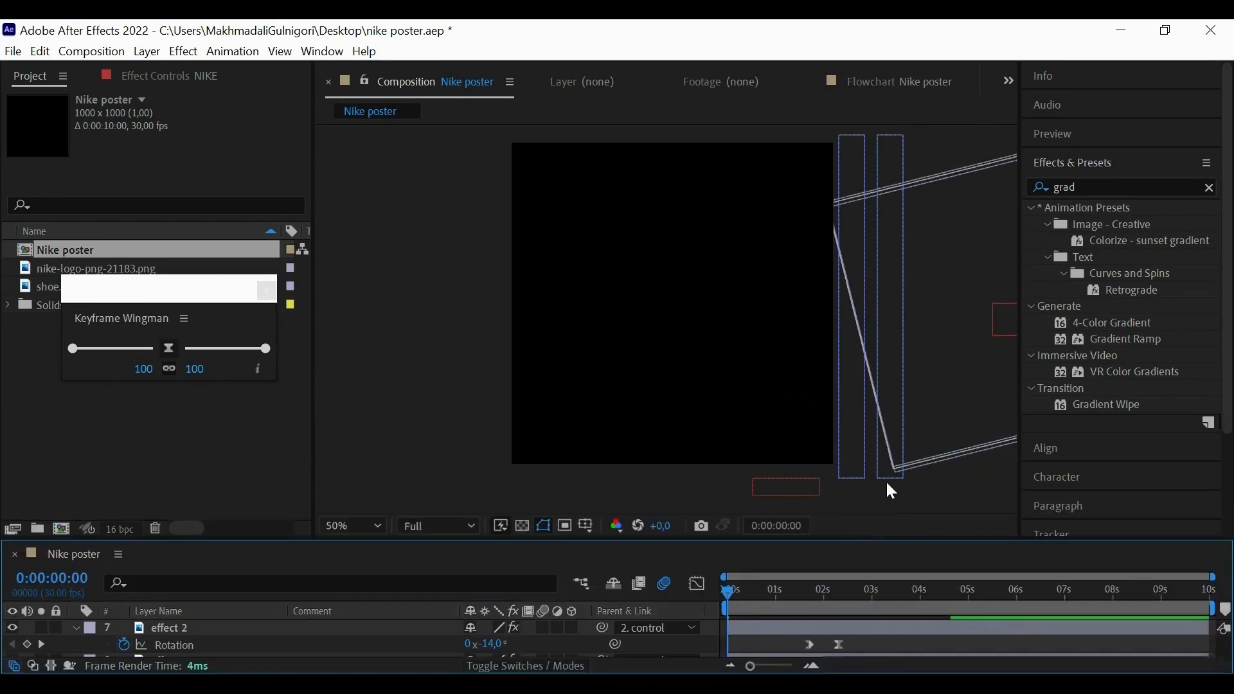
key("space")
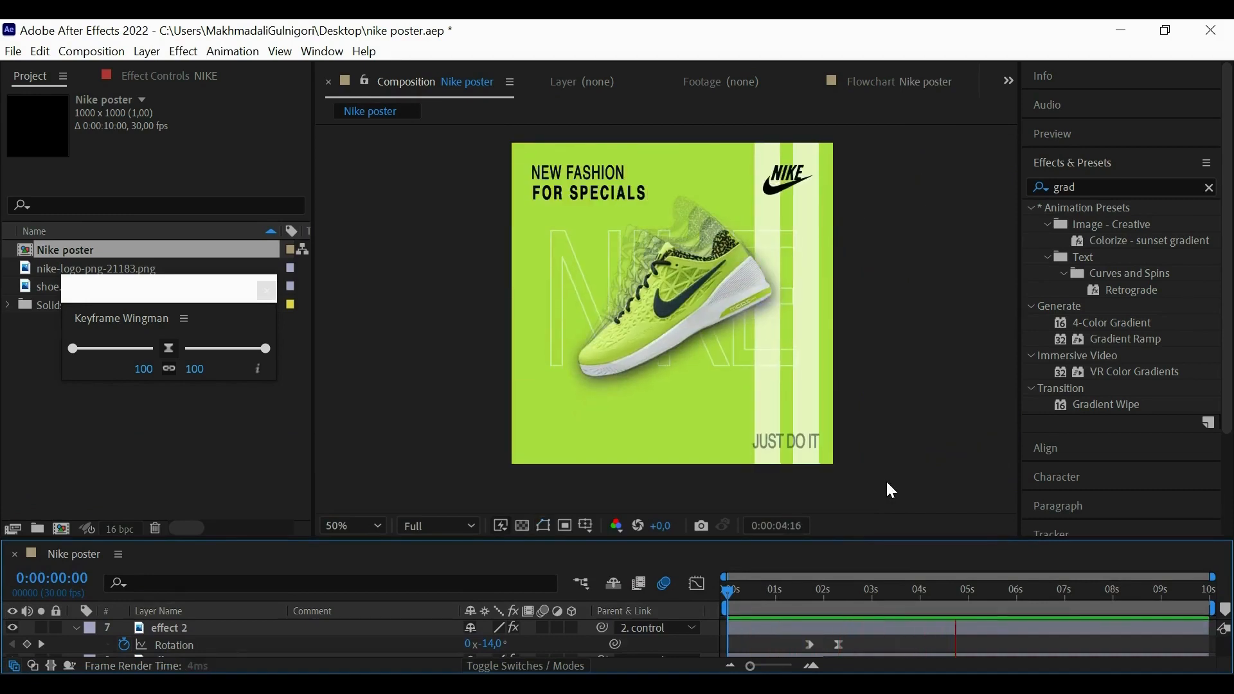
key("space")
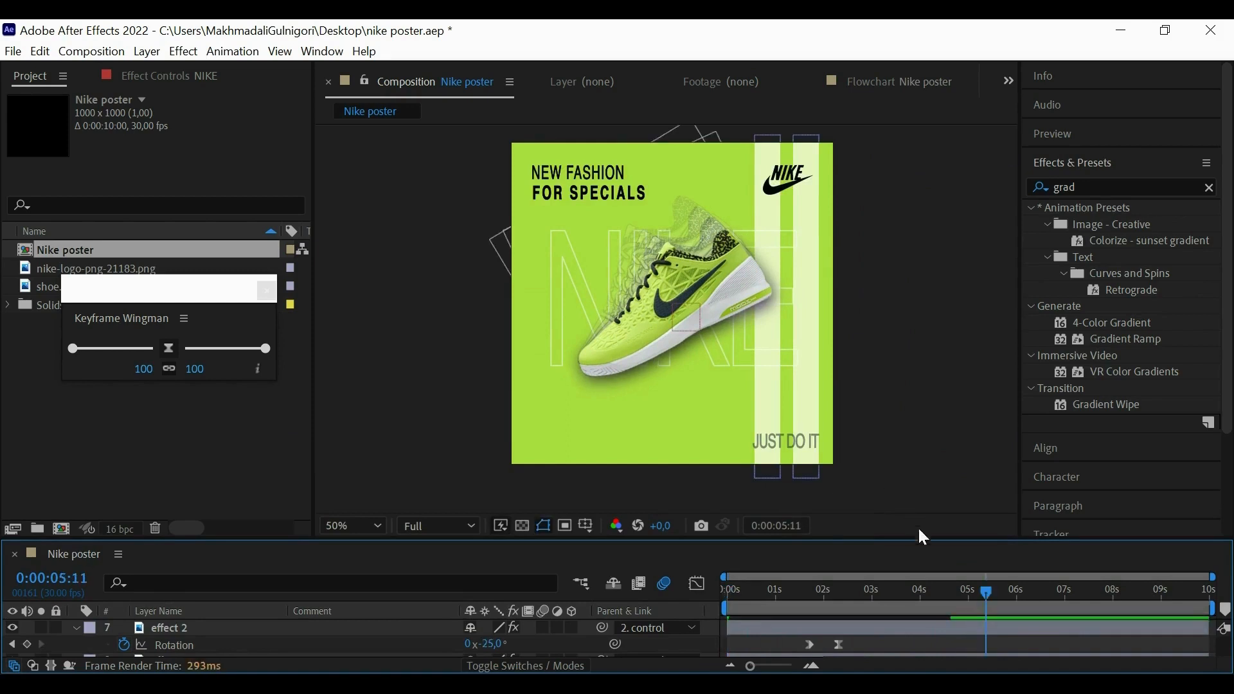
Shift both Position keyframes of the "just do it" layer later, to about 4.6 and 5.1 seconds.
left_click_drag(925, 540, 925, 409)
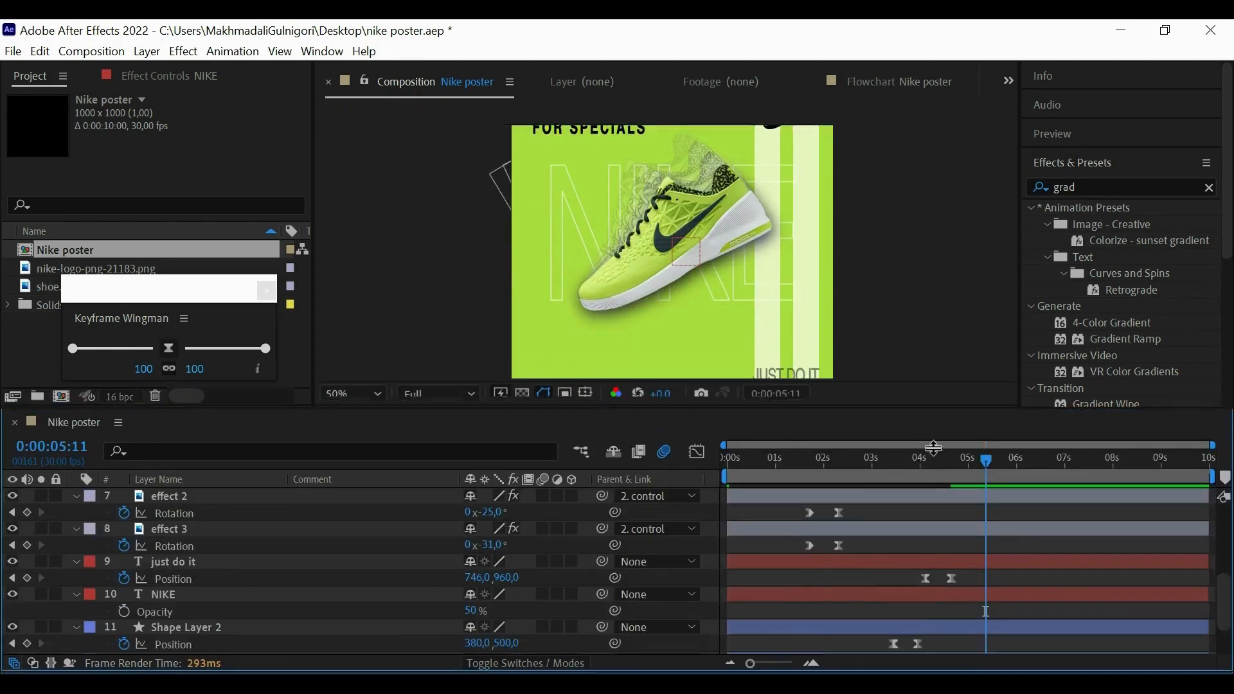
scroll(938, 581, "down", 4)
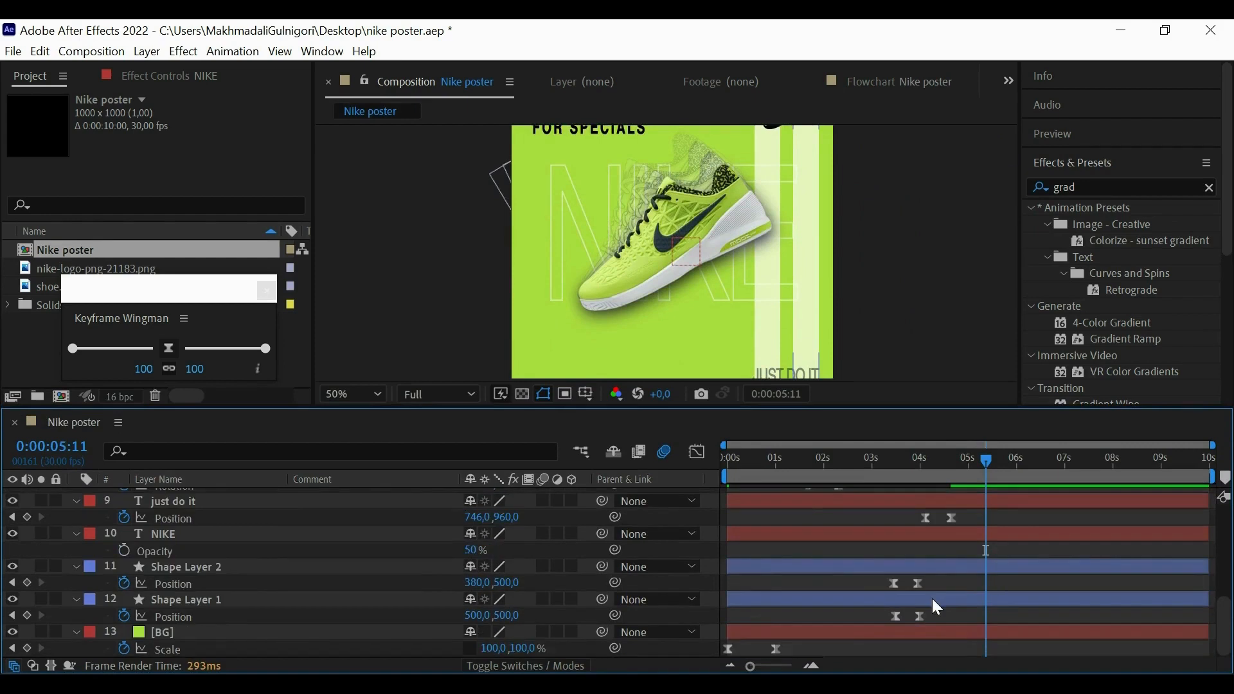
mouse_move(965, 517)
left_mouse_down()
mouse_move(912, 527)
mouse_move(949, 521)
left_mouse_up()
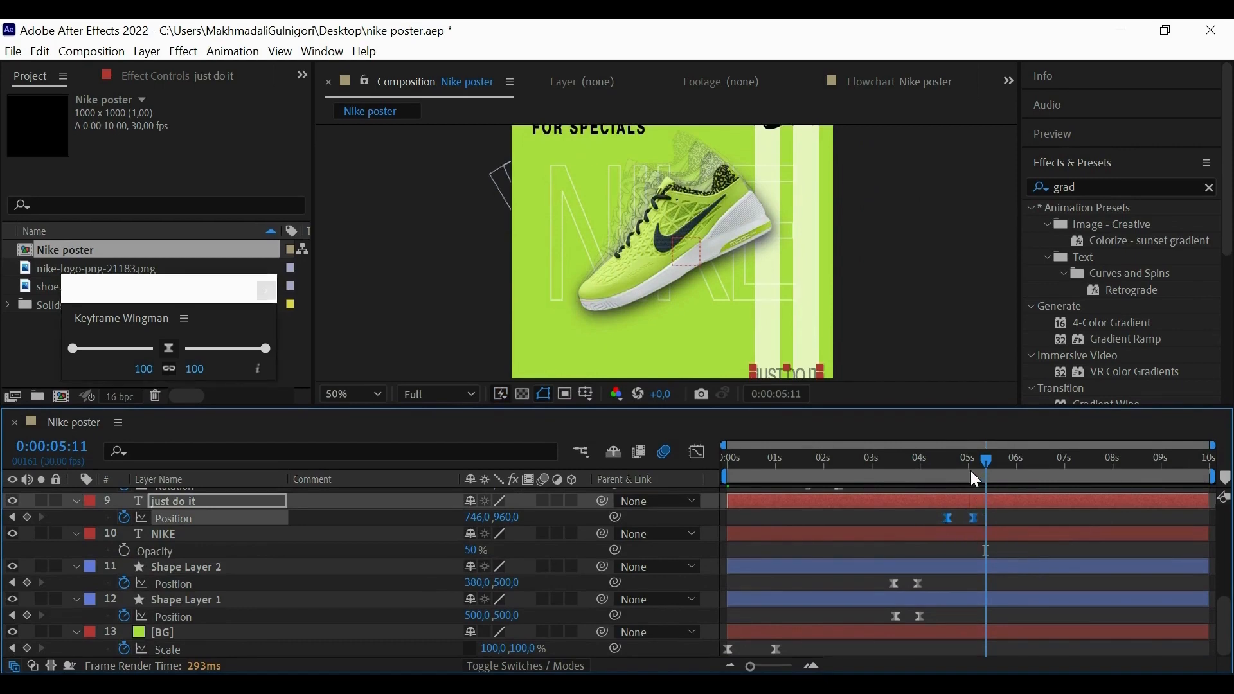
Preview the retimed poster animation from 0:00:00:02, then inspect the composition at 50% magnification.
left_click_drag(971, 467, 730, 477)
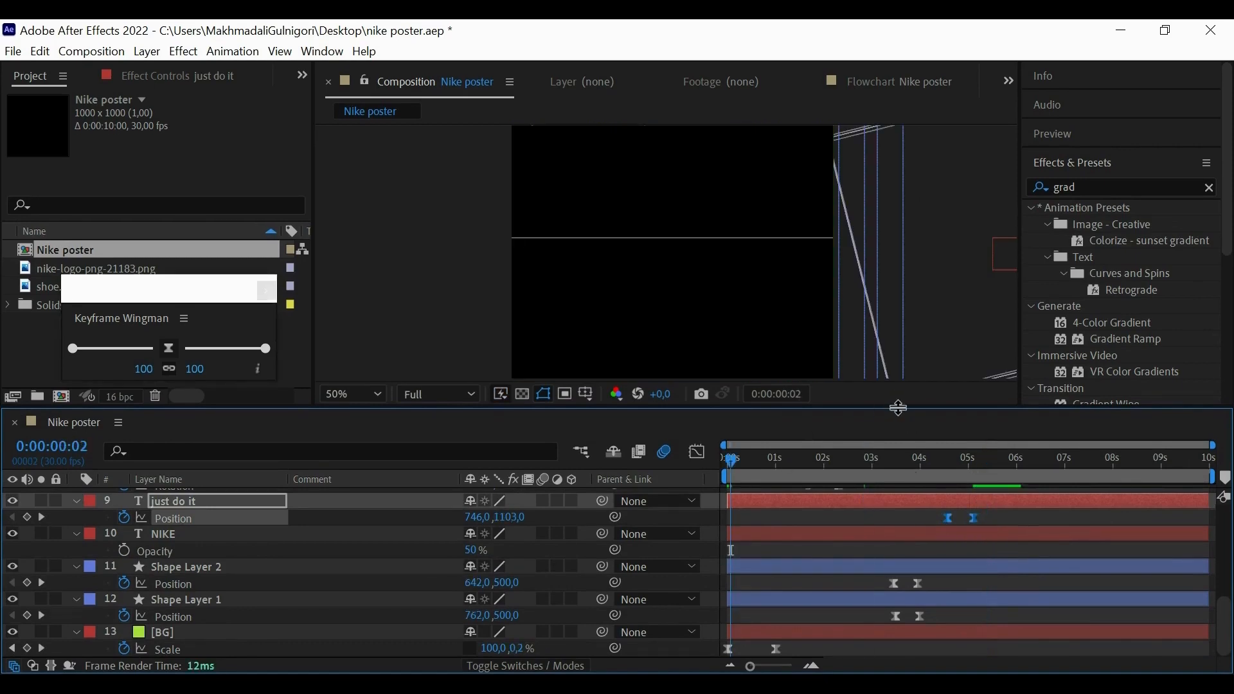
left_click_drag(900, 414, 895, 533)
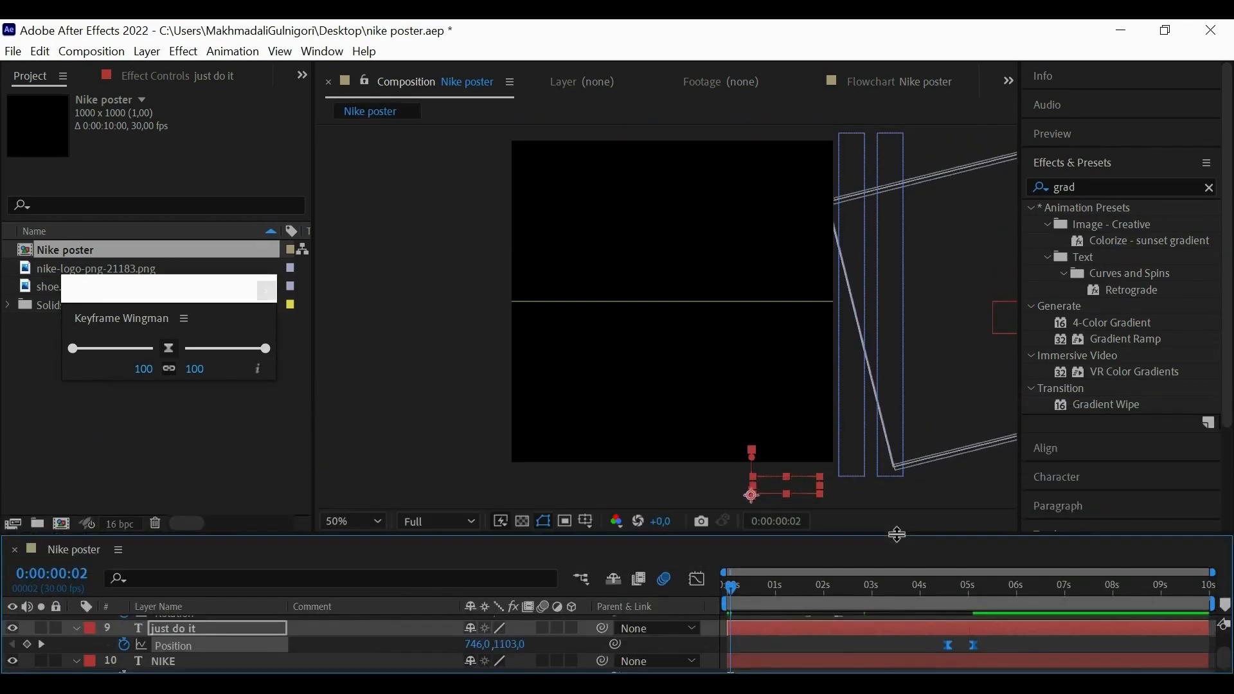
key("space")
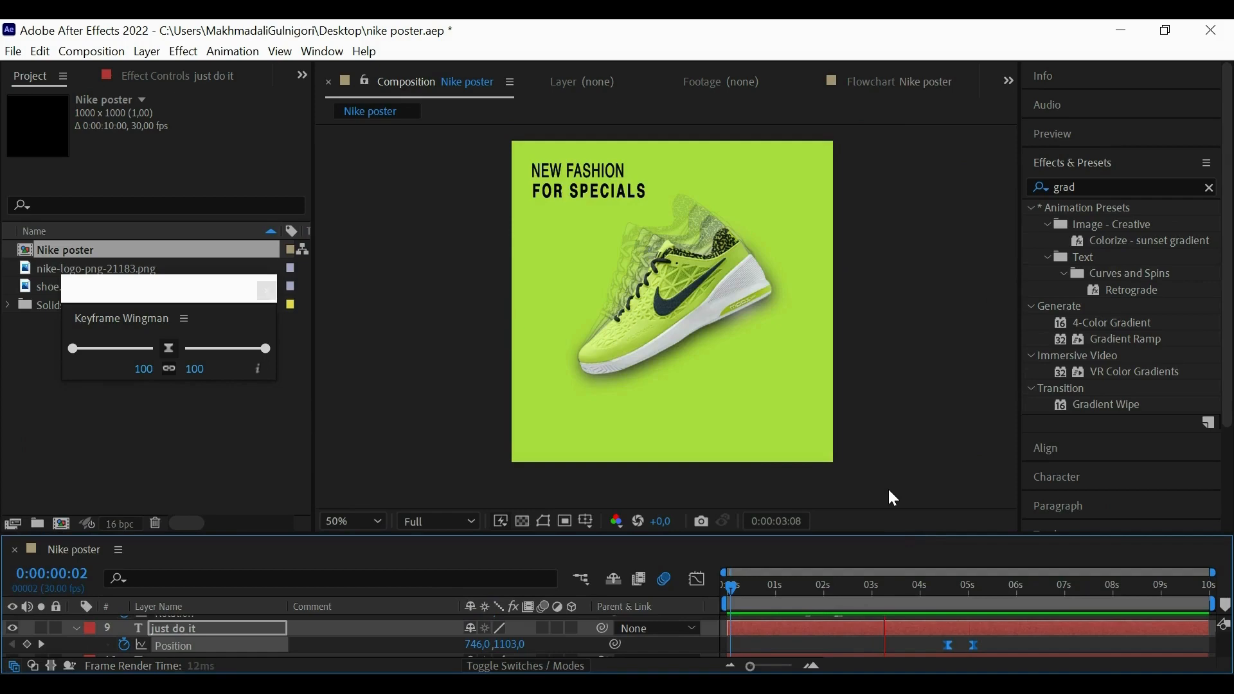
key("space")
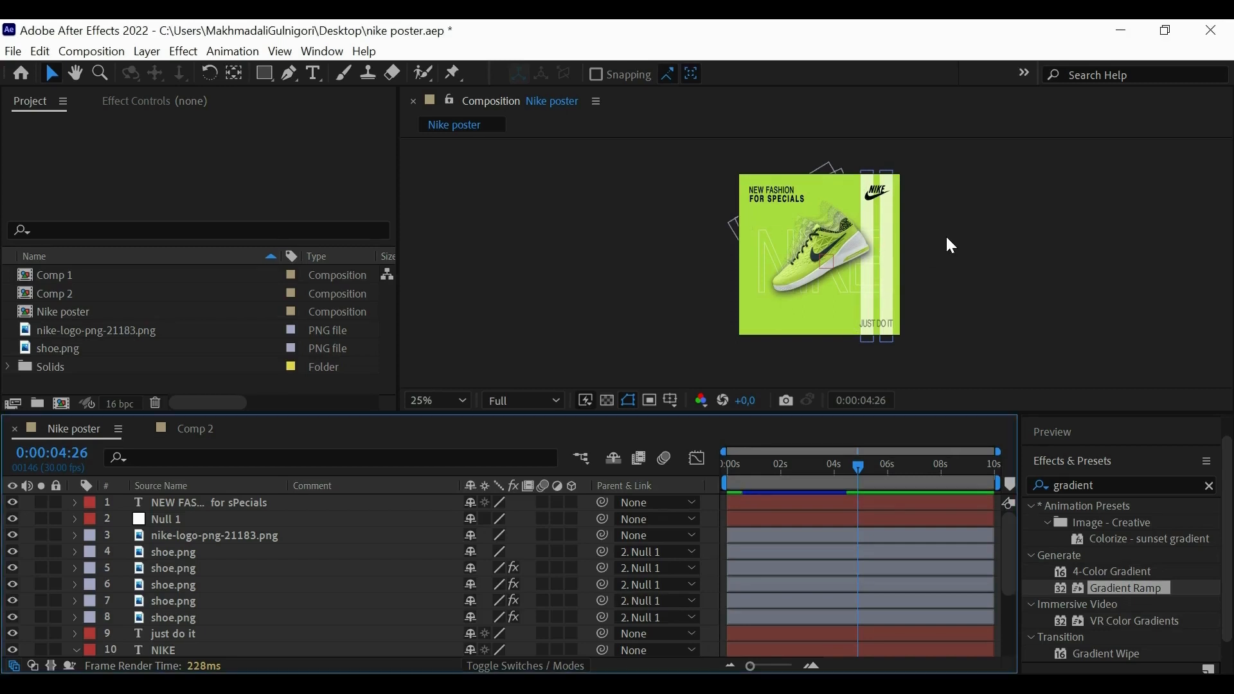
key("period")
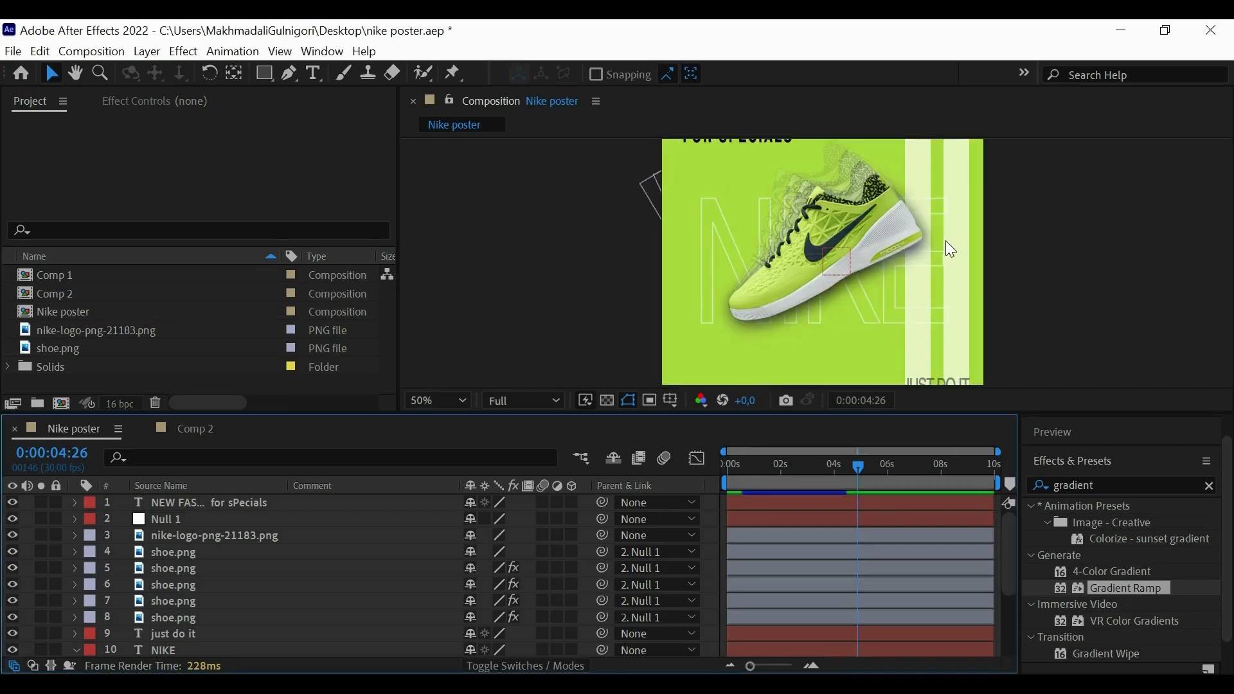
Enable motion blur for Null 1, the Nike logo layer and all five shoe.png layers.
left_click(73, 74)
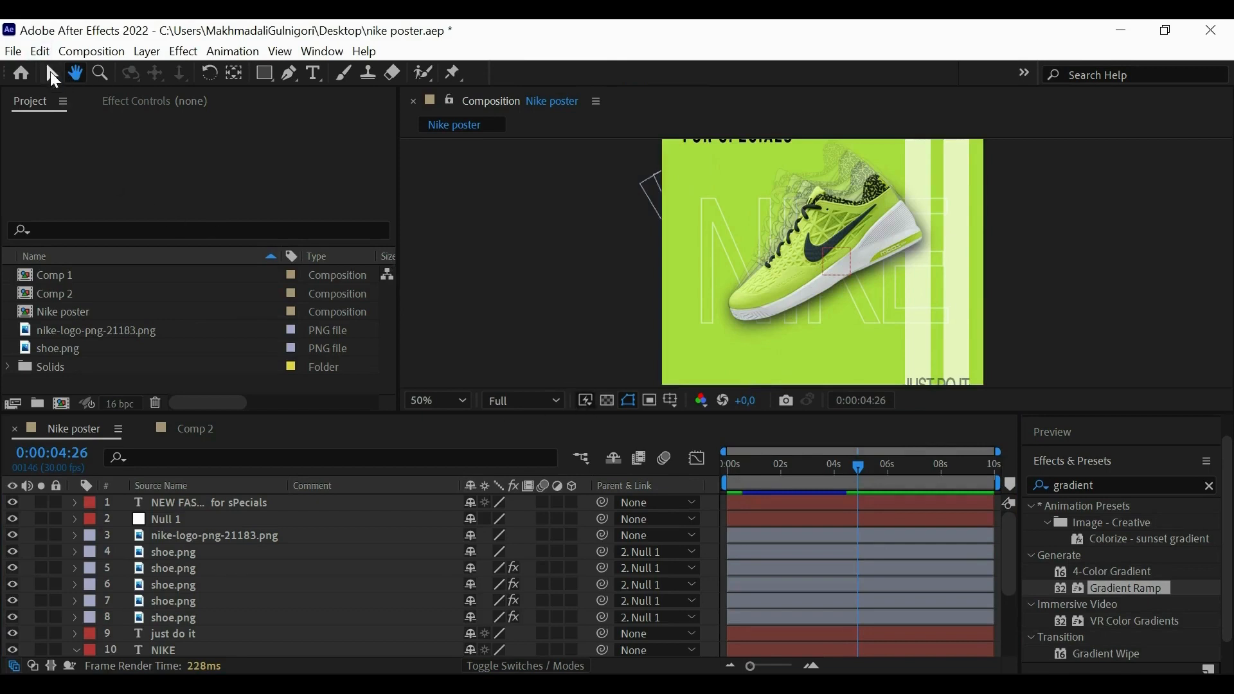
left_click(53, 76)
left_click(203, 538)
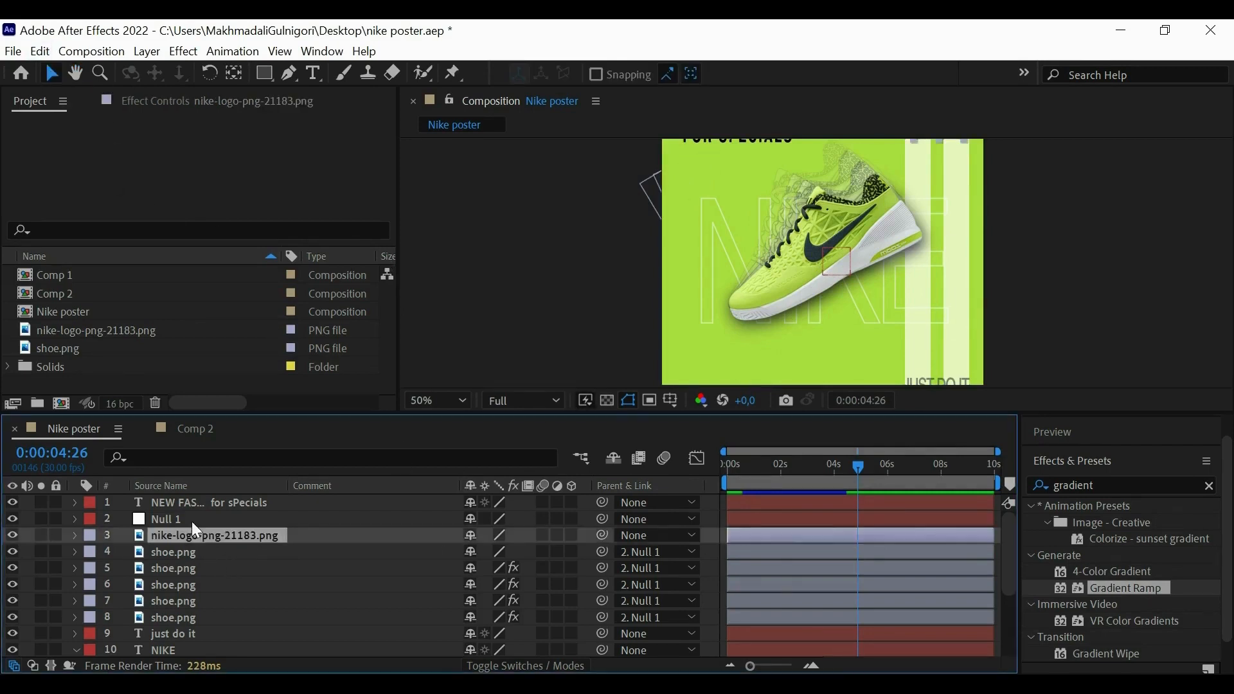
left_click(234, 522)
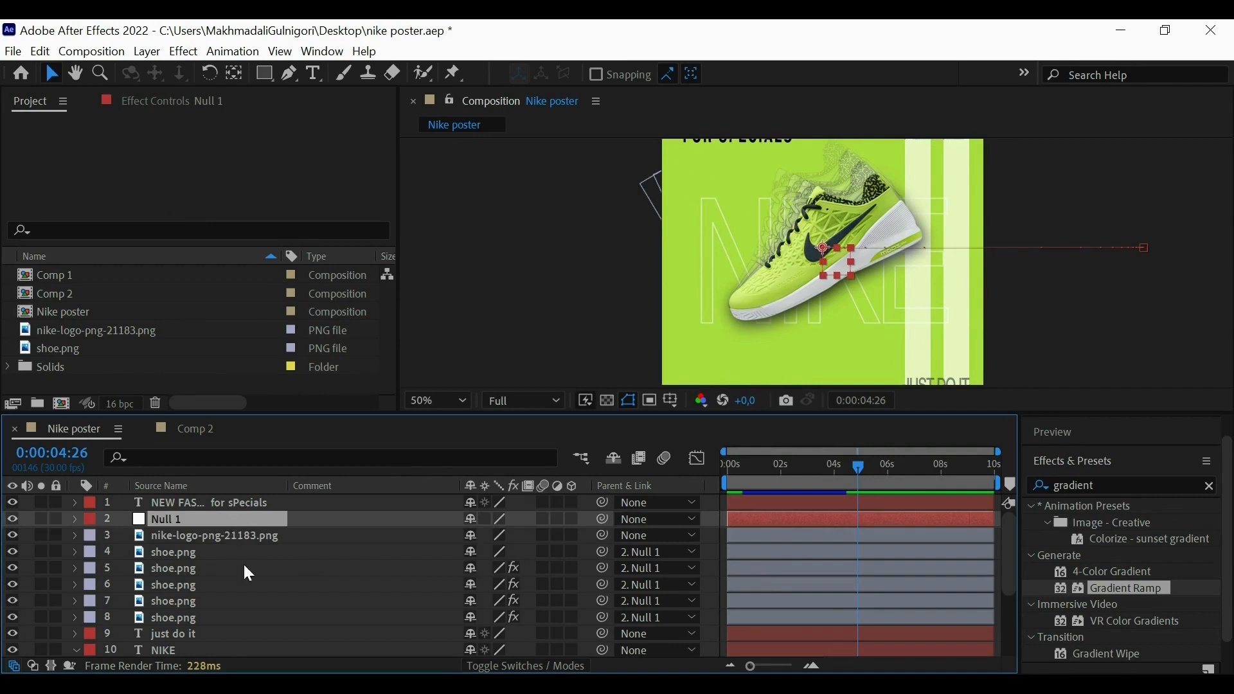
left_click(215, 617, "shift")
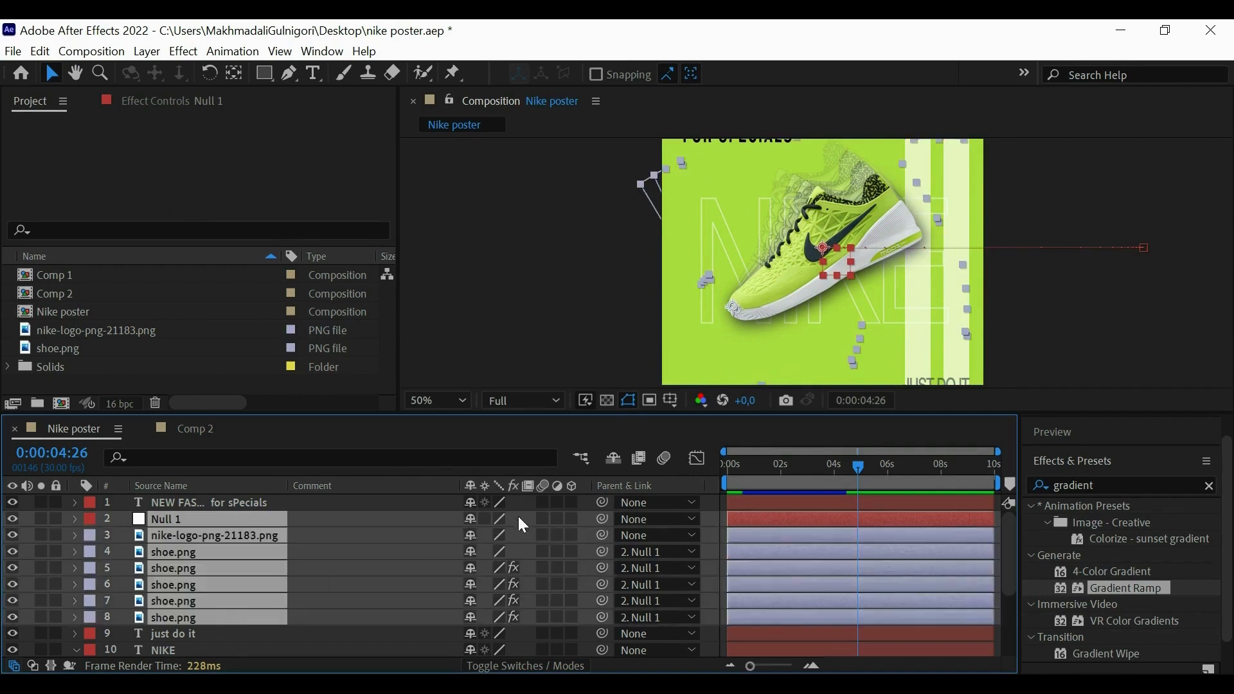
left_click(538, 533)
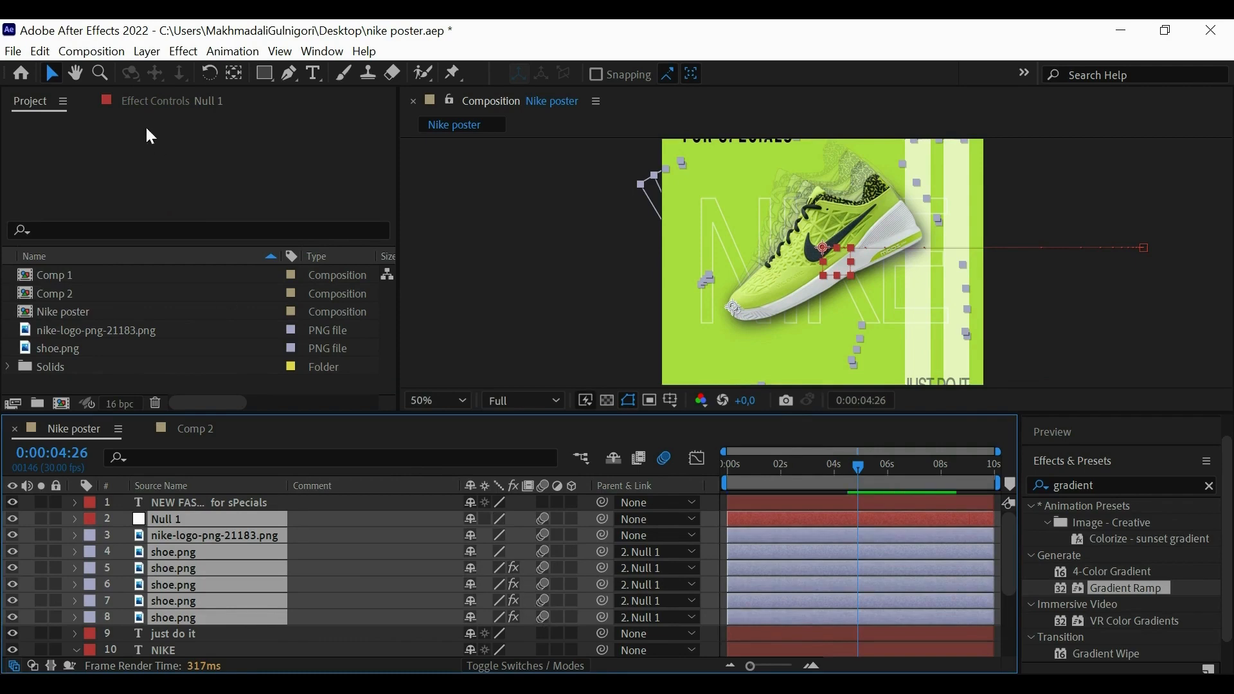
Preview the motion-blurred poster animation twice from the first frame with the whole poster in view and no layers selected.
left_click(75, 73)
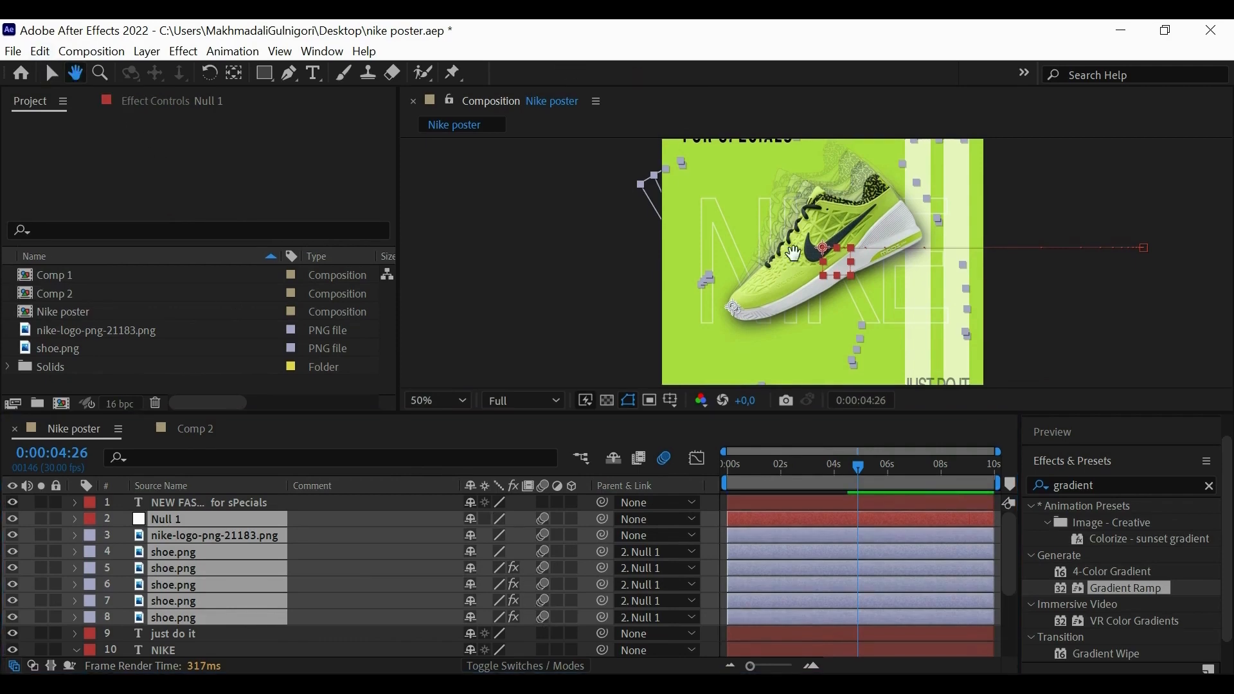
left_click_drag(756, 306, 685, 294)
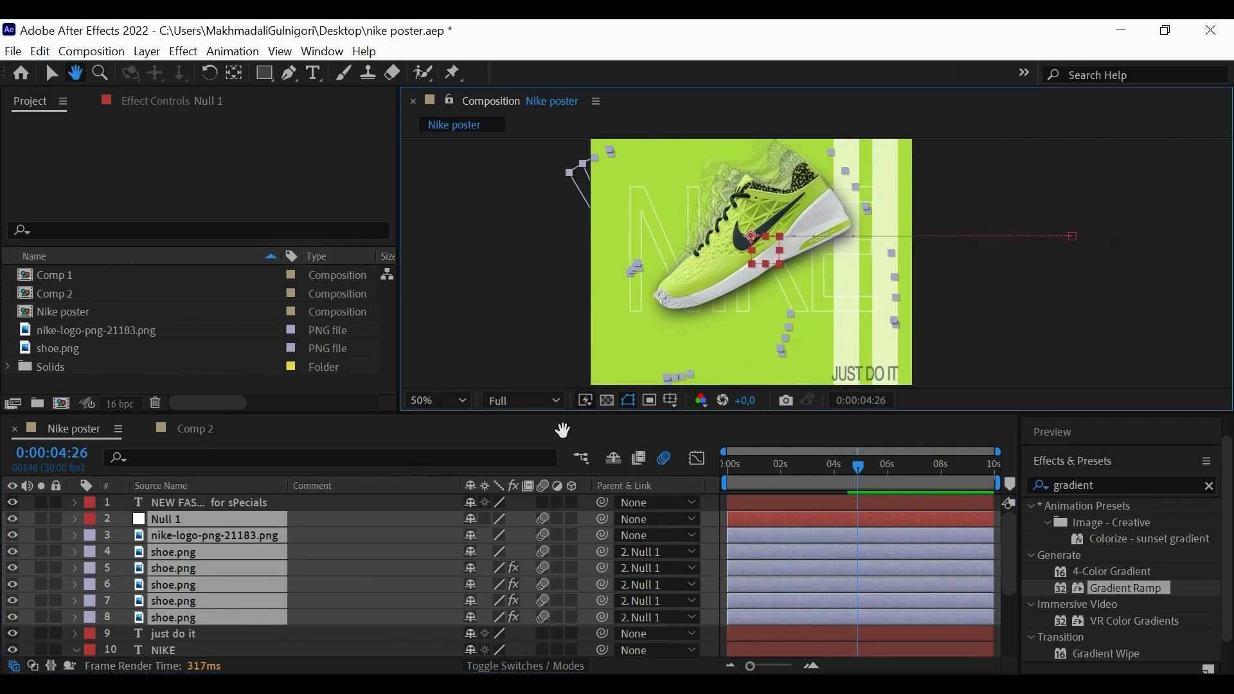
left_click_drag(558, 445, 570, 548)
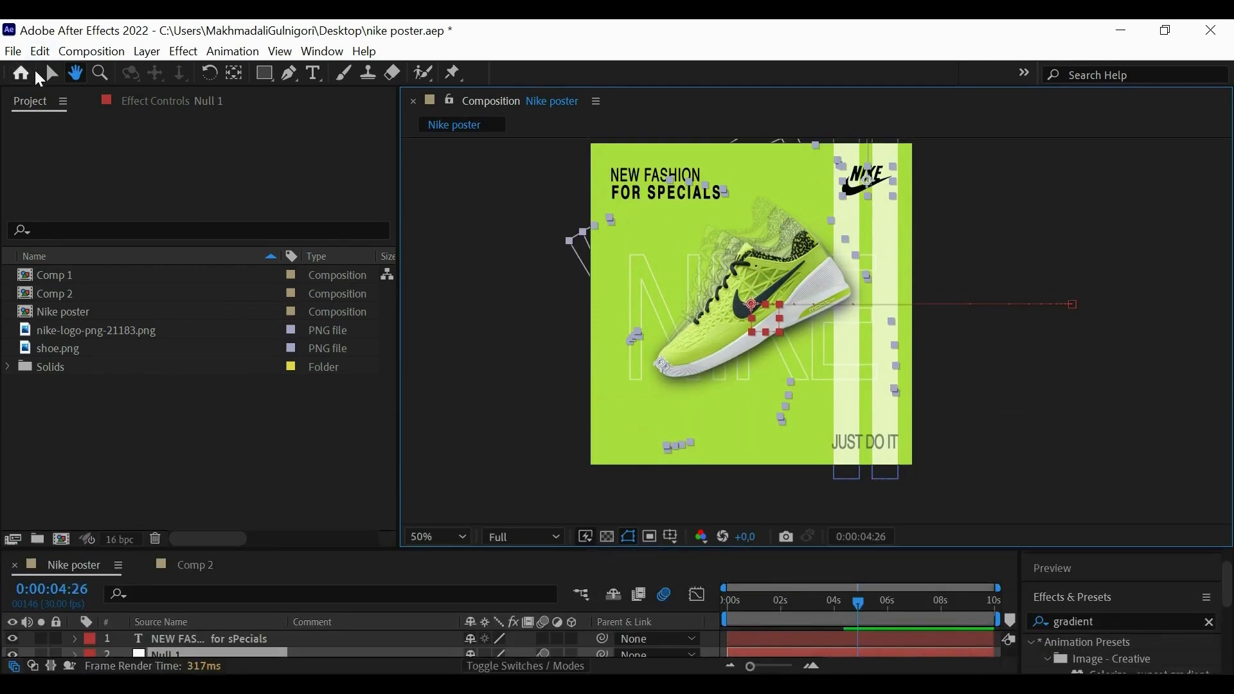
key("v")
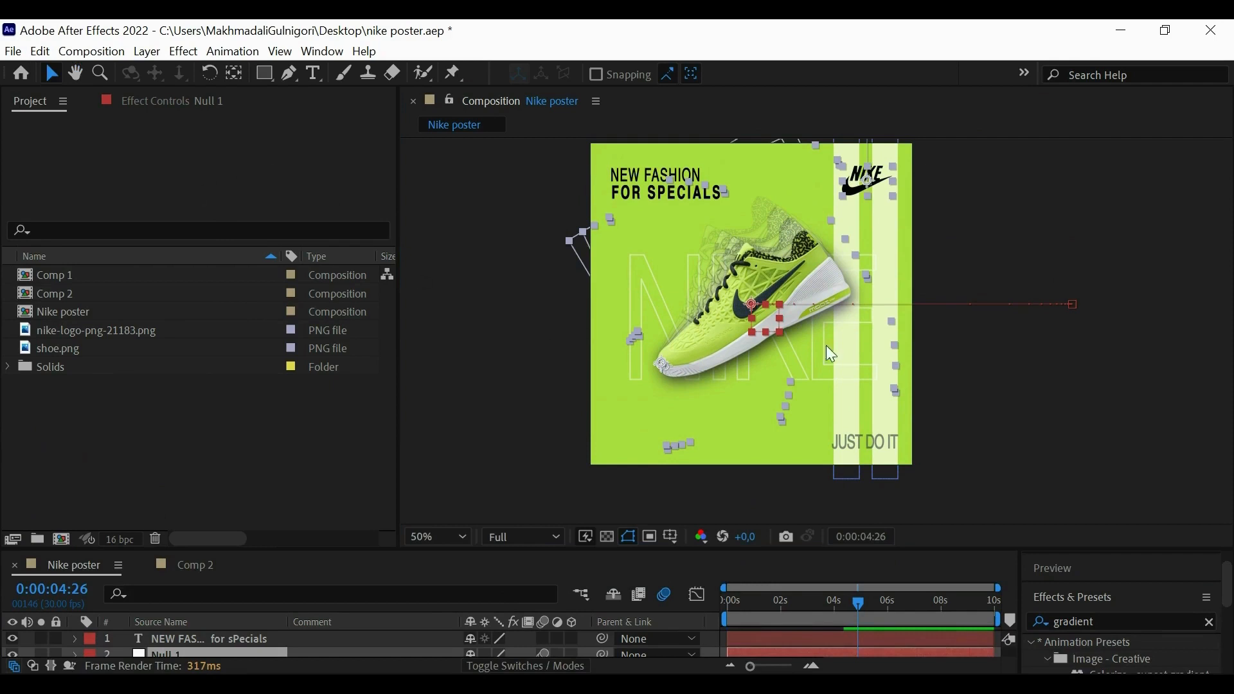
left_click(1018, 412)
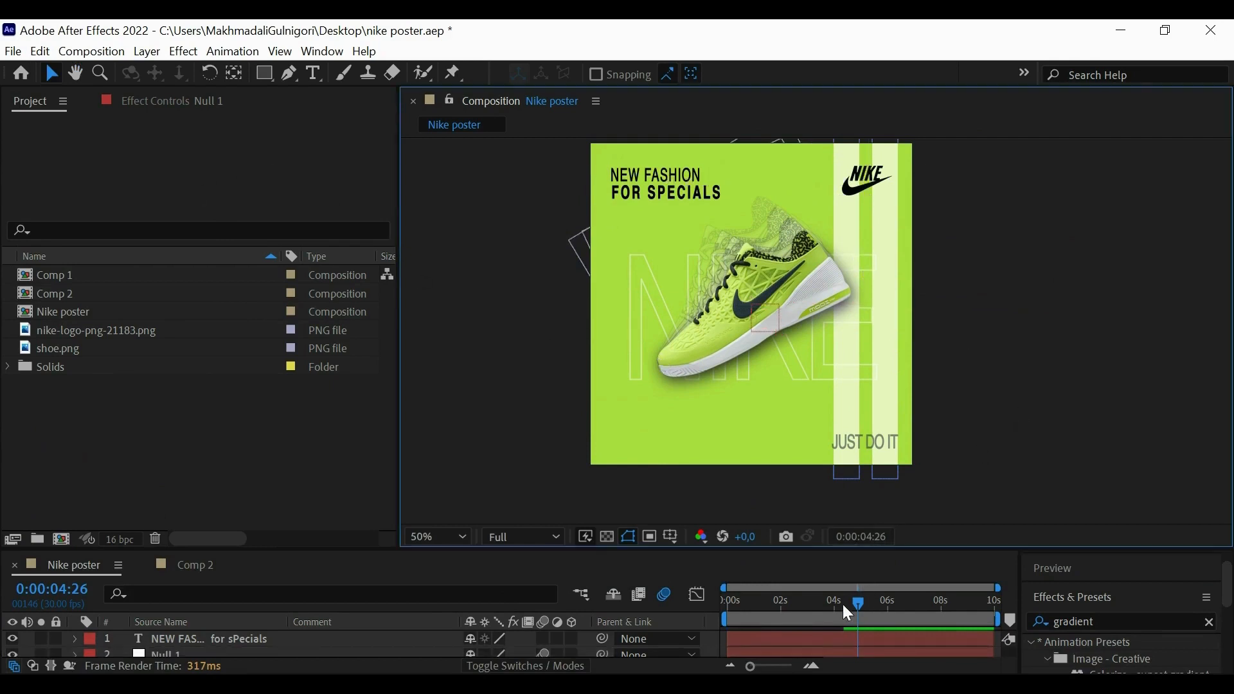
left_click_drag(838, 603, 701, 592)
key("space")
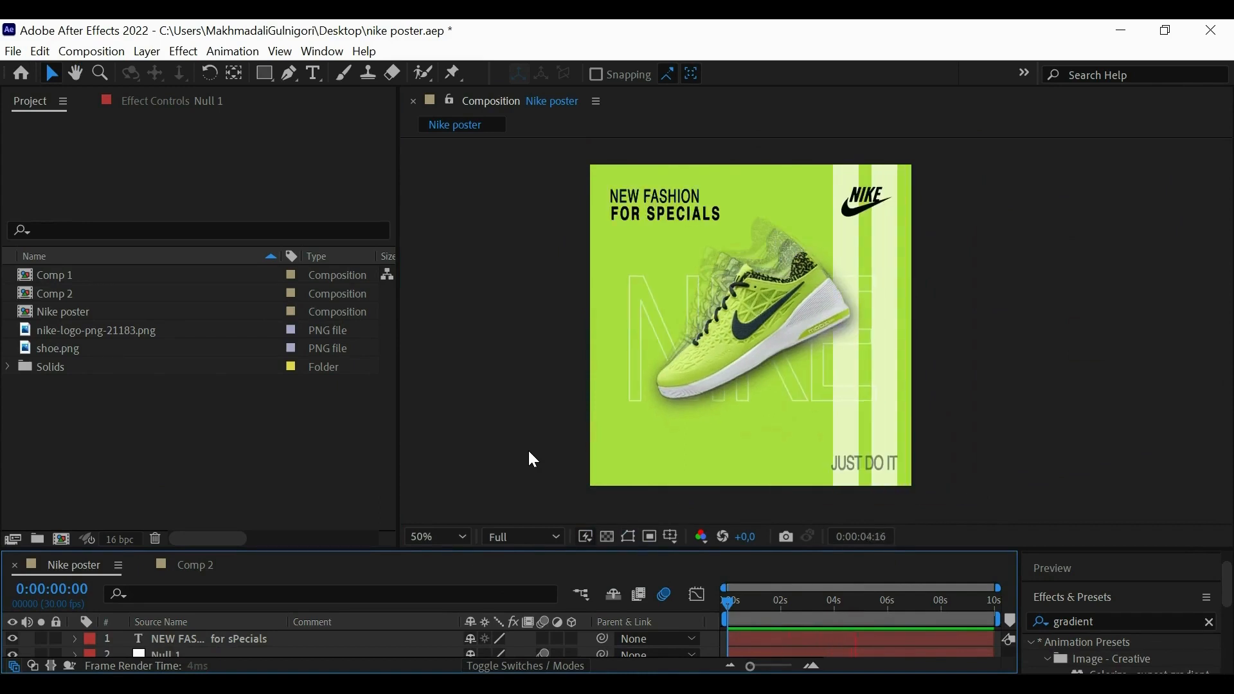
key("space")
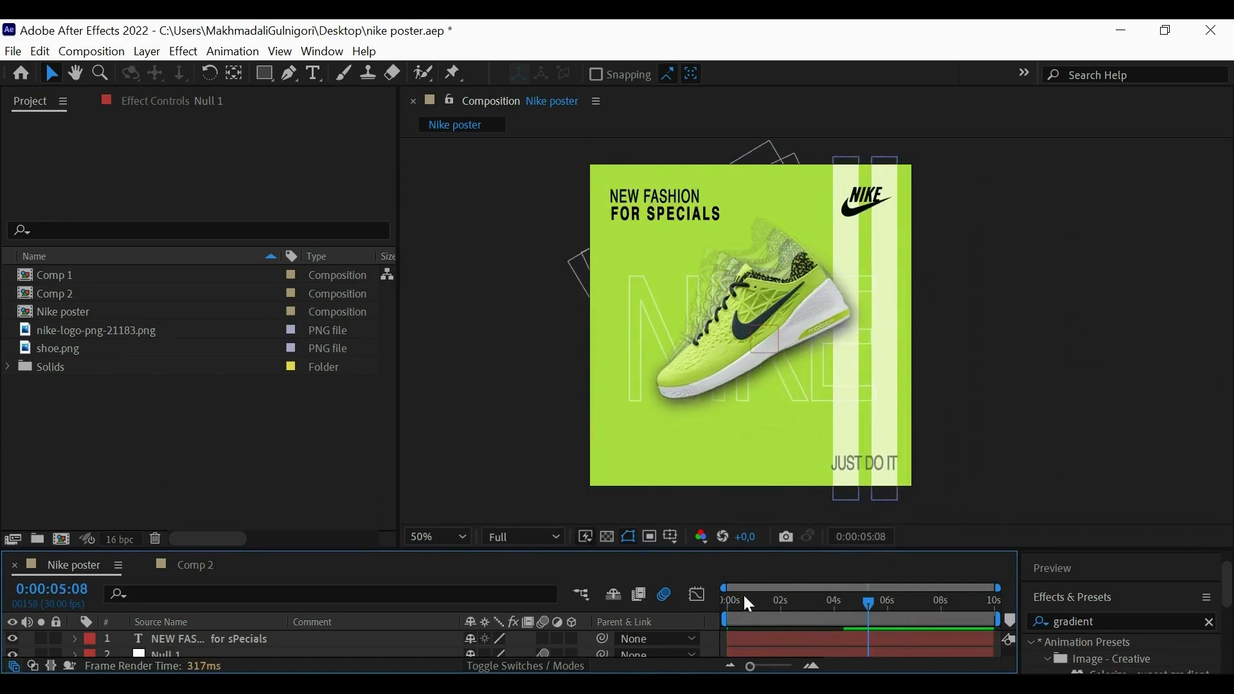
left_click_drag(744, 600, 657, 585)
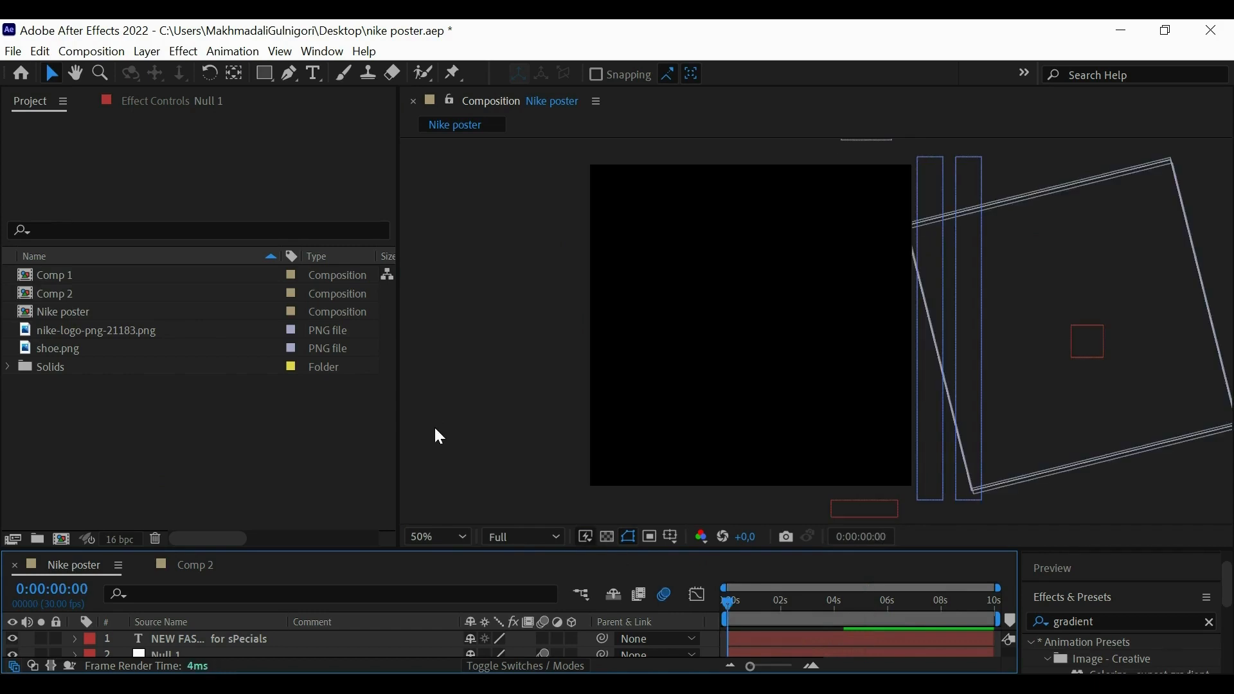
key("space")
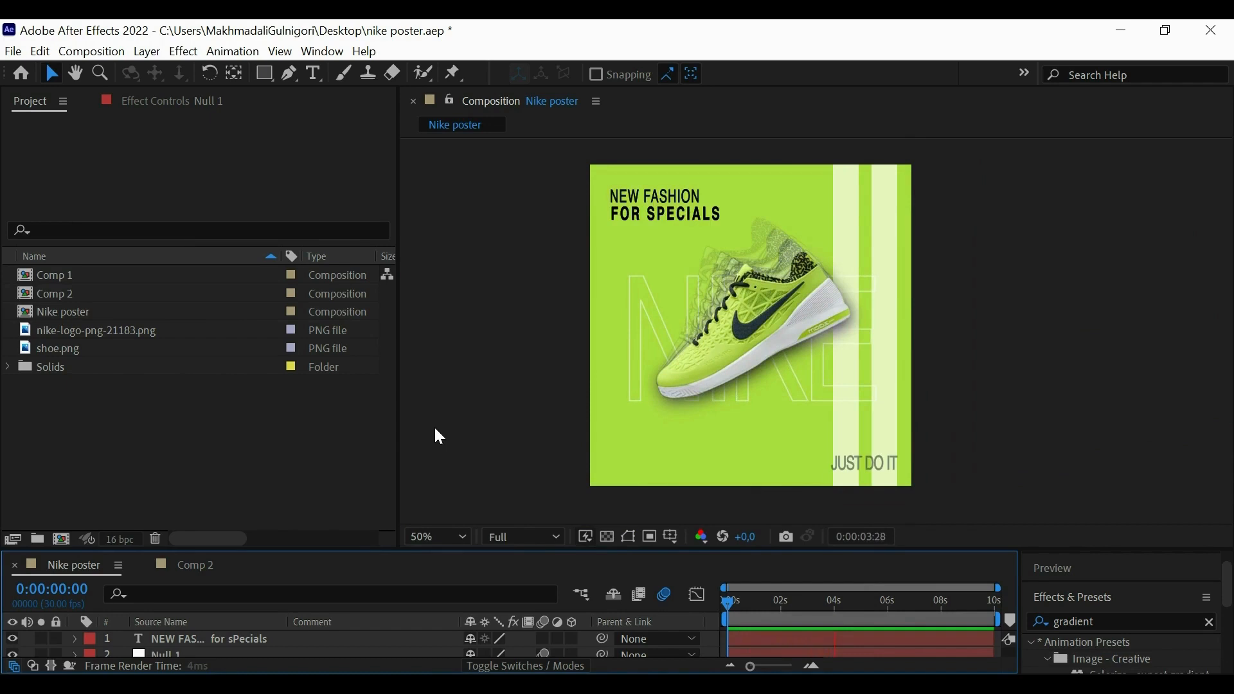
key("space")
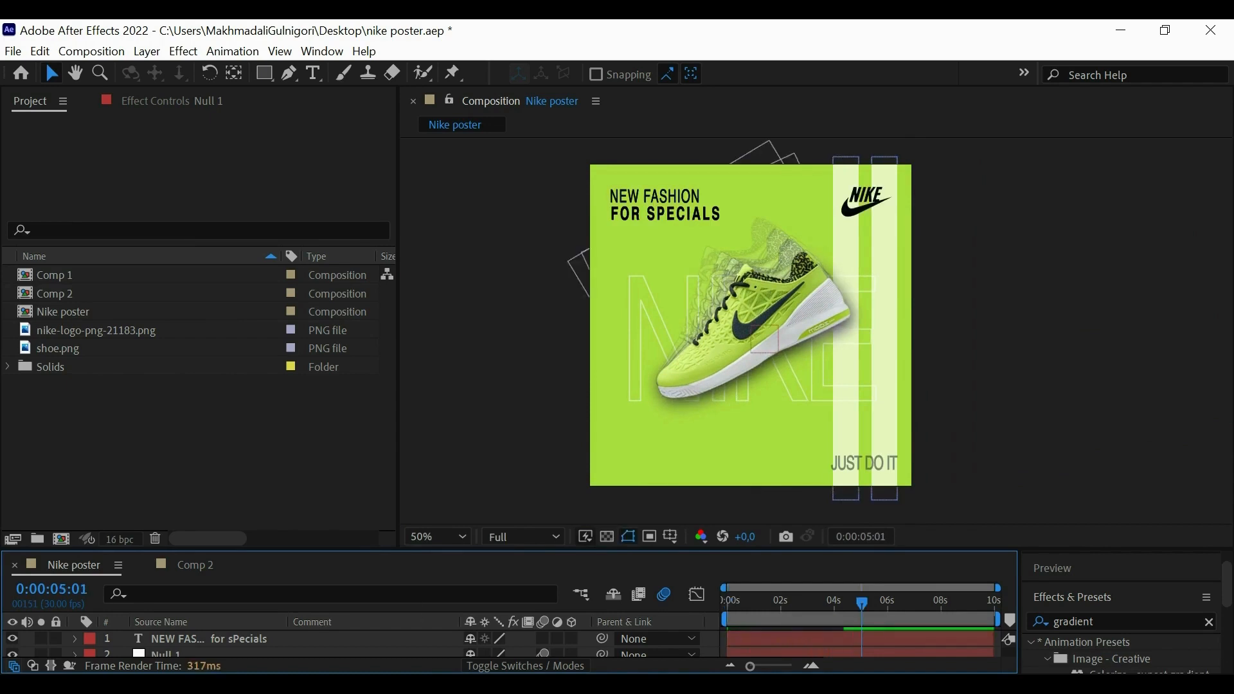